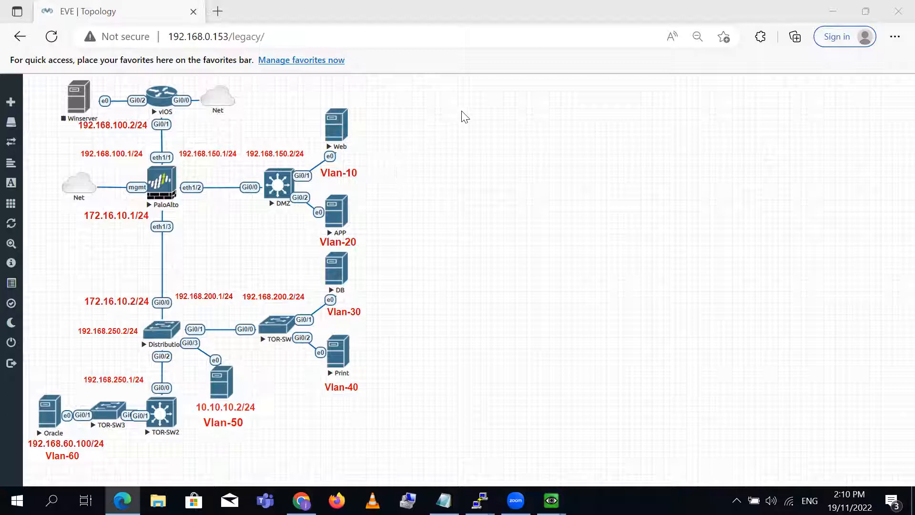
# Switch to Chrome, check the title of the Part 2 Paloalto OS 10.1 video on YouTube, and return to the PA-VM page
pyautogui.moveTo(461, 111); pyautogui.dragTo(446, 341)
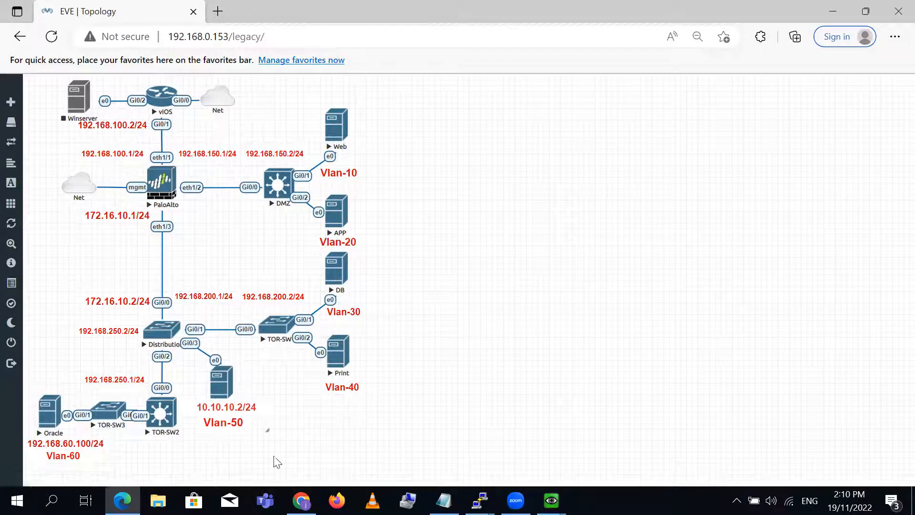
pyautogui.moveTo(301, 500)
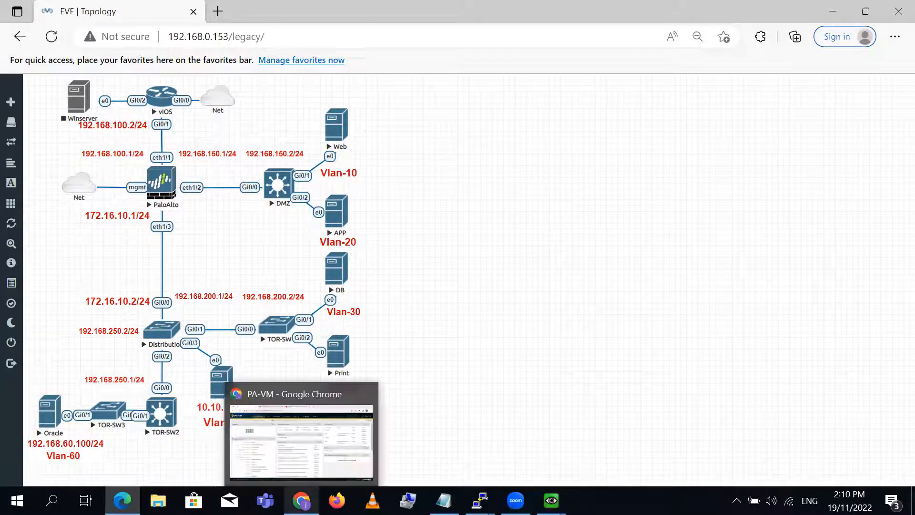
pyautogui.click(301, 501)
pyautogui.click(443, 10)
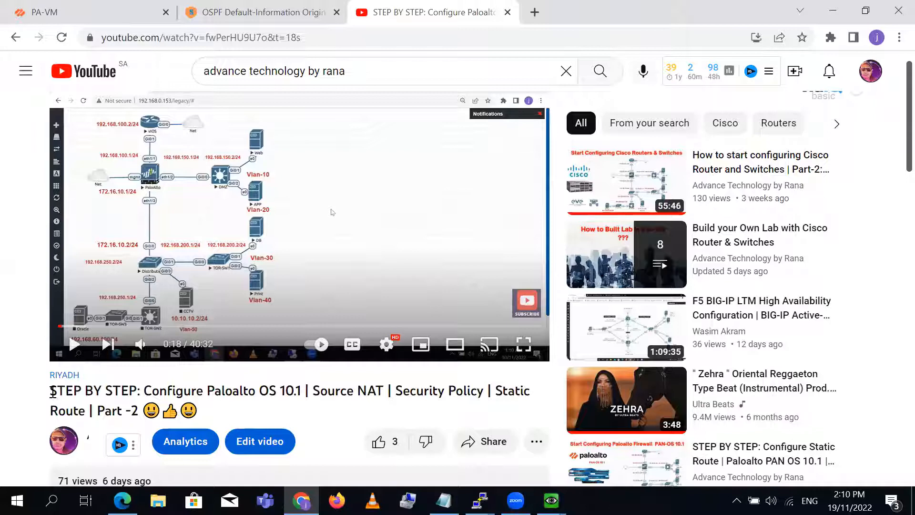
pyautogui.moveTo(51, 392); pyautogui.dragTo(140, 412)
pyautogui.click(3, 396)
pyautogui.click(84, 7)
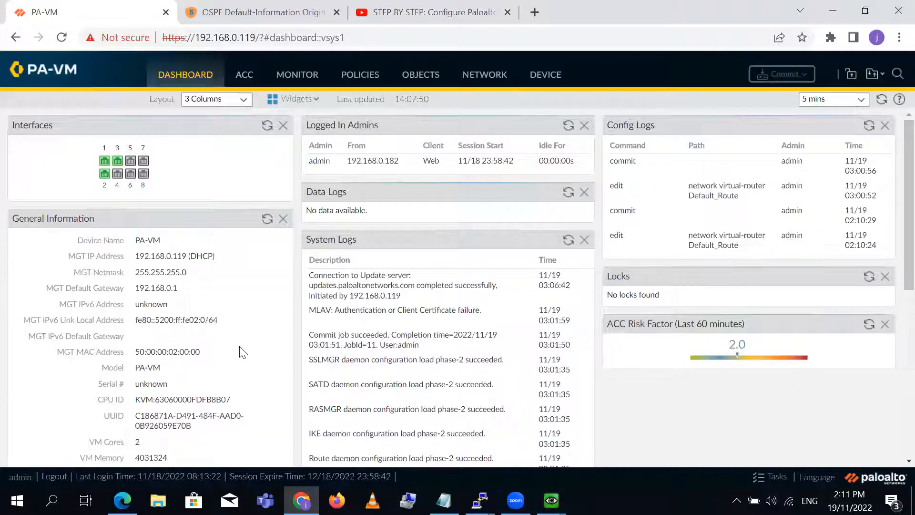
# Switch to the EVE topology in Edge and examine the DMZ and inside switches with their server VLANs
pyautogui.click(122, 499)
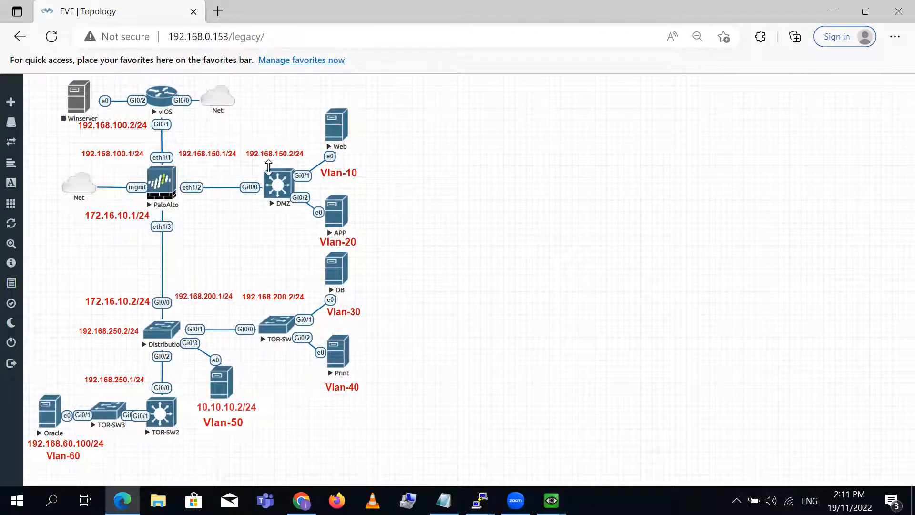
pyautogui.moveTo(259, 105); pyautogui.dragTo(412, 378)
pyautogui.moveTo(226, 409); pyautogui.dragTo(55, 463)
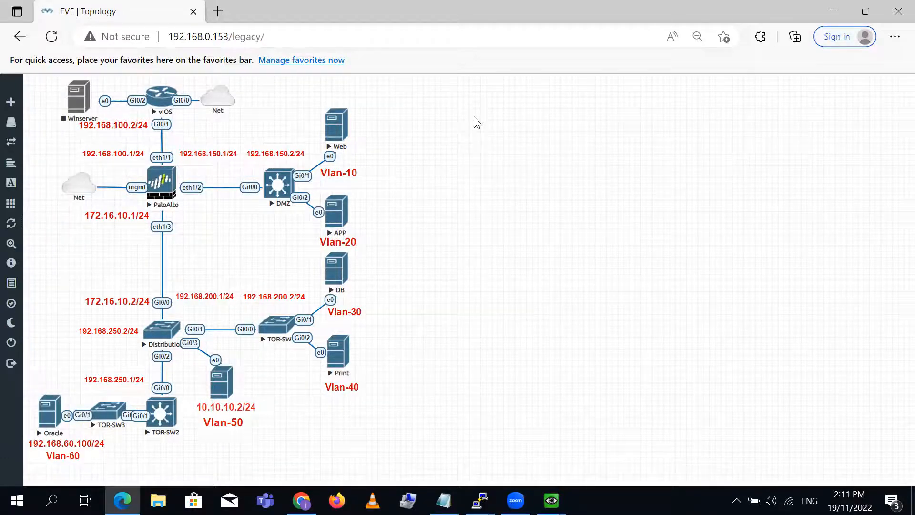
pyautogui.moveTo(431, 113); pyautogui.dragTo(454, 244)
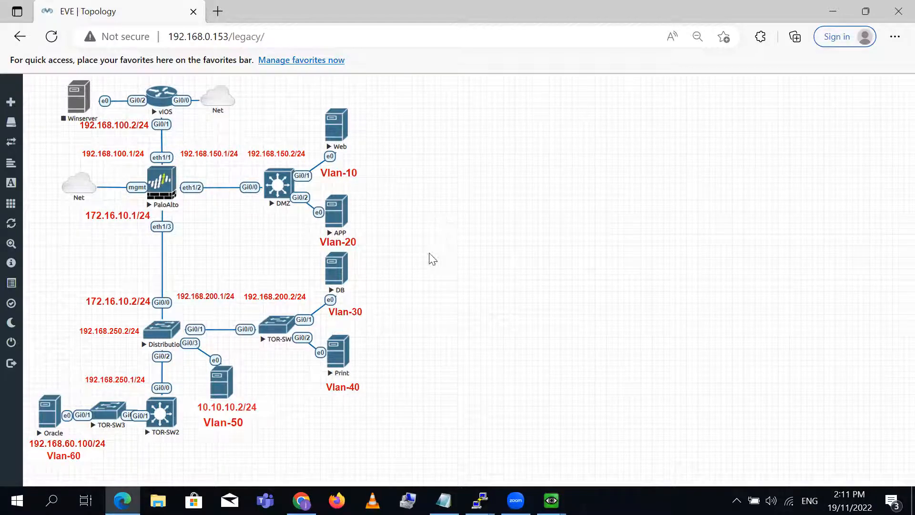
# Switch back to PA-VM in Chrome and view the firewall's Ethernet interface configuration
pyautogui.click(301, 501)
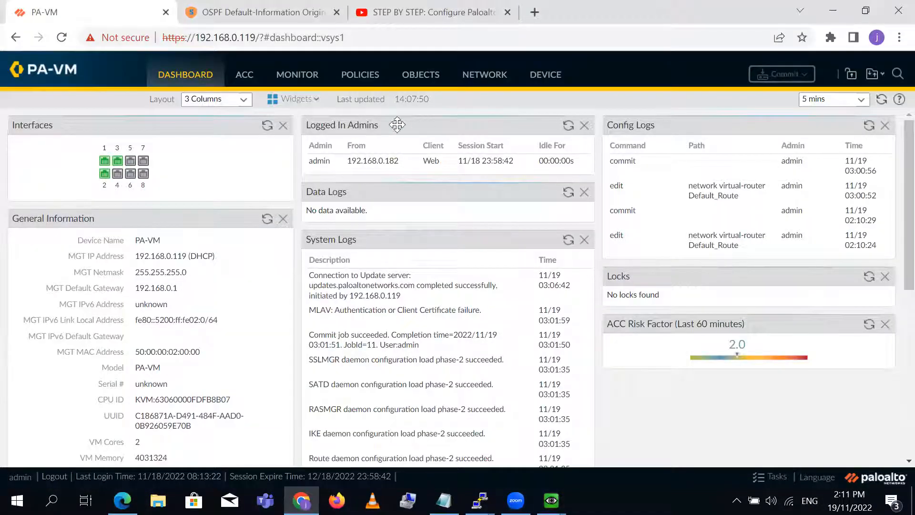
pyautogui.click(483, 77)
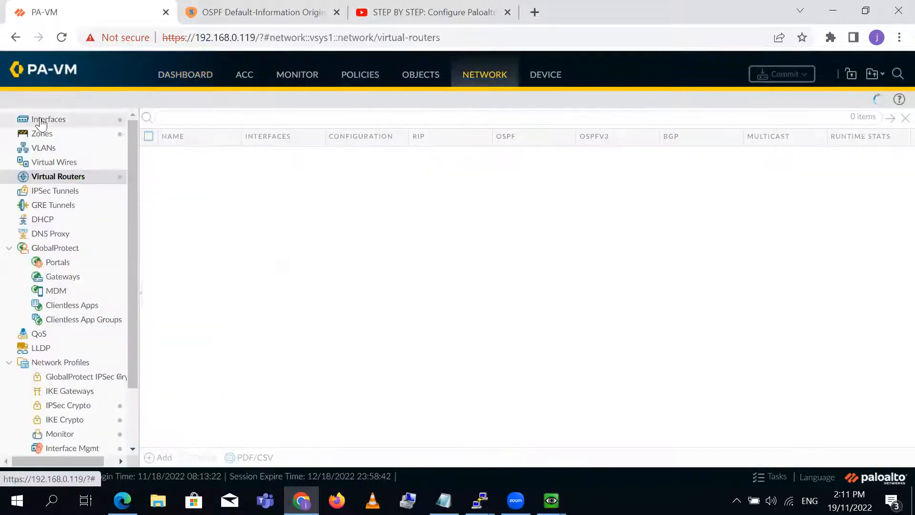
pyautogui.click(61, 119)
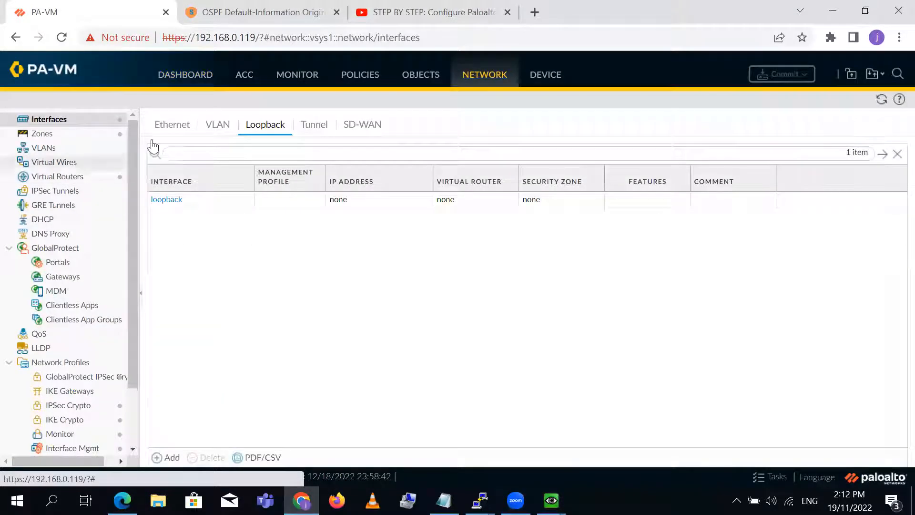
pyautogui.click(172, 131)
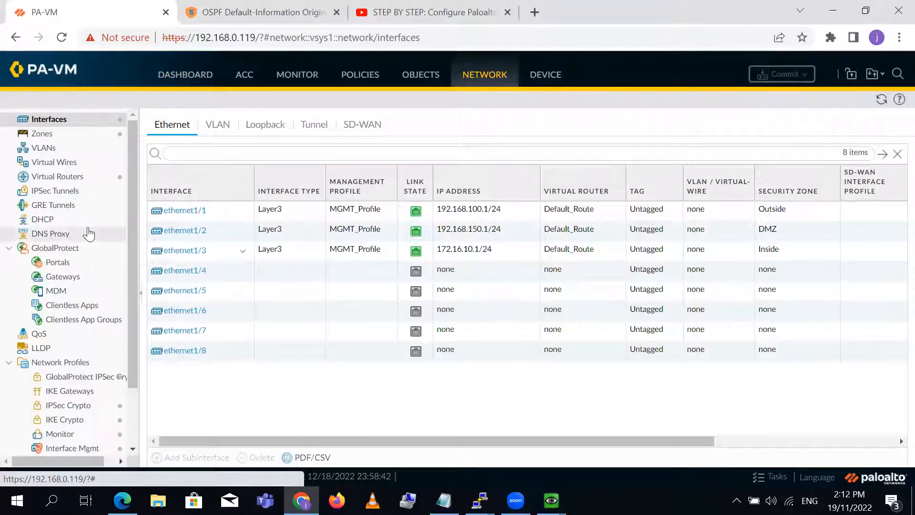
# Open the Default_Route virtual router and view its IPv4 static routes
pyautogui.click(63, 178)
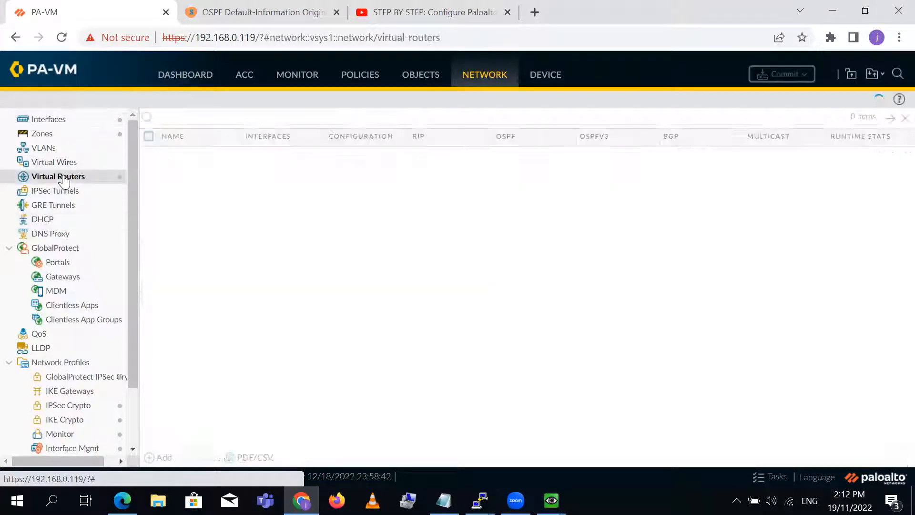
pyautogui.click(195, 155)
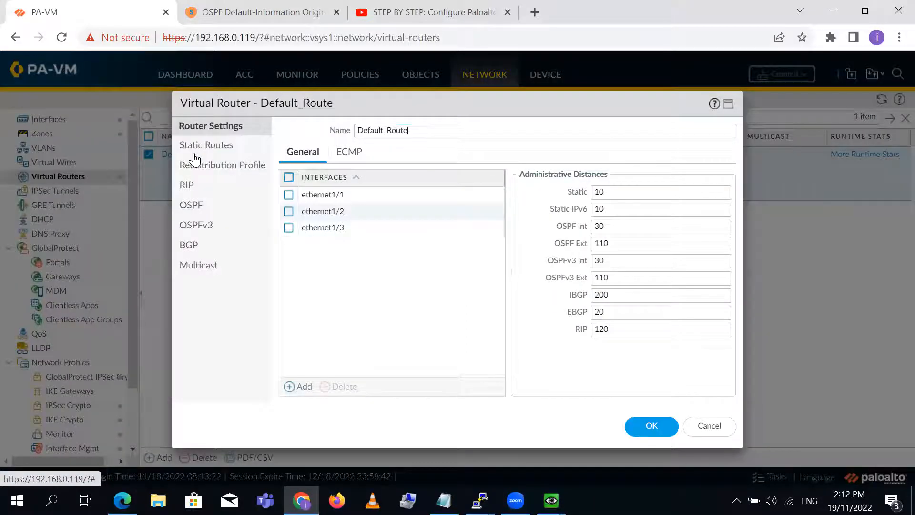
pyautogui.click(211, 150)
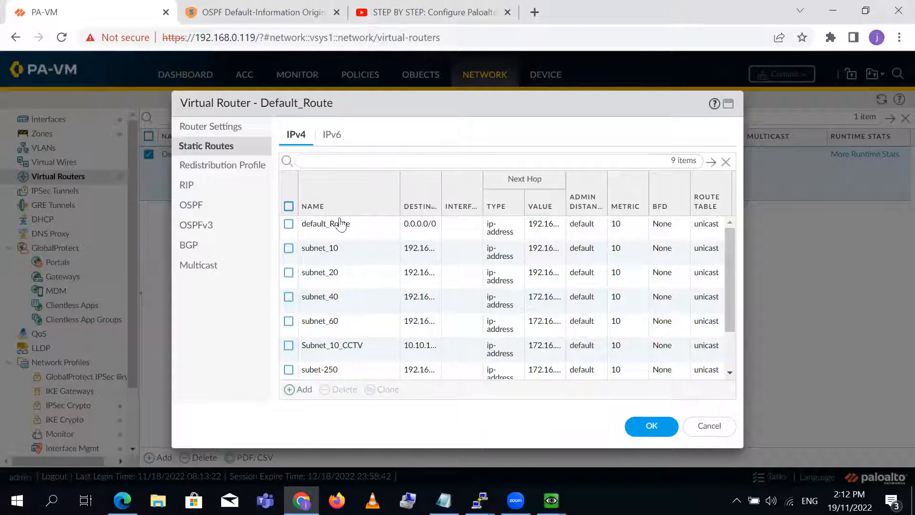
# Switch to the DMZ switch's PuTTY console and display its configured routes with "sh run | sec route"
pyautogui.hotkey('alt', 'Tab')
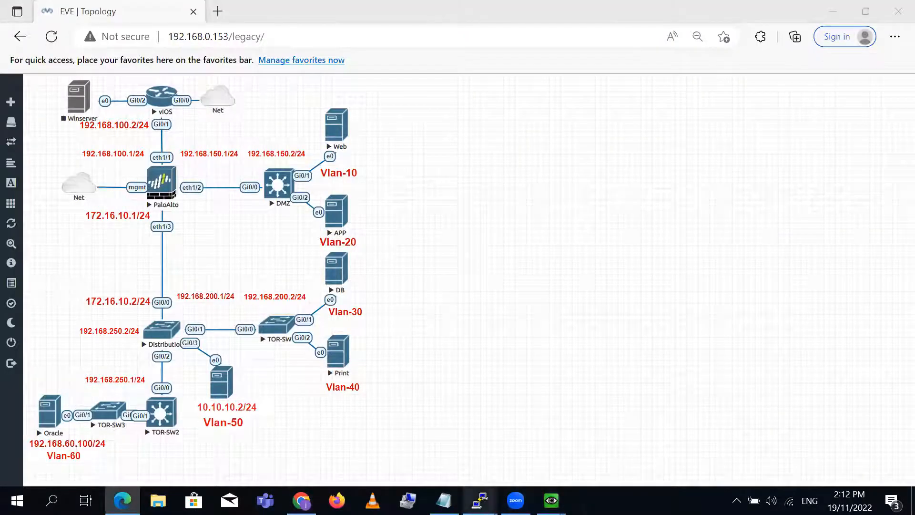
pyautogui.moveTo(478, 498)
pyautogui.click(192, 427)
pyautogui.write('sh run | sec route')
pyautogui.press('Return')
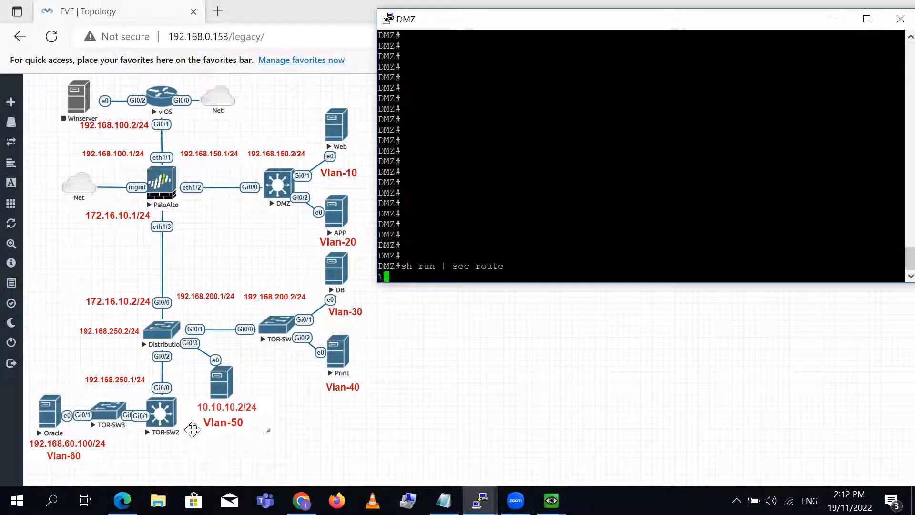
pyautogui.press('Return')
pyautogui.press('Return')
pyautogui.press('Return')
# Ping 8.8.8.8 from the DMZ switch to test internet reachability
pyautogui.write('ping 8.8.8.8')
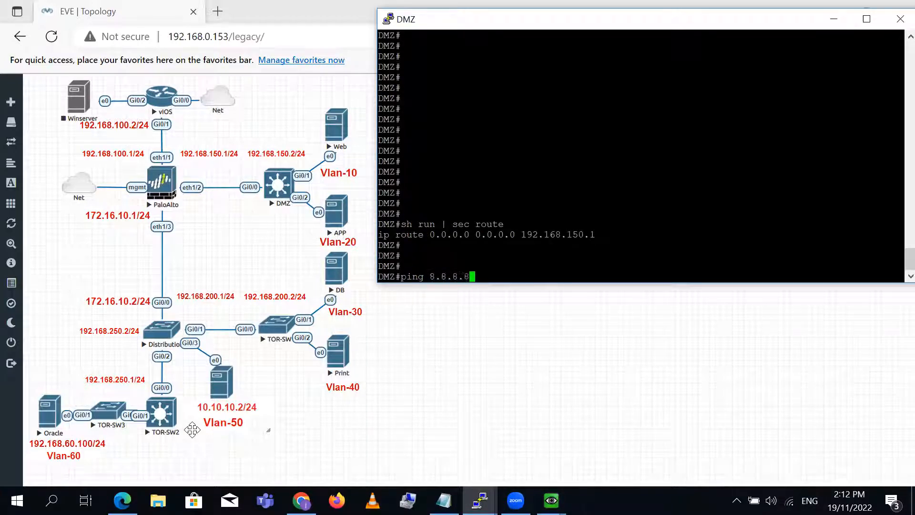
pyautogui.press('Return')
pyautogui.press('Return')
pyautogui.press('Return')
pyautogui.press('Return')
pyautogui.press('Return')
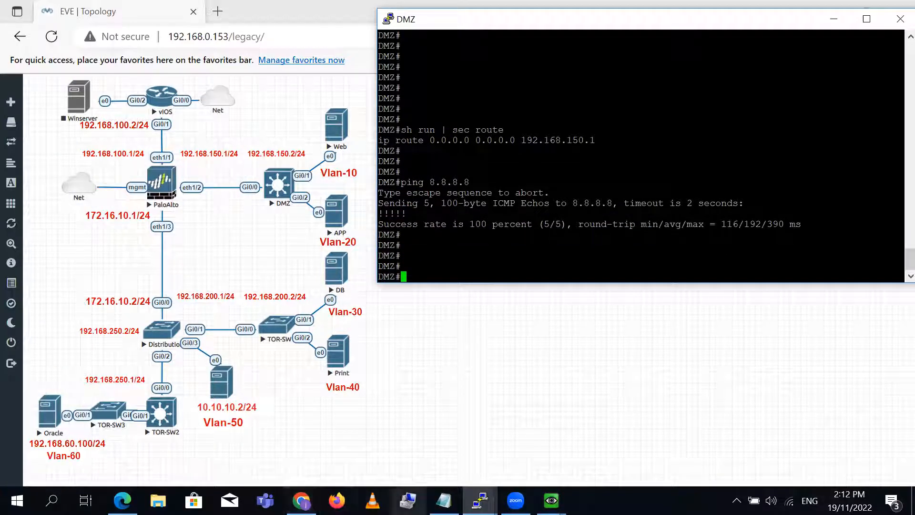
# Switch to the Distribution switch's console and ping 8.8.8.8 from it
pyautogui.click(479, 500)
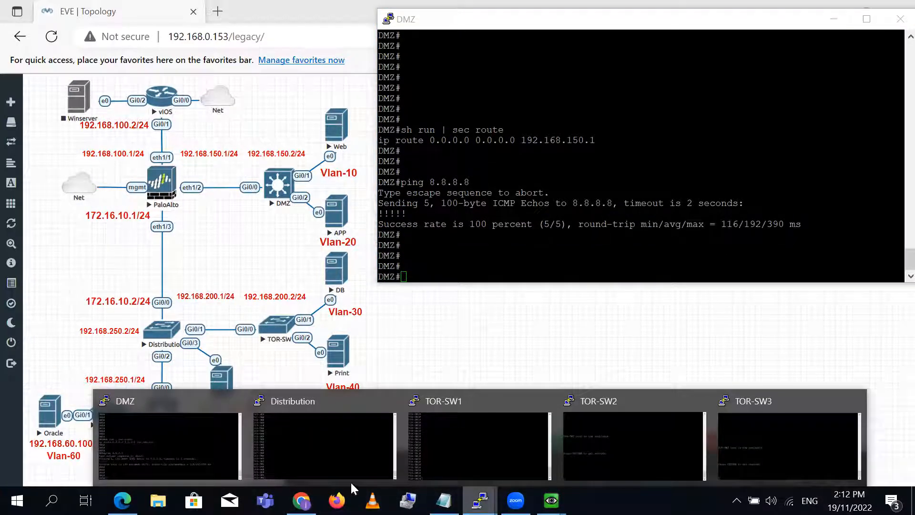
pyautogui.click(325, 471)
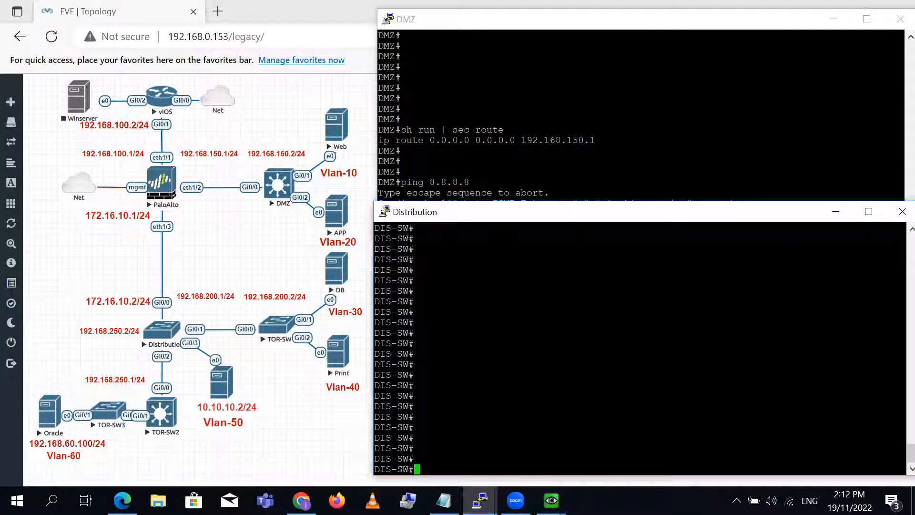
pyautogui.moveTo(658, 217); pyautogui.dragTo(654, 141)
pyautogui.write('p')
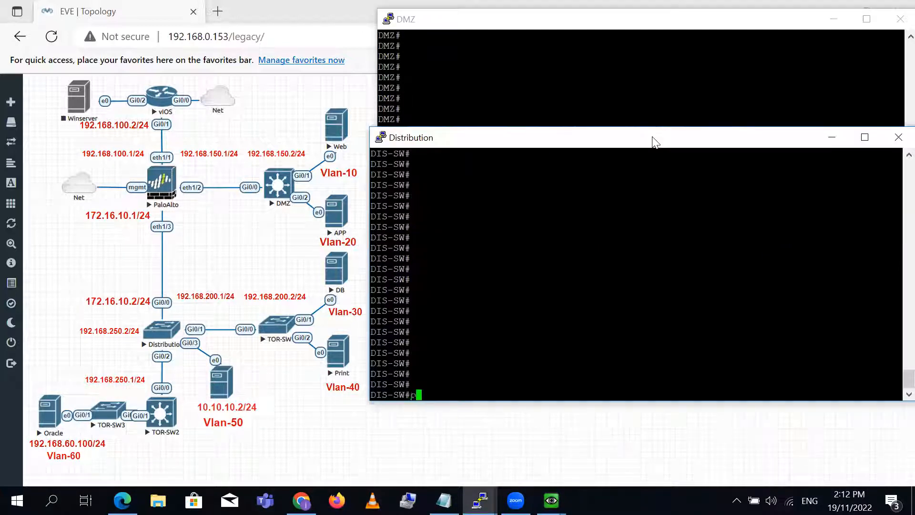
pyautogui.write('ing 8.8.8.8')
pyautogui.press('Return')
pyautogui.press('Return')
pyautogui.press('Return')
pyautogui.press('Return')
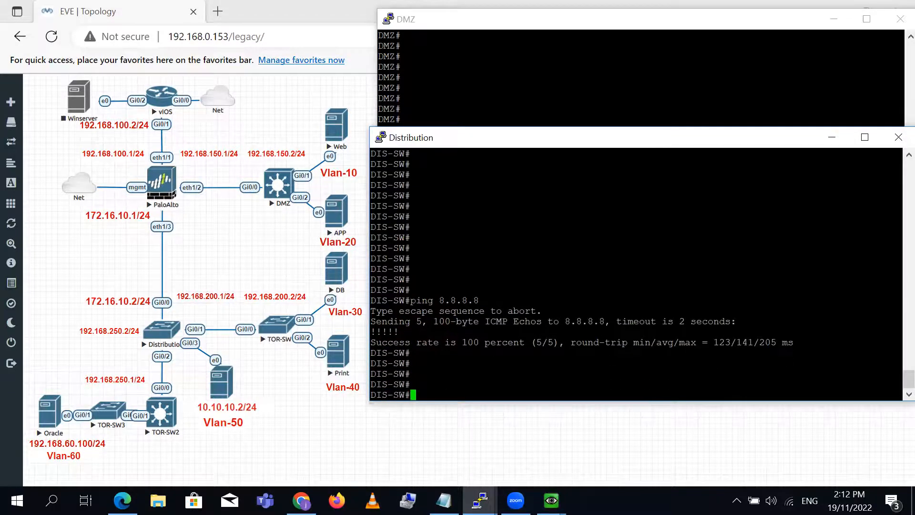
# Switch to the Web server's QEMU console and test its internet access by browsing YouTube pages
pyautogui.click(285, 220)
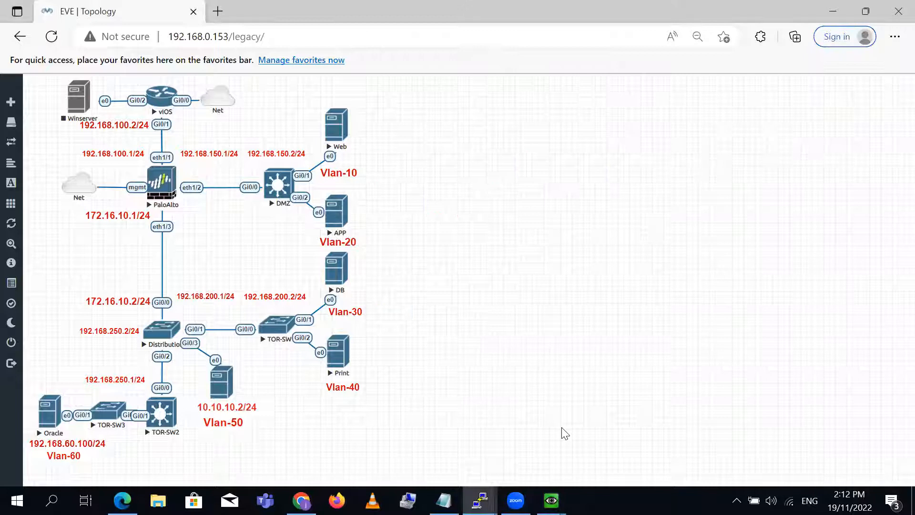
pyautogui.moveTo(552, 500)
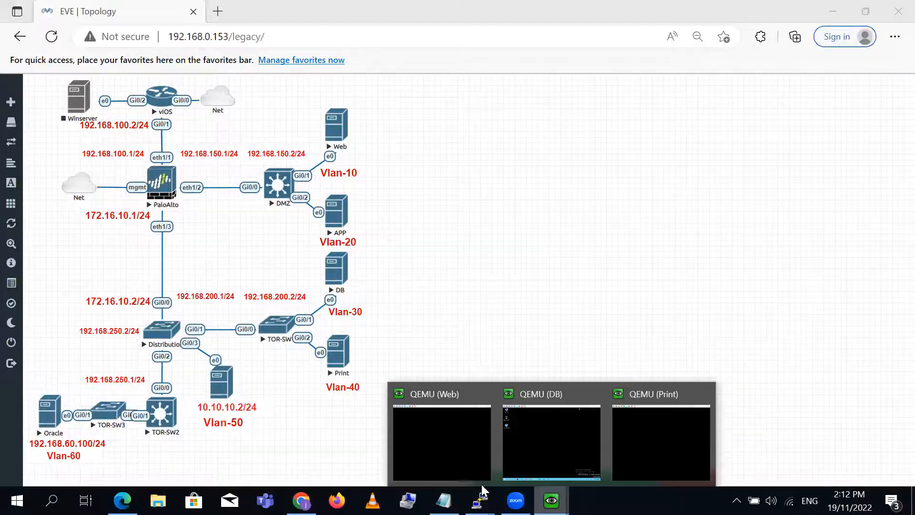
pyautogui.click(445, 448)
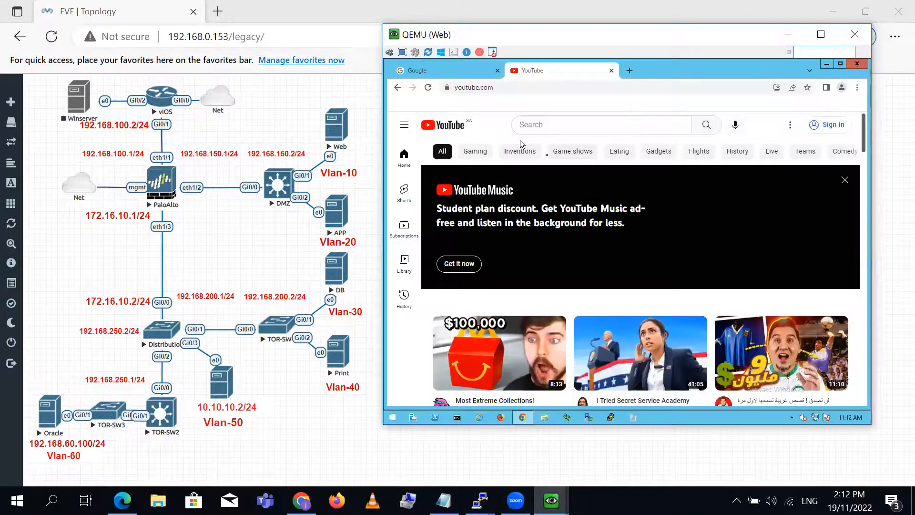
pyautogui.click(403, 233)
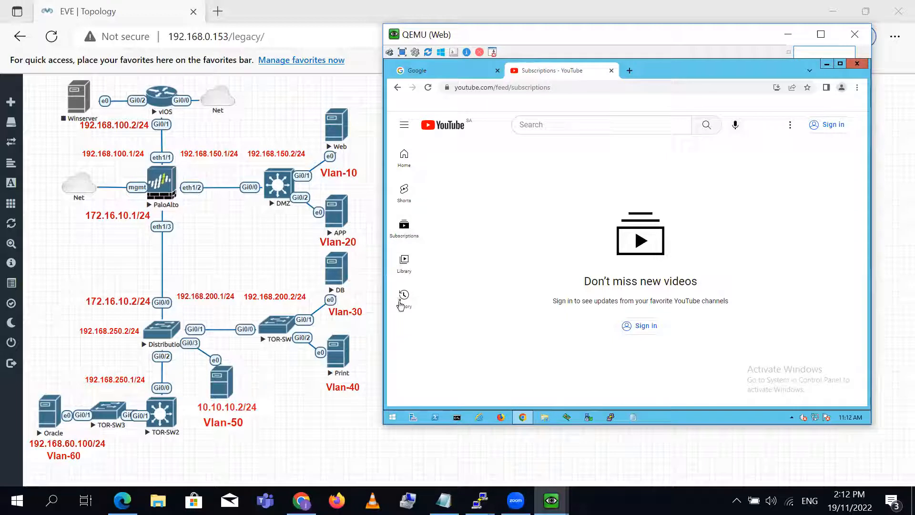
pyautogui.click(404, 261)
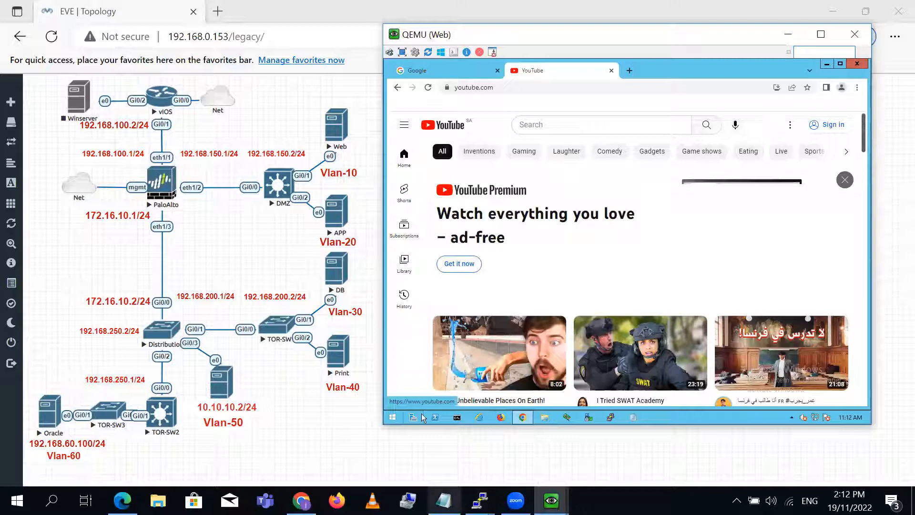
# Switch to the DB server's QEMU console and check its internet access on YouTube in its browser
pyautogui.click(552, 500)
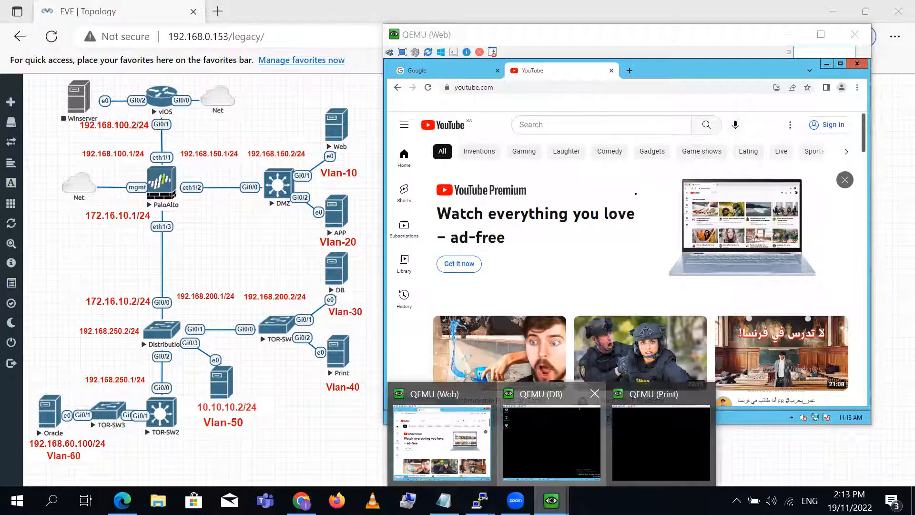
pyautogui.click(548, 413)
pyautogui.click(548, 412)
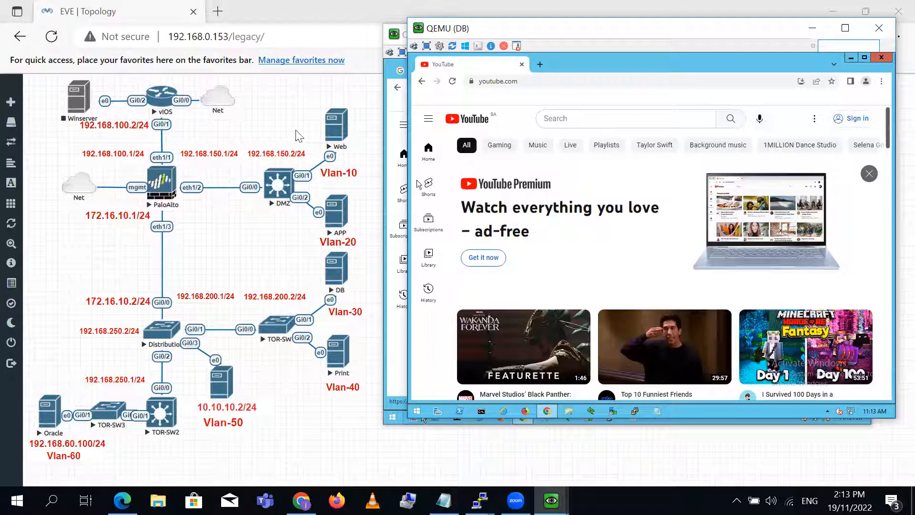
pyautogui.click(241, 215)
pyautogui.doubleClick(196, 222)
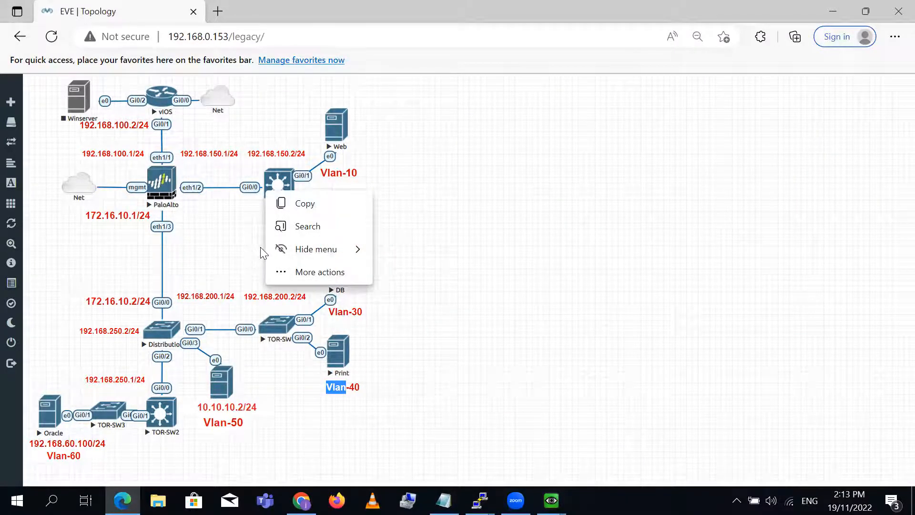
pyautogui.click(283, 184)
pyautogui.click(574, 118)
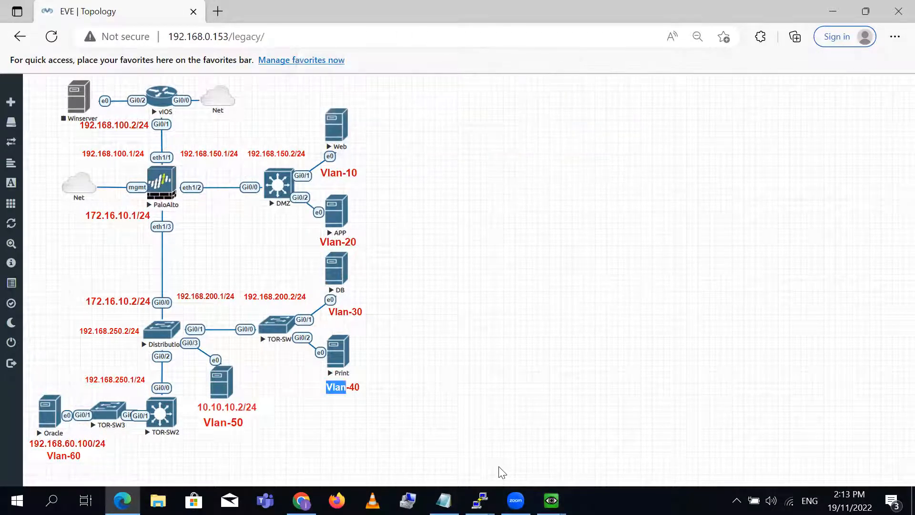
# Return to the DMZ switch console and list the interfaces with assigned IP addresses using "sh ip int bri | ex unas"
pyautogui.click(178, 414)
pyautogui.press('Return')
pyautogui.press('Return')
pyautogui.press('Return')
pyautogui.press('Return')
pyautogui.press('Return')
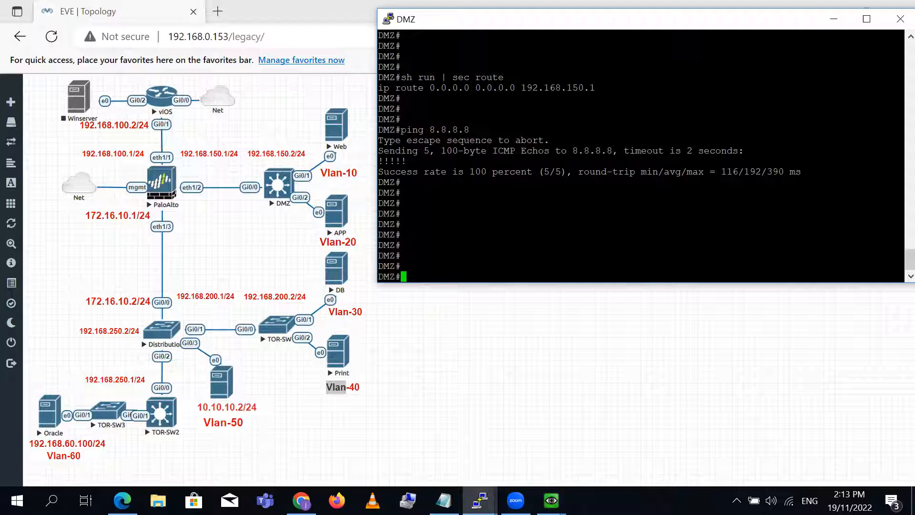
pyautogui.write('sh i int')
pyautogui.press('Left')
pyautogui.press('Left')
pyautogui.press('Left')
pyautogui.press('Left')
pyautogui.press('Left')
pyautogui.write('p')
pyautogui.press('End')
pyautogui.write('bri')
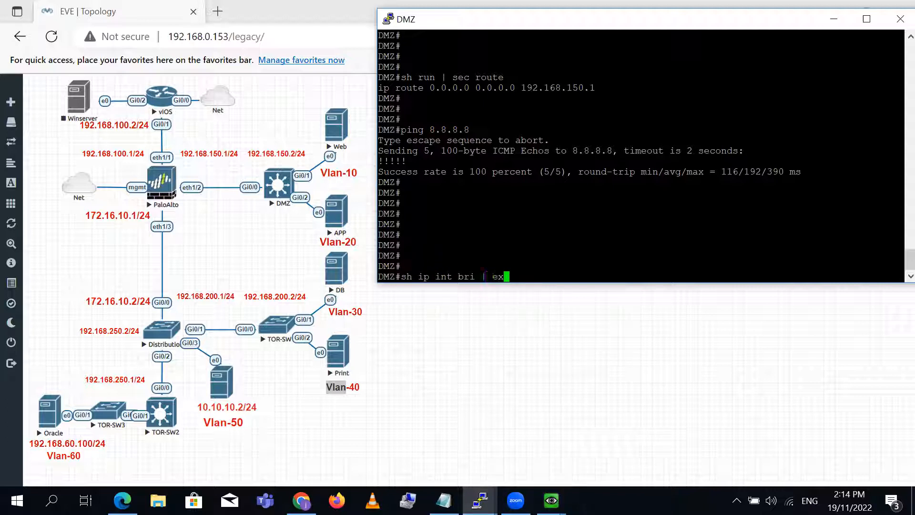
pyautogui.write('unas')
pyautogui.press('Return')
pyautogui.press('Return')
pyautogui.press('Return')
pyautogui.press('Return')
pyautogui.press('Return')
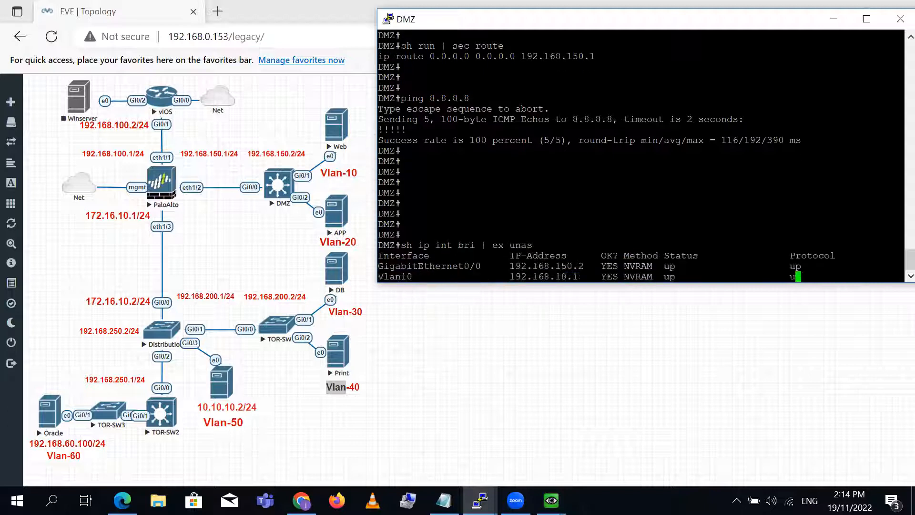
# Create interface Loopback 0 on the DMZ switch with IP address 1.1.1.1 and mask 255.255.255.255
pyautogui.write('config t')
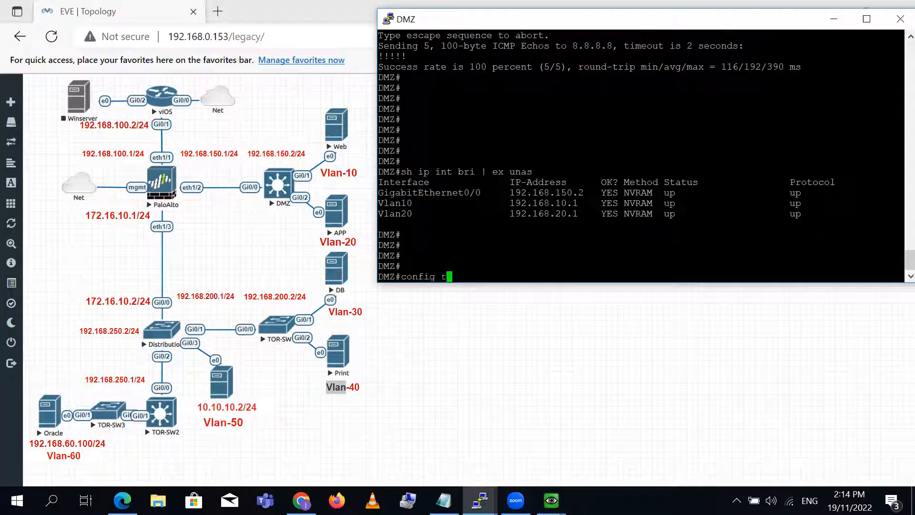
pyautogui.press('Return')
pyautogui.write('int loo')
pyautogui.press('Tab')
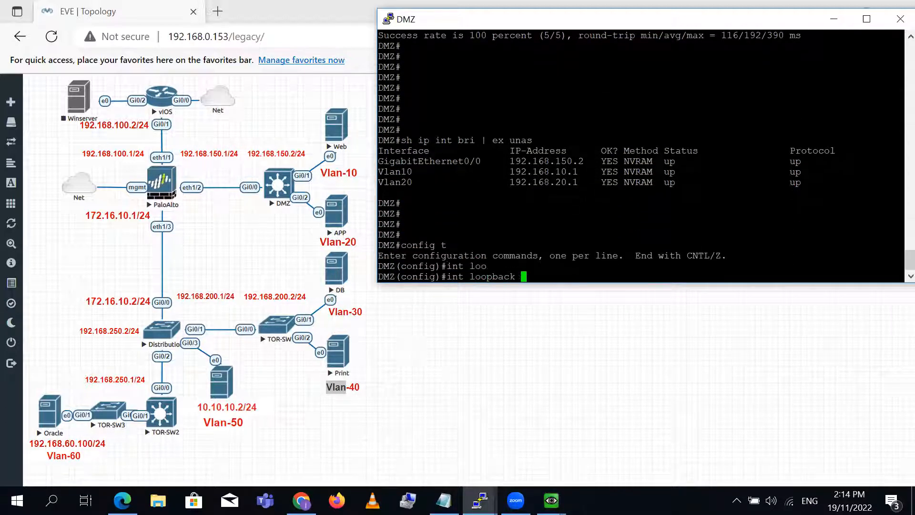
pyautogui.write('0')
pyautogui.press('Return')
pyautogui.write('ip add')
pyautogui.press('Tab')
pyautogui.write('1.1')
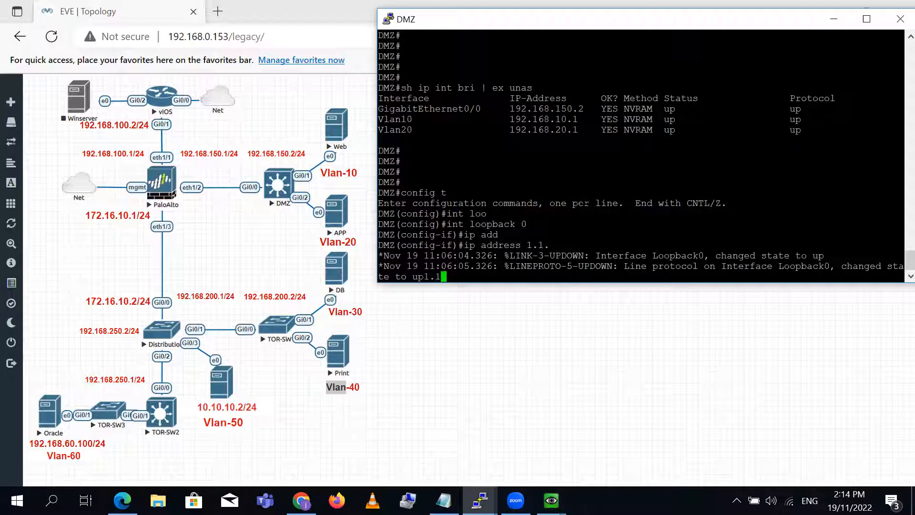
pyautogui.write('.1.1 255.255.255.255')
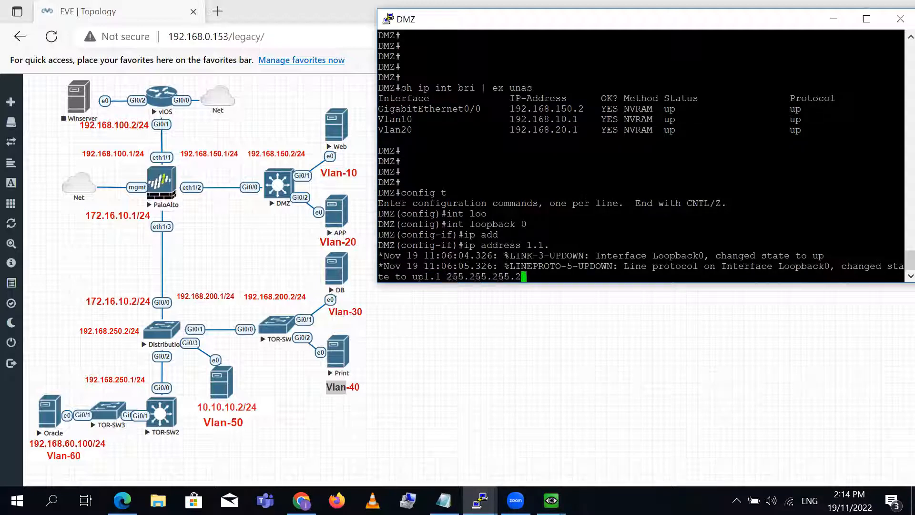
pyautogui.press('Return')
pyautogui.press('Return')
pyautogui.press('Return')
pyautogui.press('Return')
# Enable the DMZ switch's Loopback 0 interface with "no shutdown" and return to privileged EXEC mode
pyautogui.write('no shu')
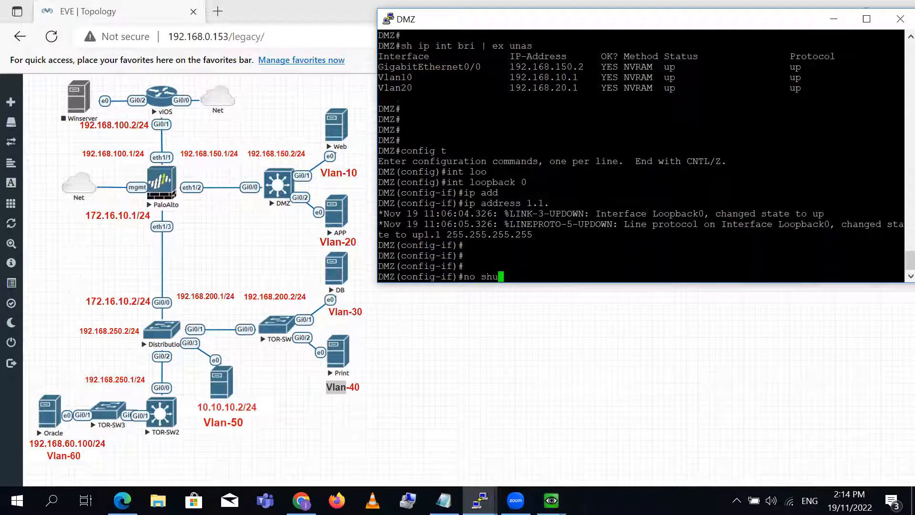
pyautogui.press('Tab')
pyautogui.press('Return')
pyautogui.press('Return')
pyautogui.press('Return')
pyautogui.write('exi')
pyautogui.press('Return')
pyautogui.press('Return')
pyautogui.write('exi')
pyautogui.press('Return')
# List the DMZ switch's interfaces with assigned IP addresses using "sh ip int bri | ex unas" and highlight the Loopback0 entry
pyautogui.write('sh run | sec')
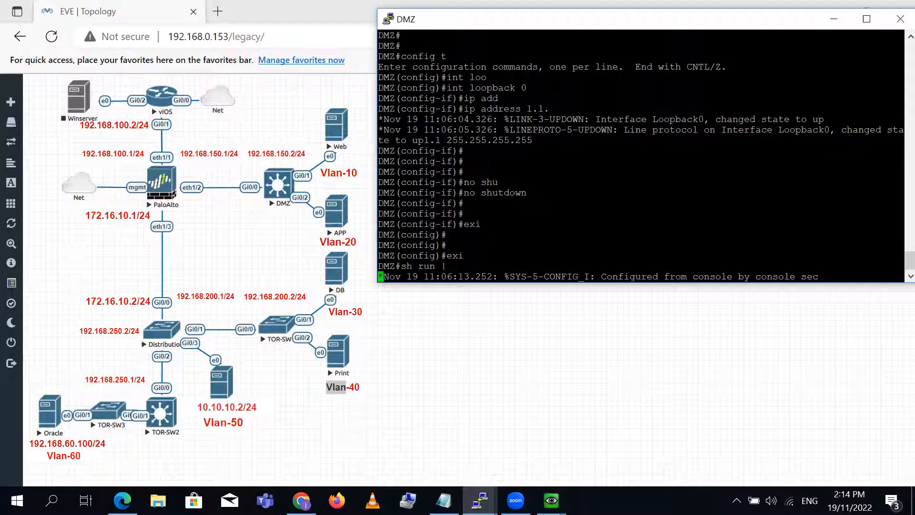
pyautogui.press('Return')
pyautogui.press('Return')
pyautogui.write('sh ip int bri | ex una')
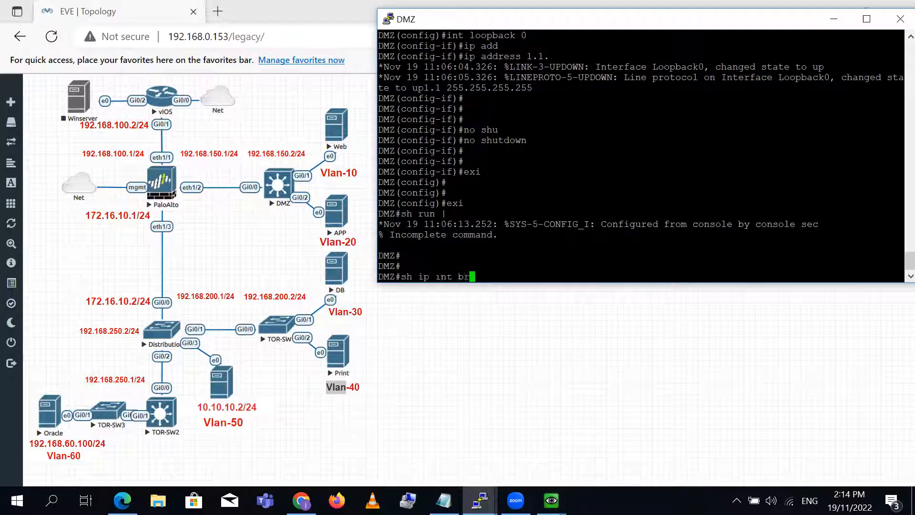
pyautogui.write('s')
pyautogui.press('Return')
pyautogui.press('Return')
pyautogui.press('Return')
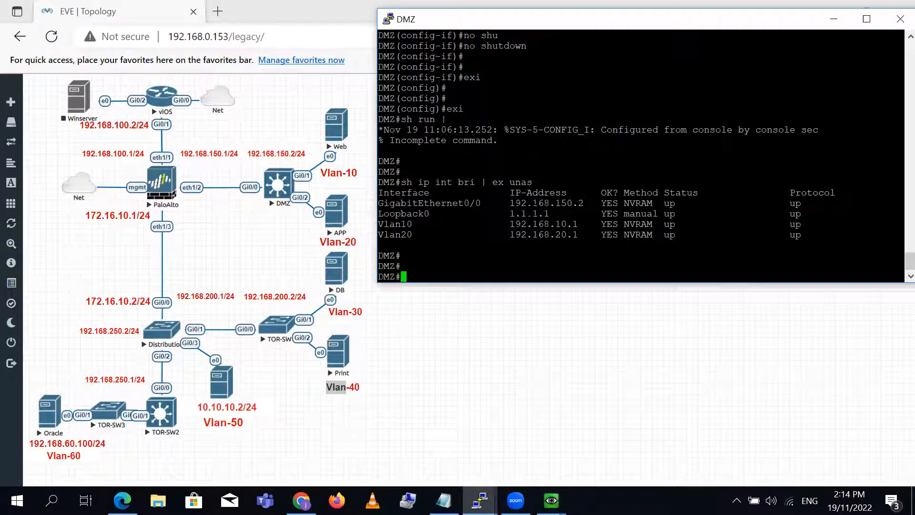
pyautogui.tripleClick(531, 213)
pyautogui.press('Return')
pyautogui.press('Return')
# Display the routes configured on the DMZ switch using "sh run | sec route"
pyautogui.write('sh run | sec route')
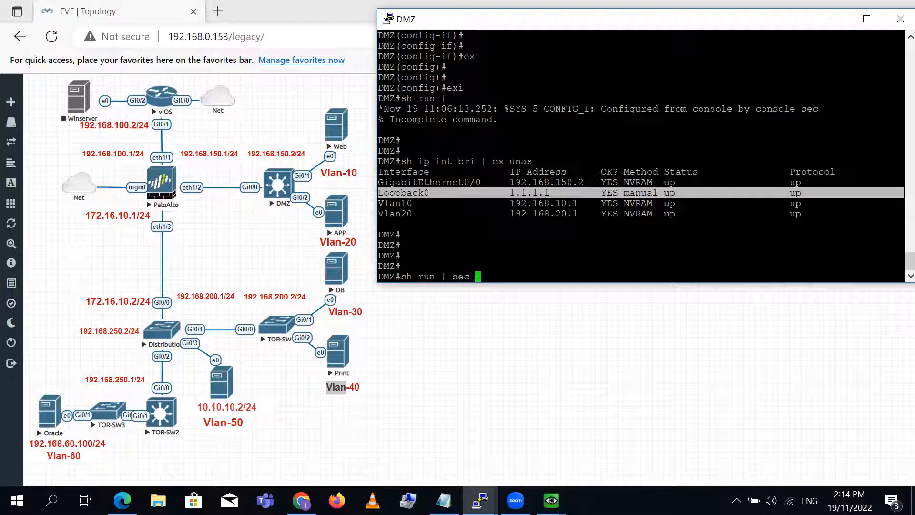
pyautogui.press('Return')
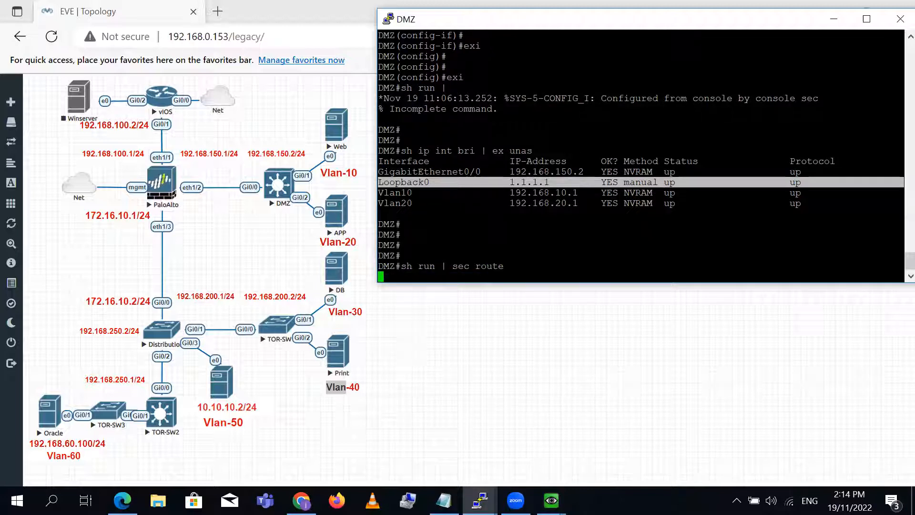
pyautogui.press('Return')
pyautogui.press('Return')
# Remove the static default route via 192.168.150.1 from the DMZ switch and leave configuration mode
pyautogui.write('config t')
pyautogui.press('Return')
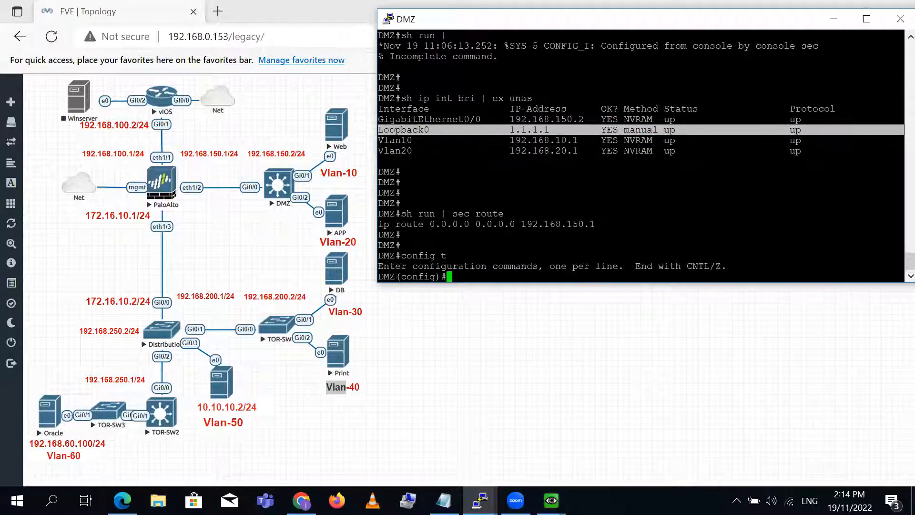
pyautogui.write('no')
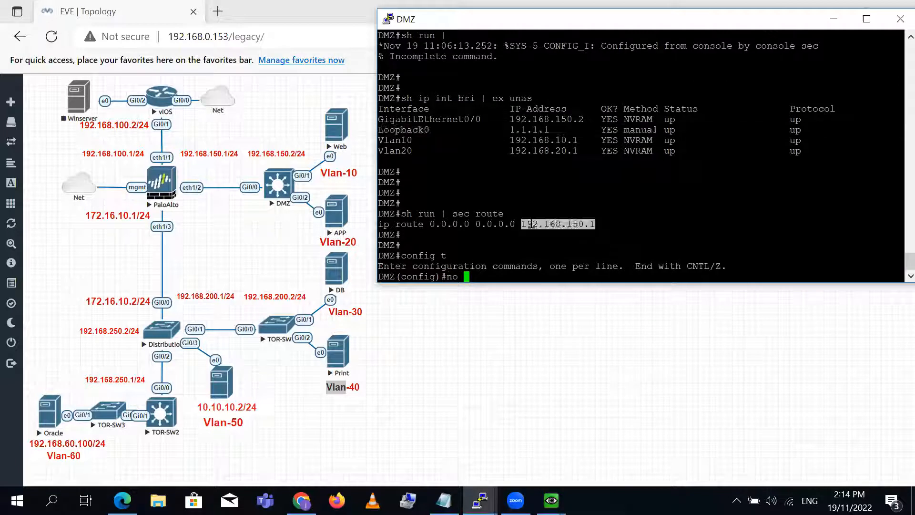
pyautogui.tripleClick(529, 223)
pyautogui.rightClick(529, 223)
pyautogui.press('Return')
pyautogui.press('Return')
pyautogui.write('exi')
pyautogui.press('Return')
pyautogui.press('Return')
pyautogui.press('Return')
pyautogui.press('Return')
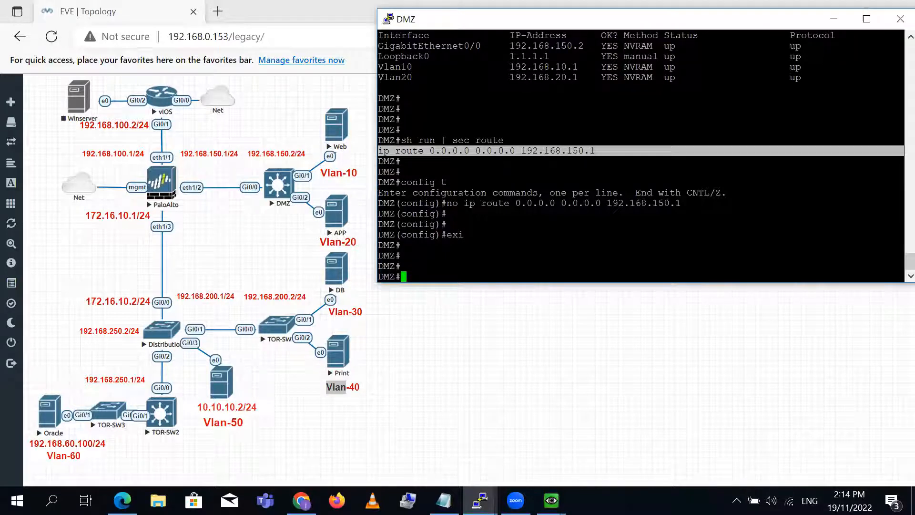
pyautogui.press('Return')
# Switch to the Distribution switch's console and display its configured routes using "sh run | sec route"
pyautogui.hotkey('alt', 'Tab')
pyautogui.press('Return')
pyautogui.press('Return')
pyautogui.press('Return')
pyautogui.write('sh run |')
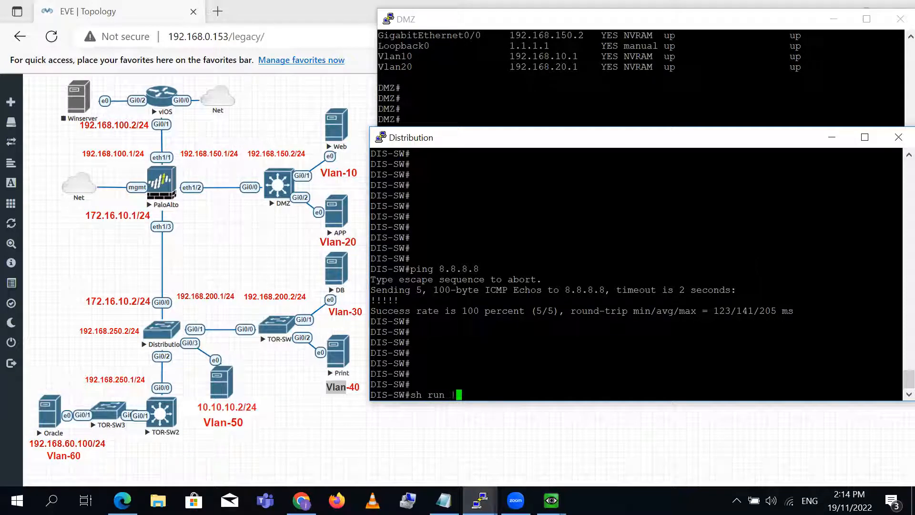
pyautogui.write(' sec route')
pyautogui.press('Return')
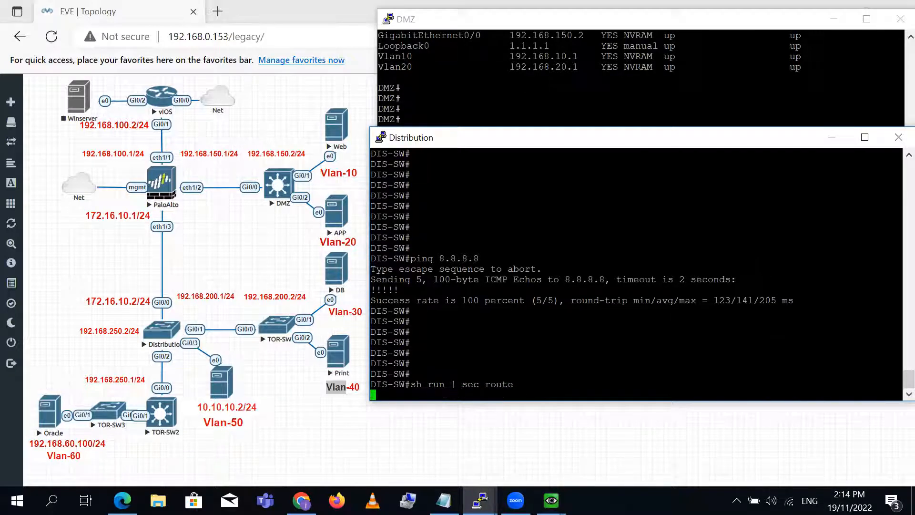
pyautogui.press('Return')
pyautogui.press('Return')
pyautogui.press('Return')
# Enter configuration mode on the Distribution switch and remove its static default route via 172.16.10.1
pyautogui.write('config t')
pyautogui.press('Return')
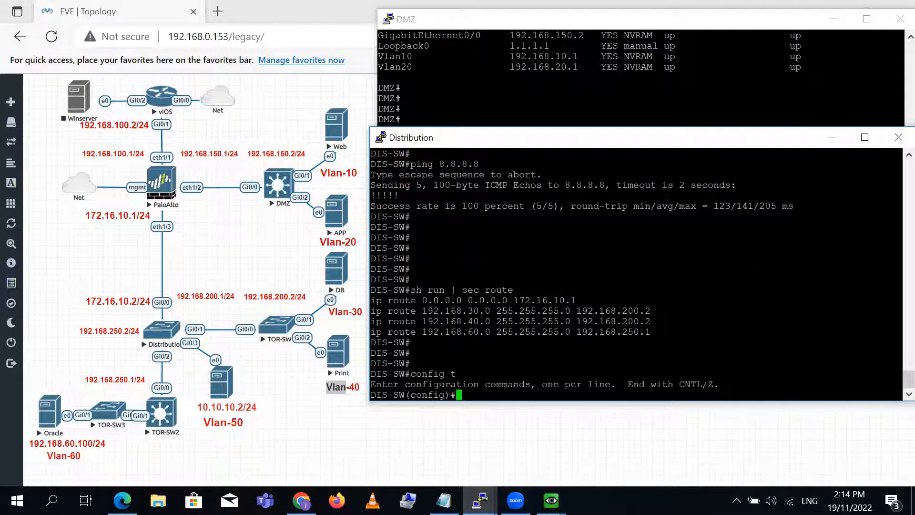
pyautogui.write('no')
pyautogui.tripleClick(529, 300)
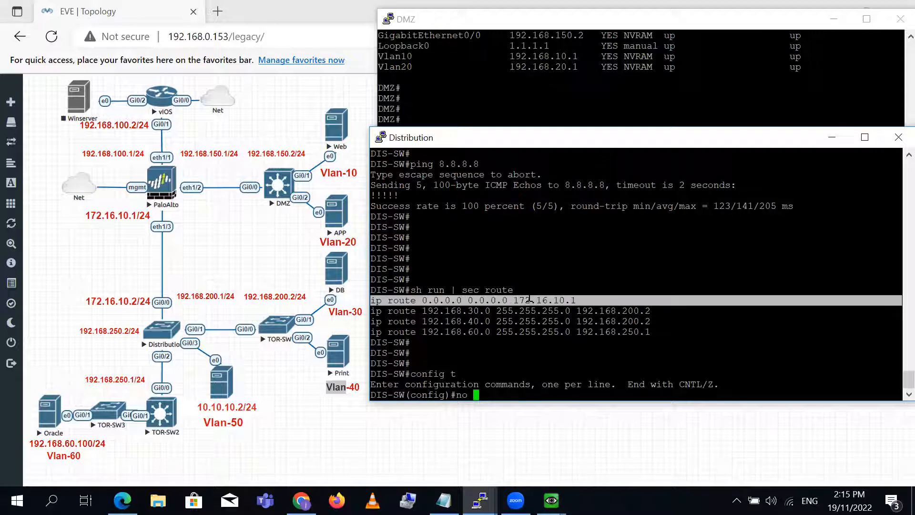
pyautogui.rightClick(529, 295)
# Remove the static routes to 192.168.30.0 and 192.168.40.0 via 192.168.200.2 from the Distribution switch
pyautogui.write('no')
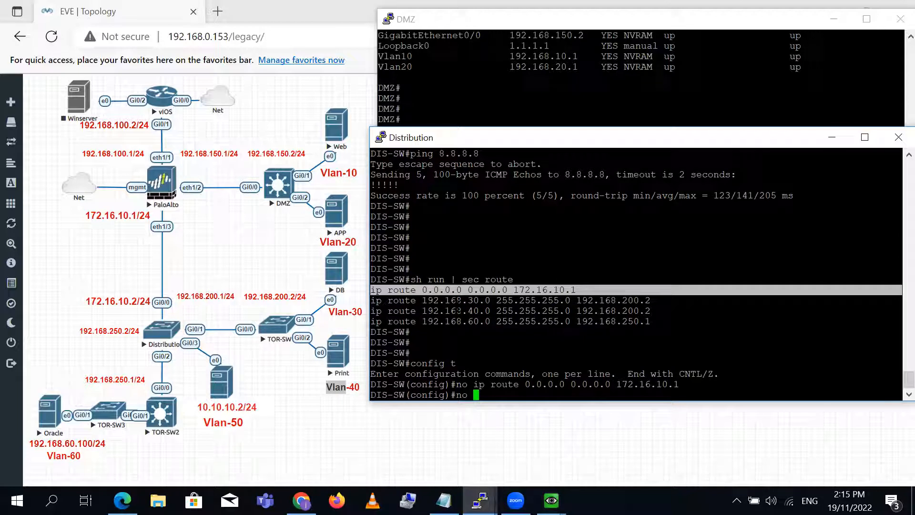
pyautogui.tripleClick(457, 300)
pyautogui.rightClick(457, 300)
pyautogui.write('no')
pyautogui.tripleClick(455, 300)
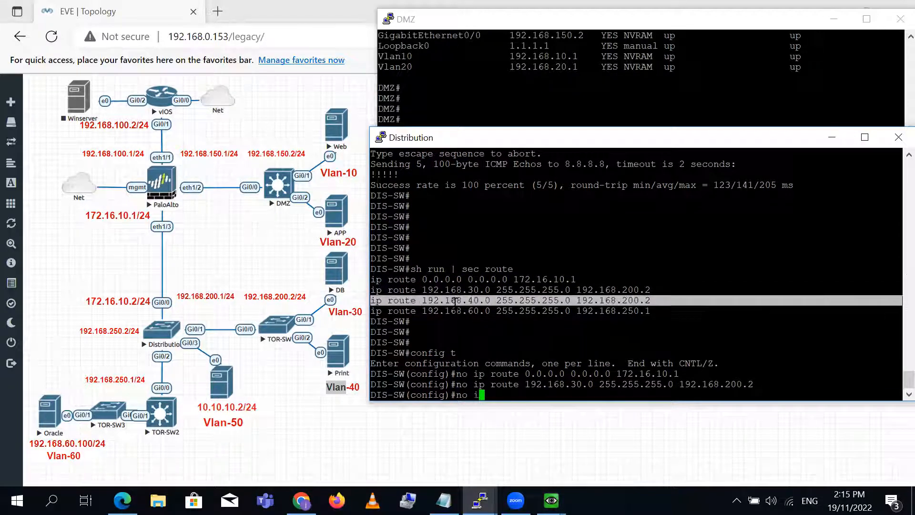
pyautogui.rightClick(455, 301)
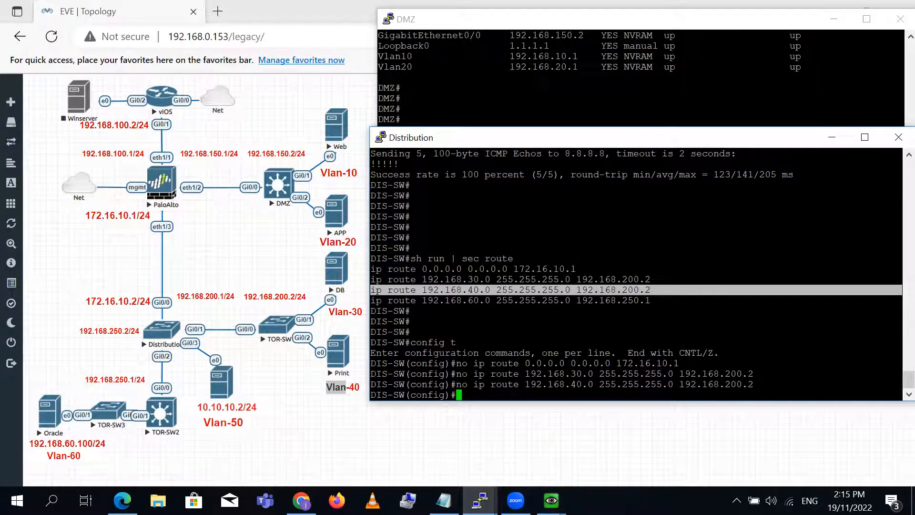
# Remove the static route to 192.168.60.0 via 192.168.250.1 from the Distribution switch
pyautogui.write('o')
pyautogui.tripleClick(501, 300)
pyautogui.rightClick(500, 300)
pyautogui.press('Return')
pyautogui.press('Return')
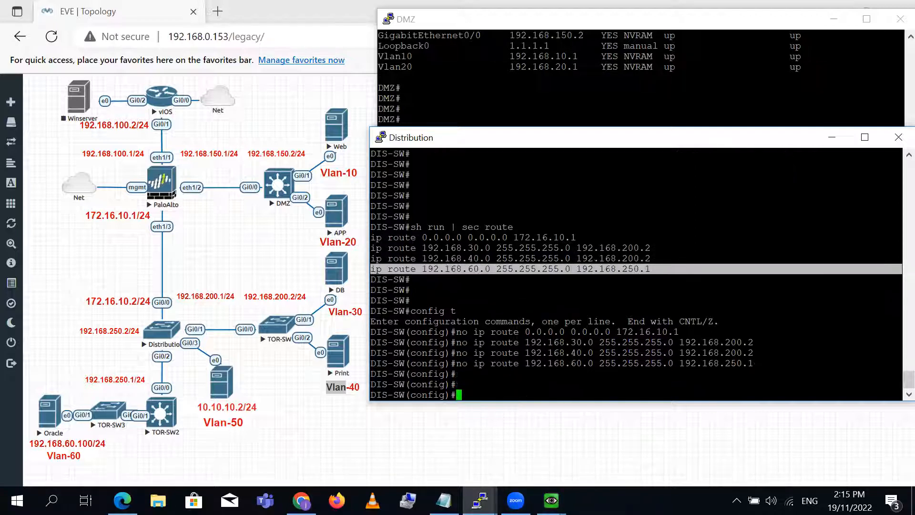
pyautogui.press('Return')
pyautogui.press('Return')
pyautogui.press('Return')
# Create interface Loopback 0 on the Distribution switch with IP address 2.2.2.2 and mask 255.255.255.255
pyautogui.write('in')
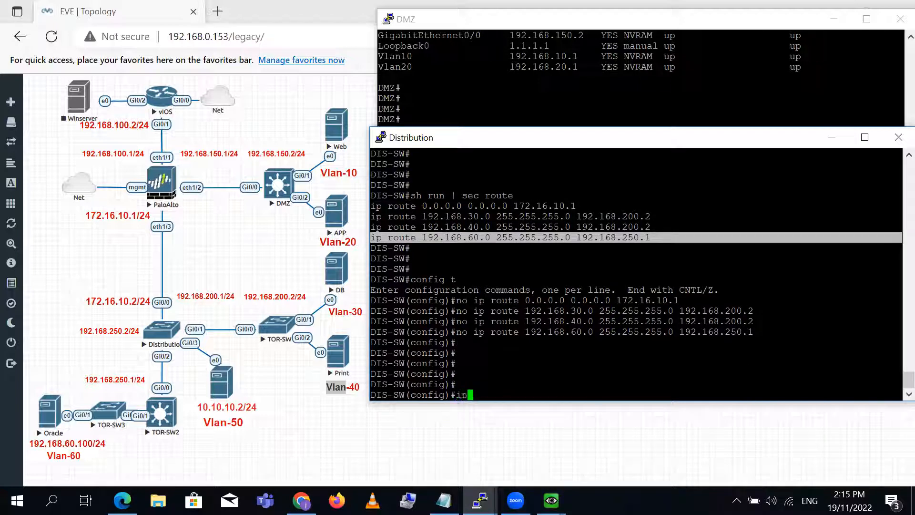
pyautogui.write('t loo')
pyautogui.press('Tab')
pyautogui.write('0')
pyautogui.press('Return')
pyautogui.write('ip add')
pyautogui.press('Tab')
pyautogui.write('2.2')
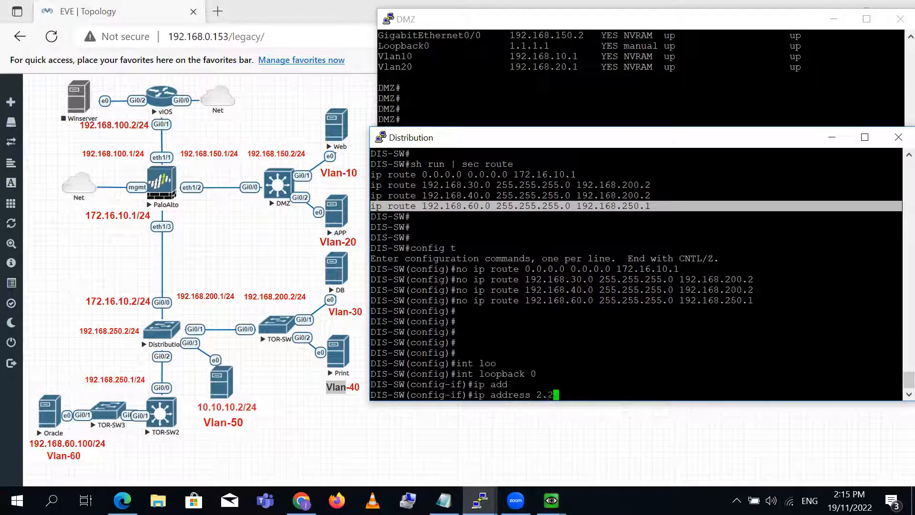
pyautogui.write('.2.2 255.')
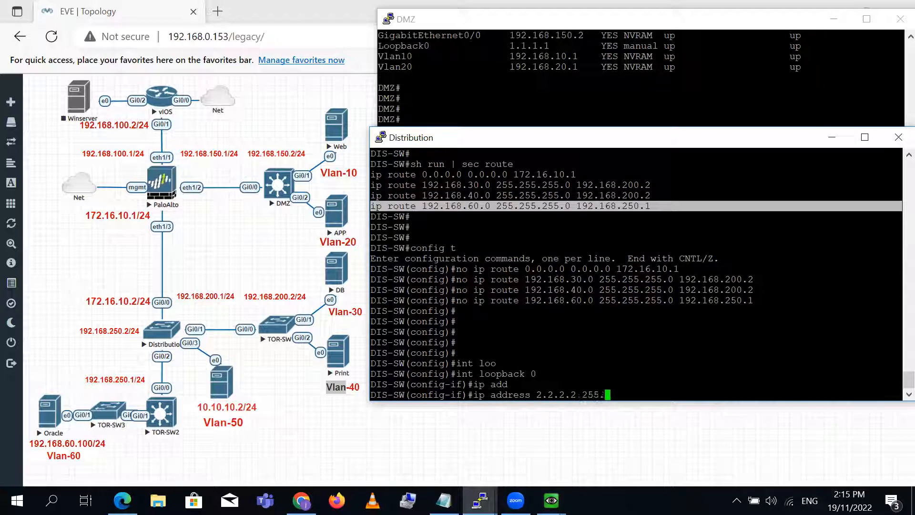
pyautogui.write('255.255.255')
pyautogui.press('Return')
pyautogui.press('Return')
pyautogui.press('Return')
# Leave configuration mode on the Distribution switch and save its configuration with "wr"
pyautogui.write('exi')
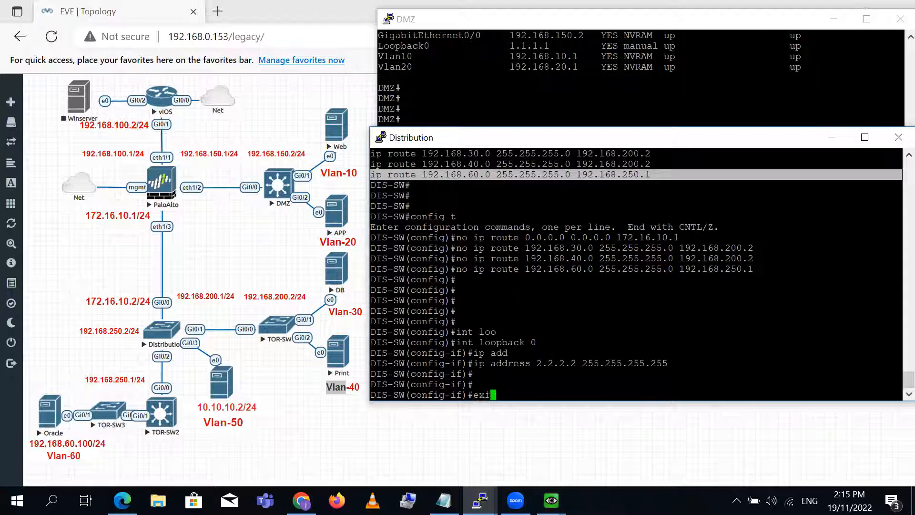
pyautogui.press('Return')
pyautogui.write('exi')
pyautogui.press('Return')
pyautogui.write('wr')
pyautogui.press('Return')
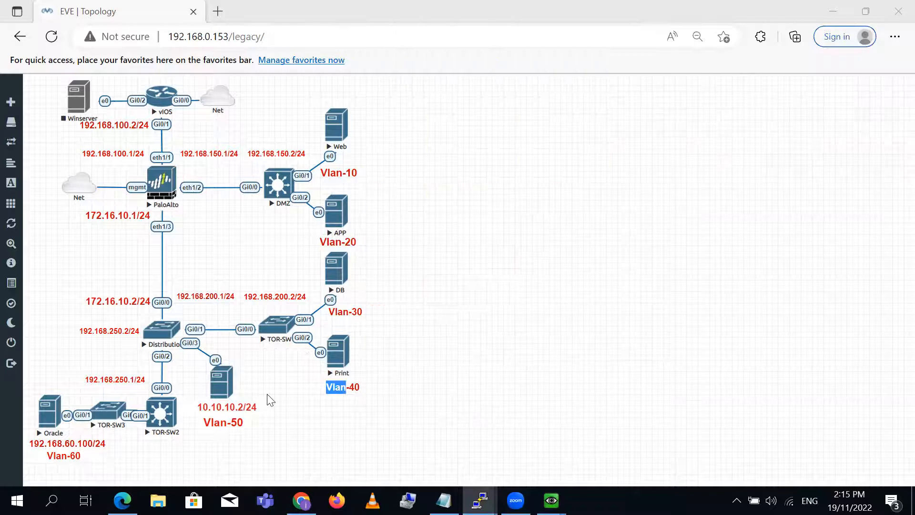
# Switch to the TOR-SW2 console, start its session and enter privileged EXEC mode
pyautogui.click(269, 398)
pyautogui.moveTo(479, 500)
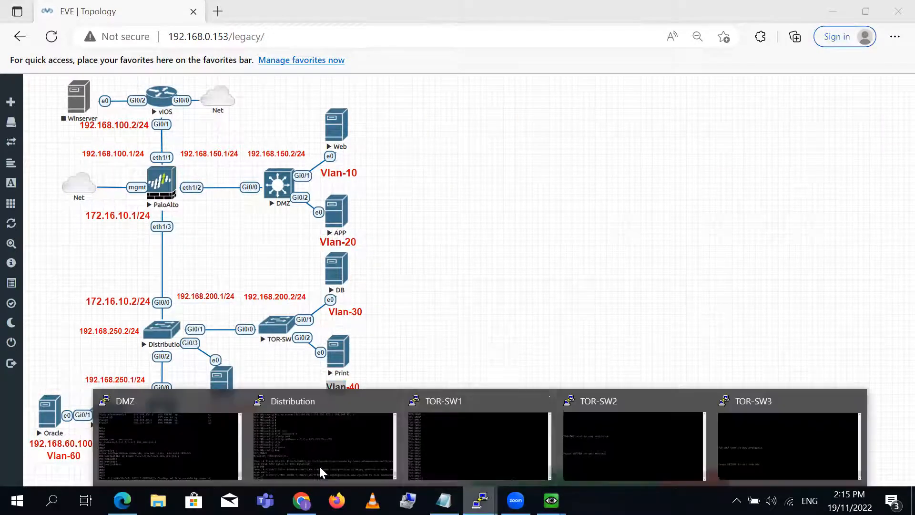
pyautogui.click(619, 414)
pyautogui.press('Return')
pyautogui.press('Return')
pyautogui.press('Return')
pyautogui.press('Return')
pyautogui.press('Return')
pyautogui.press('Return')
pyautogui.press('Return')
pyautogui.press('Return')
pyautogui.press('Return')
pyautogui.write('en')
pyautogui.press('Return')
# Display TOR-SW2's configured routes using "sh run | sec route" and enter global configuration mode
pyautogui.write('sh run | sec route')
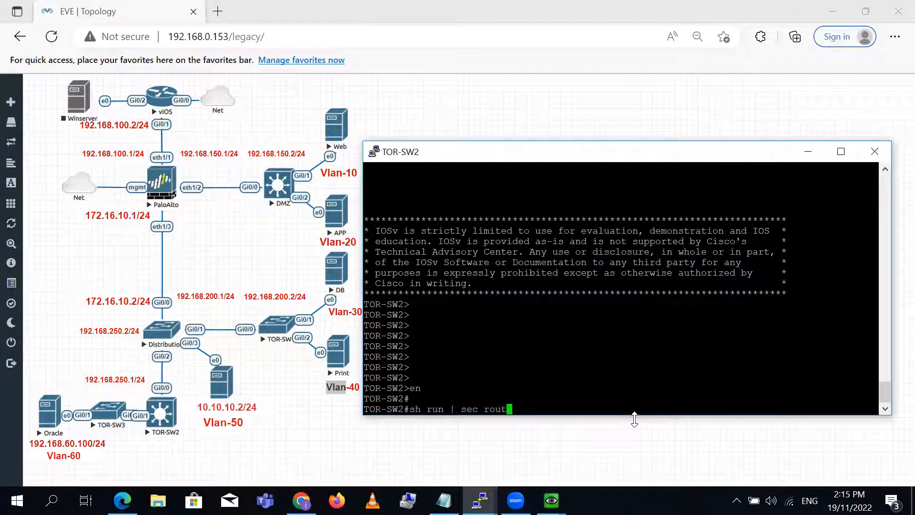
pyautogui.press('Return')
pyautogui.press('Return')
pyautogui.write('config t')
pyautogui.press('Return')
pyautogui.press('Return')
# Try to negate the route on TOR-SW2 with "no 192.168.250.2"
pyautogui.write('no')
pyautogui.tripleClick(508, 346)
pyautogui.rightClick(508, 346)
pyautogui.press('Return')
pyautogui.press('Return')
pyautogui.press('Return')
pyautogui.press('Return')
pyautogui.press('Return')
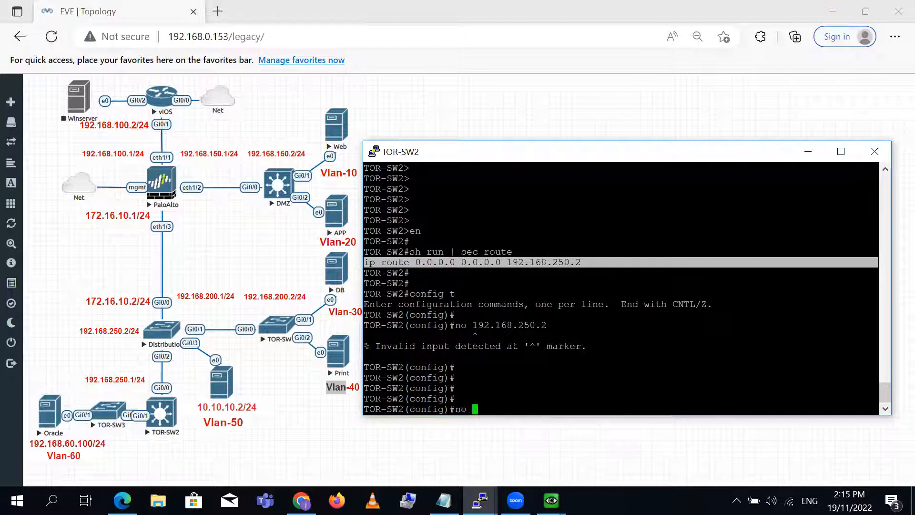
# Remove the static default route via 192.168.250.2 from TOR-SW2 and leave configuration mode
pyautogui.tripleClick(515, 262)
pyautogui.rightClick(515, 262)
pyautogui.press('Return')
pyautogui.press('Return')
pyautogui.write('exi')
pyautogui.press('Return')
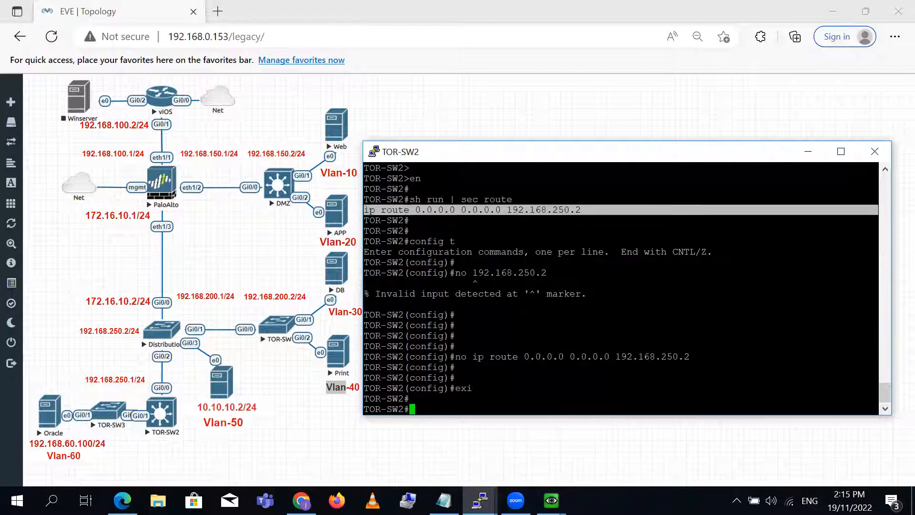
# Save TOR-SW2's configuration with "wr"
pyautogui.write('wr')
pyautogui.press('Return')
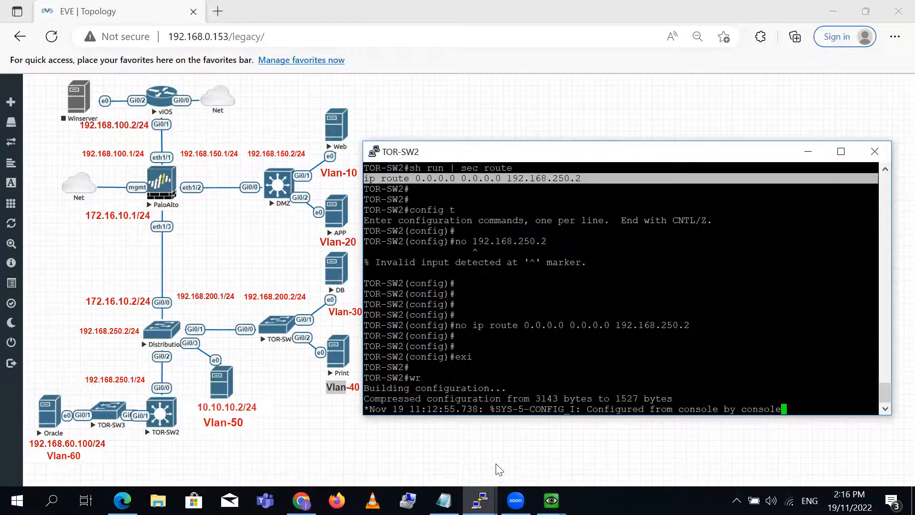
pyautogui.moveTo(479, 500)
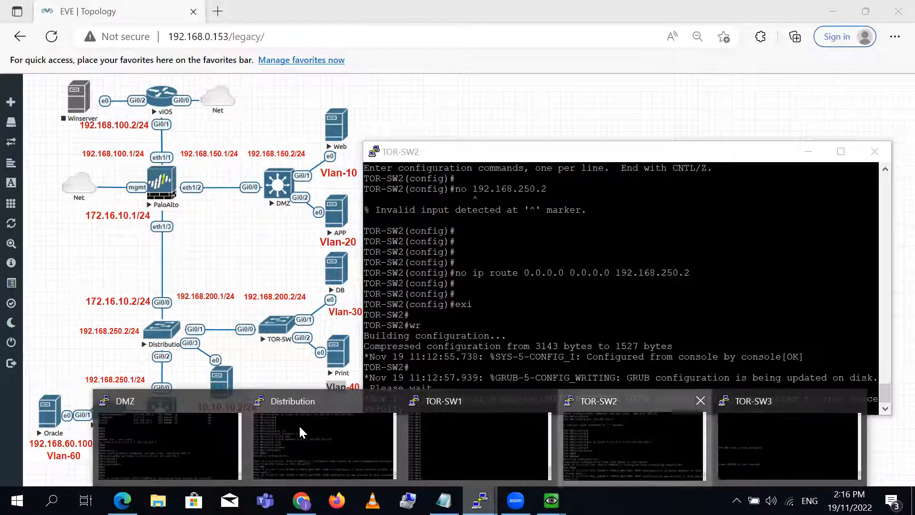
pyautogui.press('Return')
pyautogui.press('Return')
pyautogui.press('Return')
pyautogui.press('Return')
pyautogui.press('Return')
pyautogui.press('Return')
pyautogui.press('Return')
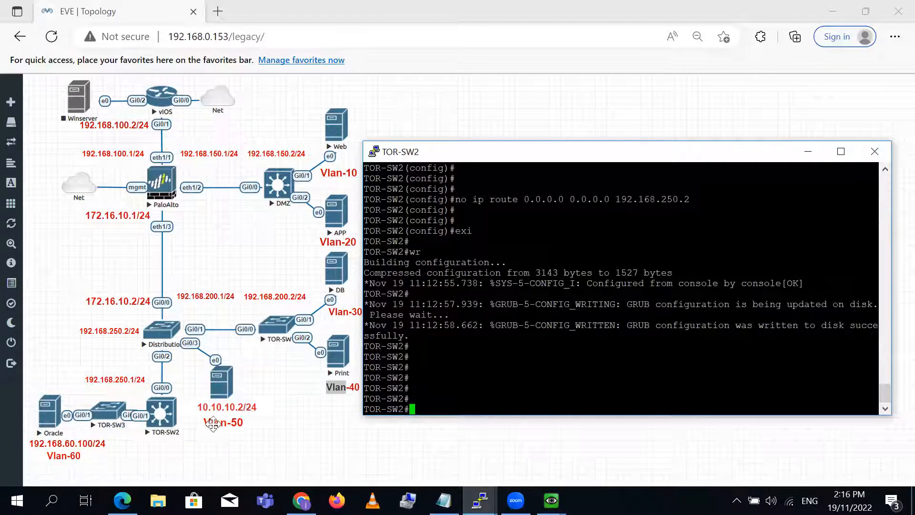
# Switch to the TOR-SW3 console and start its session
pyautogui.click(479, 500)
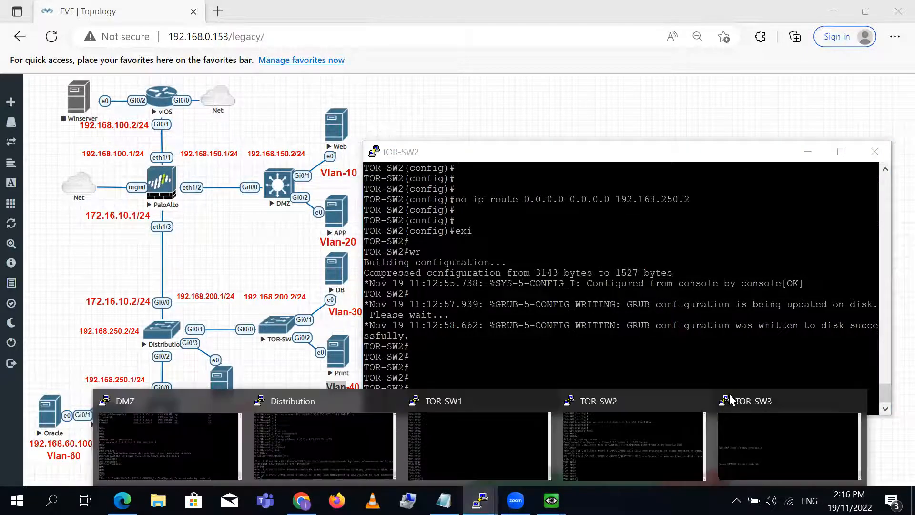
pyautogui.click(761, 452)
pyautogui.press('Return')
pyautogui.press('Return')
pyautogui.press('Return')
pyautogui.press('Return')
pyautogui.press('Return')
pyautogui.press('Return')
pyautogui.press('Return')
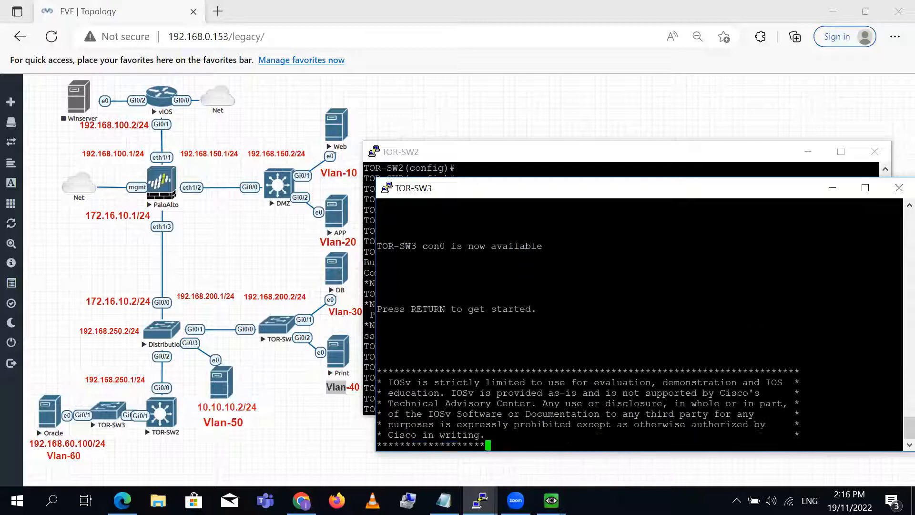
# Enter privileged mode on TOR-SW3 and display its route configuration with "sh run | sec route"
pyautogui.moveTo(751, 193); pyautogui.dragTo(722, 172)
pyautogui.write('en')
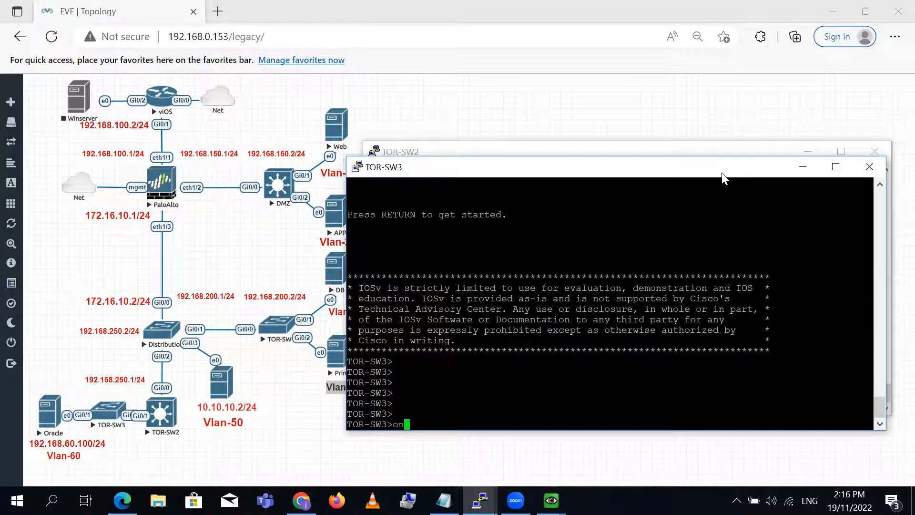
pyautogui.press('Return')
pyautogui.press('Return')
pyautogui.write('sh run | sec route')
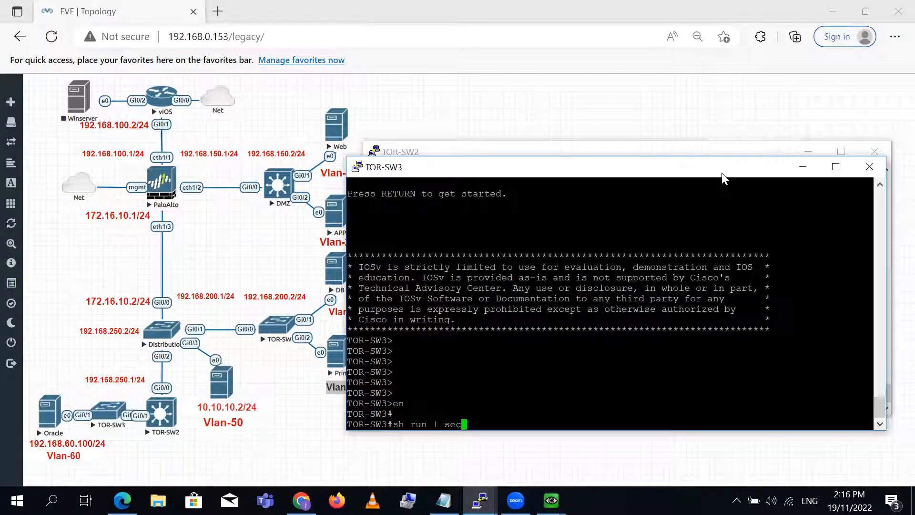
pyautogui.press('Return')
pyautogui.press('Return')
pyautogui.press('Return')
pyautogui.press('Return')
# List TOR-SW3's interfaces with "sh ip int bri" and close its console session
pyautogui.write('sh ip un')
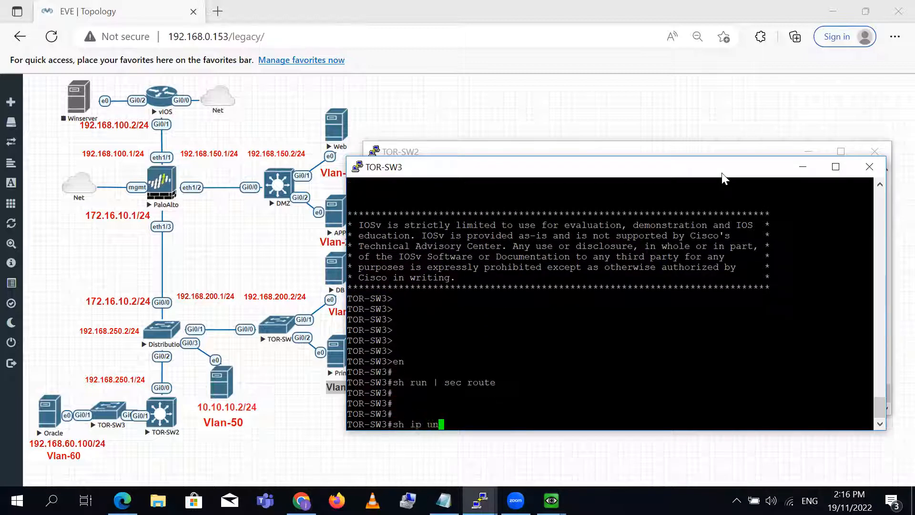
pyautogui.press('BackSpace')
pyautogui.write('int bri')
pyautogui.press('Return')
pyautogui.press('Return')
pyautogui.press('Return')
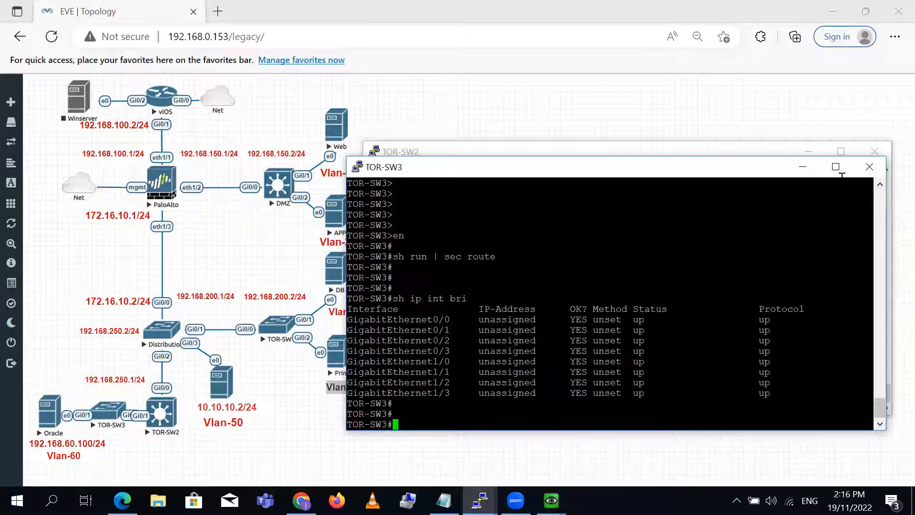
pyautogui.click(869, 167)
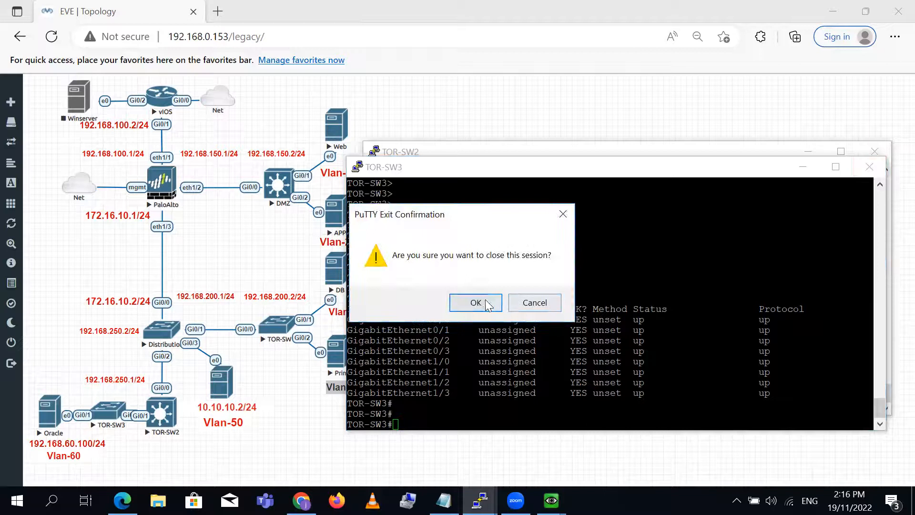
pyautogui.click(476, 303)
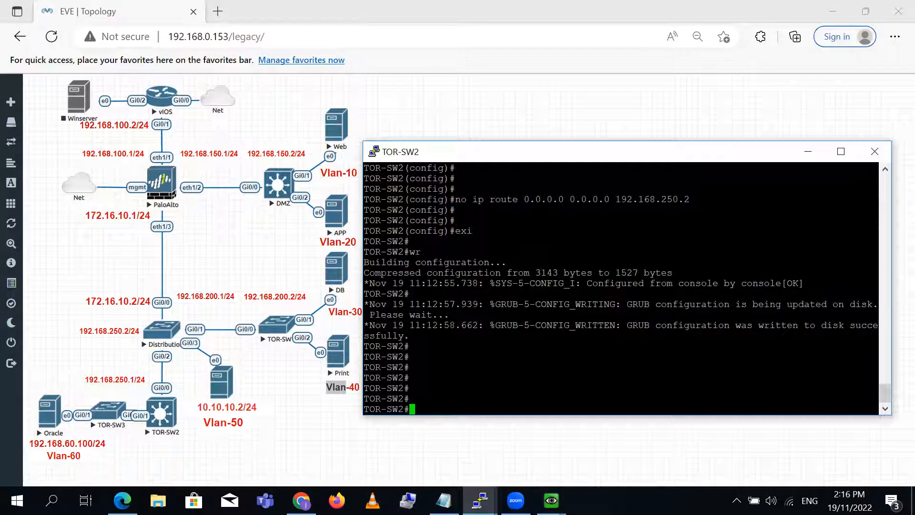
# Switch to the TOR-SW1 console and enter privileged mode
pyautogui.click(480, 500)
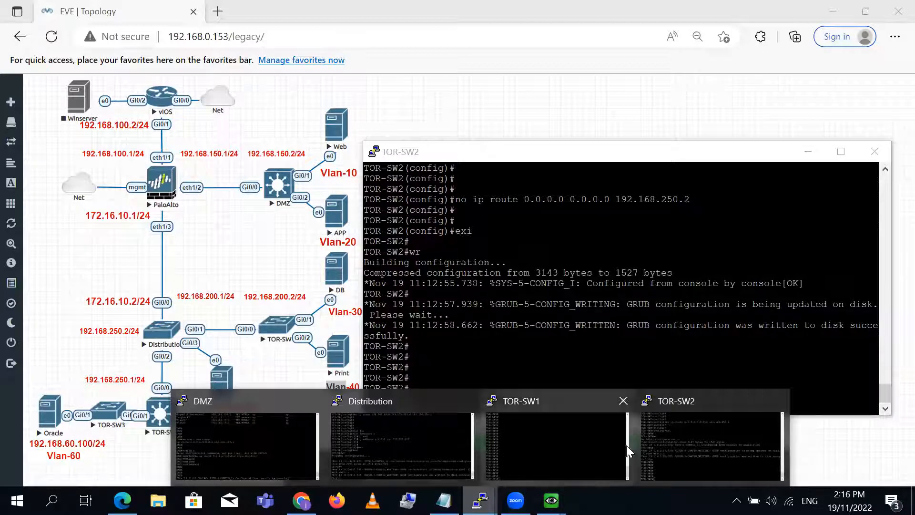
pyautogui.click(573, 464)
pyautogui.press('Return')
pyautogui.press('Return')
pyautogui.press('Return')
pyautogui.write('en')
pyautogui.press('Return')
pyautogui.press('Return')
pyautogui.press('Return')
pyautogui.press('Return')
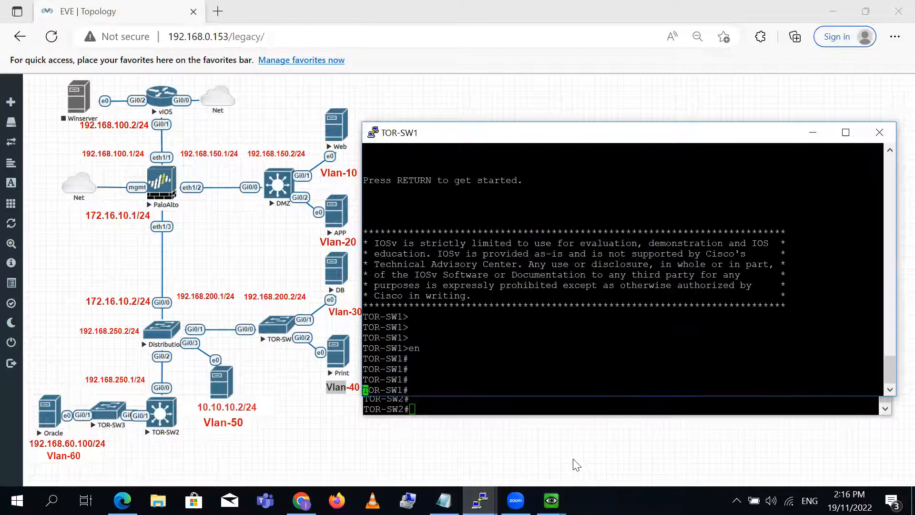
# Display TOR-SW1's route configuration with "sh run | sec route"
pyautogui.write('sh run | sec route')
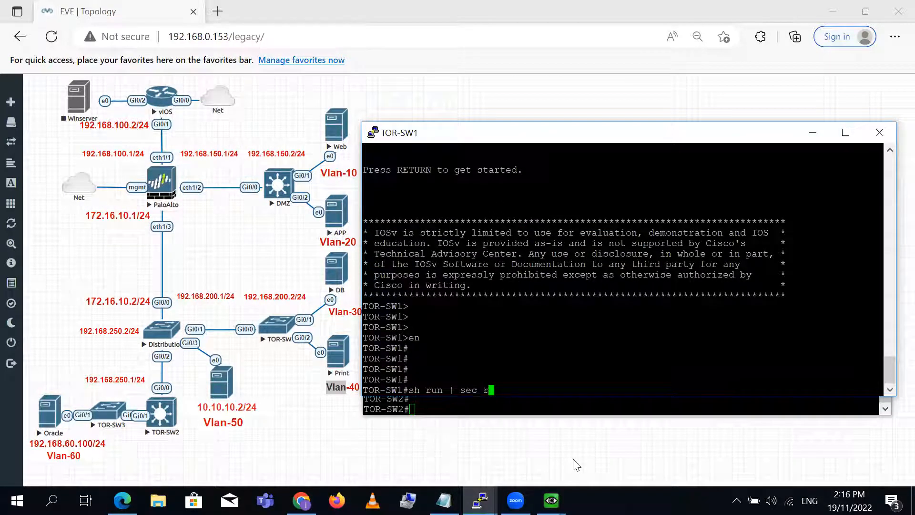
pyautogui.press('Return')
pyautogui.press('Return')
pyautogui.press('Return')
pyautogui.press('Return')
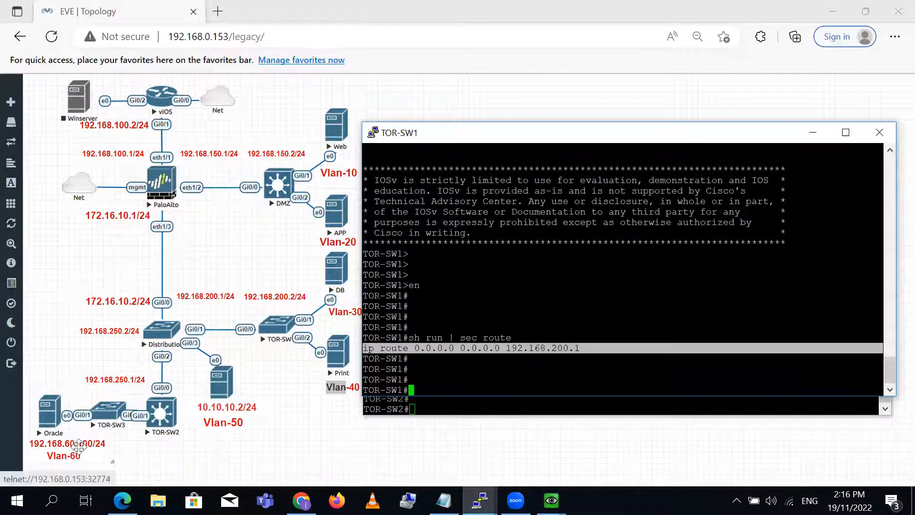
# Remove the static default route via 192.168.200.1 from TOR-SW1 and leave configuration mode
pyautogui.write('config')
pyautogui.press('Return')
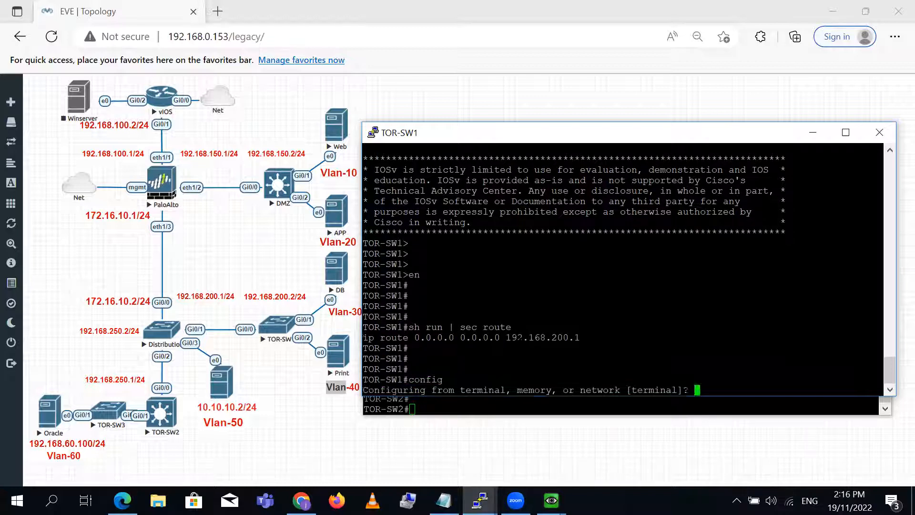
pyautogui.press('Return')
pyautogui.press('Return')
pyautogui.write('no')
pyautogui.tripleClick(504, 306)
pyautogui.rightClick(504, 306)
pyautogui.press('Return')
pyautogui.press('Return')
pyautogui.write('ex')
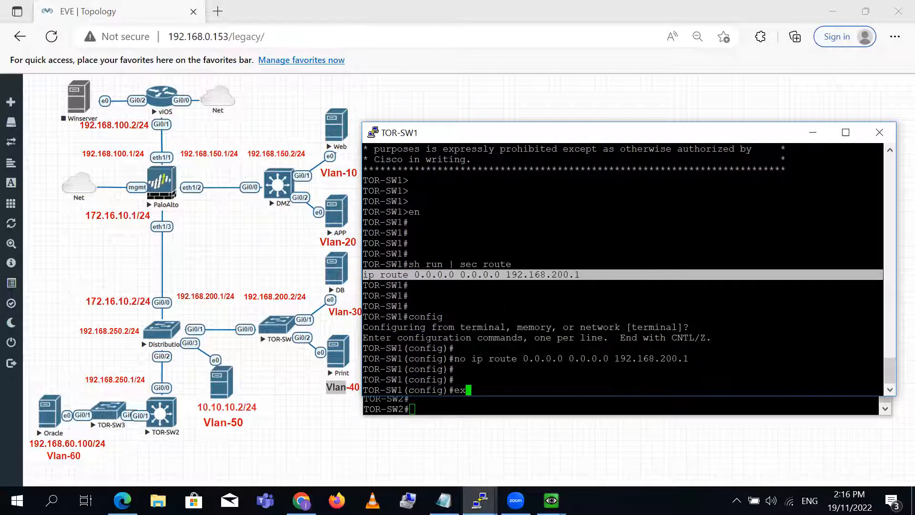
pyautogui.write('i')
pyautogui.press('Return')
pyautogui.press('Return')
# Switch to the PA-VM web interface, delete all static routes except default_Route from the Default_Route virtual router, and apply the change
pyautogui.click(301, 500)
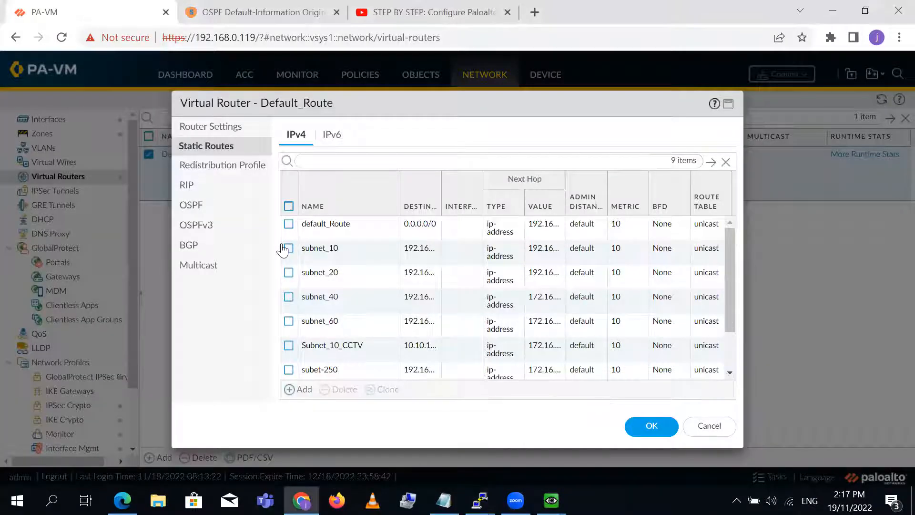
pyautogui.click(283, 249)
pyautogui.click(285, 276)
pyautogui.click(286, 298)
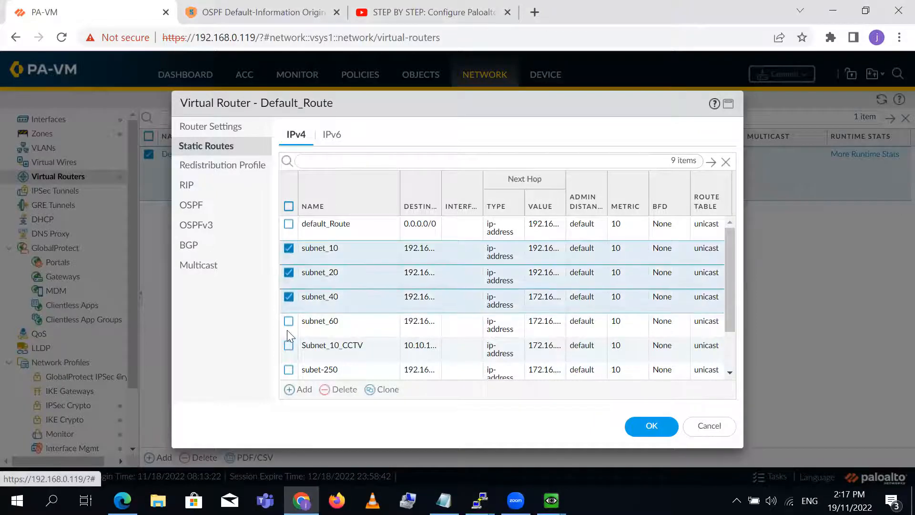
pyautogui.click(287, 331)
pyautogui.click(288, 344)
pyautogui.click(288, 206)
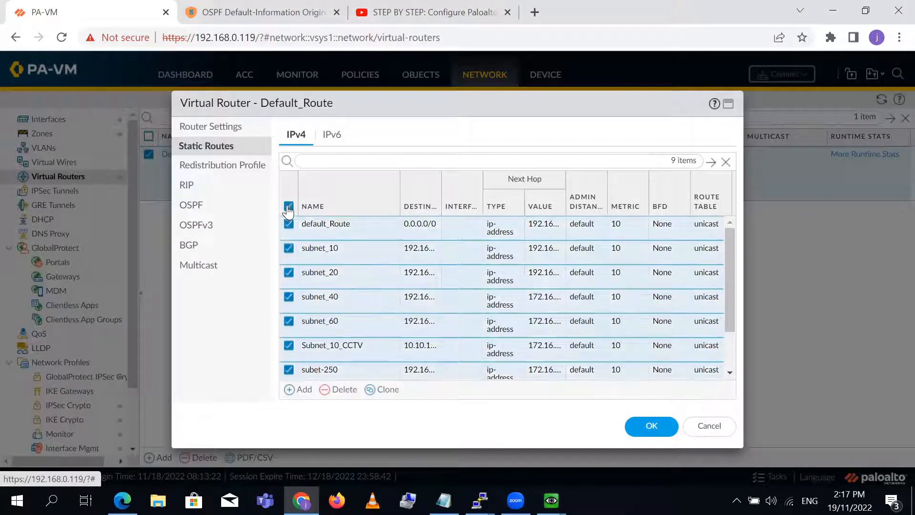
pyautogui.click(288, 224)
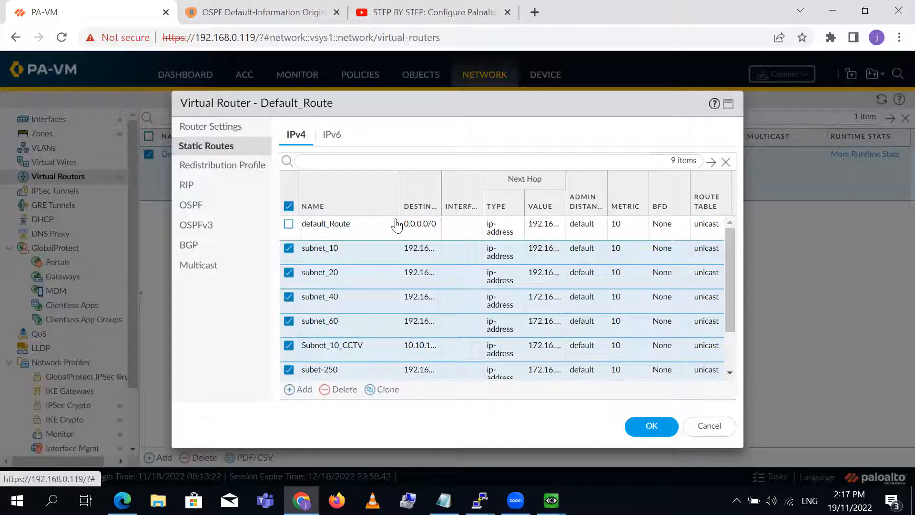
pyautogui.moveTo(730, 247); pyautogui.dragTo(724, 307)
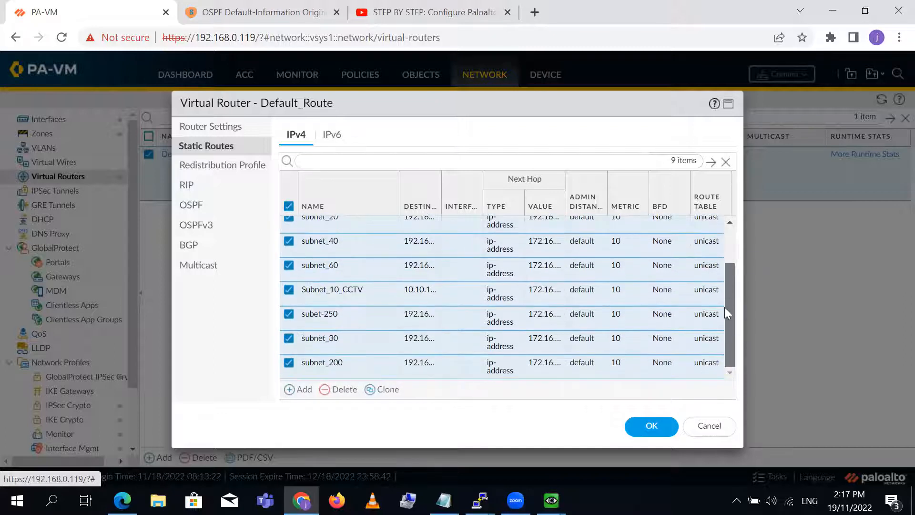
pyautogui.click(340, 389)
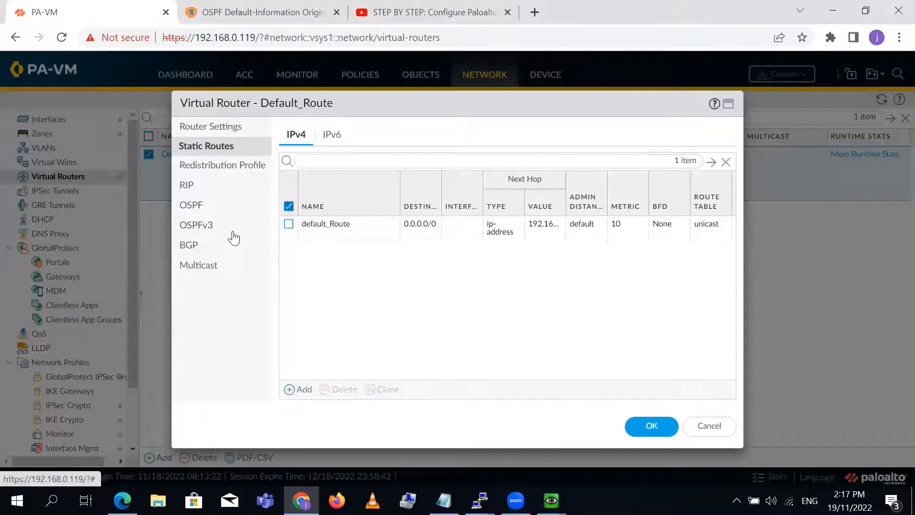
pyautogui.click(192, 204)
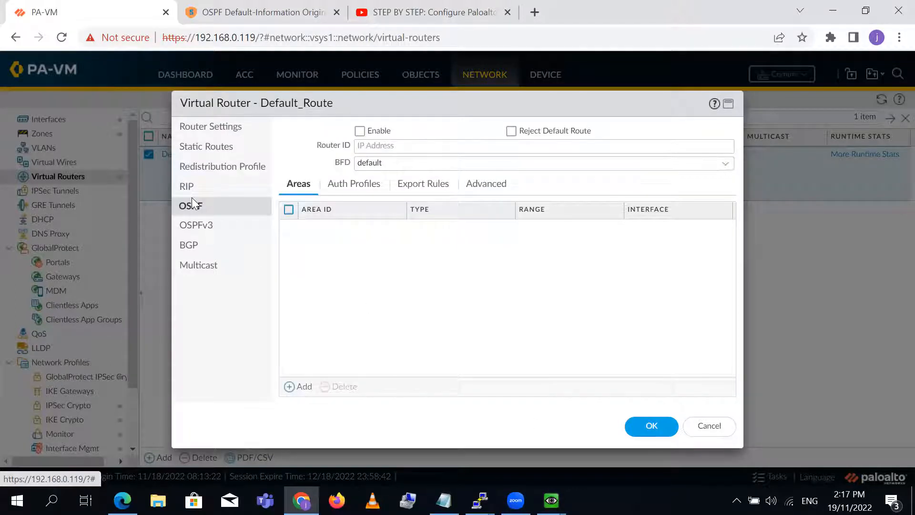
pyautogui.click(646, 426)
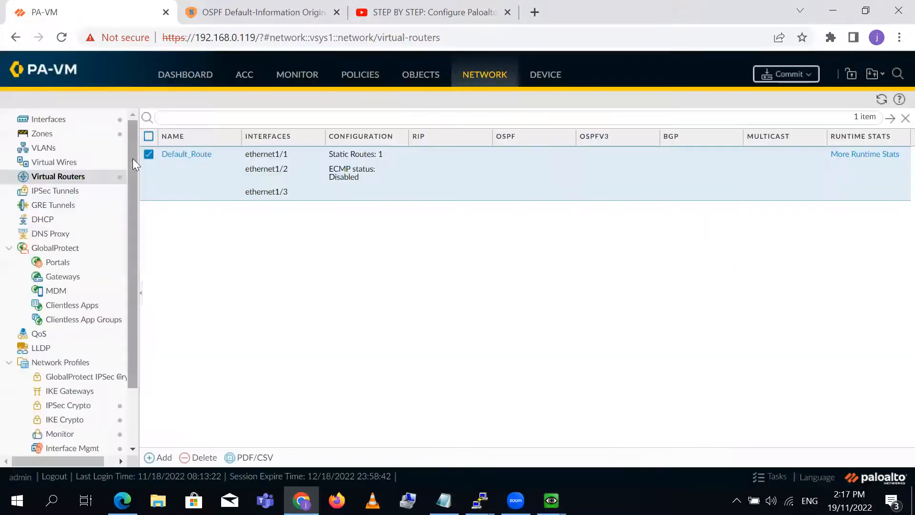
# Add a new loopback interface on the firewall with interface number 10
pyautogui.click(62, 121)
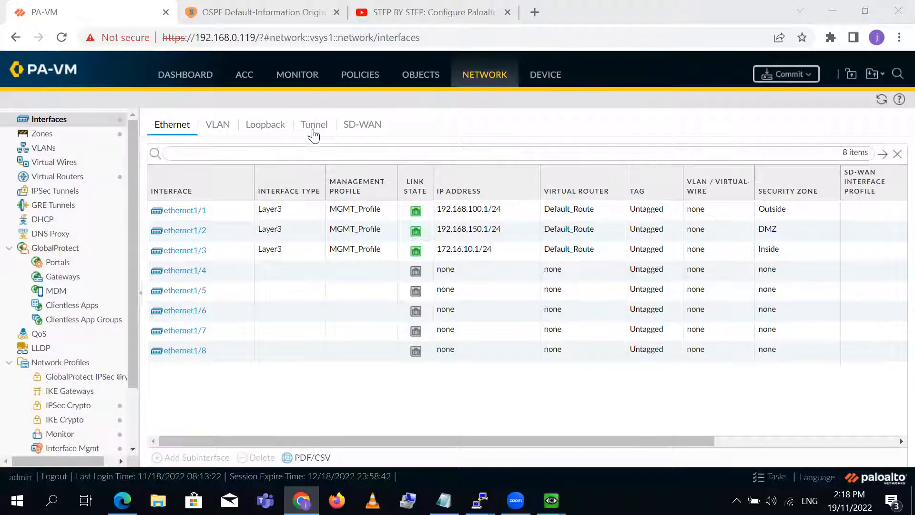
pyautogui.click(254, 131)
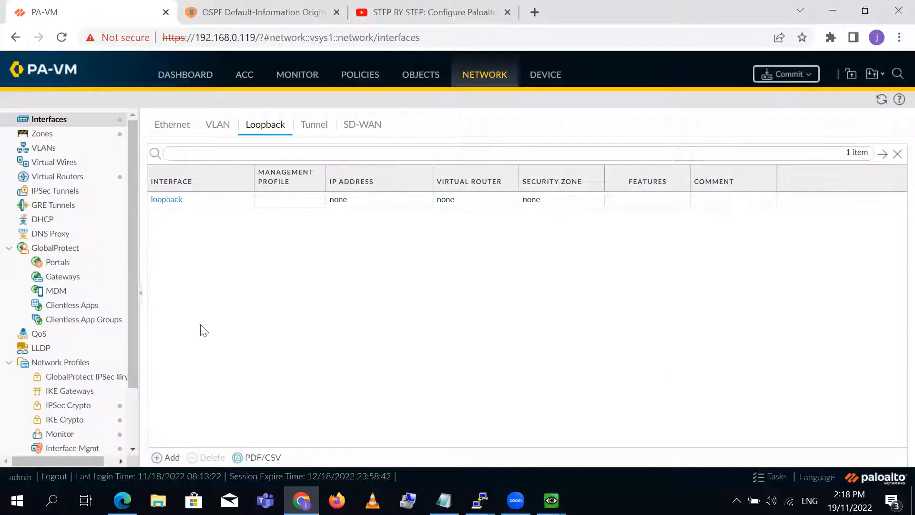
pyautogui.click(174, 199)
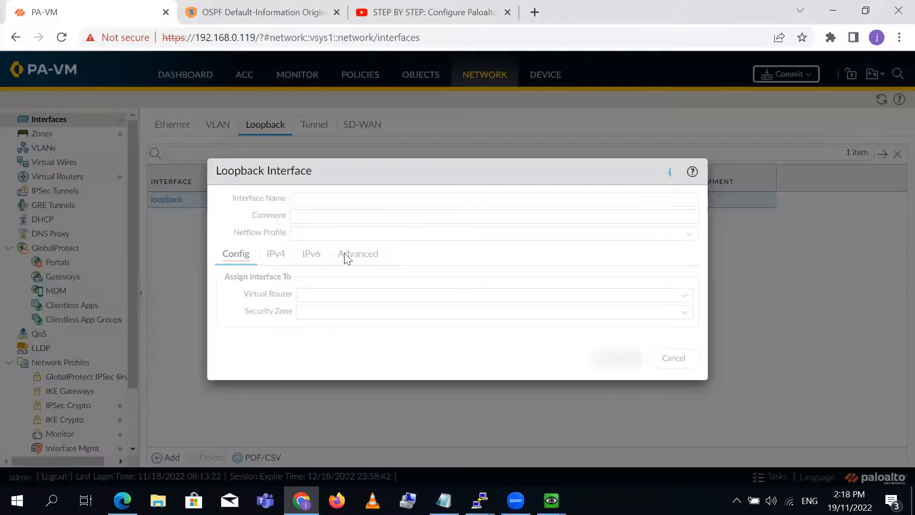
pyautogui.click(677, 359)
pyautogui.click(173, 457)
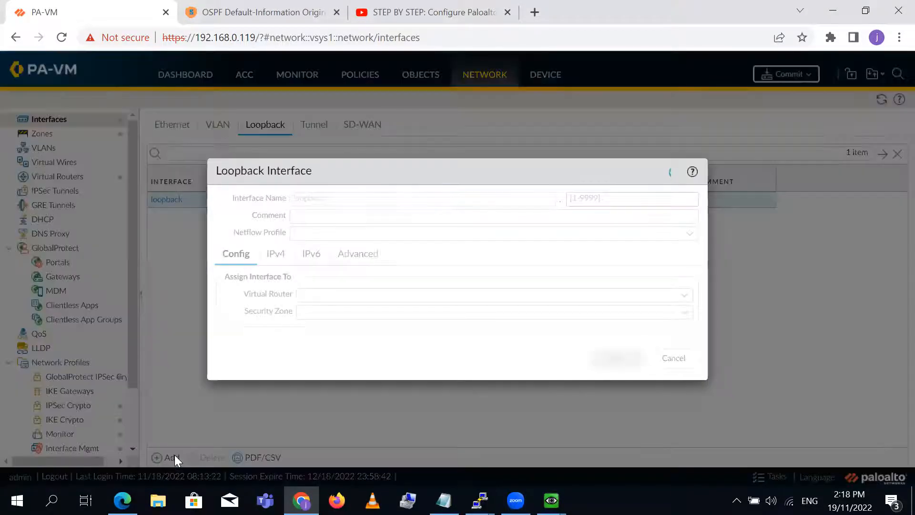
pyautogui.click(622, 200)
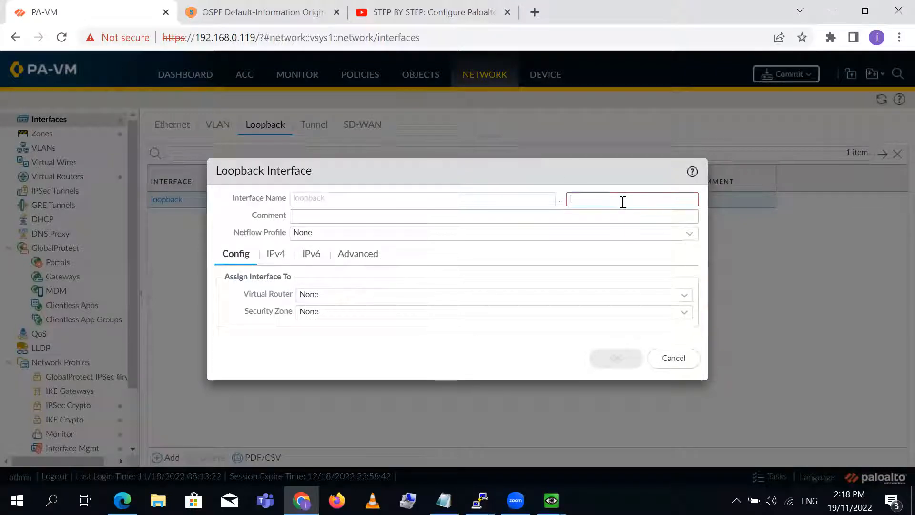
pyautogui.write('10')
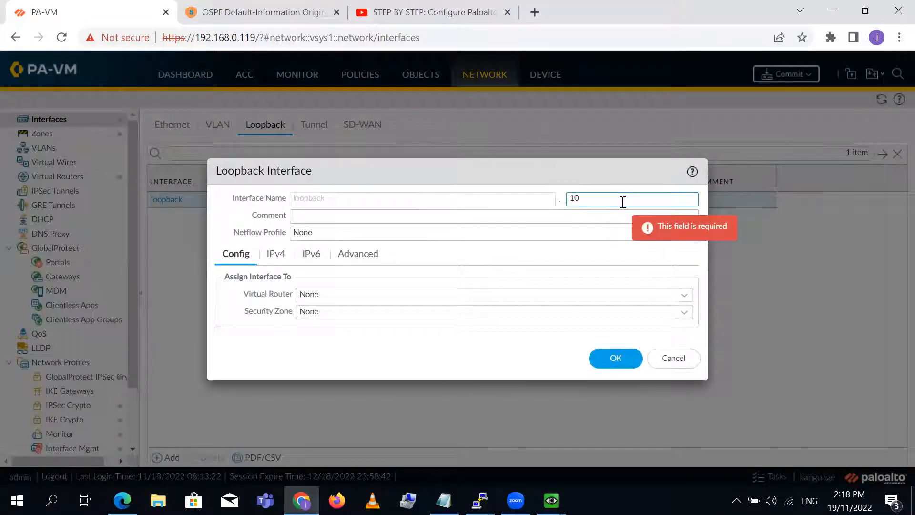
# Assign the new loopback interface to virtual router Default_Route and security zone Inside
pyautogui.press('Tab')
pyautogui.press('Tab')
pyautogui.press('Tab')
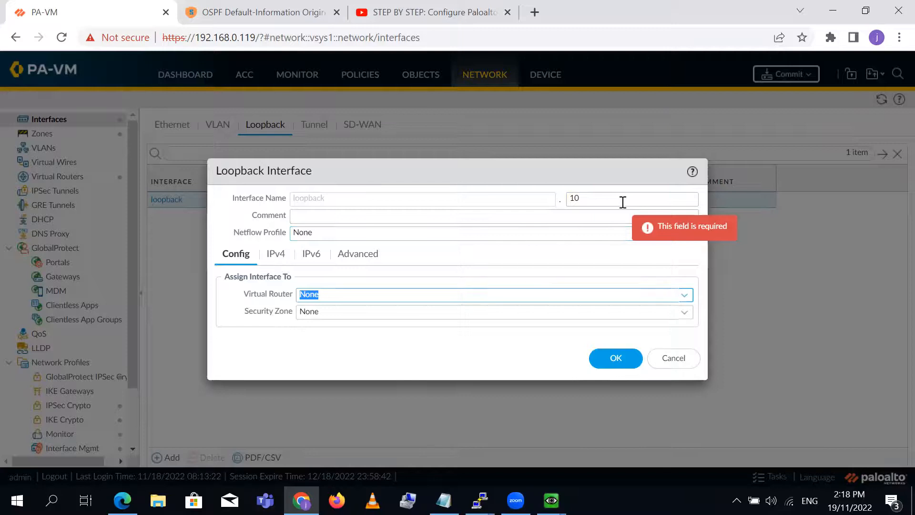
pyautogui.click(685, 296)
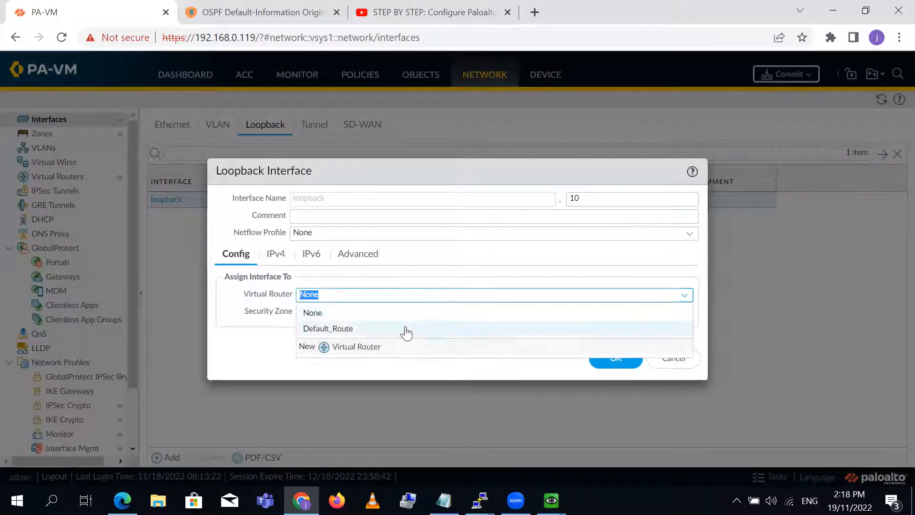
pyautogui.click(387, 329)
pyautogui.click(684, 315)
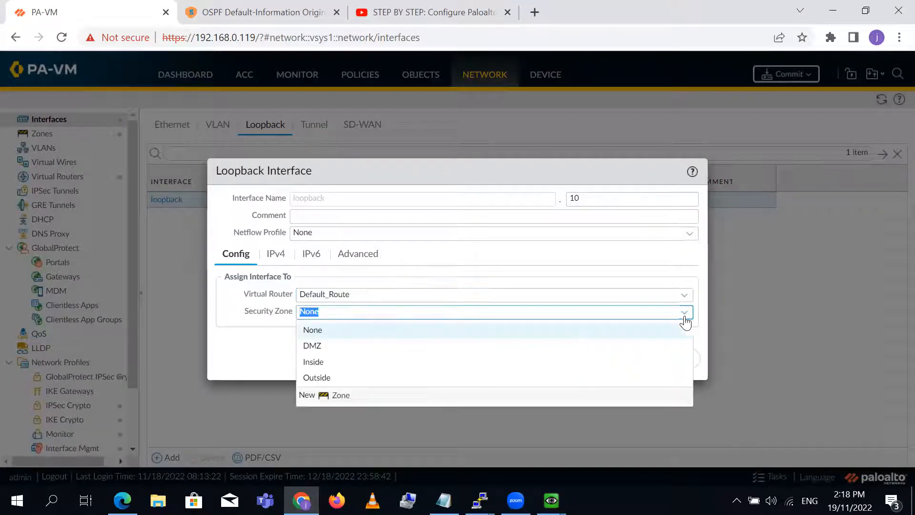
pyautogui.click(353, 365)
# Add the IPv4 address 10.10.10.10/32 to the loopback interface
pyautogui.click(266, 262)
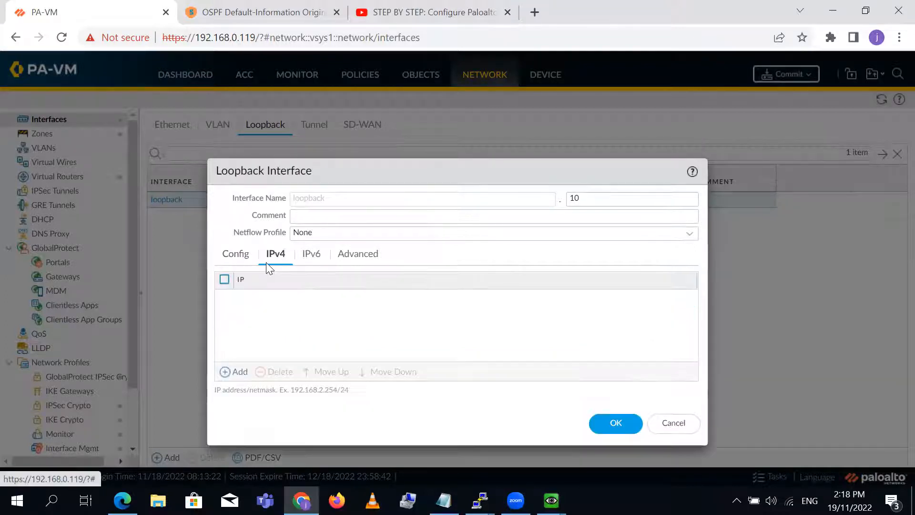
pyautogui.click(227, 372)
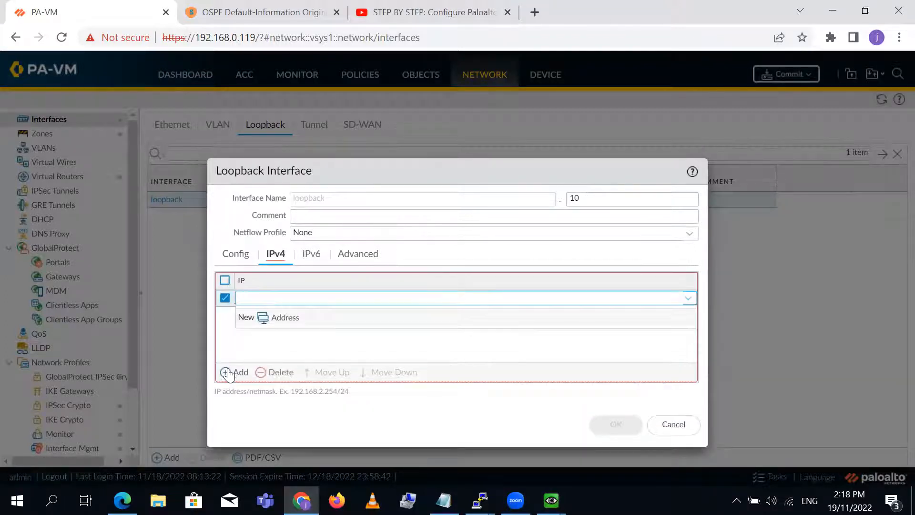
pyautogui.write('10.10.10.10/32')
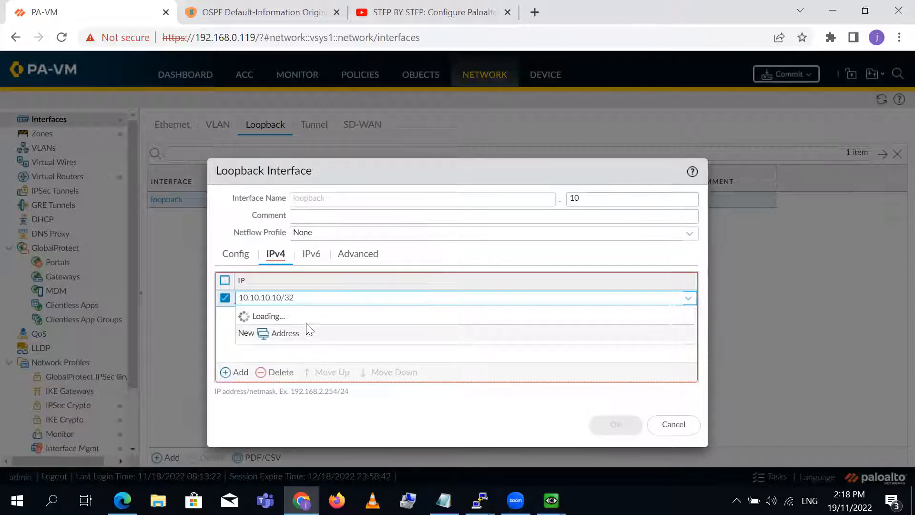
# Attach the MGMT_Profile management profile to the loopback interface and save the interface, accepting the exposure warning
pyautogui.click(366, 259)
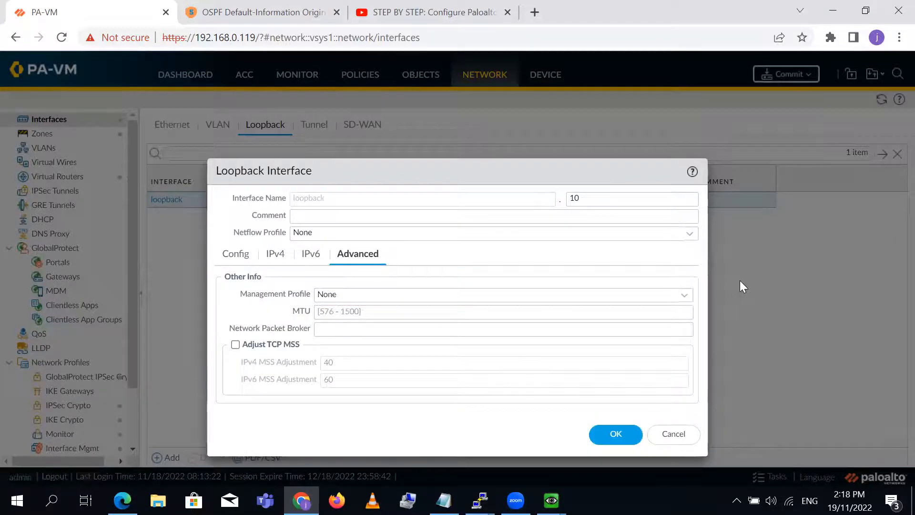
pyautogui.click(692, 297)
pyautogui.click(476, 328)
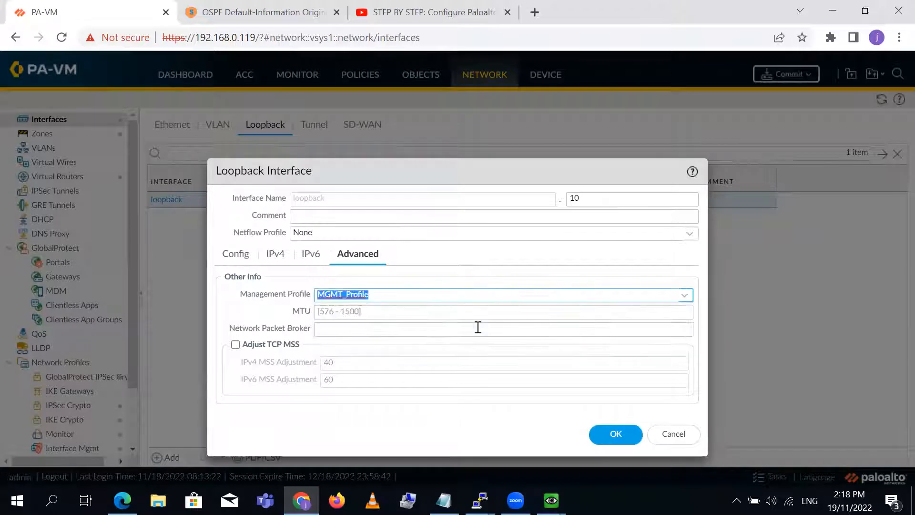
pyautogui.click(616, 434)
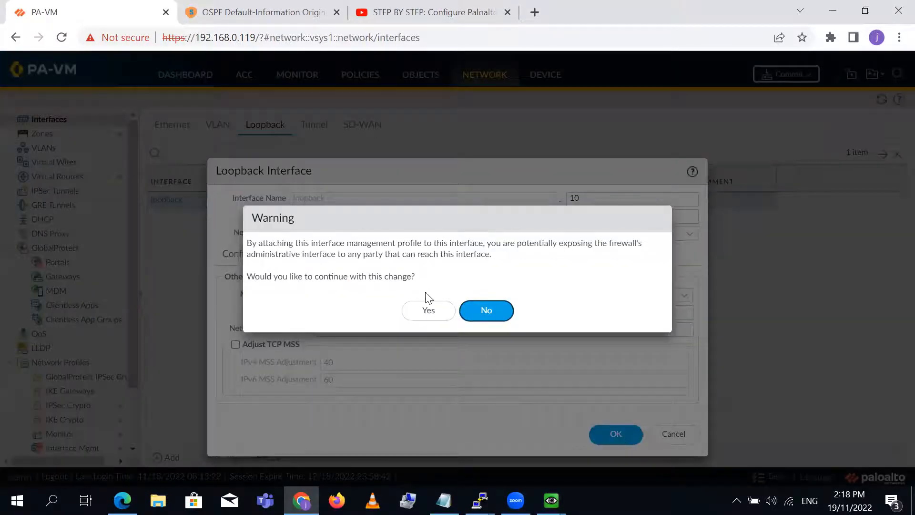
pyautogui.click(428, 311)
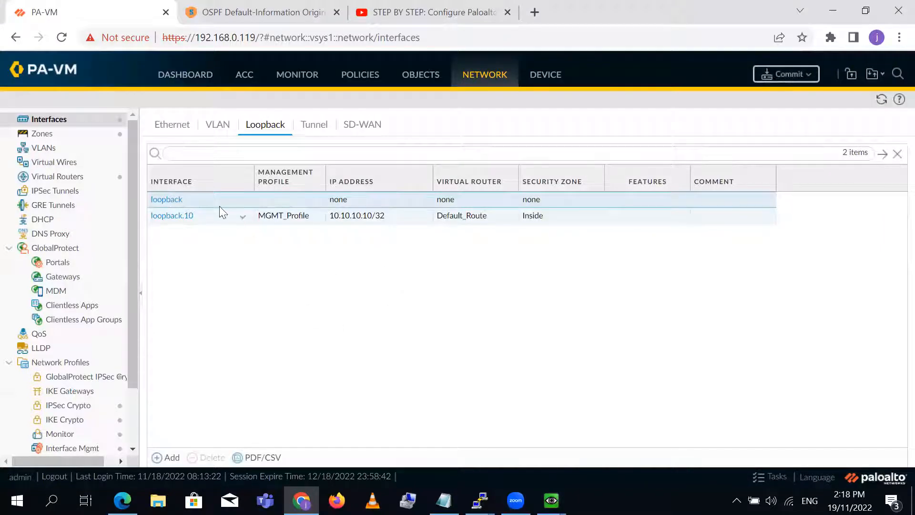
# Commit all pending changes on the firewall and close the commit status
pyautogui.click(774, 77)
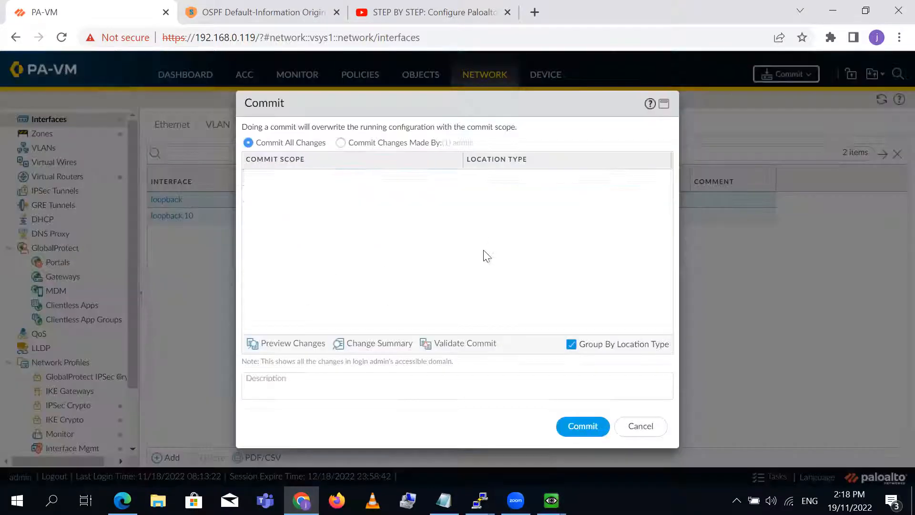
pyautogui.click(583, 429)
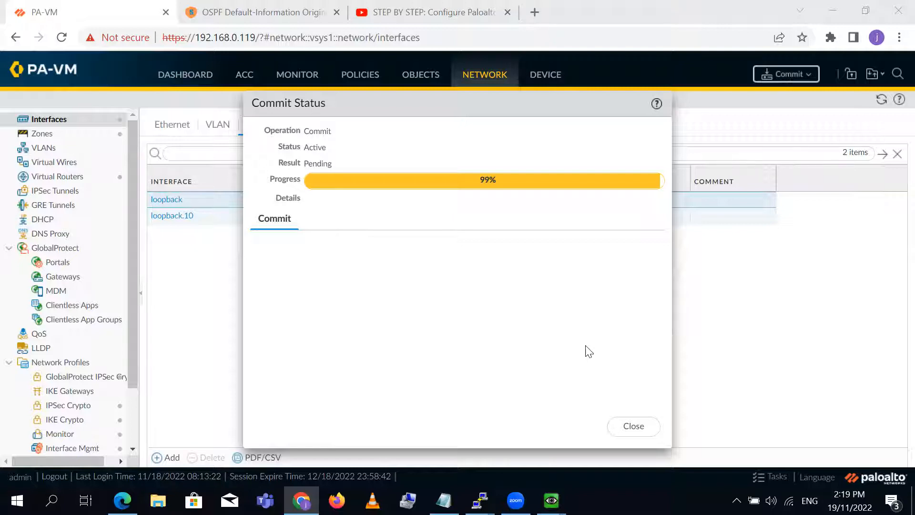
pyautogui.click(635, 425)
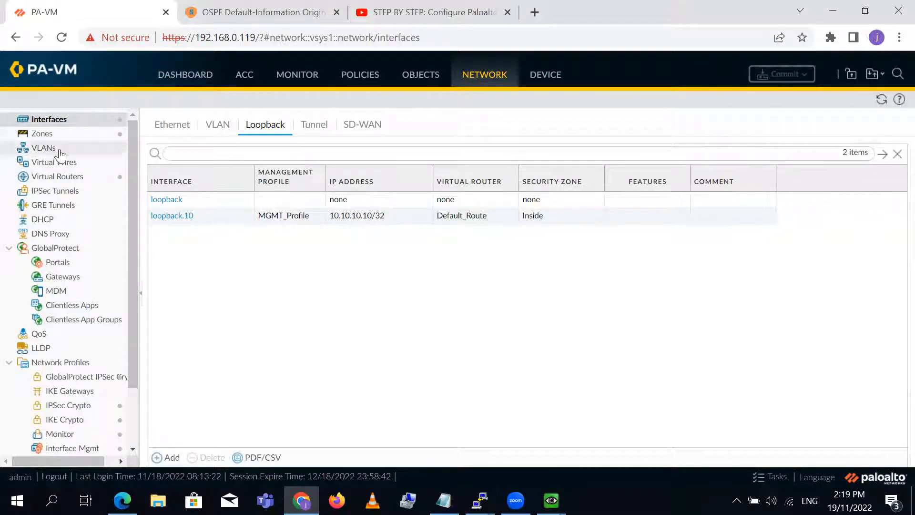
# Enable OSPF on the Default_Route virtual router with router ID 10.10.10.10, leaving Reject Default Route off
pyautogui.click(62, 180)
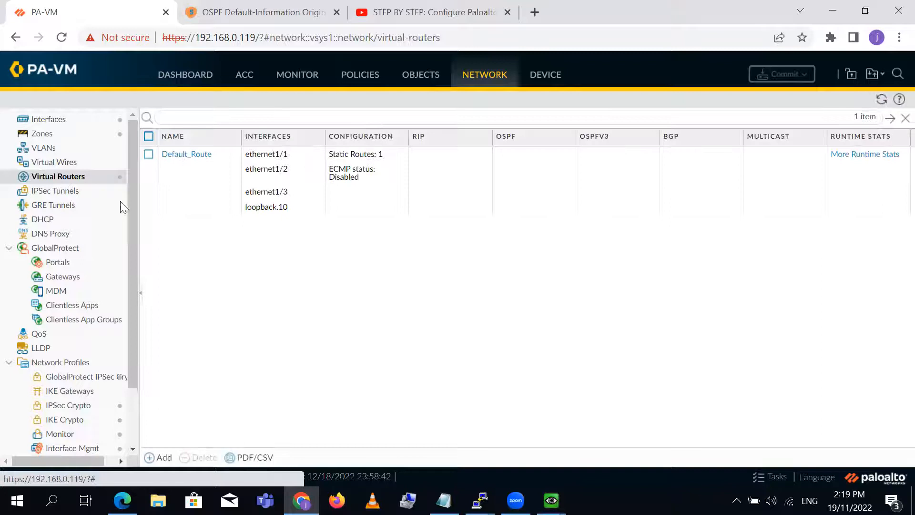
pyautogui.click(188, 154)
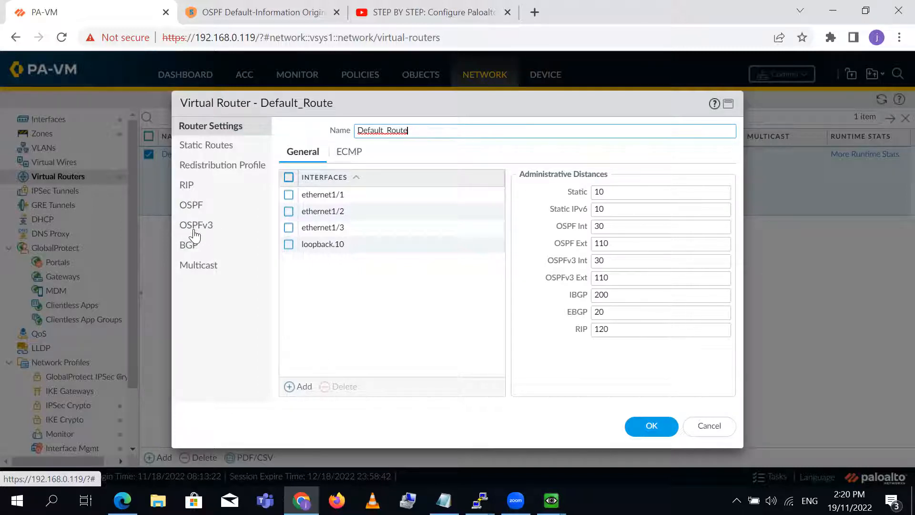
pyautogui.click(206, 201)
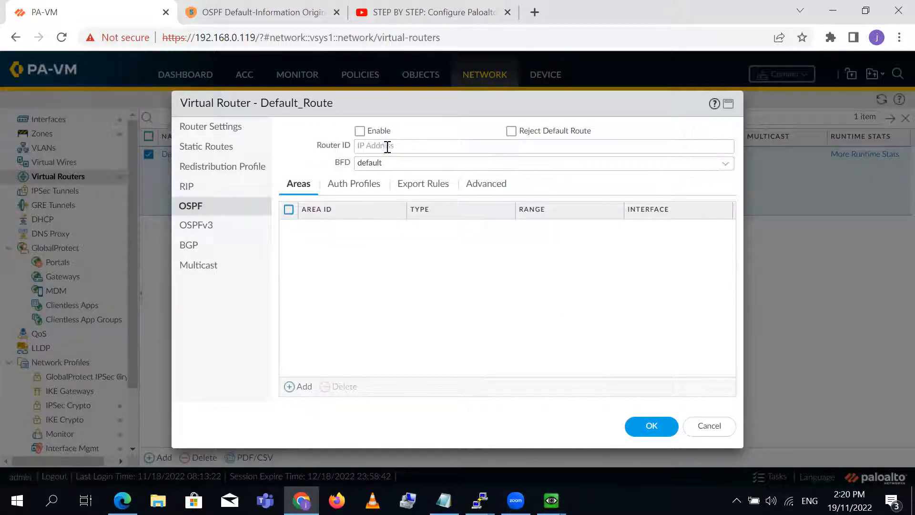
pyautogui.click(359, 132)
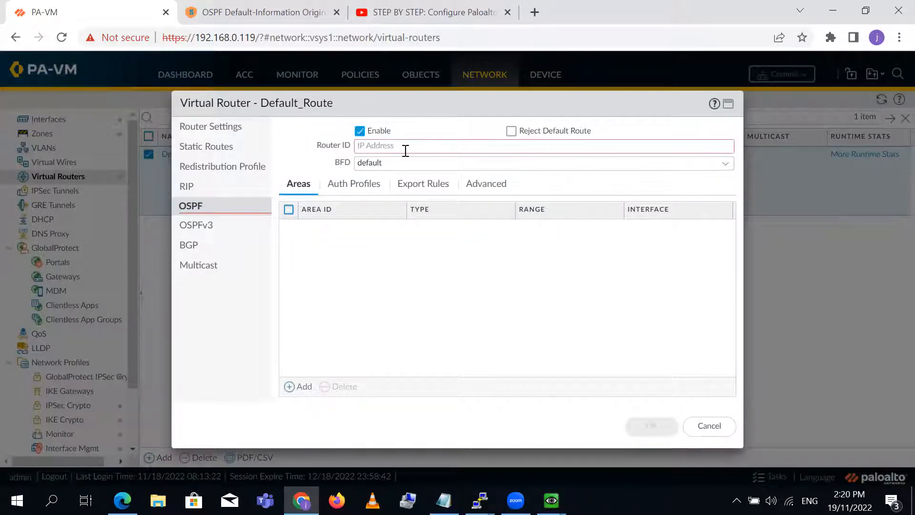
pyautogui.click(405, 149)
pyautogui.write('10.10.10.10')
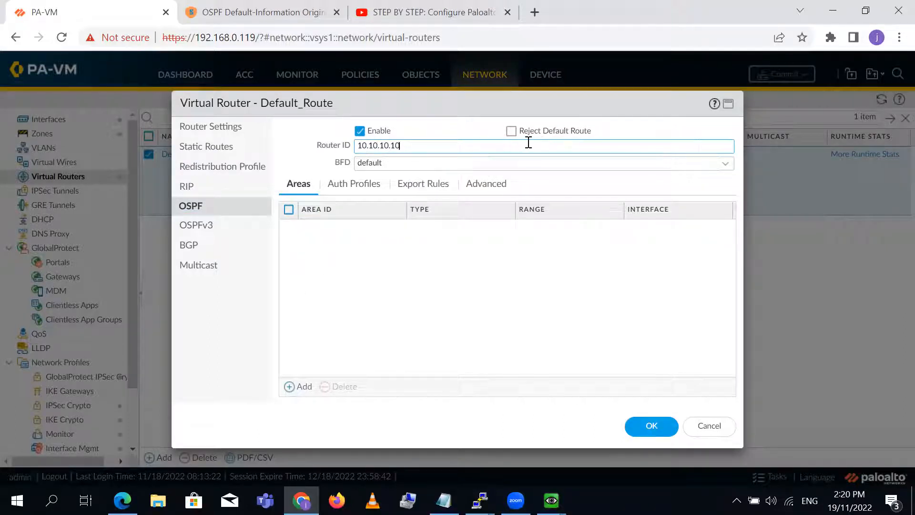
pyautogui.click(511, 132)
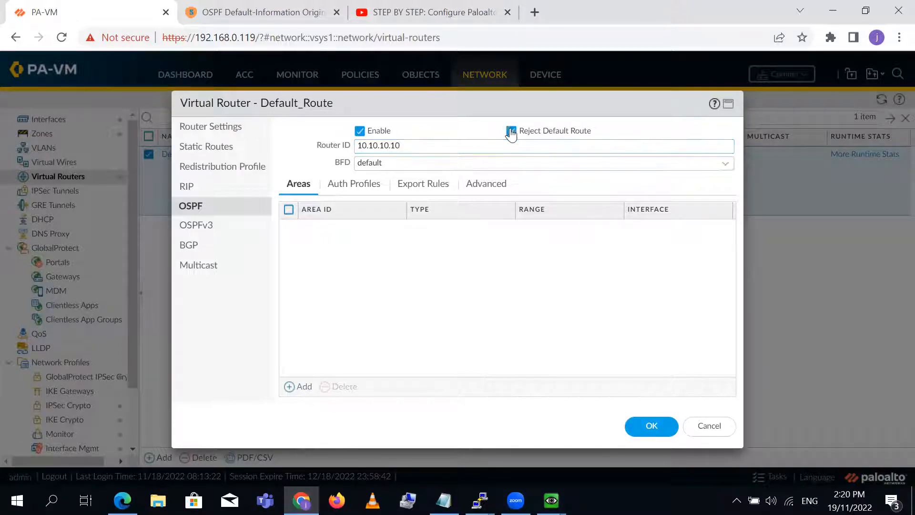
pyautogui.click(511, 135)
# Add an OSPF area with ID 0.0.0.0 and set its type to Normal
pyautogui.click(299, 386)
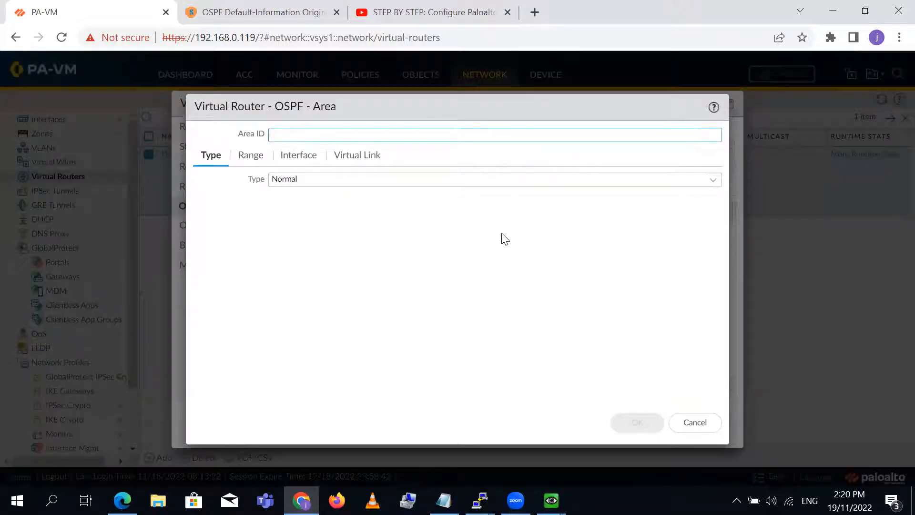
pyautogui.write('0.0.0.0')
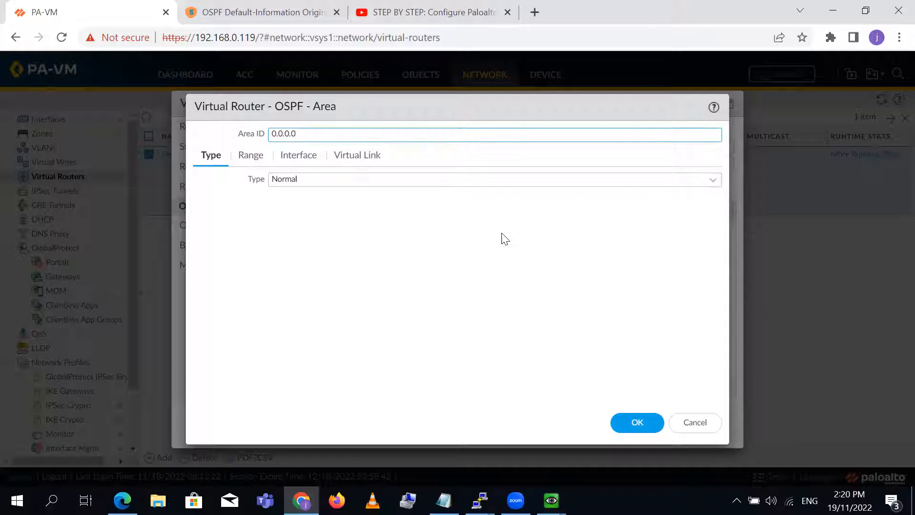
pyautogui.press('BackSpace')
pyautogui.write('1')
pyautogui.press('BackSpace')
pyautogui.write('2')
pyautogui.press('BackSpace')
pyautogui.write('0')
pyautogui.click(712, 181)
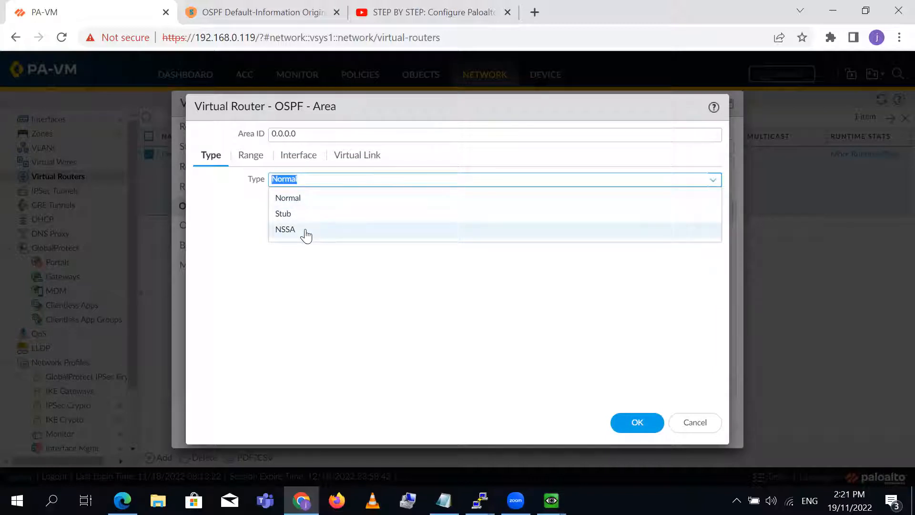
pyautogui.click(299, 204)
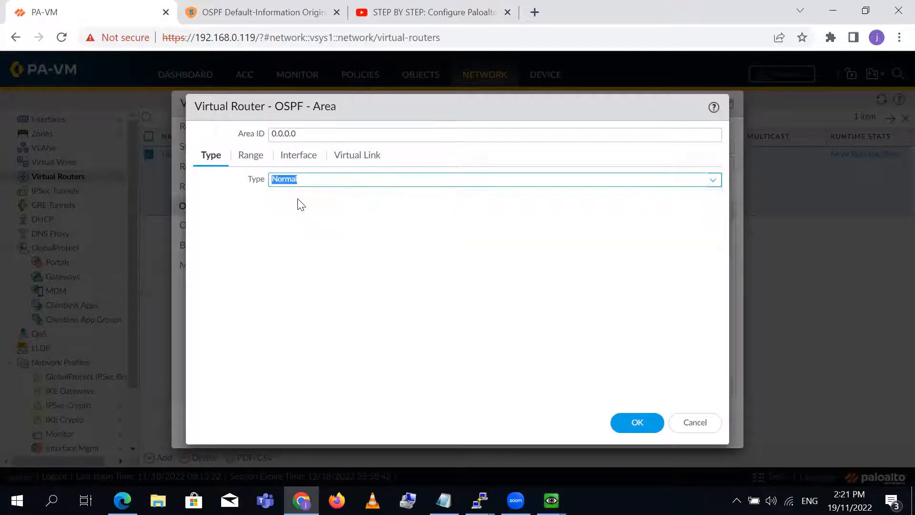
# Start a new address range for the area with 192.168.150.0/24, consulting the EVE topology for the subnet
pyautogui.click(250, 157)
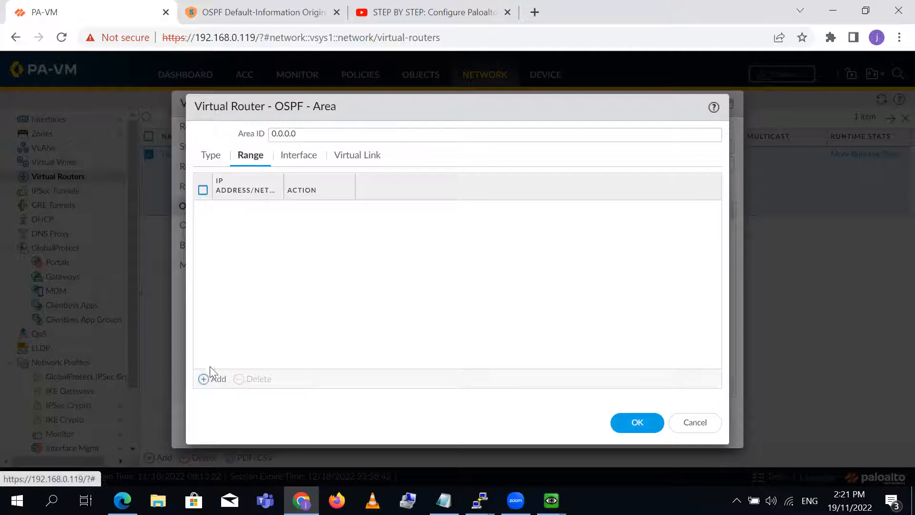
pyautogui.click(212, 379)
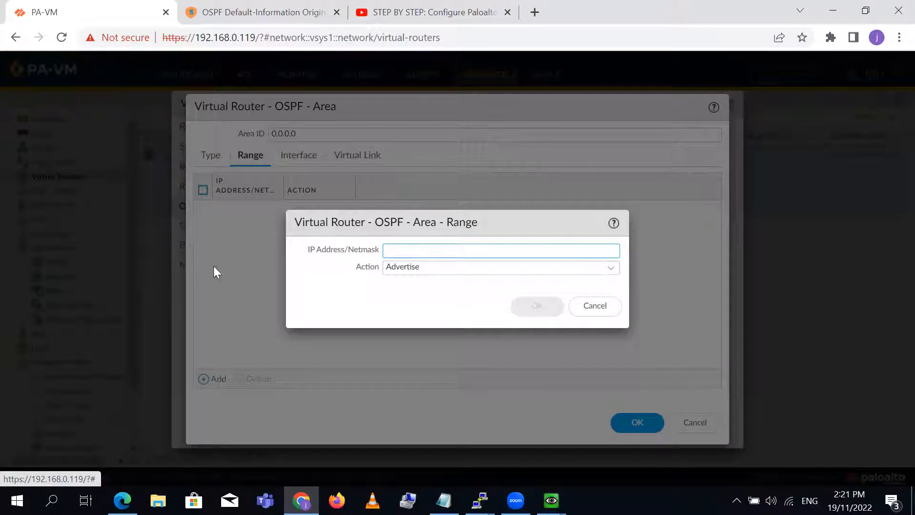
pyautogui.click(123, 500)
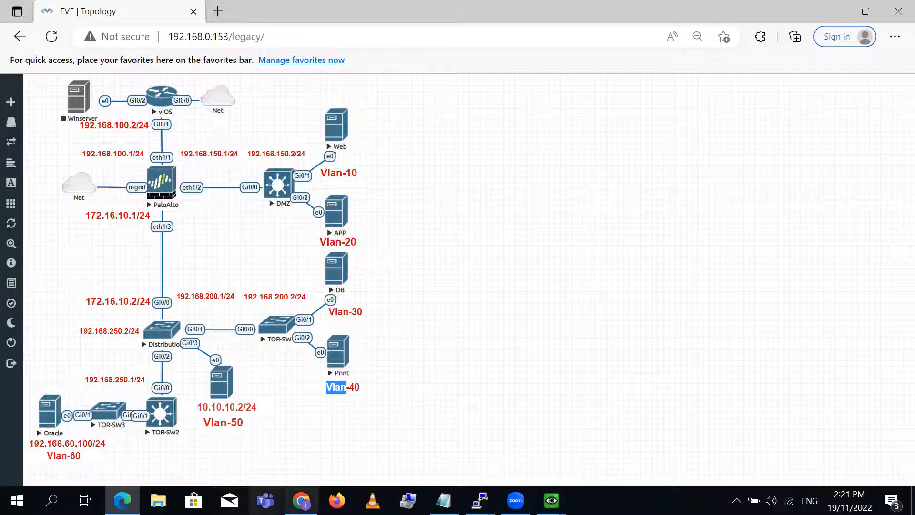
pyautogui.click(301, 500)
pyautogui.write('192.168')
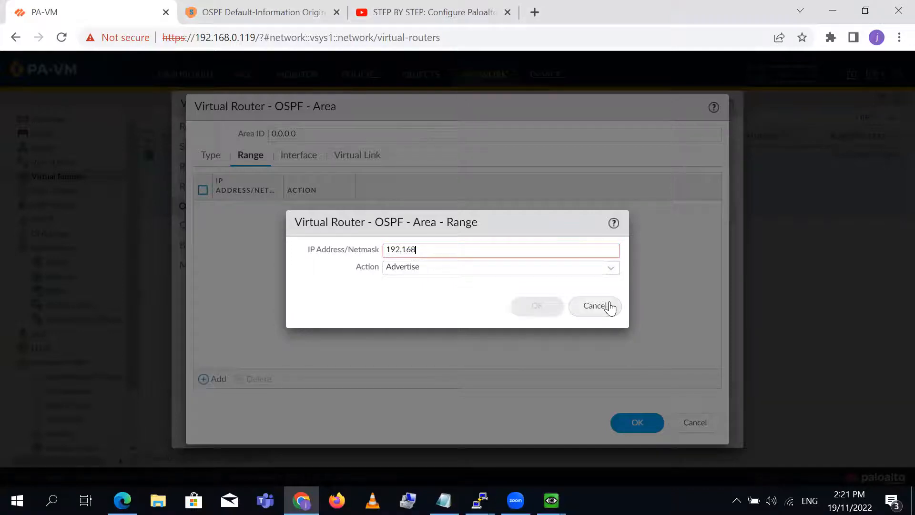
pyautogui.write('.150.0/24')
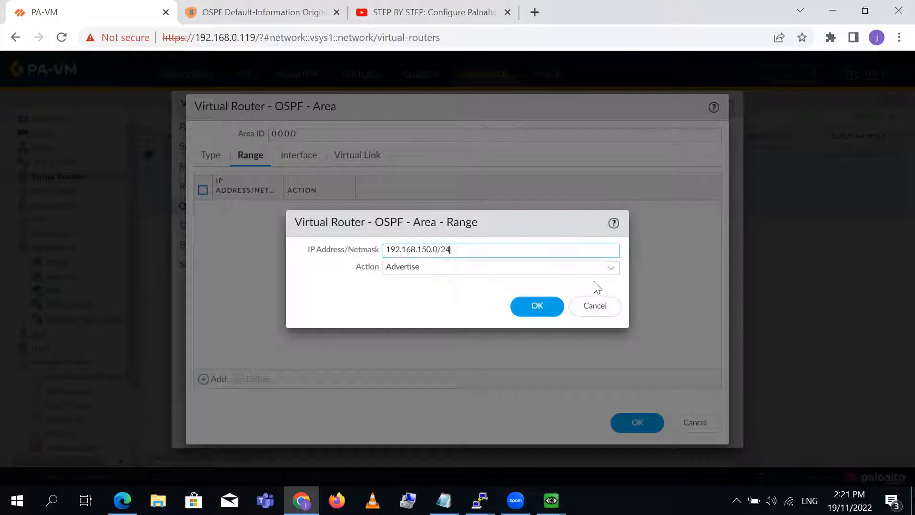
pyautogui.click(611, 274)
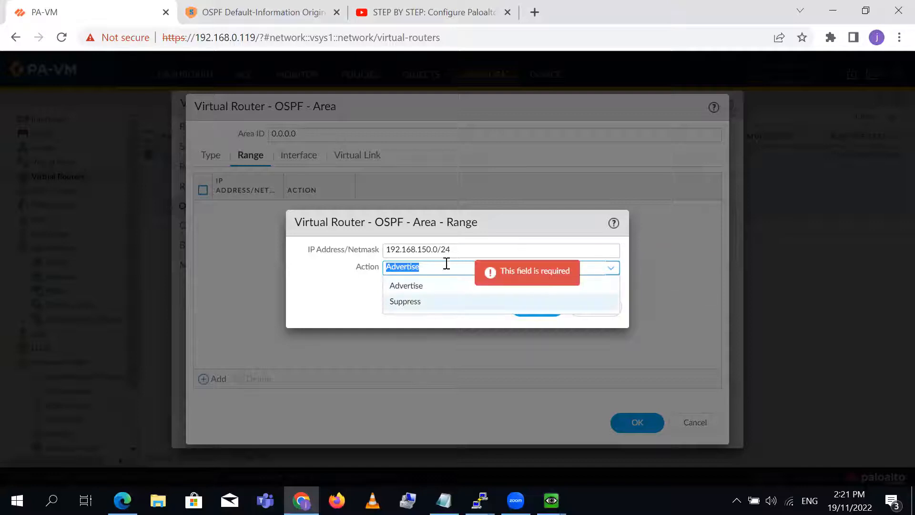
# Switch to Notepad and write the example networks 10.150.10.0/21 and 10.150.0.0/16 below the ip route lines
pyautogui.click(443, 499)
pyautogui.press('Return')
pyautogui.press('Return')
pyautogui.press('Return')
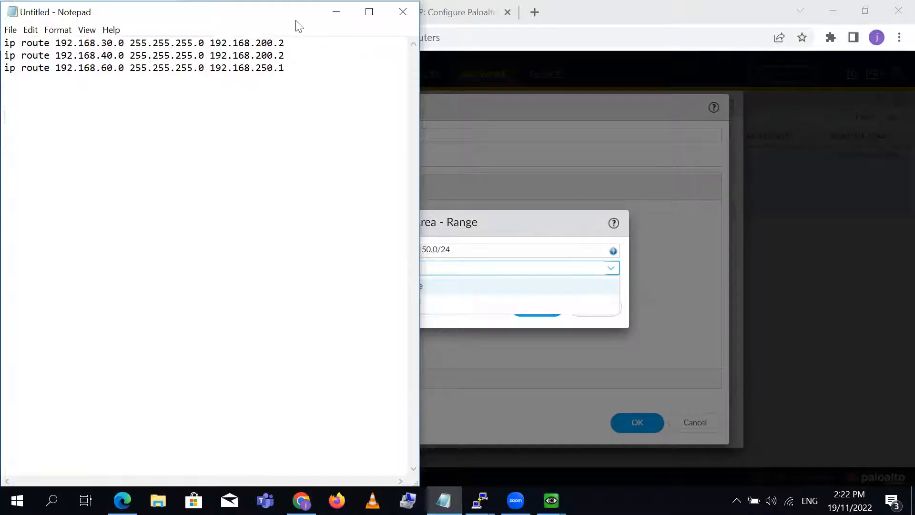
pyautogui.moveTo(296, 21); pyautogui.dragTo(546, 295)
pyautogui.moveTo(503, 219); pyautogui.dragTo(500, 102)
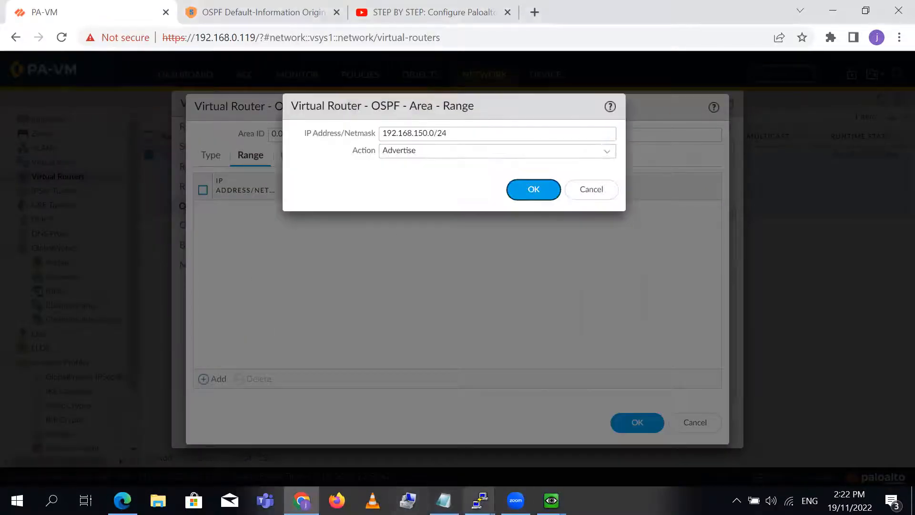
pyautogui.click(443, 500)
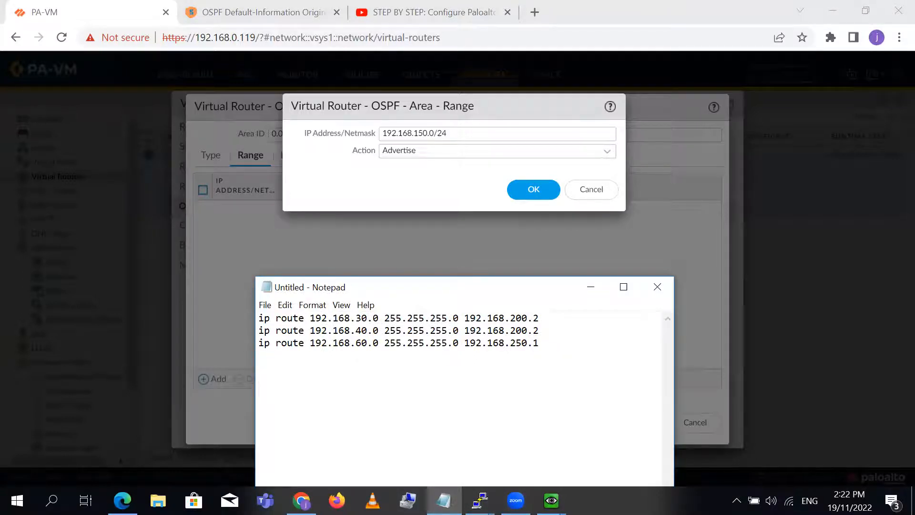
pyautogui.write('10.150.10.0/21  ')
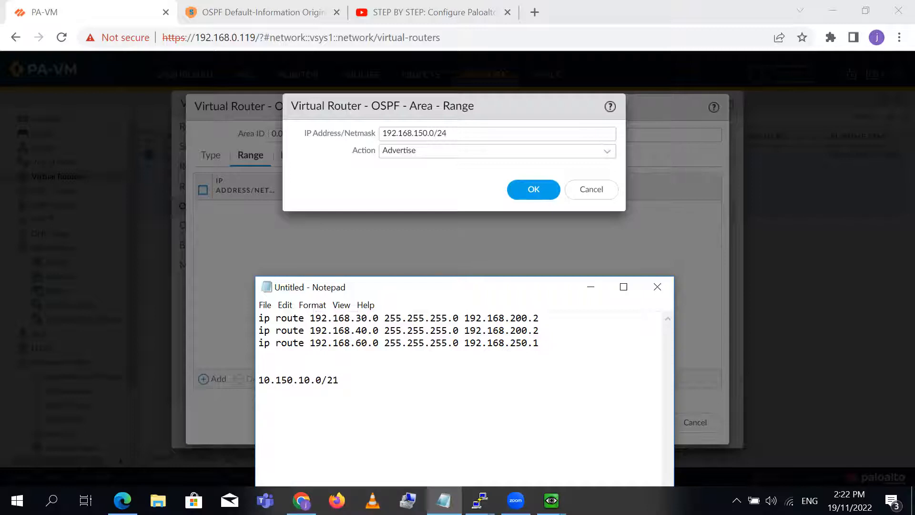
pyautogui.write('10.150.0')
# Try the Suppress action on the 192.168.150.0/24 range and highlight the two example networks in Notepad
pyautogui.click(609, 157)
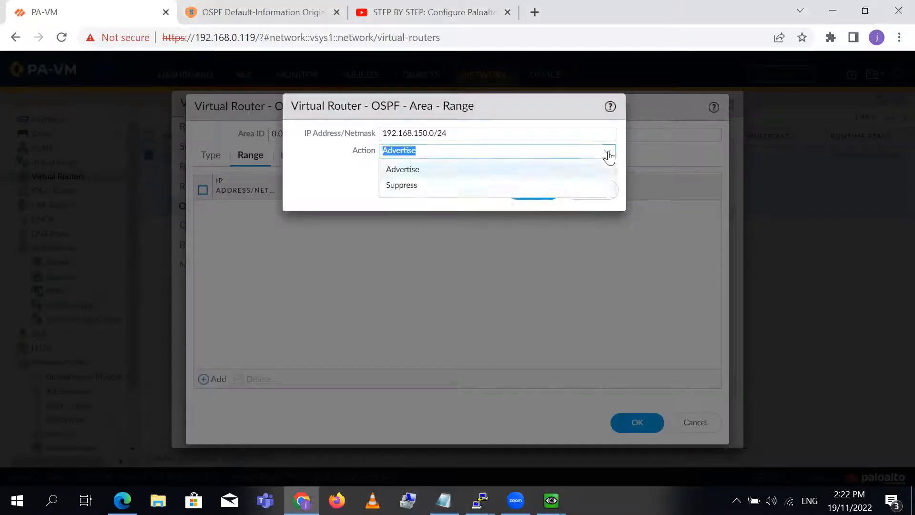
pyautogui.click(392, 186)
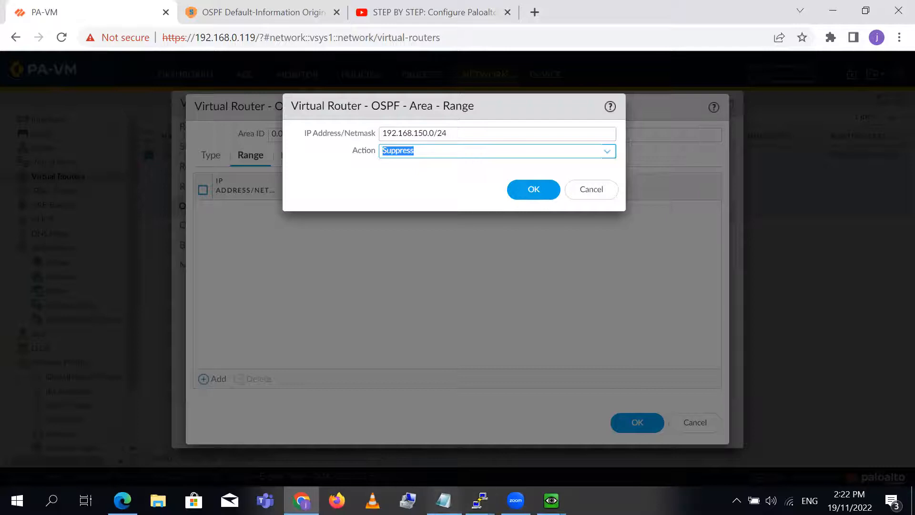
pyautogui.click(444, 500)
pyautogui.moveTo(341, 404); pyautogui.dragTo(263, 405)
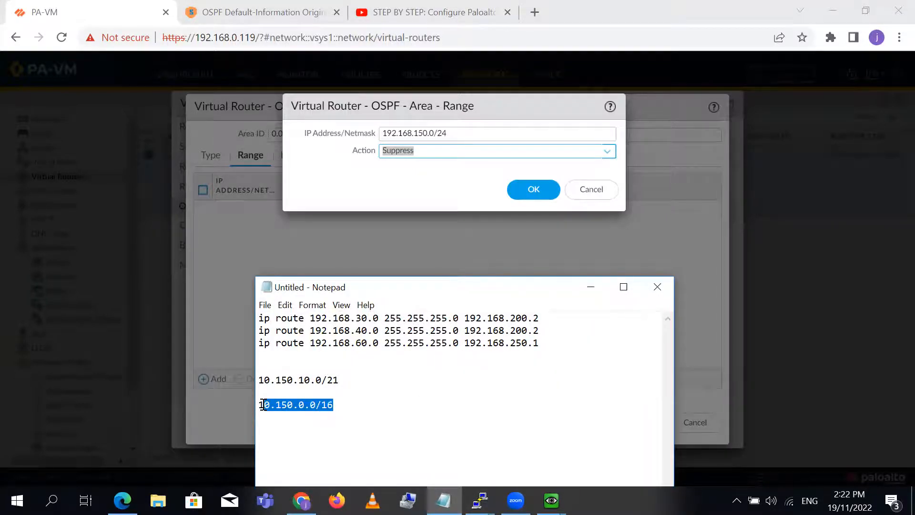
pyautogui.click(307, 416)
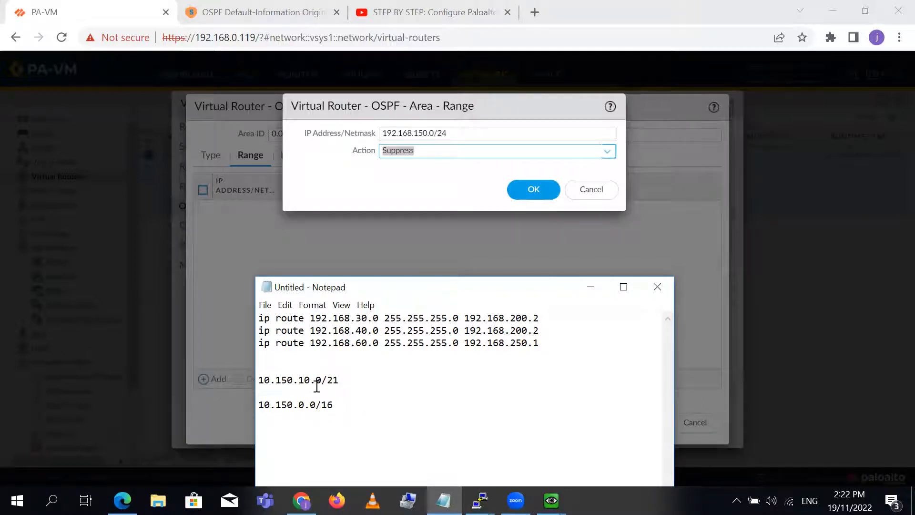
pyautogui.tripleClick(305, 379)
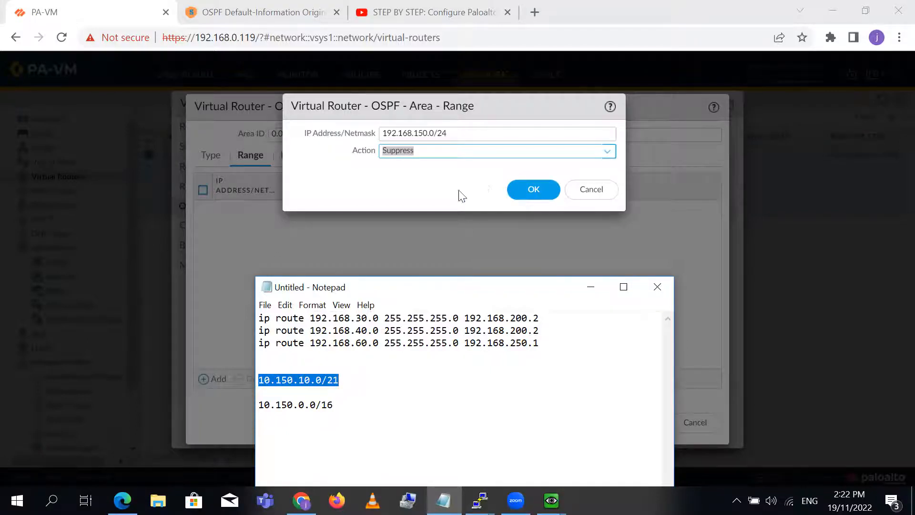
# Set the action of the 192.168.150.0/24 range to Advertise and save the range
pyautogui.click(606, 151)
pyautogui.click(431, 172)
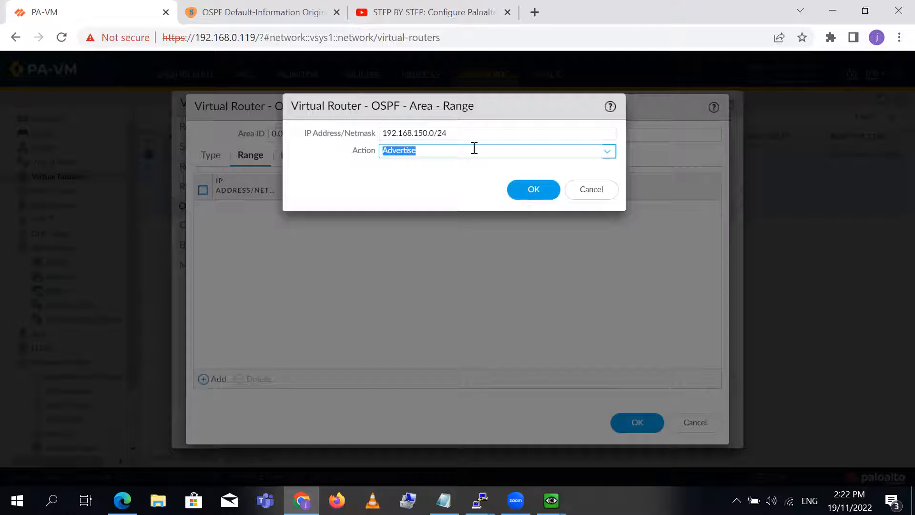
pyautogui.click(600, 152)
pyautogui.click(535, 189)
# Add the ranges 192.168.100.0/24 and 172.16.10.0/24 to the area with the Advertise action
pyautogui.click(215, 378)
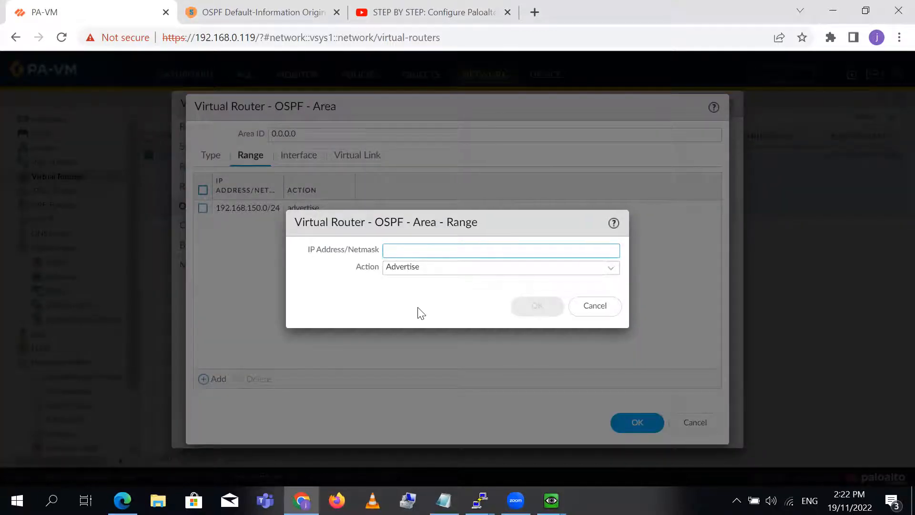
pyautogui.write('192.168.100.0/24')
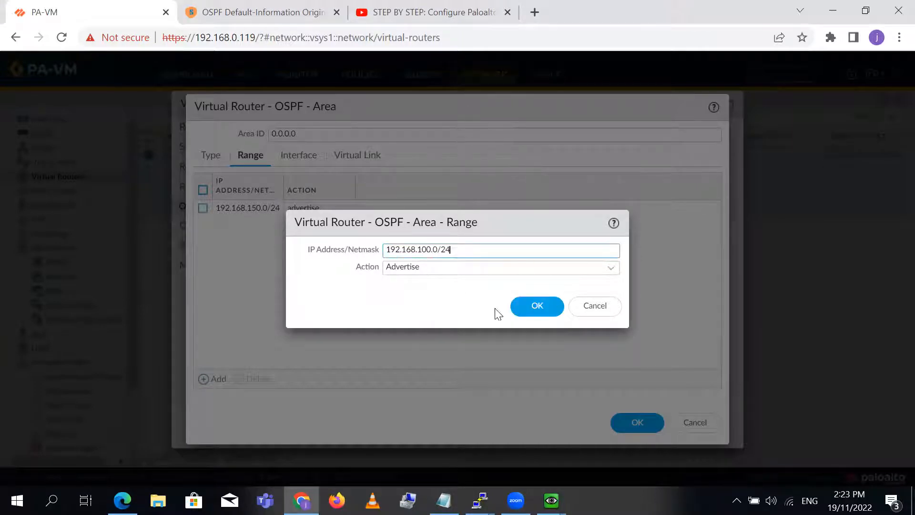
pyautogui.click(522, 313)
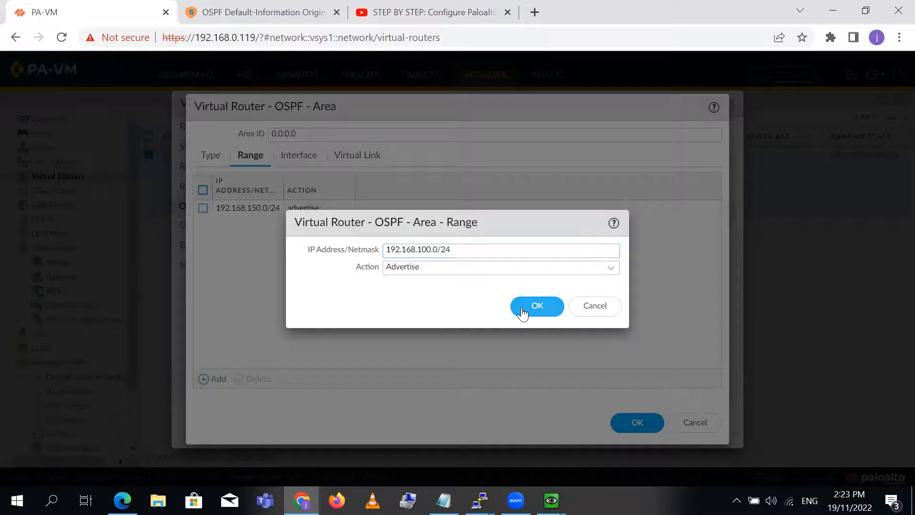
pyautogui.click(215, 379)
pyautogui.write('172.16.10.0/24')
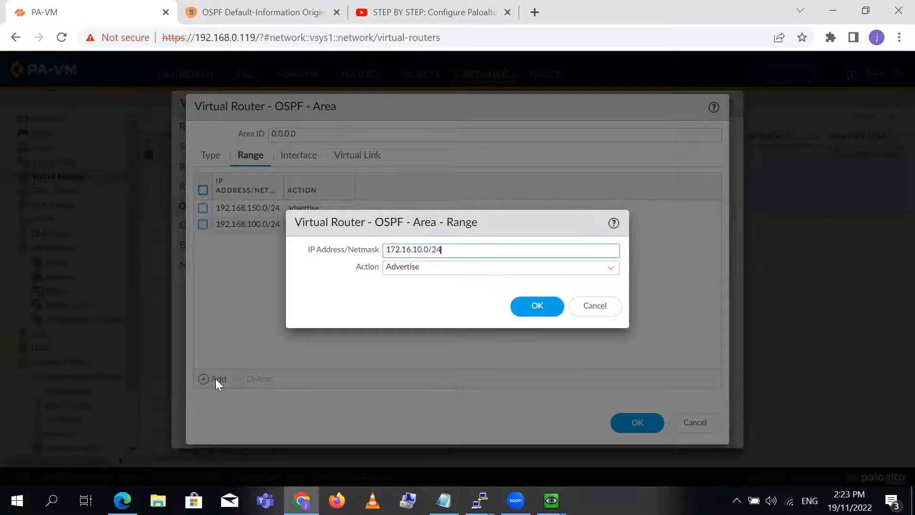
pyautogui.click(541, 311)
# Add the loopback range 10.10.10.10/32 to the area with the Advertise action
pyautogui.click(213, 380)
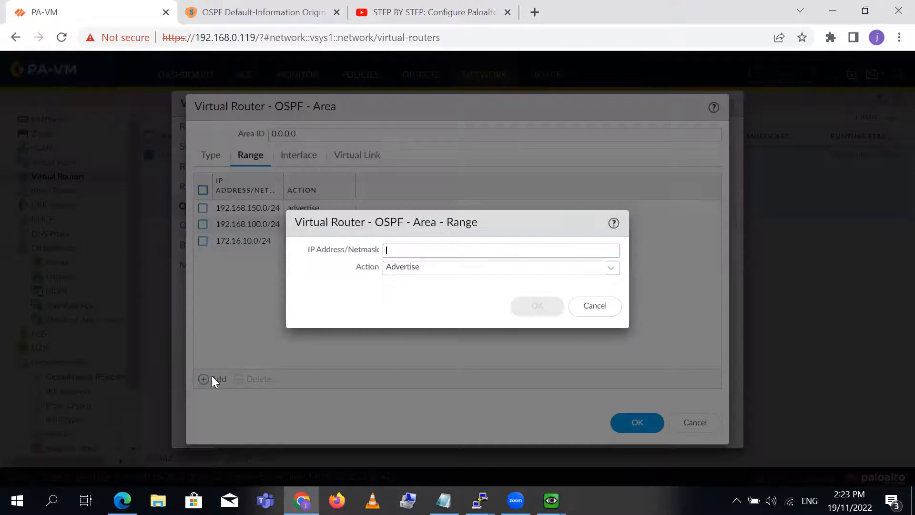
pyautogui.write('10.10.10.10/32')
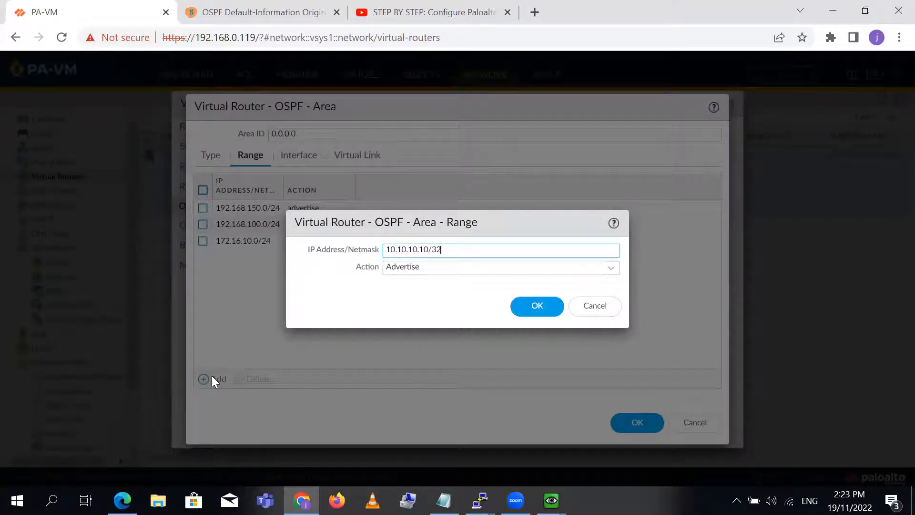
pyautogui.click(545, 311)
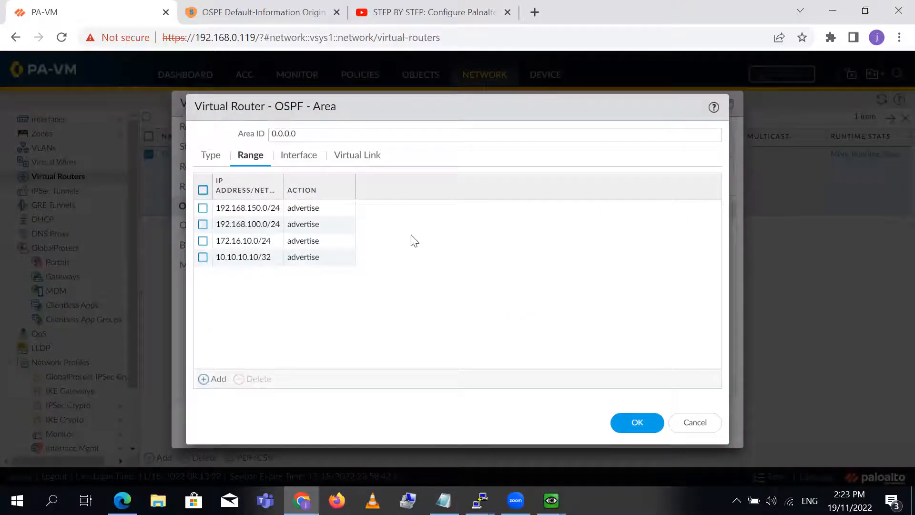
# Add ethernet1/1 to the area's interfaces as an enabled, non-passive Broadcast link with no auth profile
pyautogui.click(288, 157)
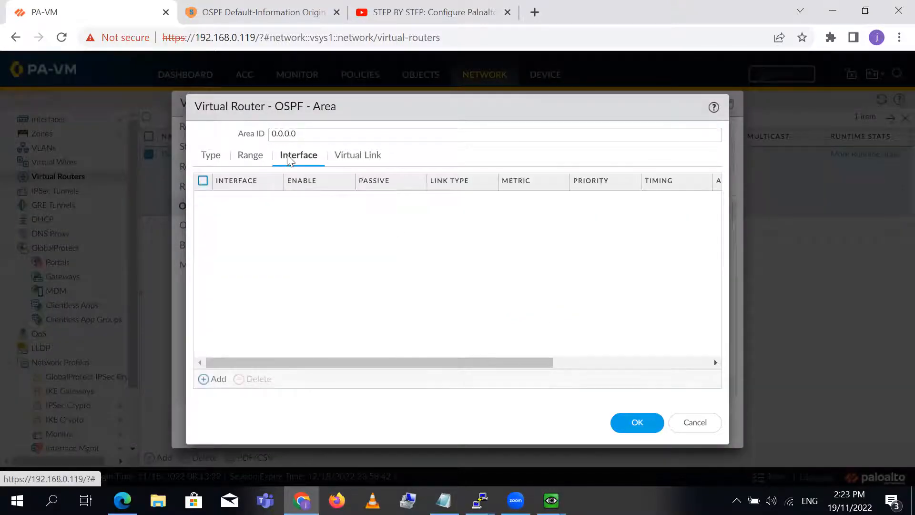
pyautogui.click(207, 379)
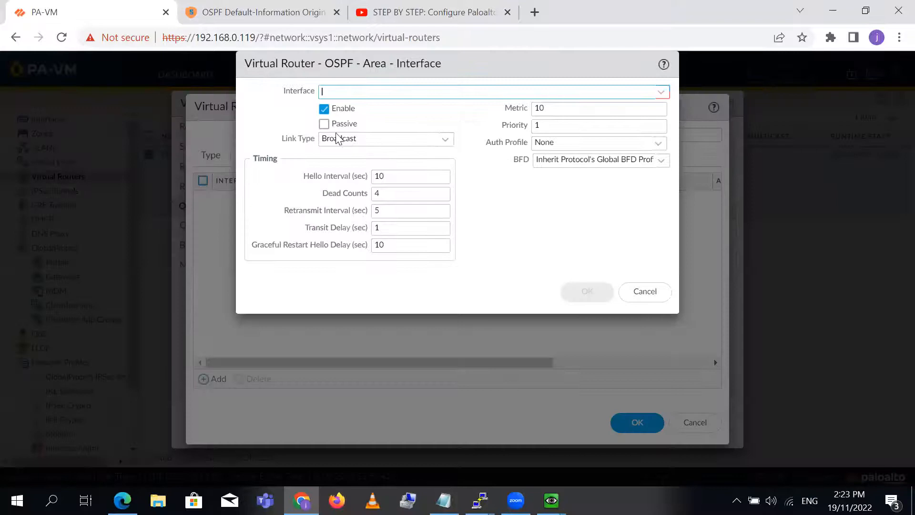
pyautogui.click(661, 94)
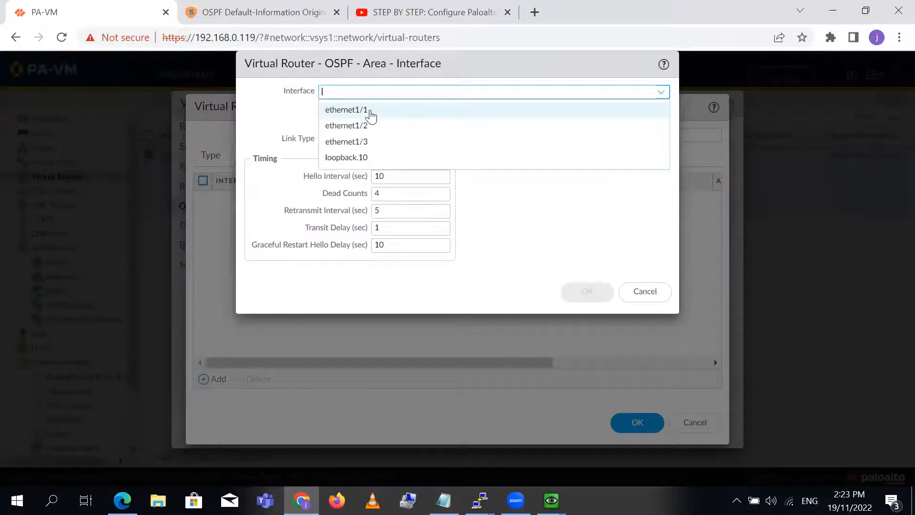
pyautogui.click(347, 110)
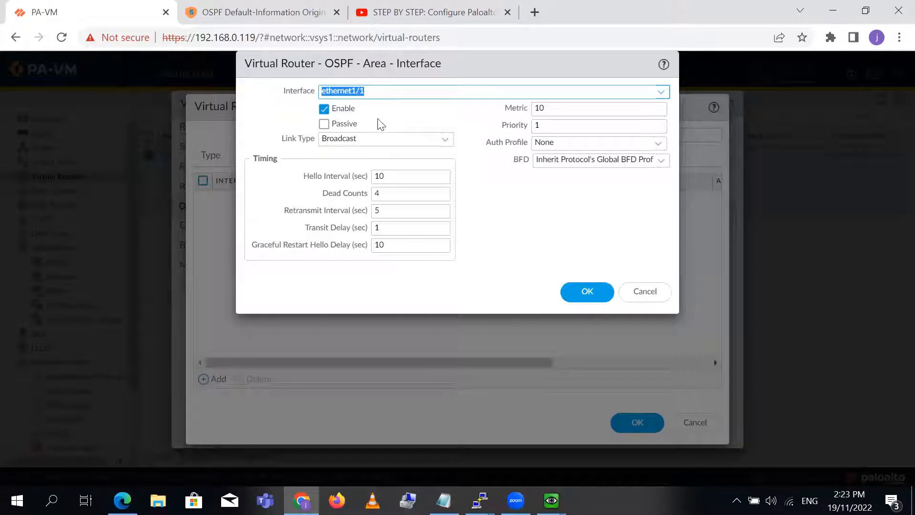
pyautogui.click(450, 145)
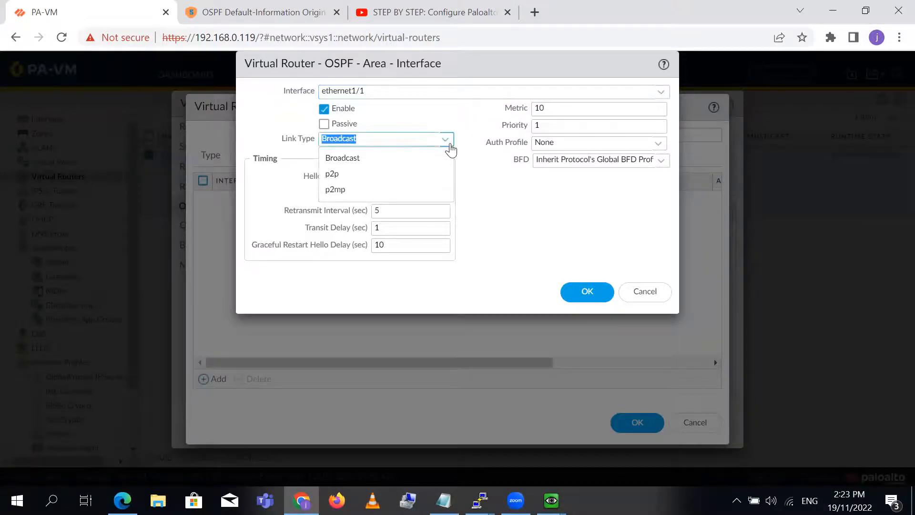
pyautogui.click(481, 145)
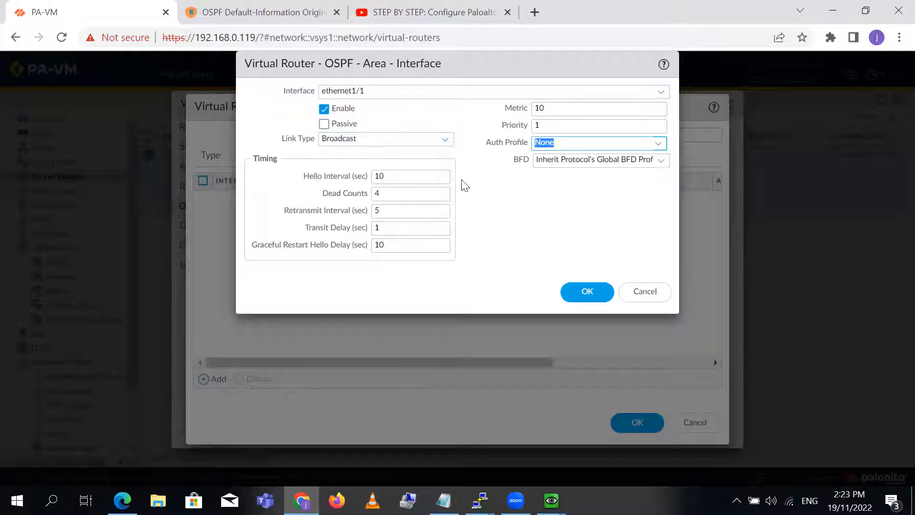
pyautogui.click(254, 159)
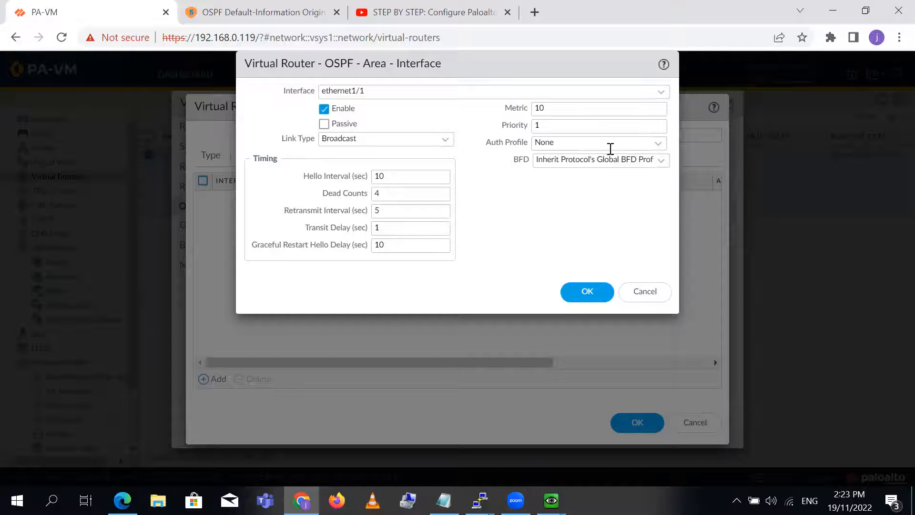
pyautogui.click(660, 147)
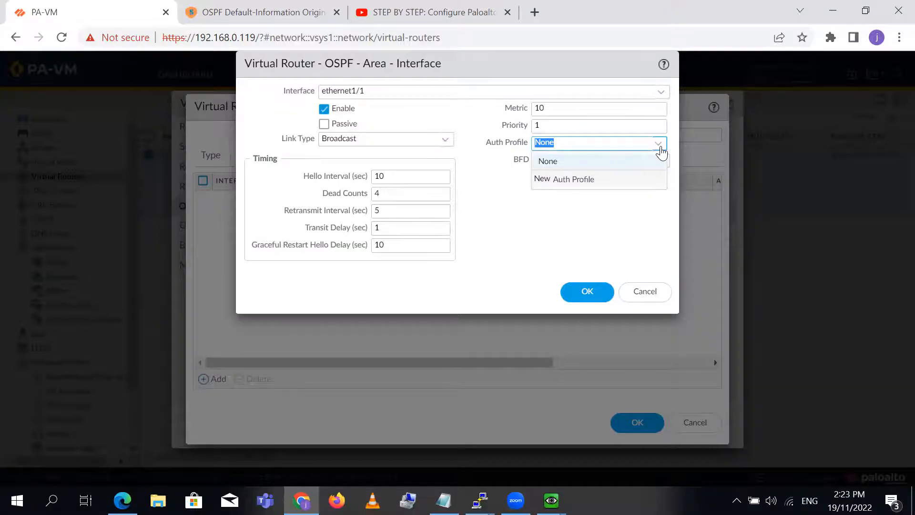
pyautogui.click(595, 162)
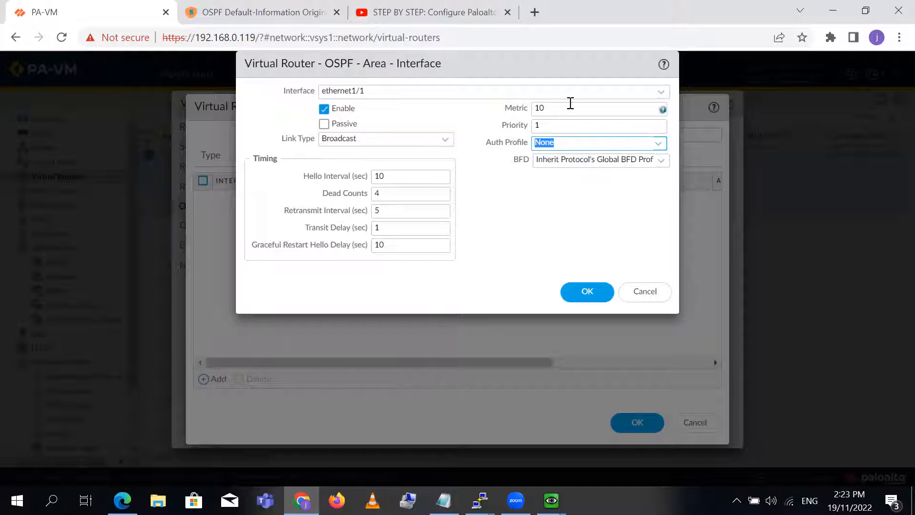
pyautogui.click(589, 291)
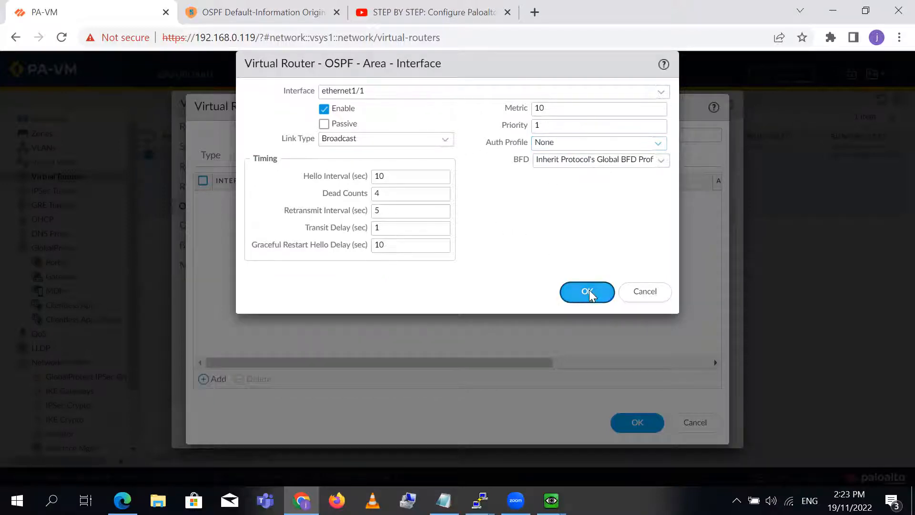
# Add ethernet1/2 and ethernet1/3 to the area's interfaces with the default OSPF settings
pyautogui.click(208, 378)
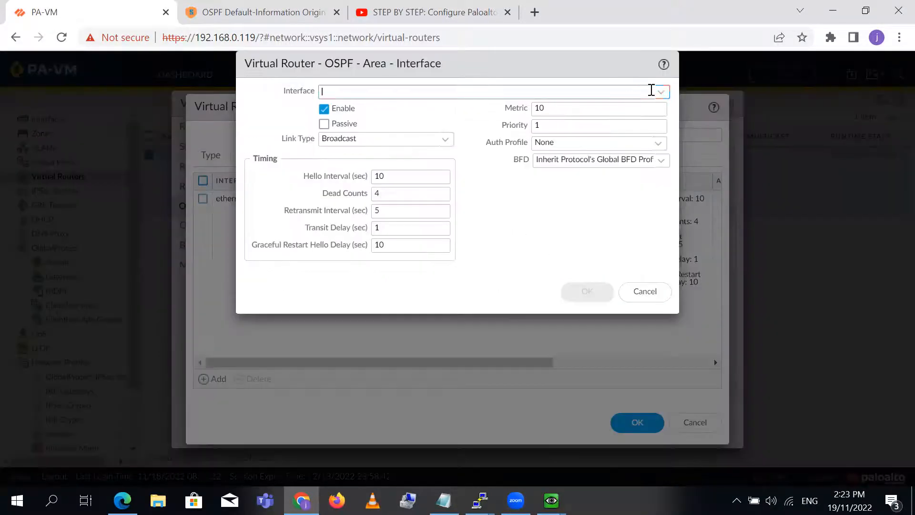
pyautogui.click(659, 93)
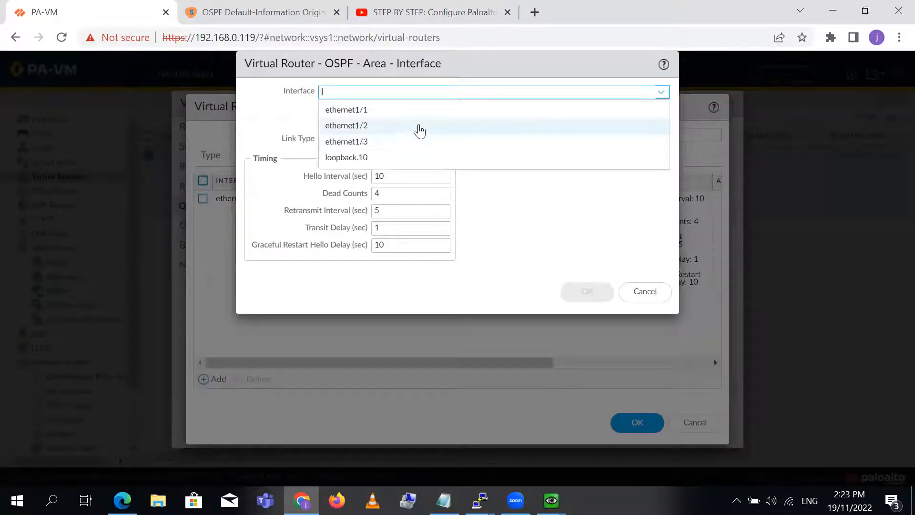
pyautogui.click(415, 126)
pyautogui.click(587, 291)
pyautogui.click(212, 380)
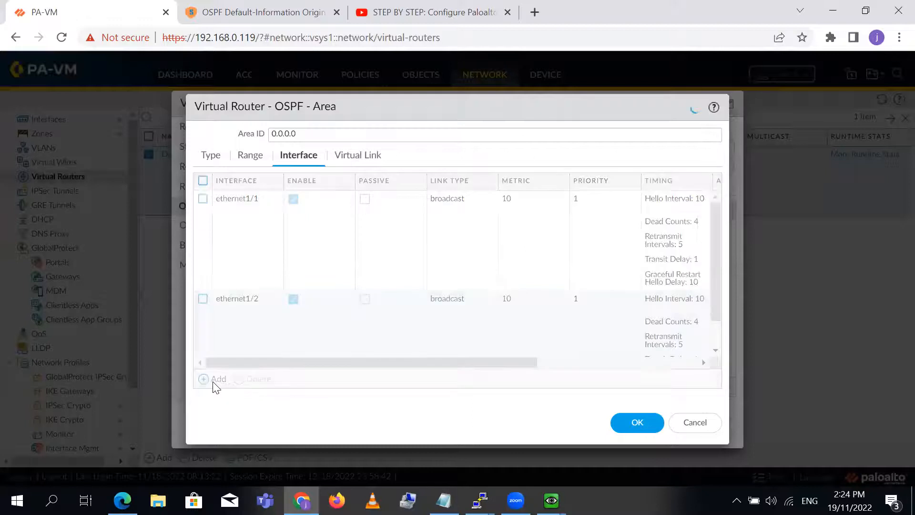
pyautogui.click(634, 89)
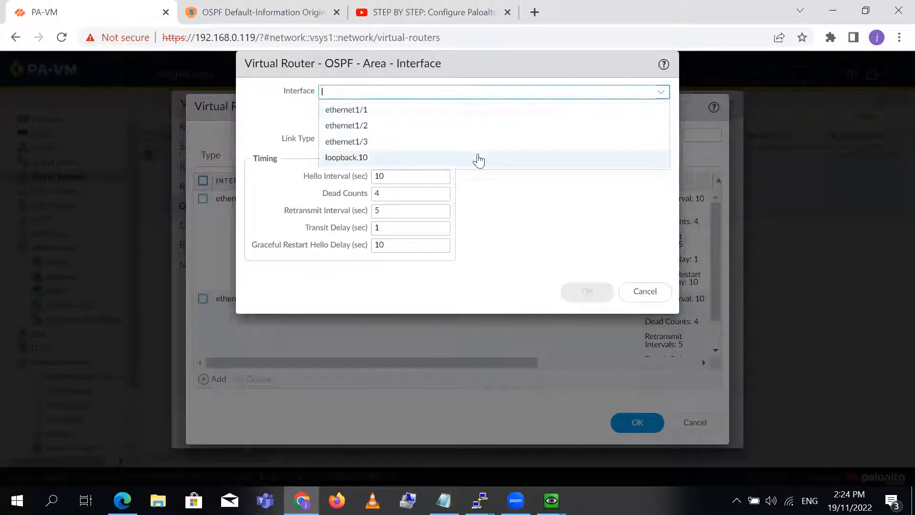
pyautogui.click(468, 149)
pyautogui.click(586, 288)
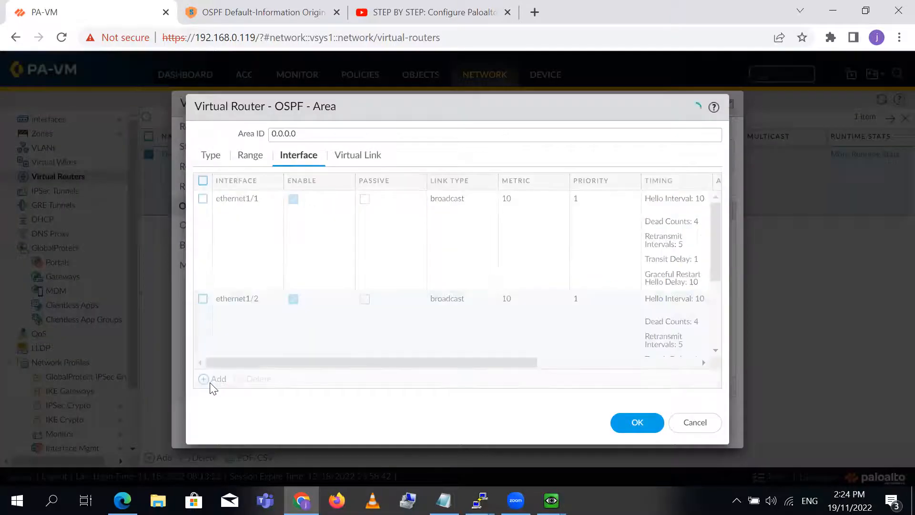
# Add loopback.10 to the area's interfaces as a passive interface
pyautogui.click(211, 380)
pyautogui.click(663, 92)
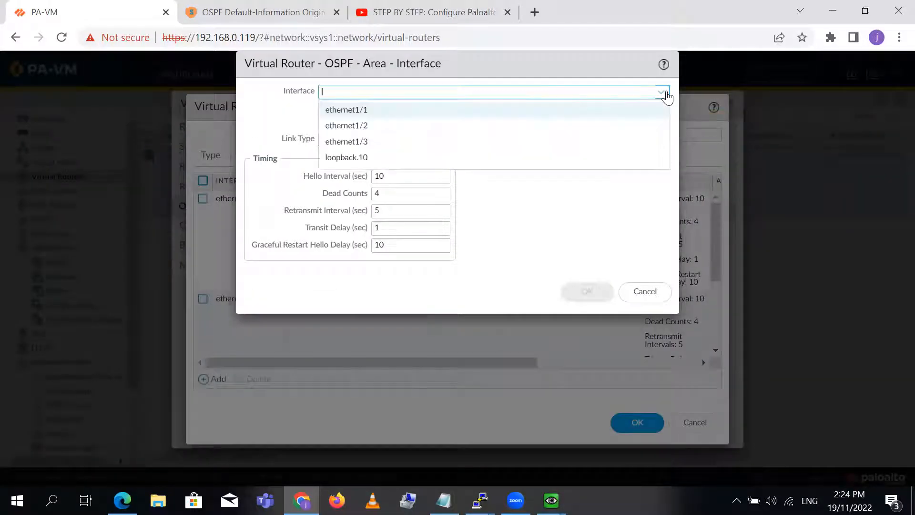
pyautogui.click(444, 157)
pyautogui.click(324, 124)
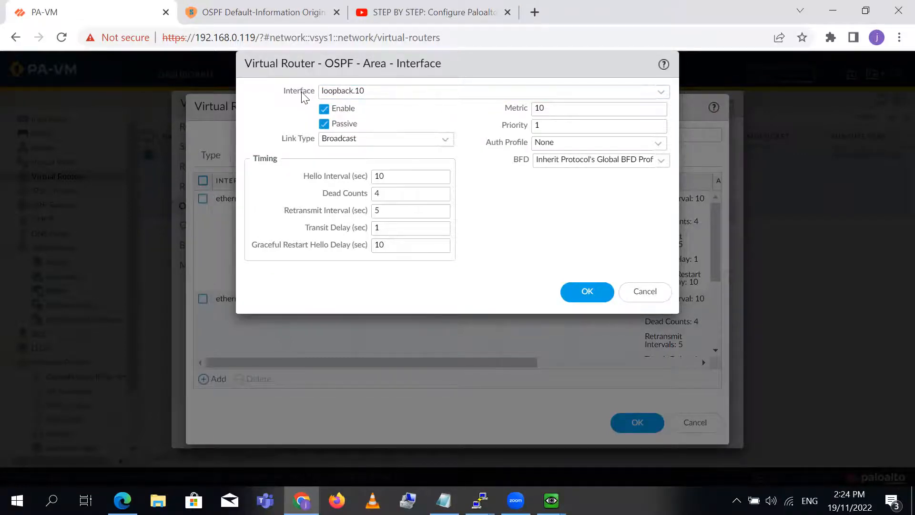
pyautogui.click(324, 125)
pyautogui.click(324, 125)
pyautogui.click(586, 291)
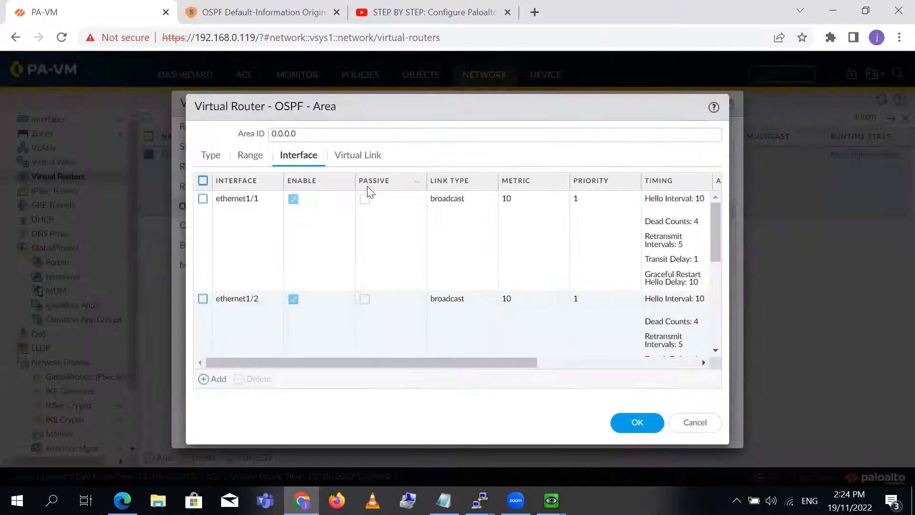
# Review the virtual link, range, interface and type settings of area 0.0.0.0 and save the area
pyautogui.click(358, 162)
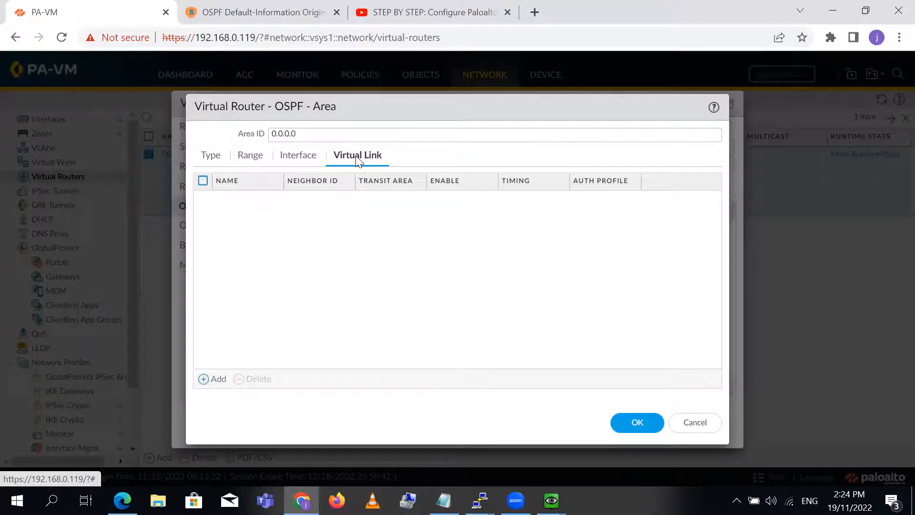
pyautogui.click(250, 156)
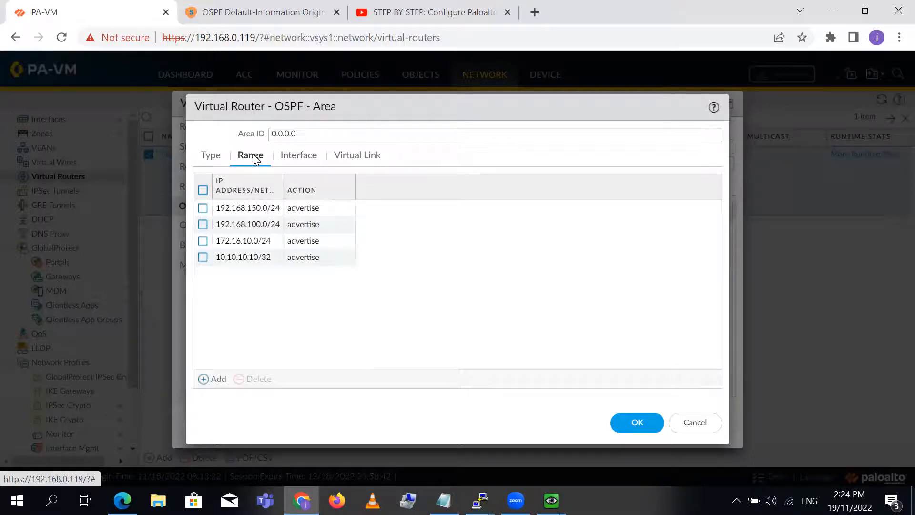
pyautogui.click(297, 158)
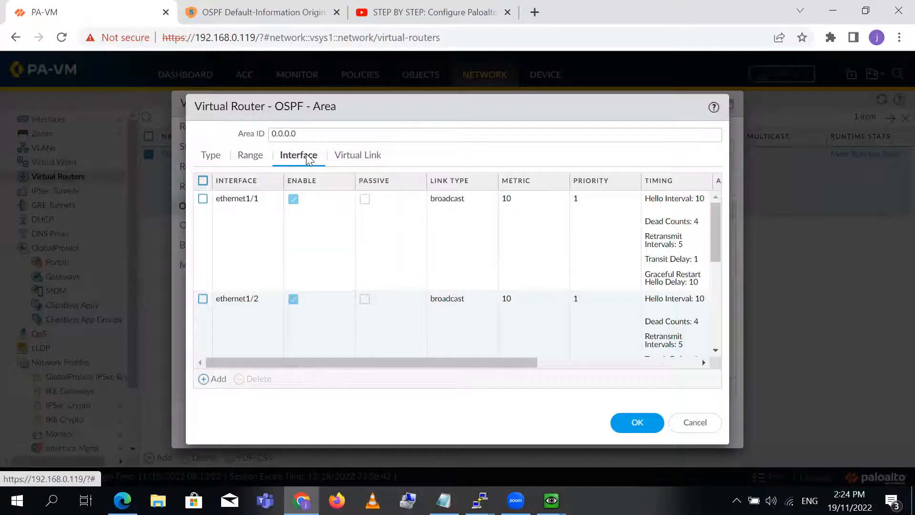
pyautogui.click(250, 158)
pyautogui.click(211, 157)
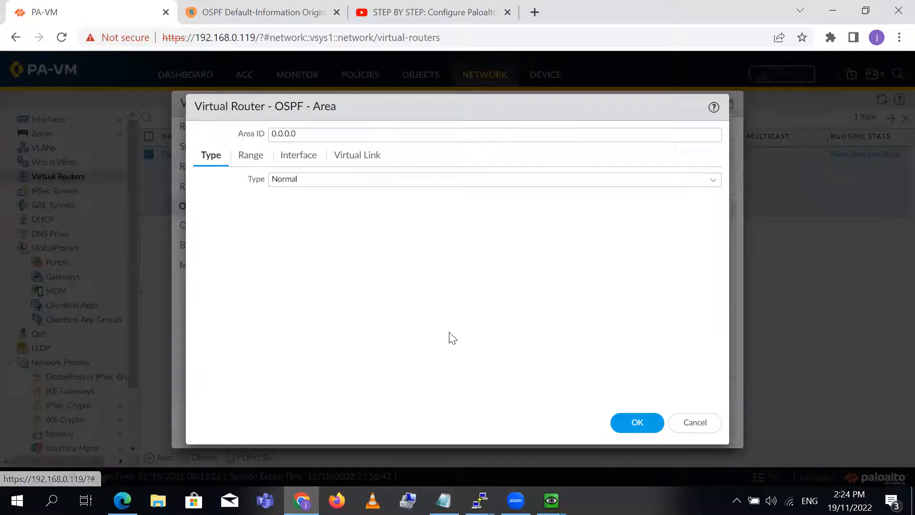
pyautogui.click(637, 421)
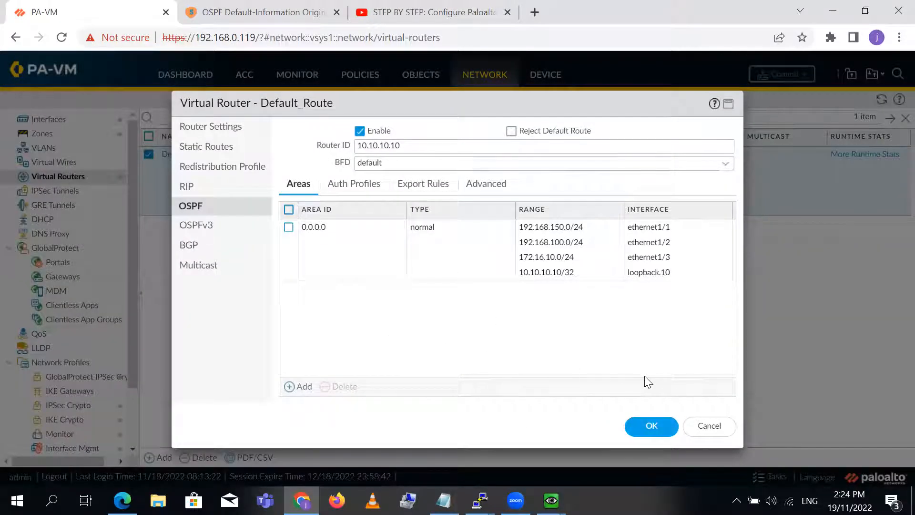
# Review the OSPF auth profiles, export rules and advanced settings, checking the EVE topology in between, and return to the configured areas
pyautogui.click(342, 188)
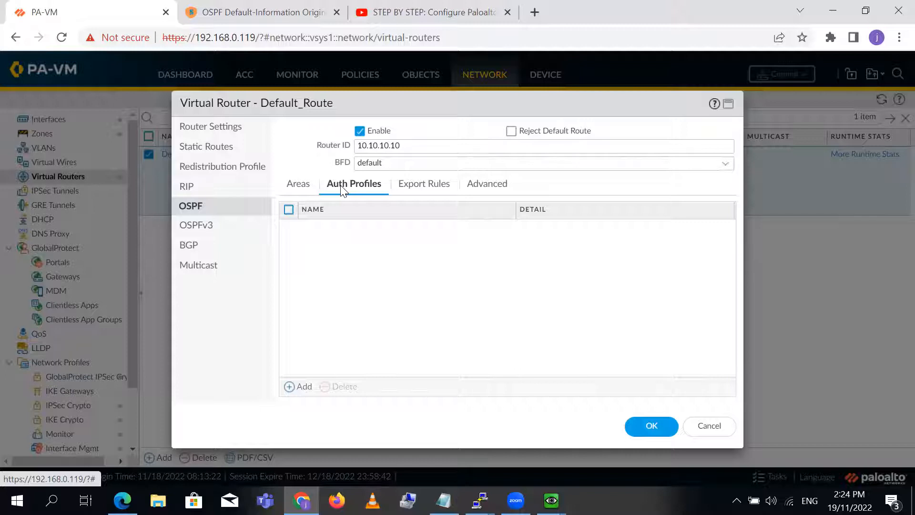
pyautogui.click(117, 500)
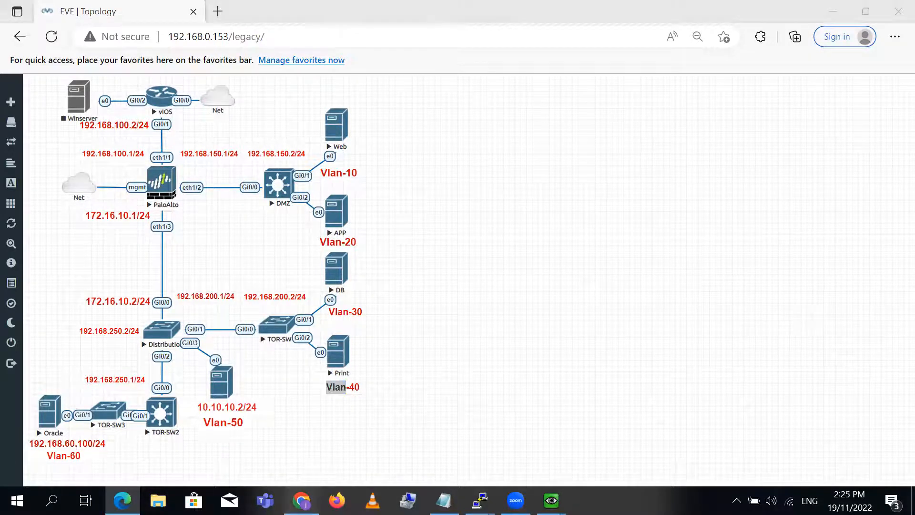
pyautogui.click(299, 498)
pyautogui.click(431, 189)
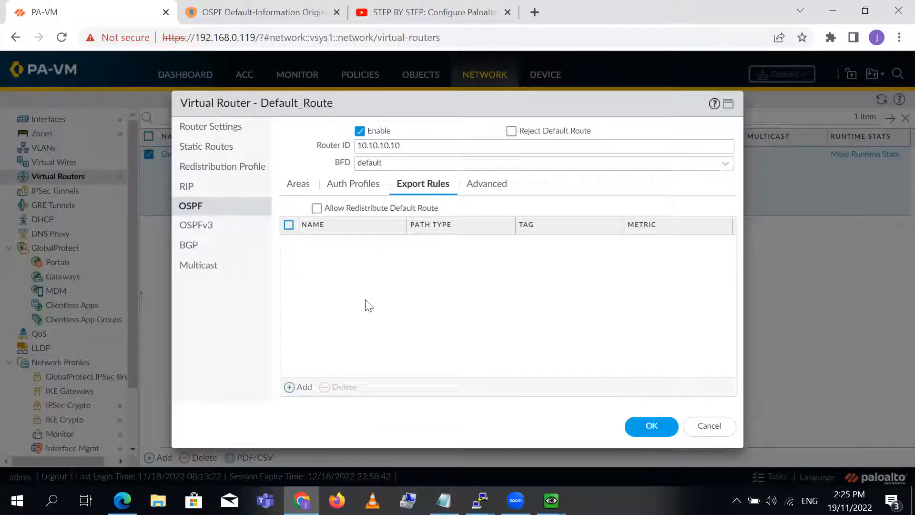
pyautogui.click(485, 186)
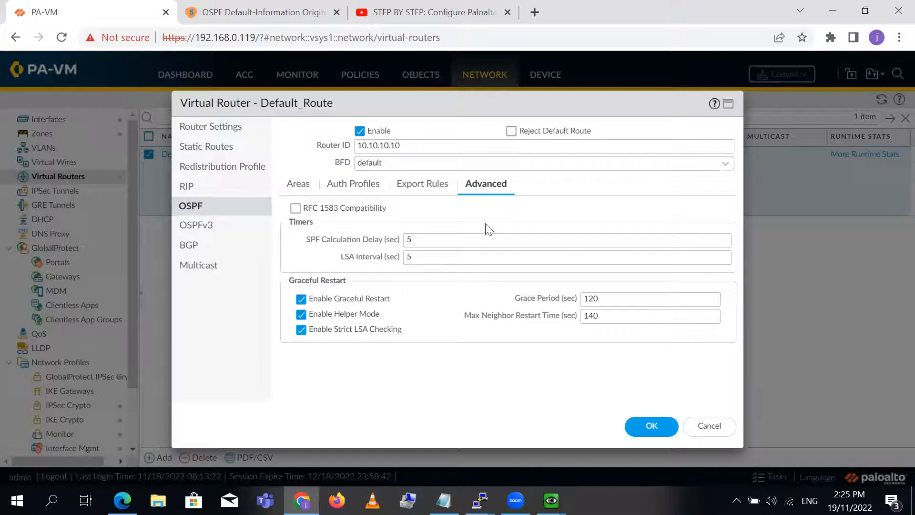
pyautogui.click(299, 186)
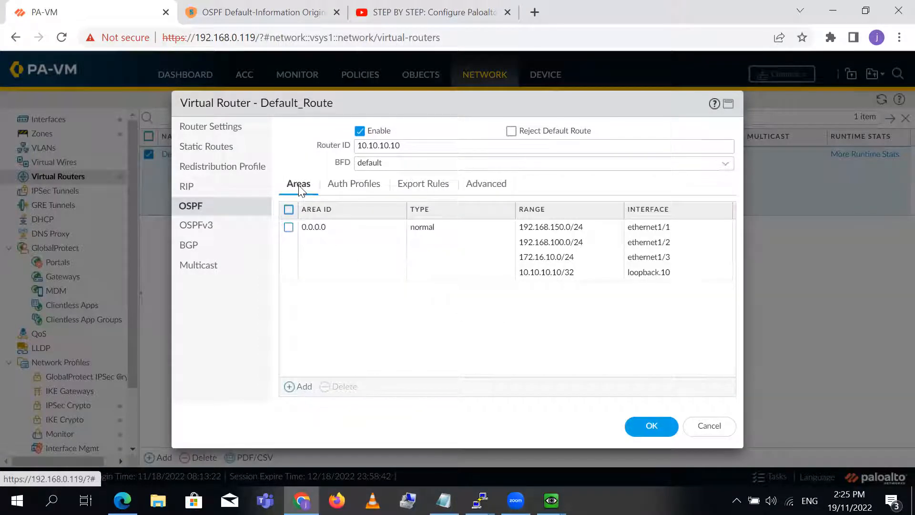
# Save the Default_Route virtual router's OSPF configuration, then validate and commit all pending firewall changes
pyautogui.click(660, 428)
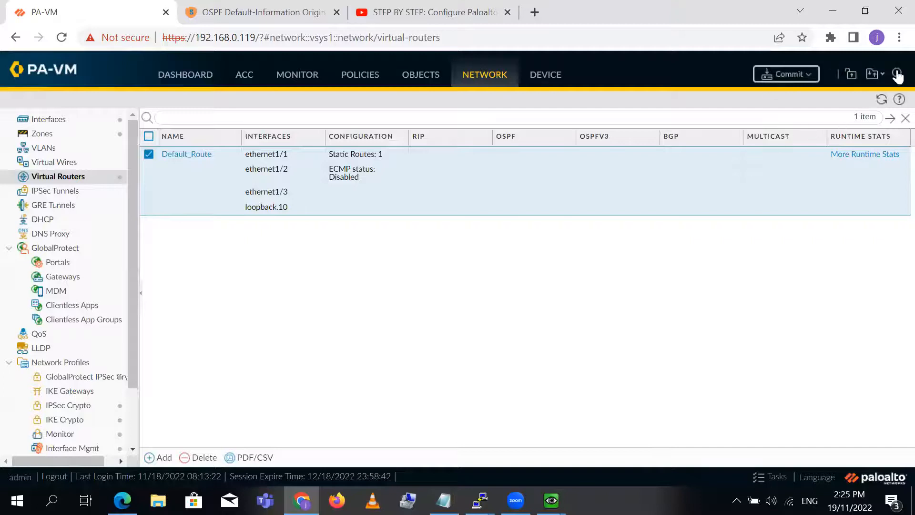
pyautogui.click(787, 76)
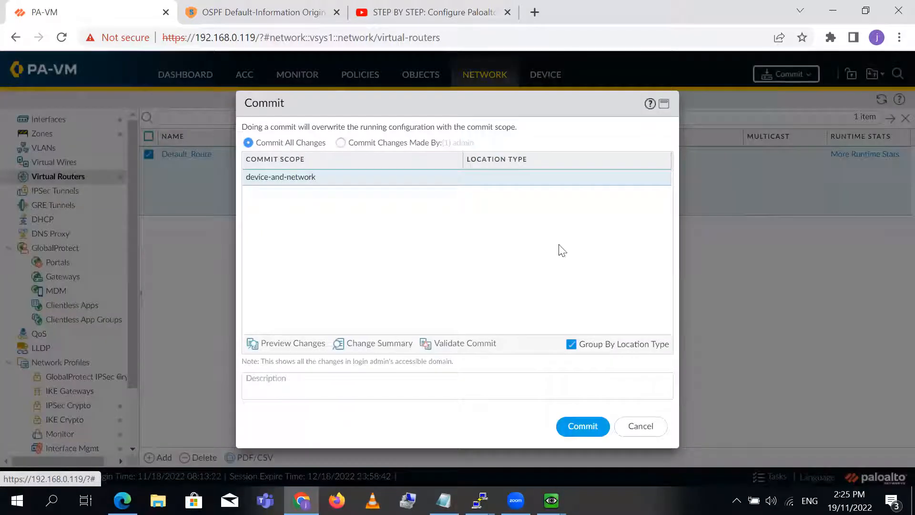
pyautogui.click(465, 344)
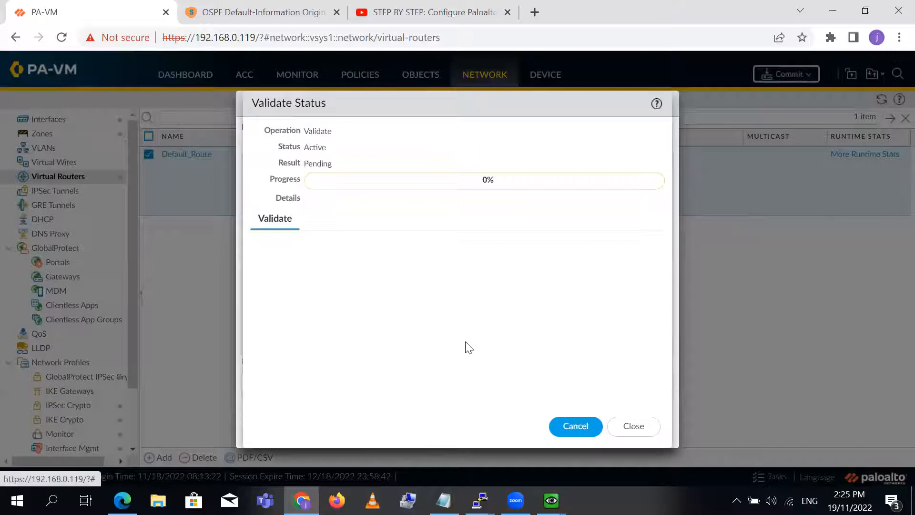
pyautogui.moveTo(465, 108)
pyautogui.mouseDown()
pyautogui.moveTo(415, 105)
pyautogui.moveTo(261, 66)
pyautogui.mouseUp()
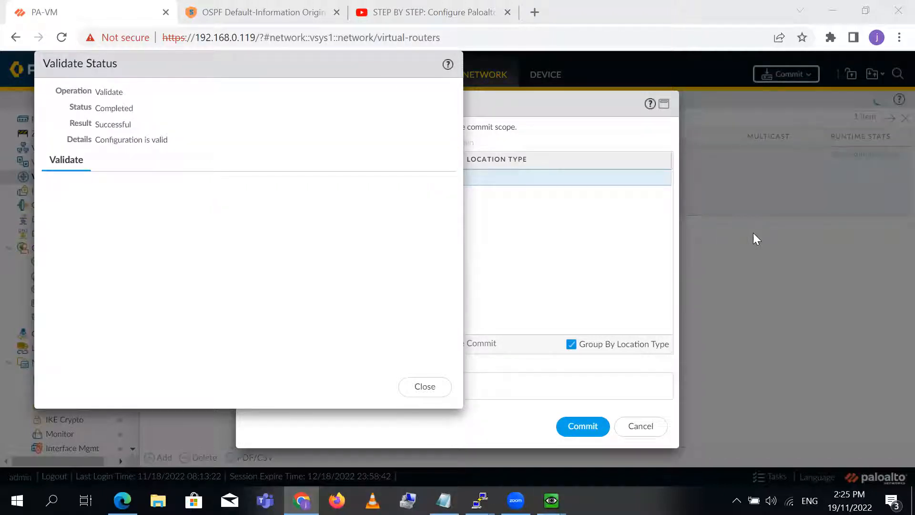
pyautogui.click(427, 390)
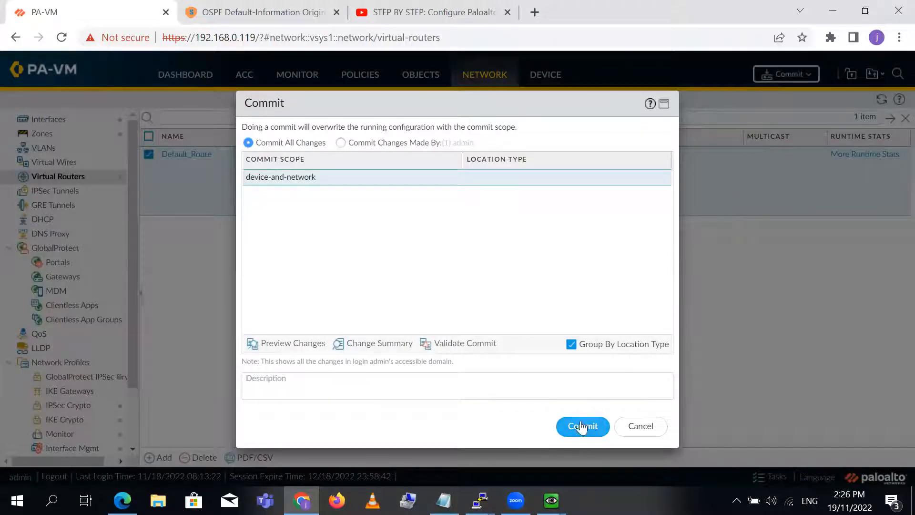
pyautogui.click(590, 427)
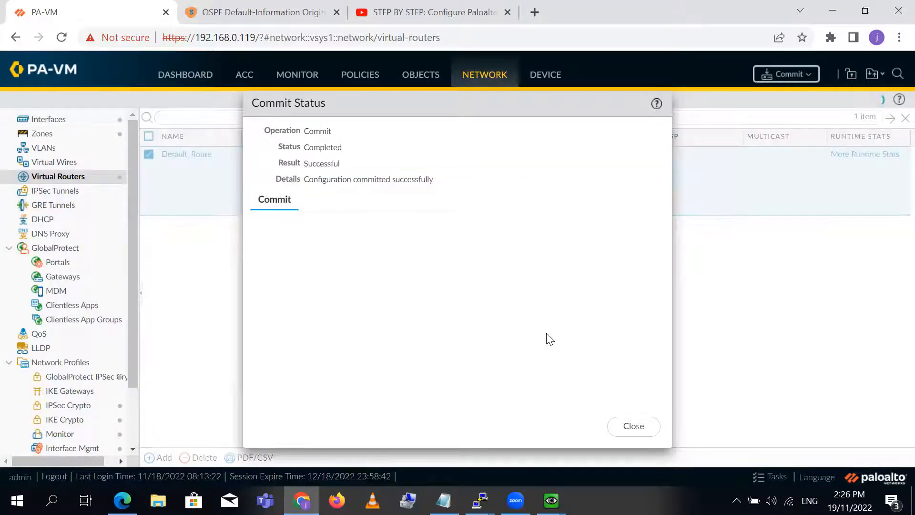
pyautogui.click(653, 429)
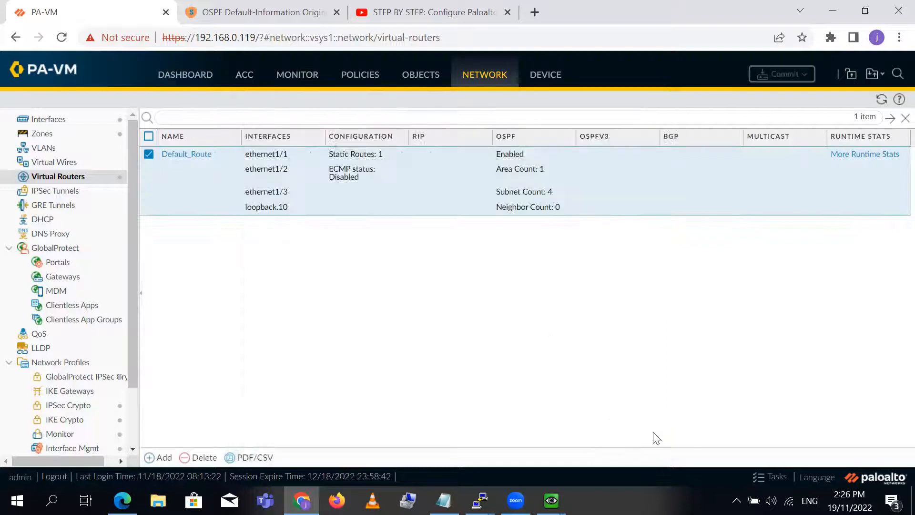
# Reopen the Default_Route virtual router to review its OSPF areas and general router settings, and leave without changes
pyautogui.click(168, 156)
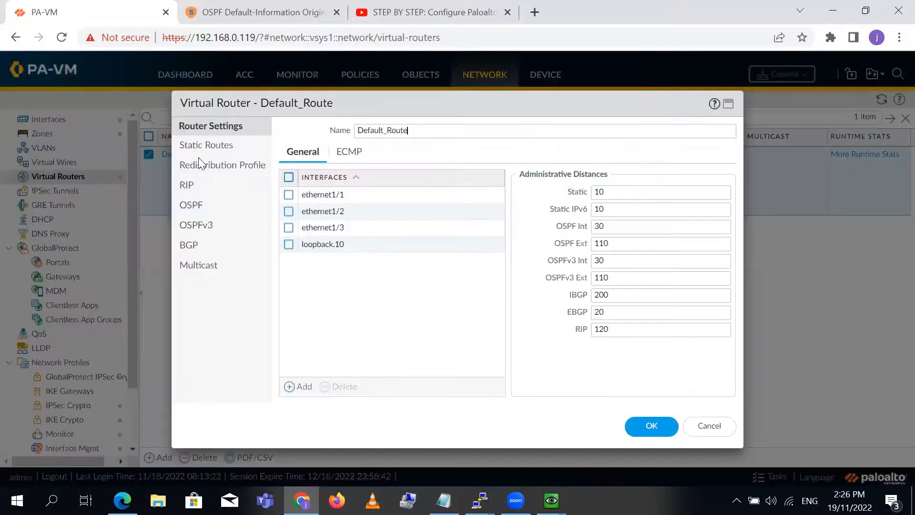
pyautogui.click(204, 205)
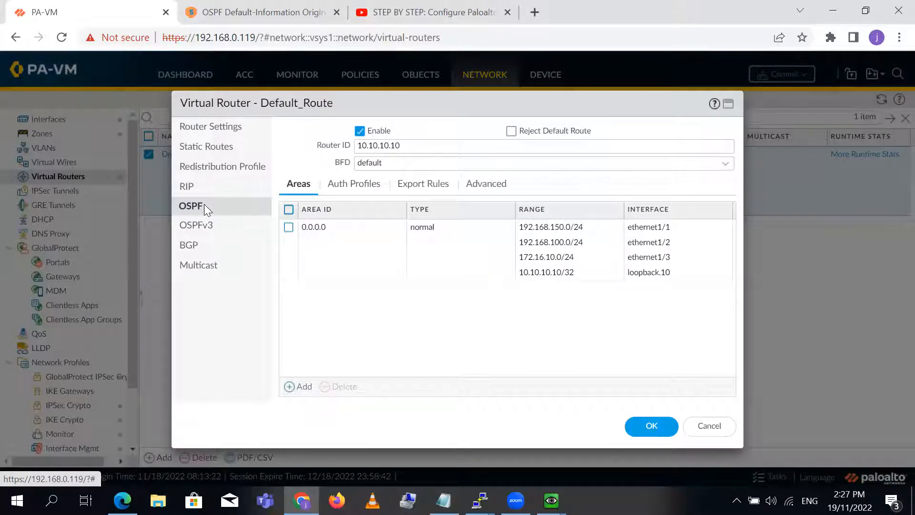
pyautogui.click(224, 126)
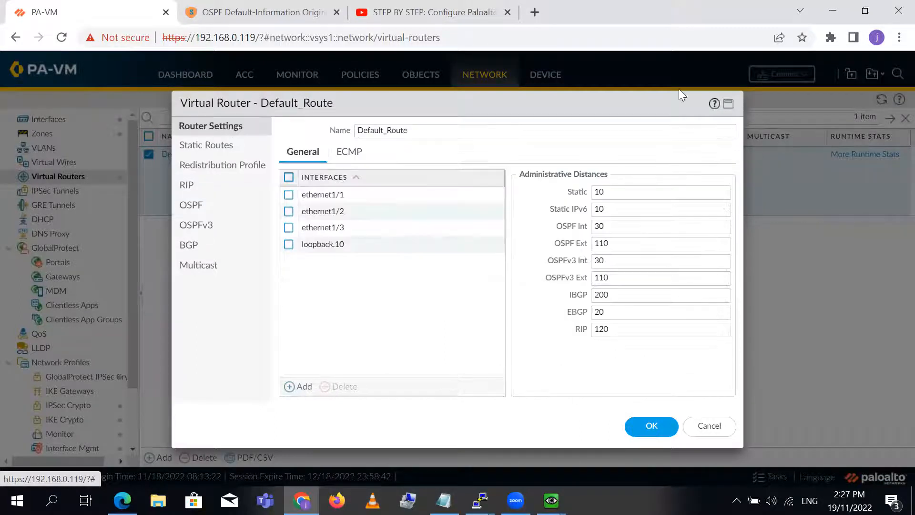
pyautogui.click(729, 110)
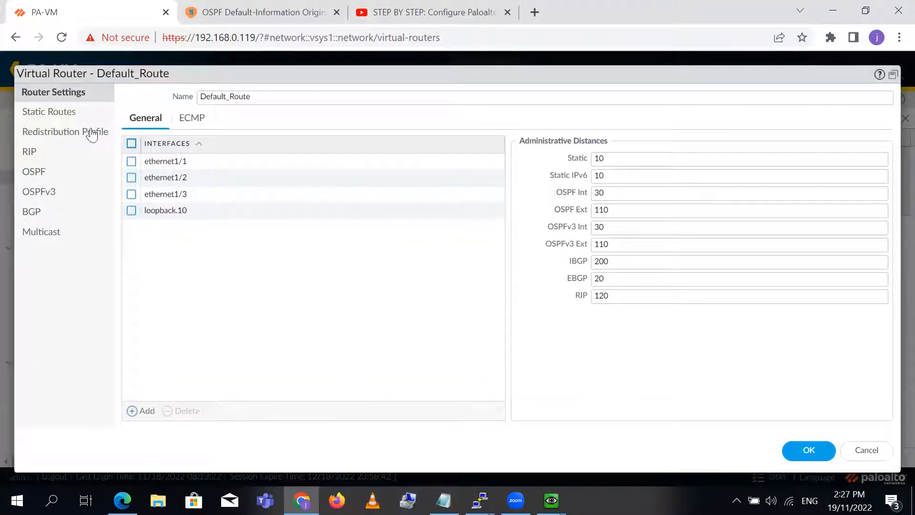
pyautogui.click(866, 450)
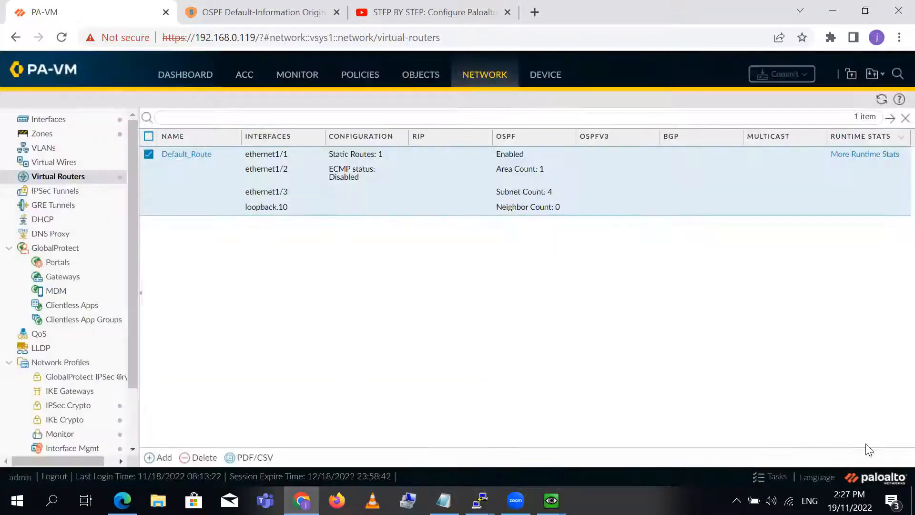
# Examine the route table, forwarding table and RIP summary in Default_Route's runtime stats
pyautogui.click(850, 155)
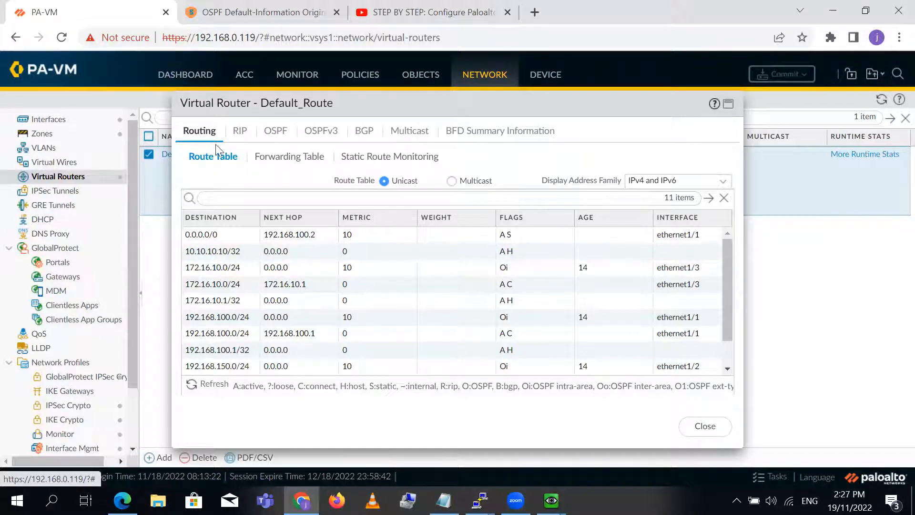
pyautogui.click(288, 162)
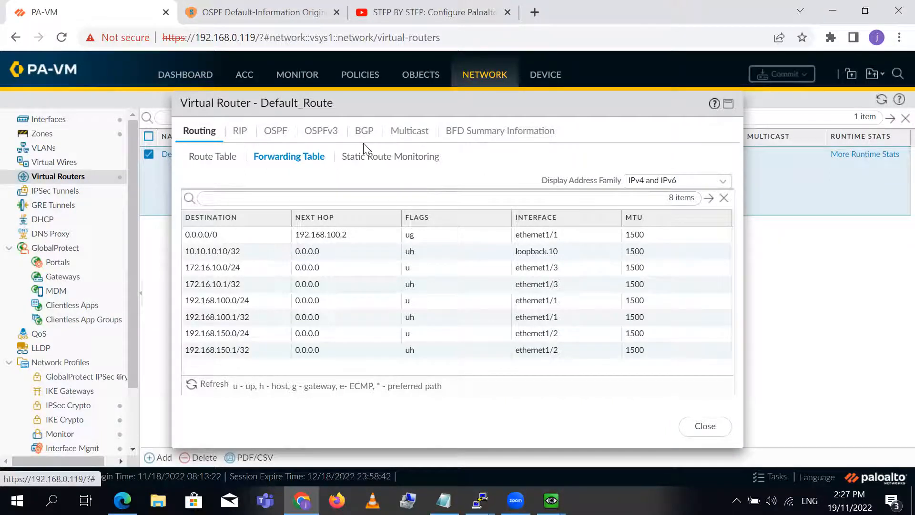
pyautogui.click(239, 132)
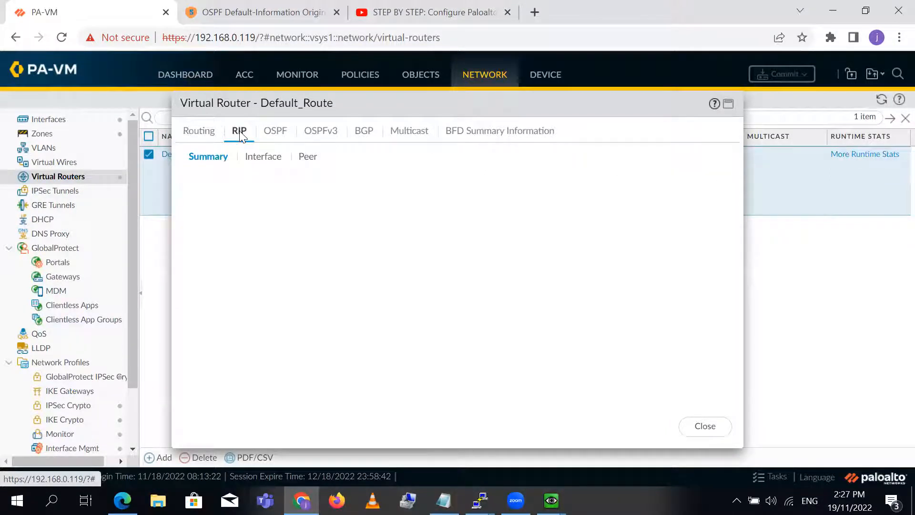
# Examine the OSPF runtime summary, area, interface, neighbor, virtual link and virtual neighbor details in an enlarged view
pyautogui.click(275, 133)
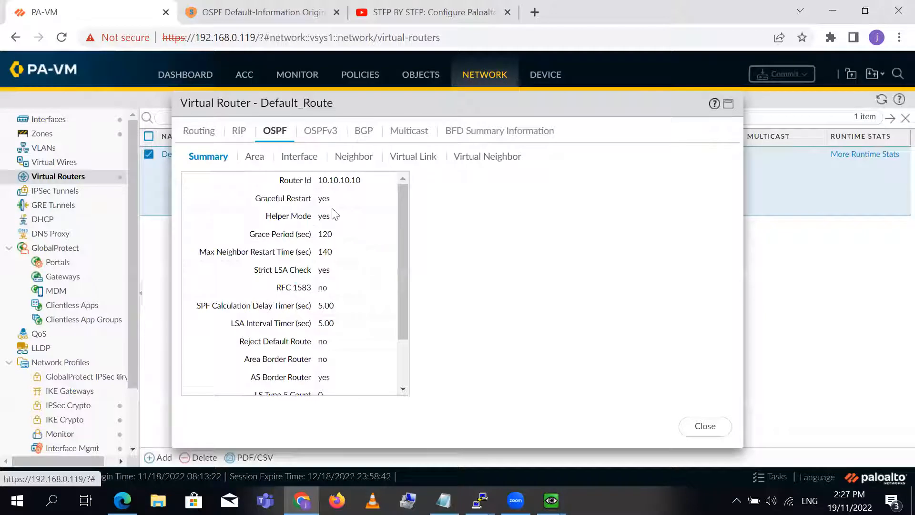
pyautogui.moveTo(401, 233); pyautogui.dragTo(378, 200)
pyautogui.click(263, 158)
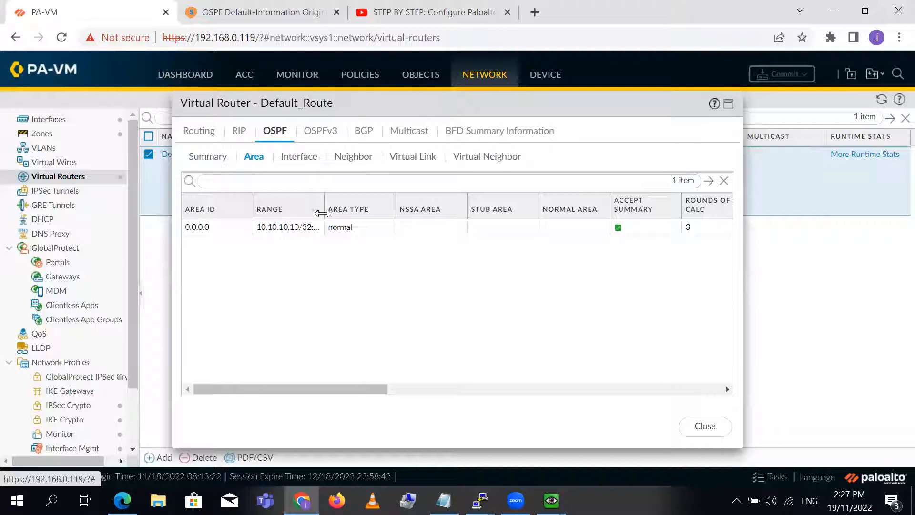
pyautogui.click(731, 104)
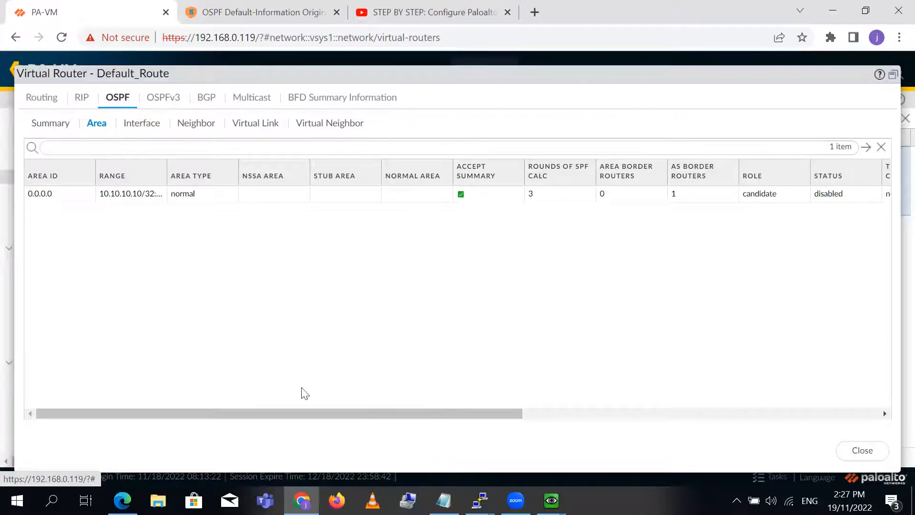
pyautogui.click(142, 125)
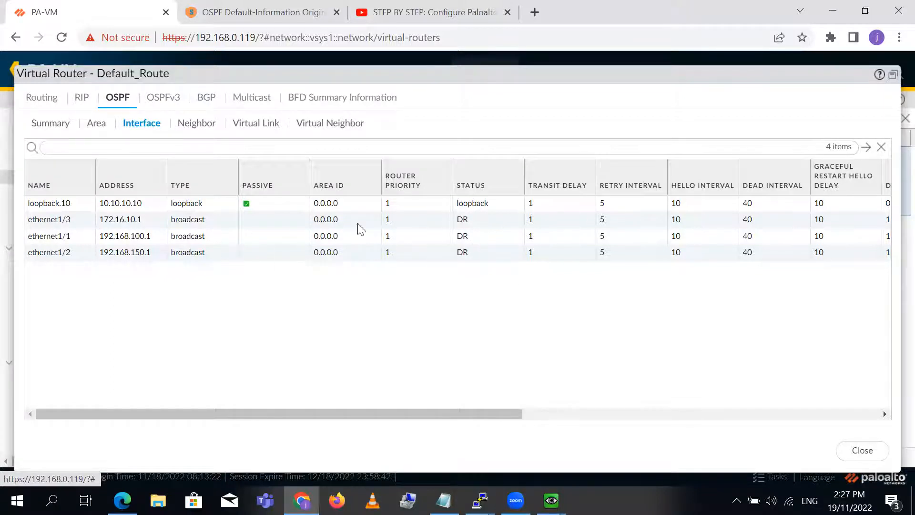
pyautogui.click(189, 133)
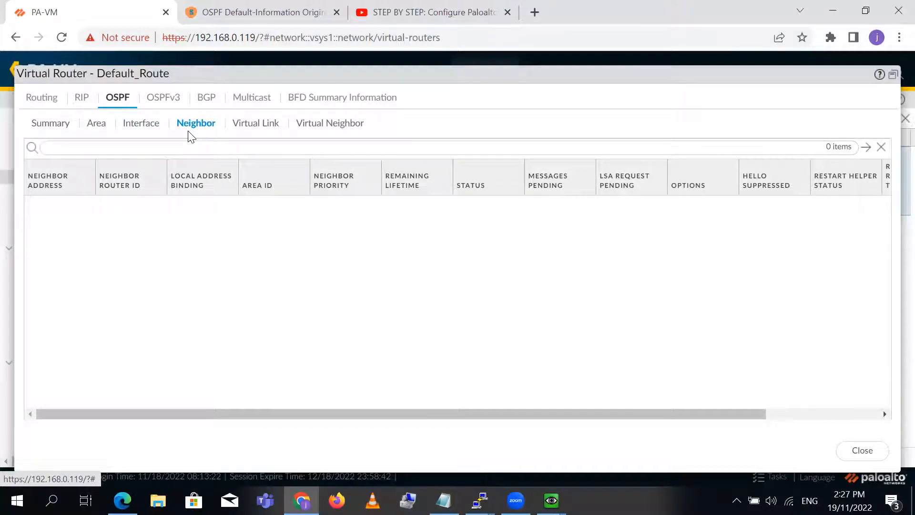
pyautogui.click(261, 126)
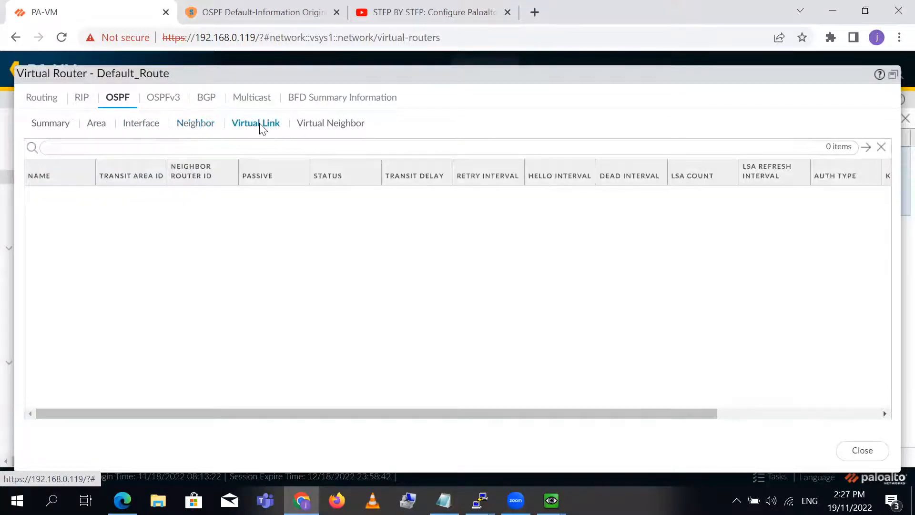
pyautogui.click(344, 134)
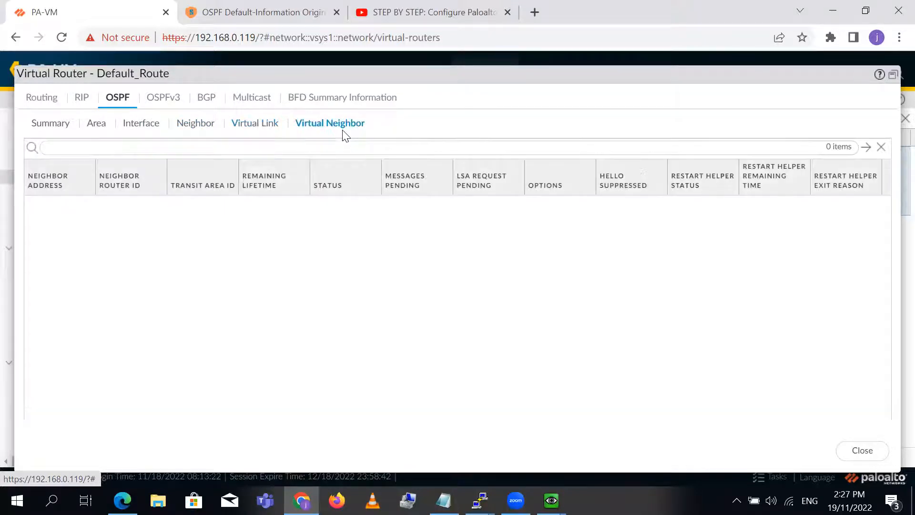
# Check the OSPFv3, BGP, multicast and BFD runtime information and return to the forwarding table
pyautogui.click(162, 99)
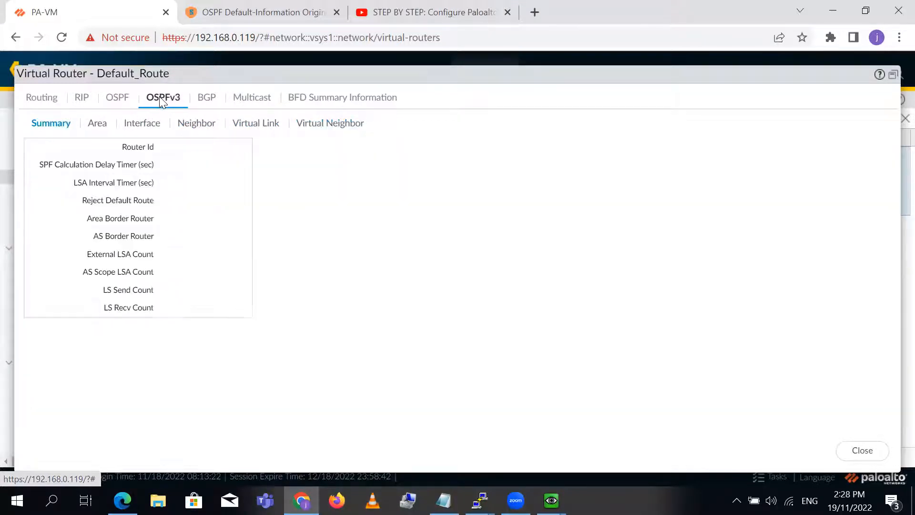
pyautogui.click(212, 104)
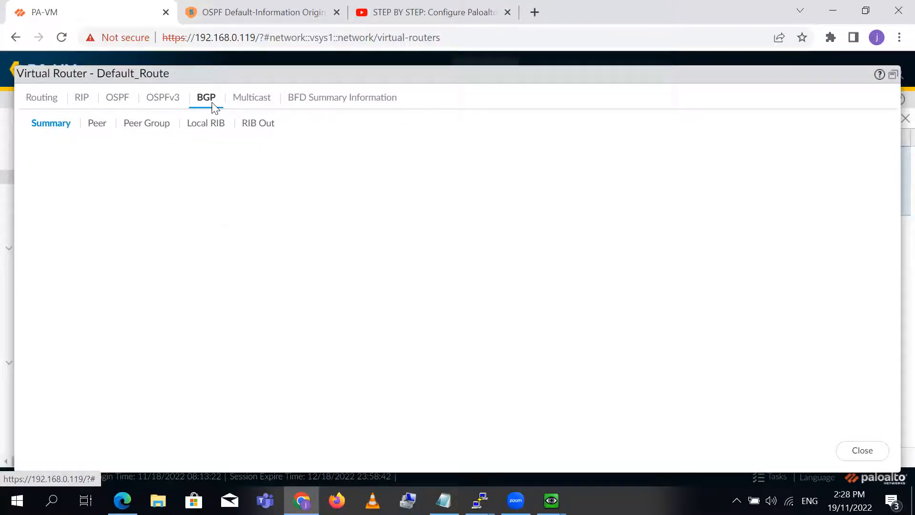
pyautogui.click(246, 106)
pyautogui.click(343, 105)
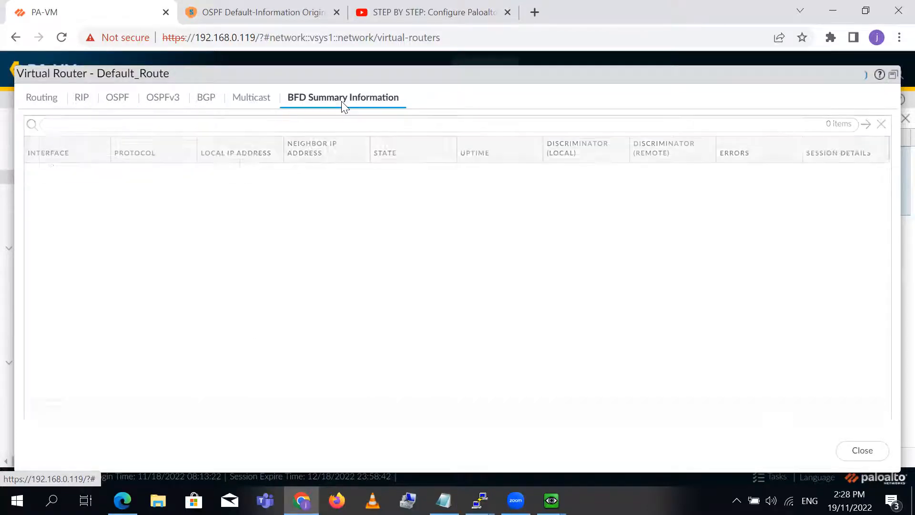
pyautogui.click(34, 98)
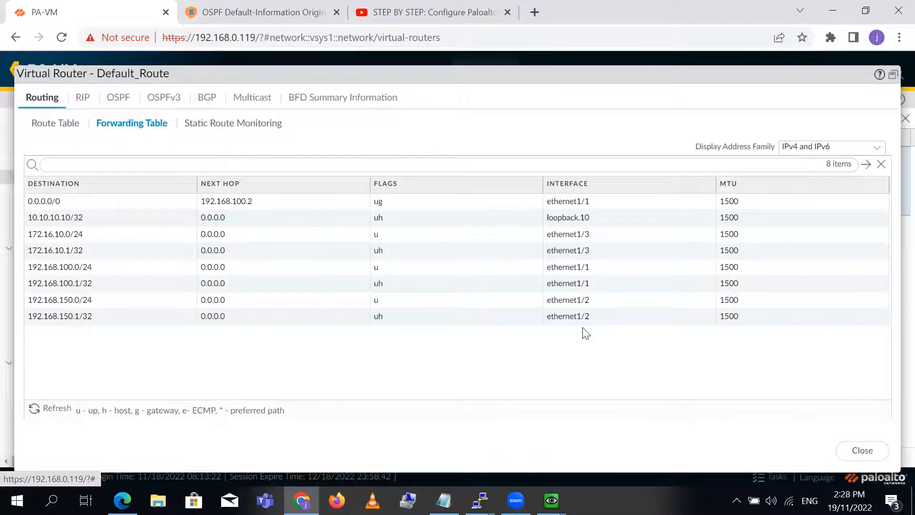
# Recheck the OSPF area, interface and neighbor runtime details
pyautogui.click(114, 98)
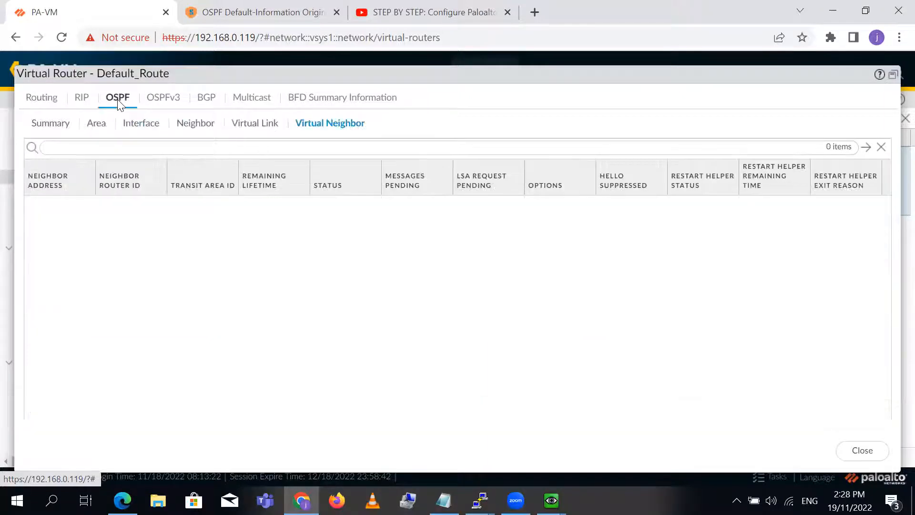
pyautogui.click(94, 122)
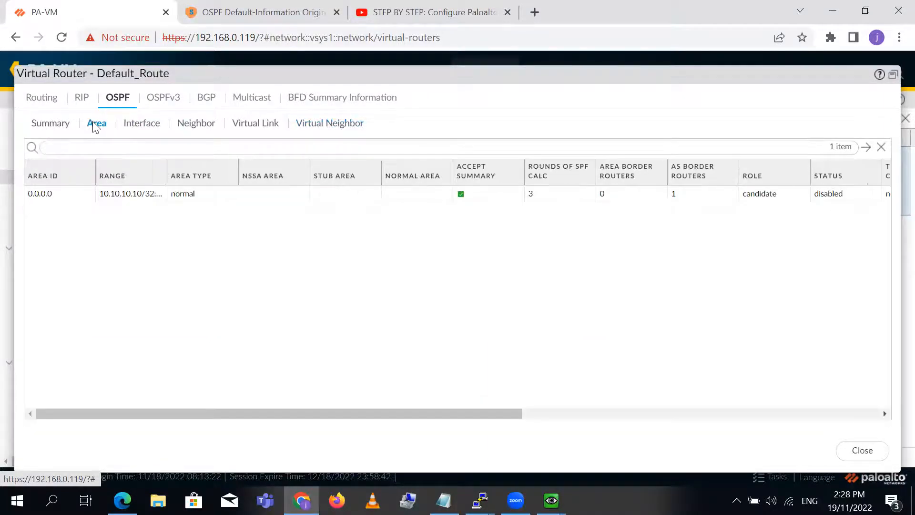
pyautogui.click(136, 125)
pyautogui.click(193, 125)
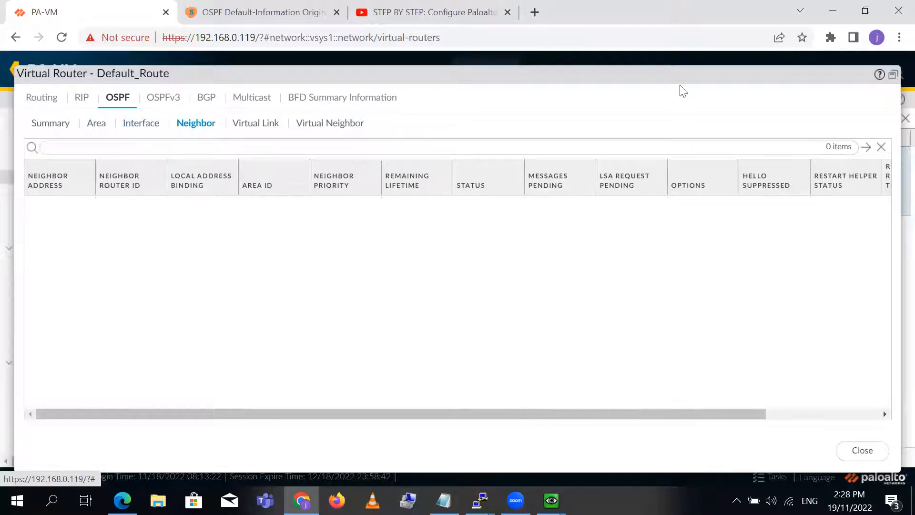
# Shrink the runtime stats window, move it aside and start the DMZ router's console session beside the OSPF neighbor list
pyautogui.click(892, 75)
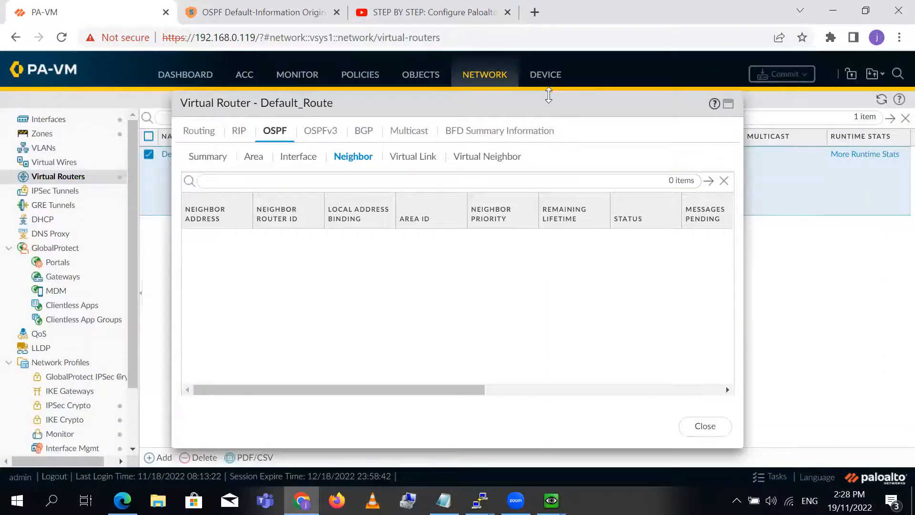
pyautogui.moveTo(439, 99); pyautogui.dragTo(269, 60)
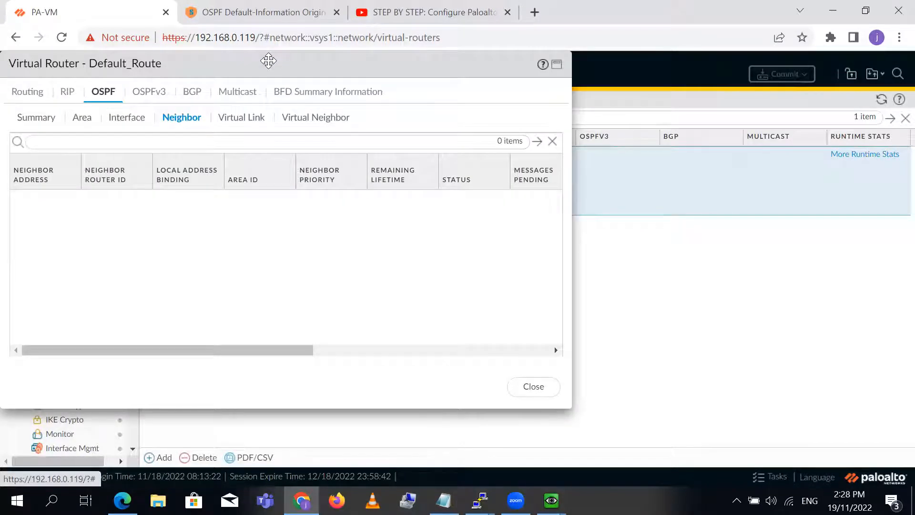
pyautogui.moveTo(479, 500)
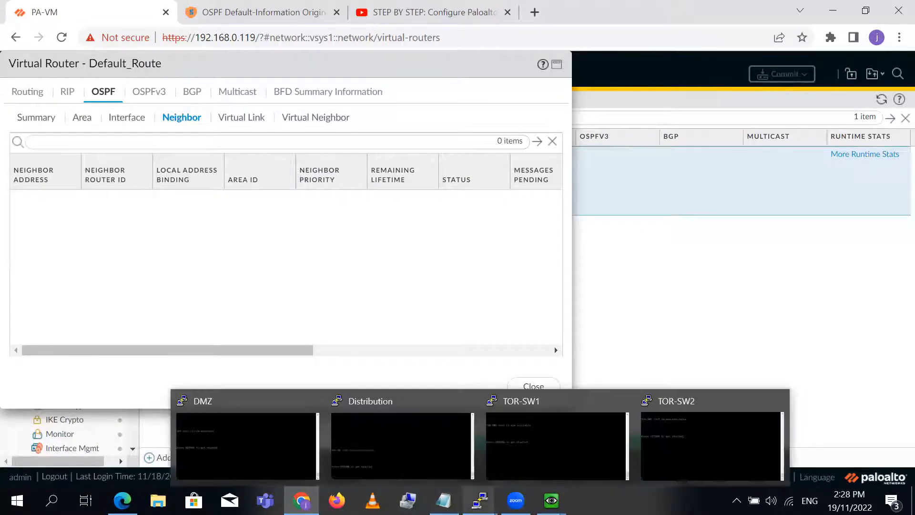
pyautogui.click(258, 457)
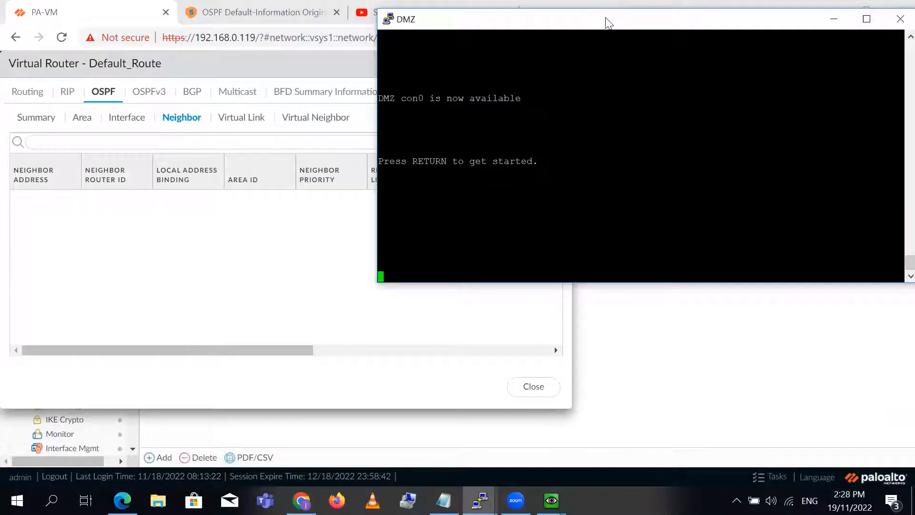
pyautogui.moveTo(606, 19); pyautogui.dragTo(596, 53)
pyautogui.press('Return')
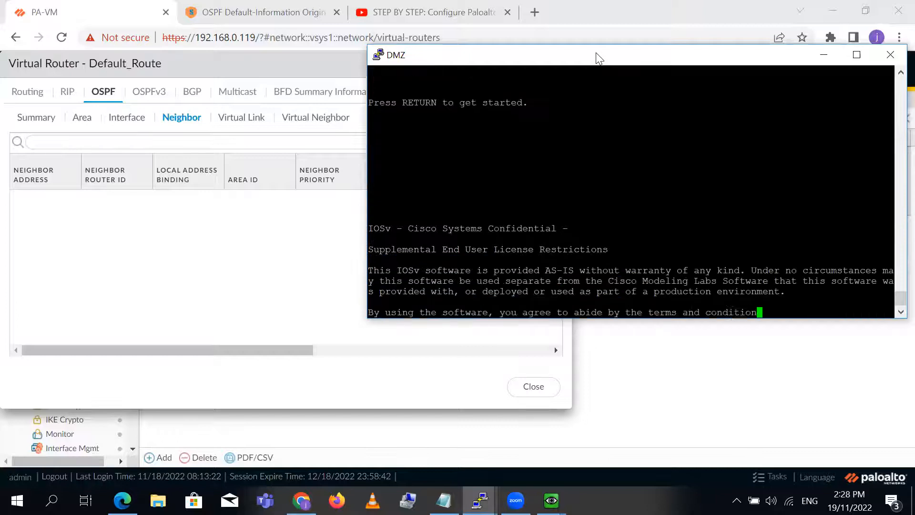
pyautogui.press('Return')
pyautogui.press('Return')
pyautogui.press('Return')
pyautogui.press('Return')
pyautogui.press('Return')
pyautogui.press('Return')
pyautogui.press('Return')
pyautogui.write('emn')
pyautogui.press('Return')
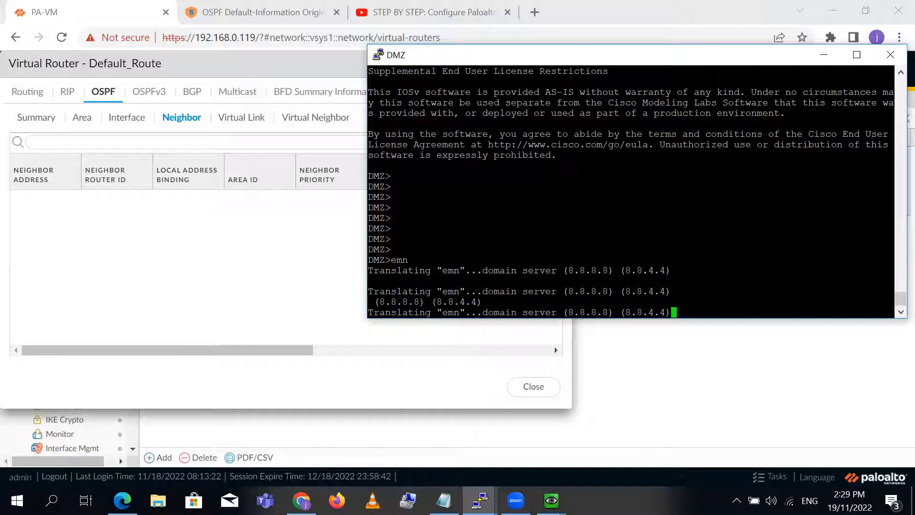
pyautogui.press('Return')
pyautogui.press('Return')
pyautogui.press('Return')
pyautogui.press('Return')
pyautogui.press('Return')
pyautogui.press('Return')
pyautogui.press('Return')
pyautogui.press('Return')
pyautogui.press('Return')
pyautogui.press('Return')
pyautogui.press('Return')
pyautogui.press('Return')
pyautogui.press('Return')
pyautogui.press('Return')
pyautogui.press('Return')
pyautogui.press('Return')
pyautogui.press('Return')
pyautogui.press('Return')
pyautogui.press('Return')
pyautogui.press('Return')
# Enter configuration mode on the DMZ router, disable IP domain lookup, and return to privileged mode
pyautogui.write('en')
pyautogui.press('Return')
pyautogui.write('config t')
pyautogui.press('Return')
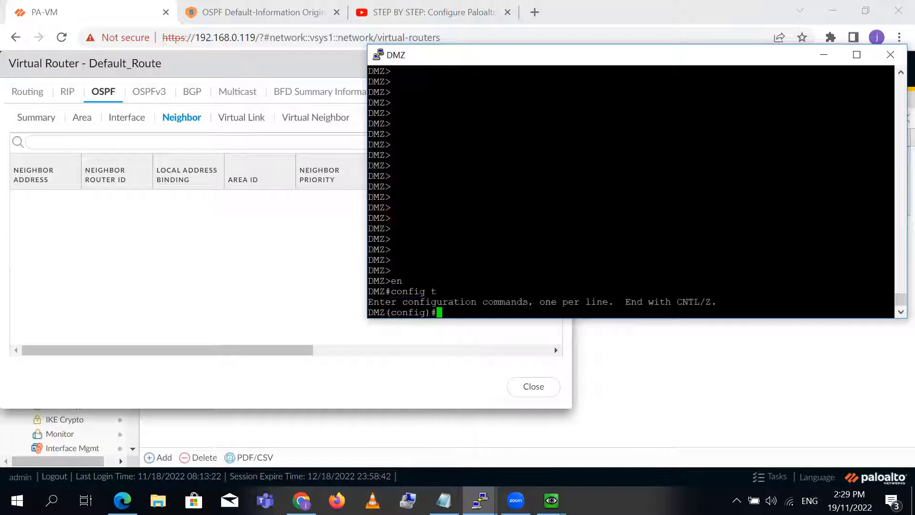
pyautogui.write('no ip ')
pyautogui.write('domi')
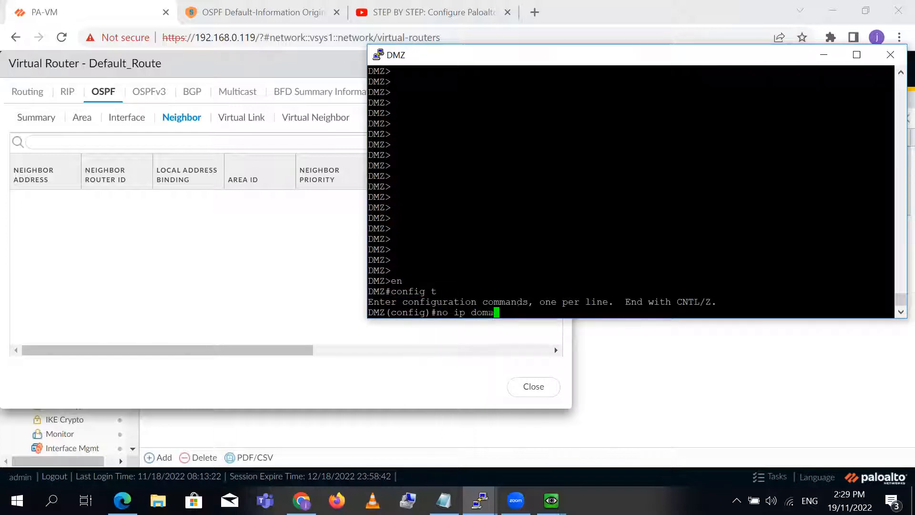
pyautogui.write('in')
pyautogui.press('Tab')
pyautogui.write('-lo')
pyautogui.press('Tab')
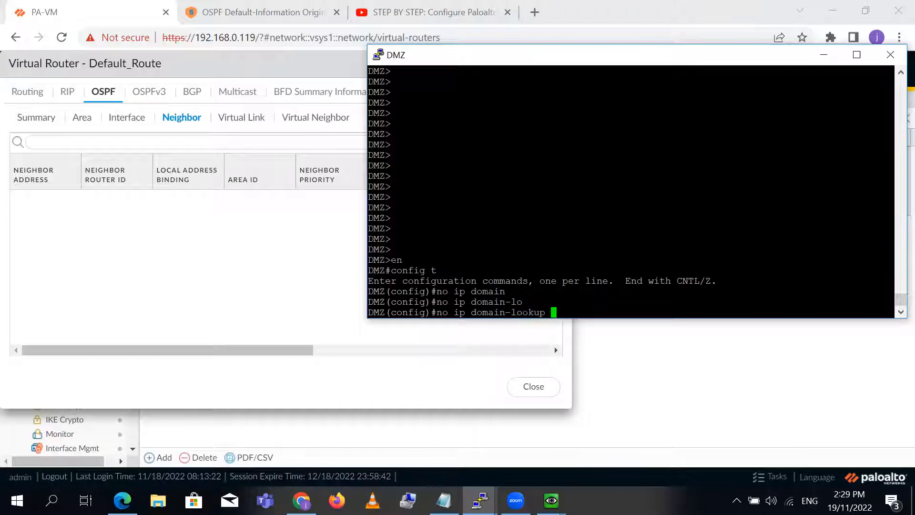
pyautogui.press('Return')
pyautogui.press('Return')
pyautogui.press('Return')
pyautogui.press('Return')
pyautogui.press('Return')
pyautogui.write('exi')
pyautogui.press('Return')
# Display the DMZ router's brief IP interface list, excluding unassigned interfaces
pyautogui.write('sh')
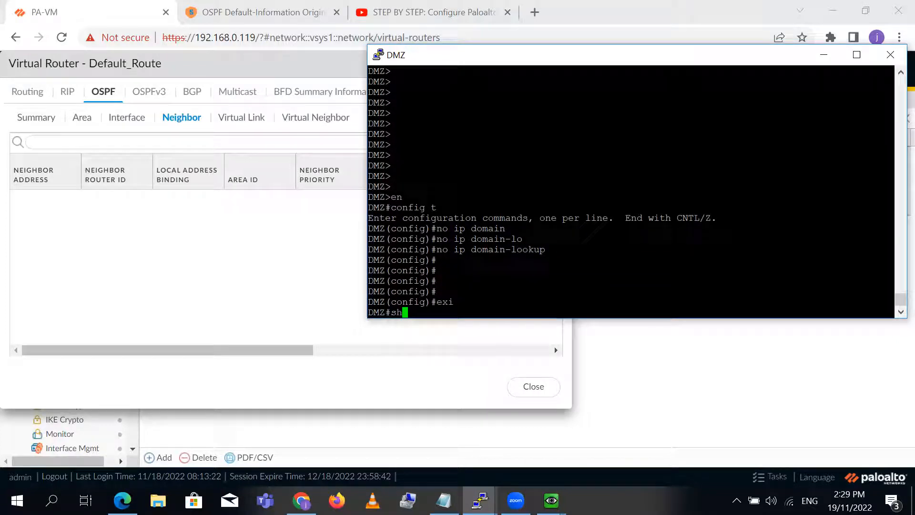
pyautogui.write(' ip int bri |')
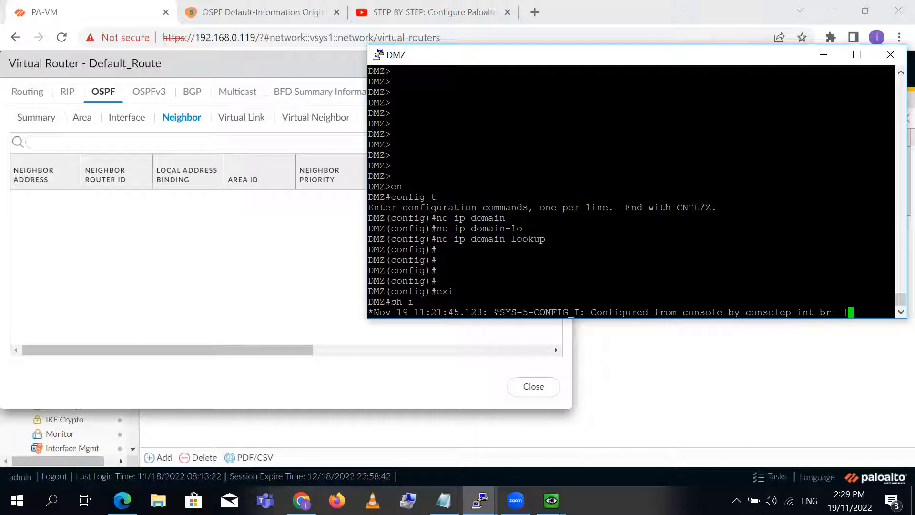
pyautogui.write(' ex unas')
pyautogui.press('Return')
pyautogui.press('Return')
pyautogui.press('Return')
# Check the DMZ router's running configuration for an OSPF section and list its OSPF neighbors
pyautogui.write('sh ru')
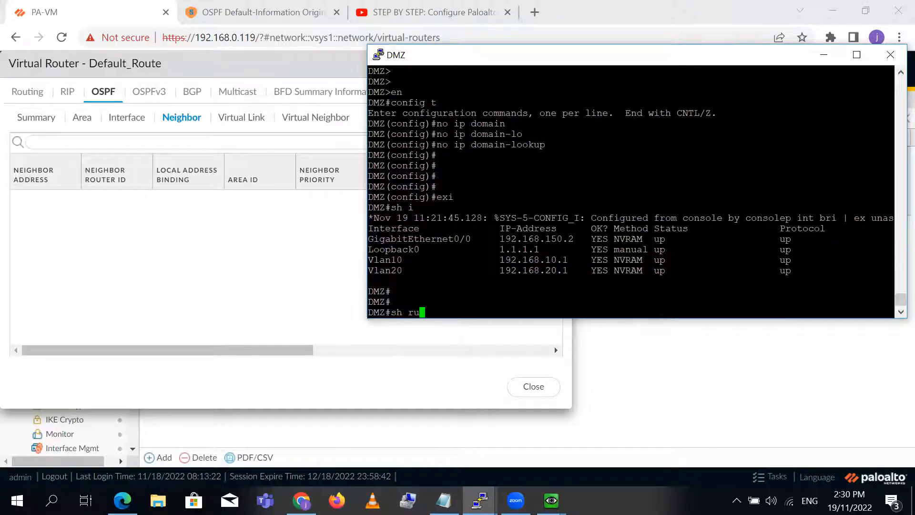
pyautogui.write('n | sec ospf')
pyautogui.press('Return')
pyautogui.press('Return')
pyautogui.write('sh ')
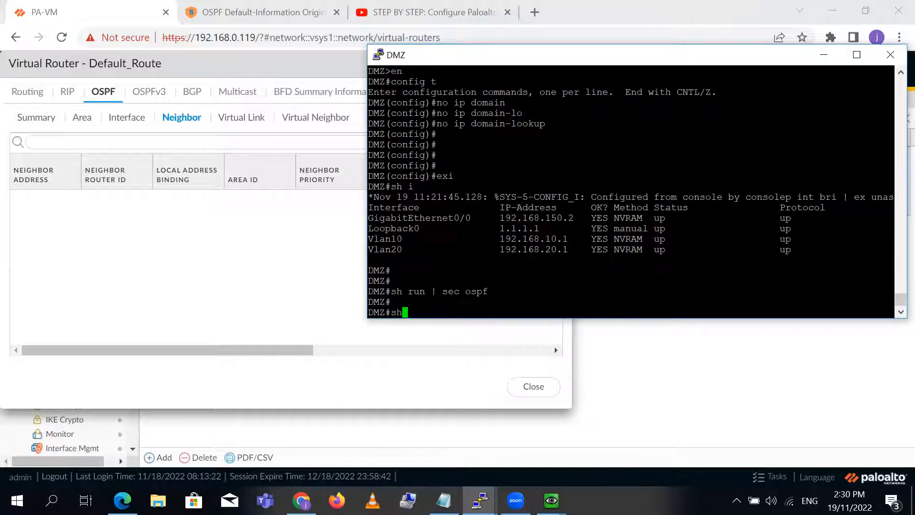
pyautogui.write('ip os')
pyautogui.press('Tab')
pyautogui.write('nei')
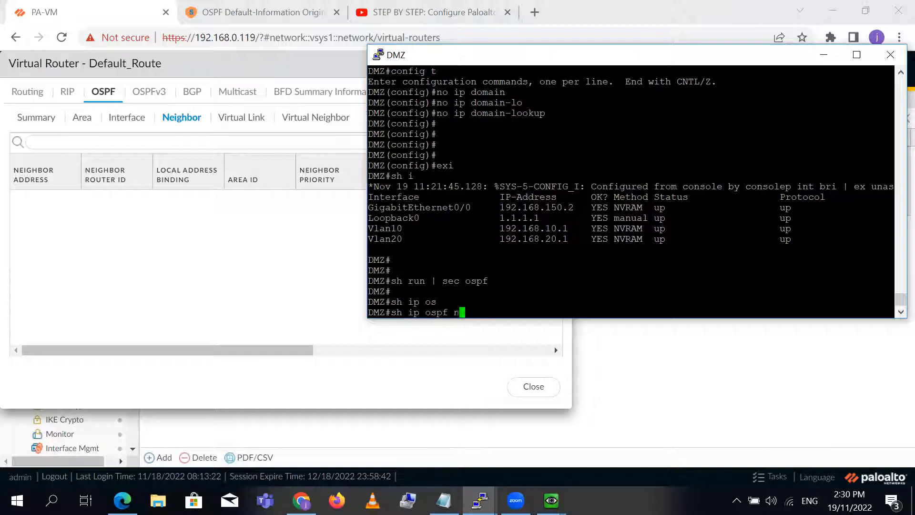
pyautogui.press('Tab')
pyautogui.press('Return')
# Create OSPF process 1 on the DMZ router with router ID 1.1.1.1
pyautogui.write('c')
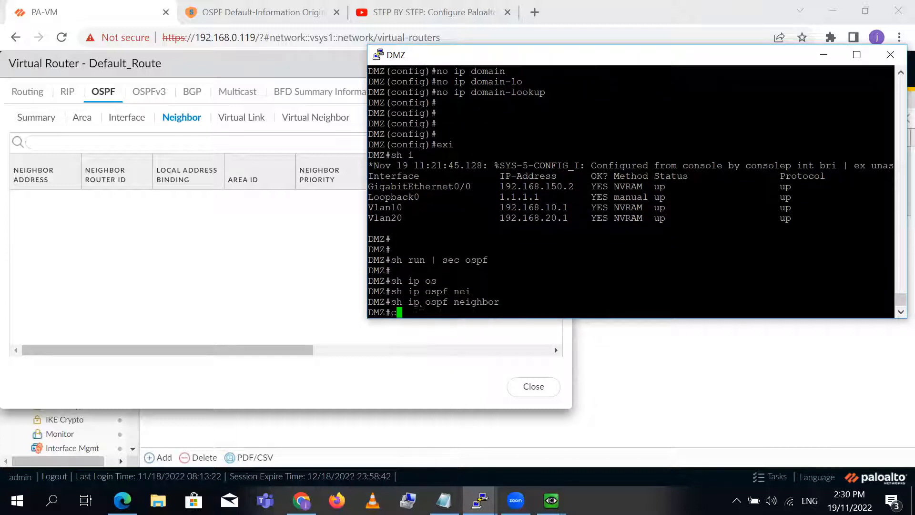
pyautogui.write('onfig t')
pyautogui.press('Return')
pyautogui.write('router os')
pyautogui.press('Tab')
pyautogui.write('1')
pyautogui.press('Return')
pyautogui.write('router)#rout')
pyautogui.press('Tab')
pyautogui.write('1.1.1.1')
pyautogui.press('Return')
pyautogui.press('Return')
# Add networks 1.1.1.1 with wildcard 0.0.0.0 and 192.168.150.0 with wildcard 0.0.0.255 to OSPF area 0
pyautogui.write('netwo')
pyautogui.press('Tab')
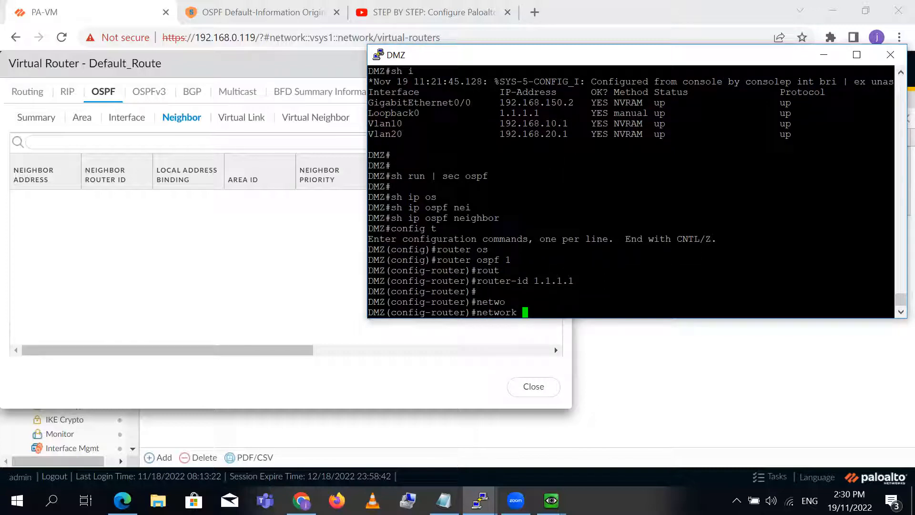
pyautogui.write('1.1.1.1 0.0.0.0 are')
pyautogui.press('Tab')
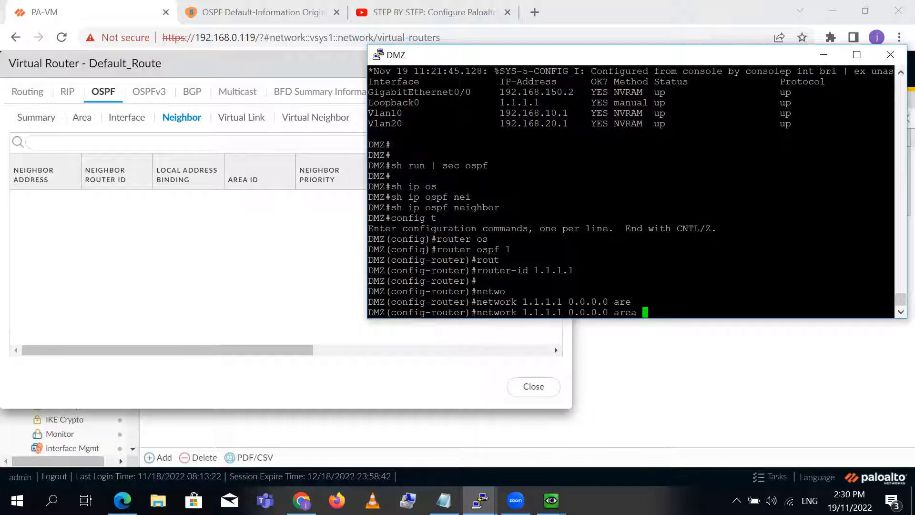
pyautogui.write('0')
pyautogui.press('Return')
pyautogui.write('network 192.168.150.0 ')
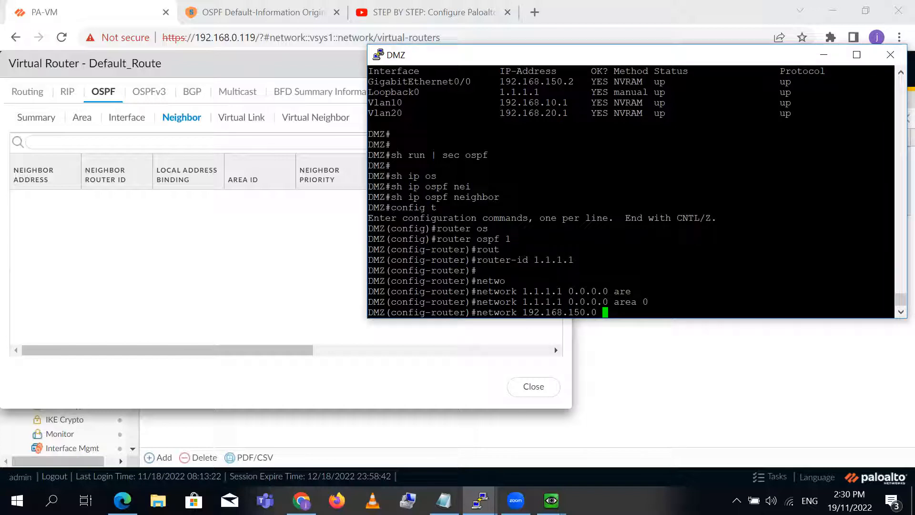
pyautogui.write('0.0.0.255 are 0')
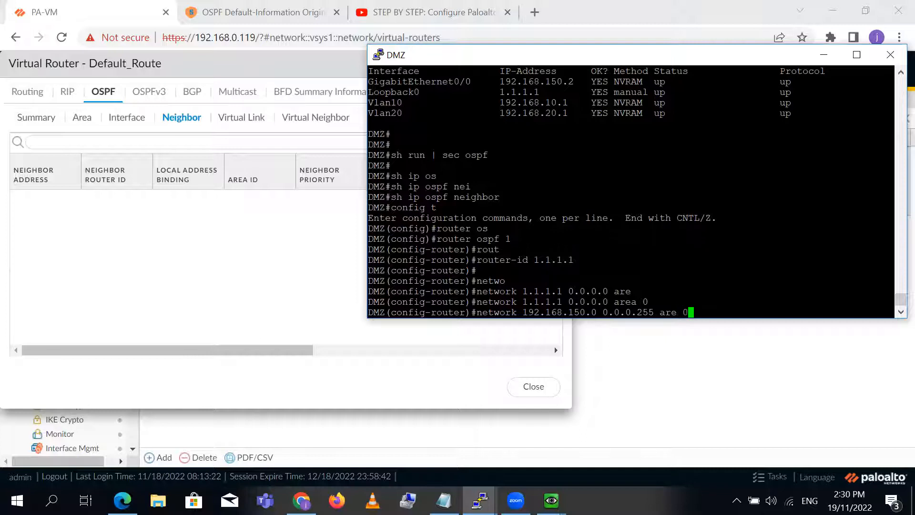
pyautogui.press('Return')
# Add network 192.158.10.0 with wildcard 0.0.0.255 to OSPF area 0
pyautogui.write('netw')
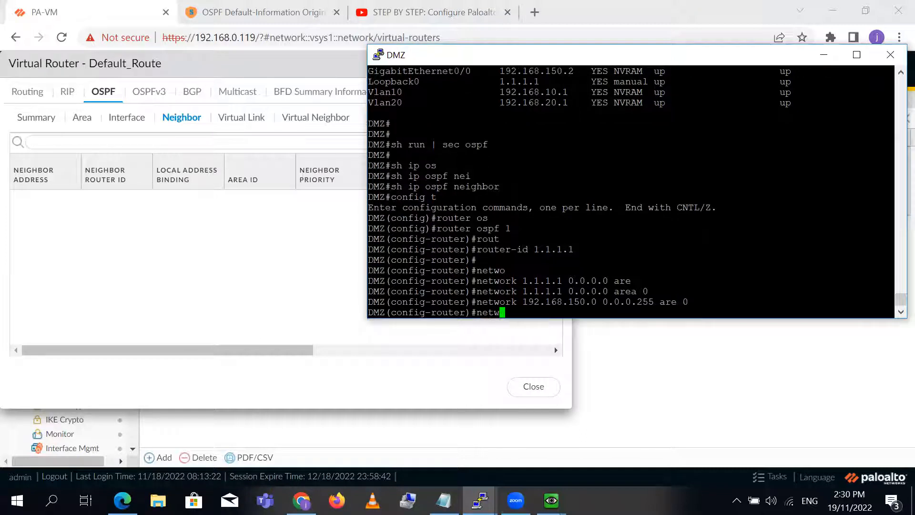
pyautogui.write('ork 192.158.1')
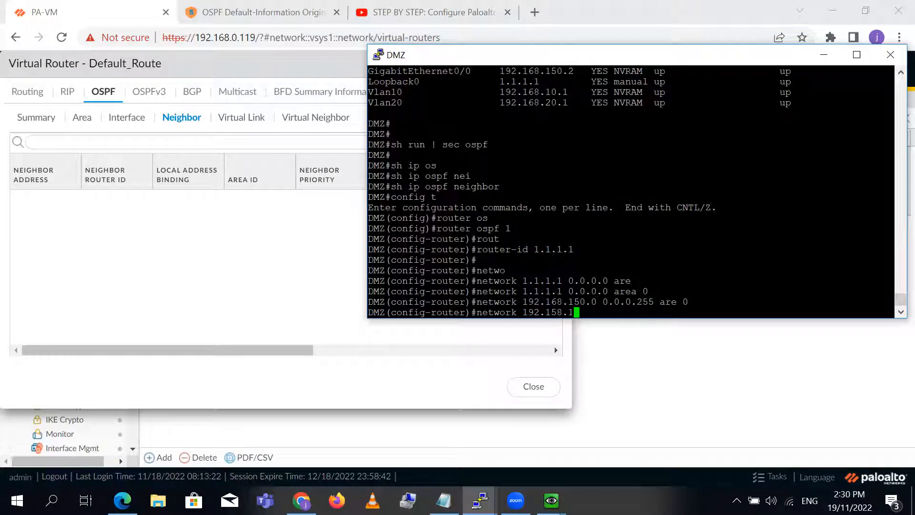
pyautogui.write('0.0 0.0.0.255 ar')
pyautogui.write('e')
pyautogui.press('Tab')
pyautogui.write('0')
pyautogui.press('Return')
# Add network 192.168.20.0 with wildcard 0.0.0.255 to OSPF area 0
pyautogui.write('netwokr')
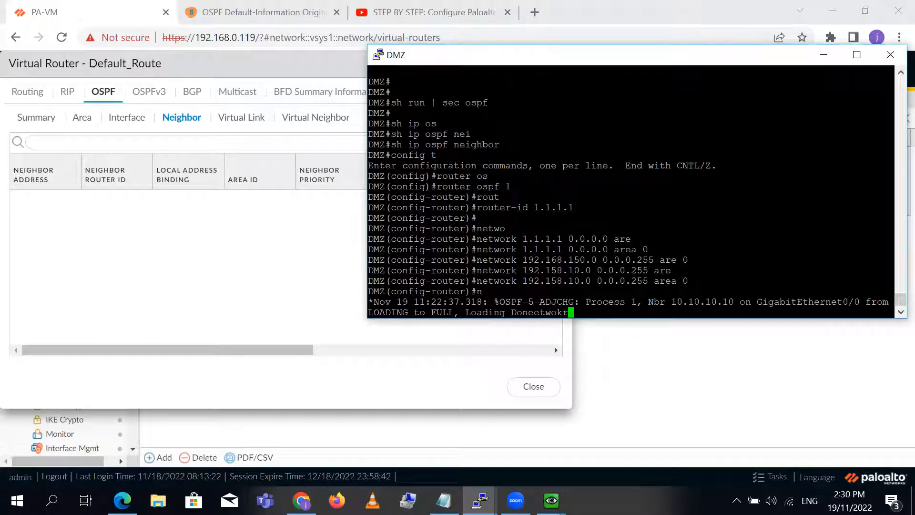
pyautogui.press('BackSpace')
pyautogui.press('BackSpace')
pyautogui.write('rk')
pyautogui.press('Tab')
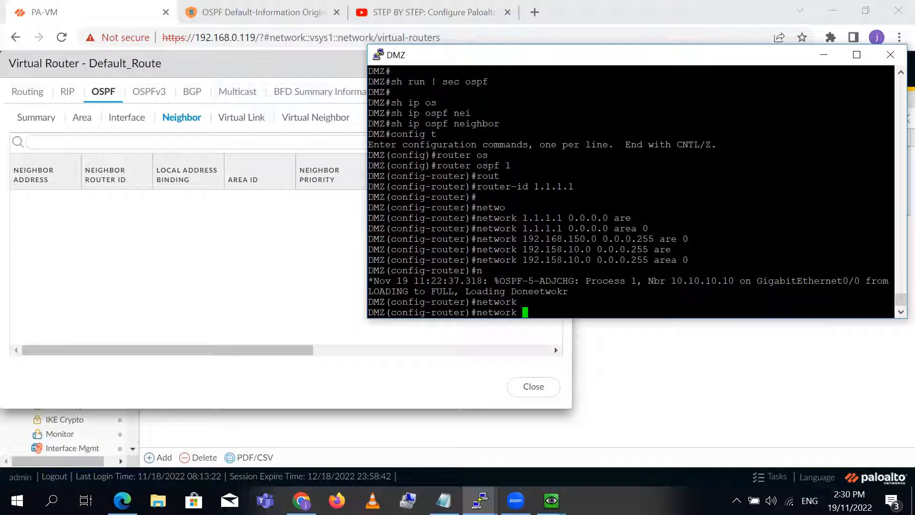
pyautogui.write('192.168.20.0 0.0.0.244')
pyautogui.press('BackSpace')
pyautogui.press('BackSpace')
pyautogui.press('BackSpace')
pyautogui.press('BackSpace')
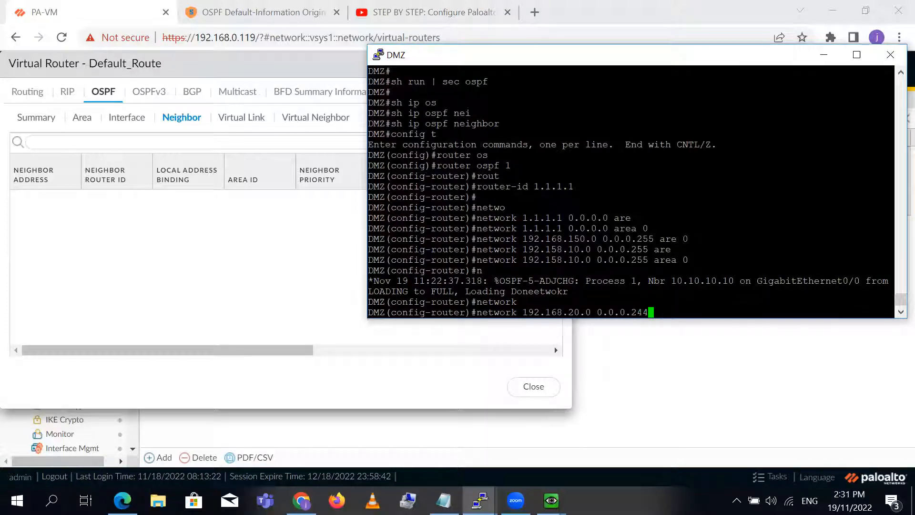
pyautogui.write('255 are')
pyautogui.press('Tab')
pyautogui.write('0')
pyautogui.press('Return')
pyautogui.press('Return')
pyautogui.press('Return')
# Leave OSPF router mode and review the OSPF section of the running configuration from configuration mode
pyautogui.write('rexio')
pyautogui.press('Return')
pyautogui.press('Return')
pyautogui.press('Return')
pyautogui.write('exi')
pyautogui.press('Return')
pyautogui.write('exix')
pyautogui.press('Return')
pyautogui.press('Return')
pyautogui.press('Return')
pyautogui.write('sh')
pyautogui.press('BackSpace')
pyautogui.press('BackSpace')
pyautogui.press('BackSpace')
pyautogui.write('dp sjpw')
pyautogui.press('BackSpace')
pyautogui.press('BackSpace')
pyautogui.press('BackSpace')
pyautogui.press('BackSpace')
pyautogui.press('BackSpace')
pyautogui.press('BackSpace')
pyautogui.write('o s')
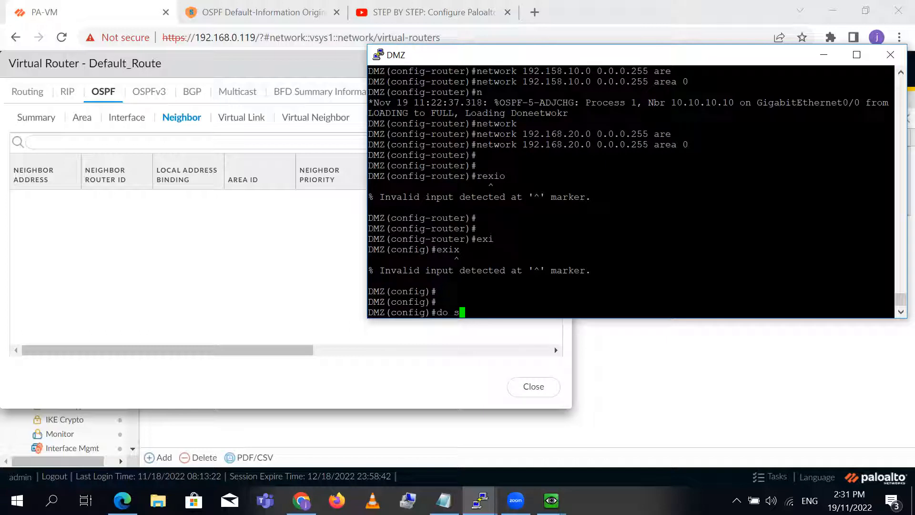
pyautogui.write('h run | sec osp')
pyautogui.write('g')
pyautogui.write('f')
pyautogui.press('Return')
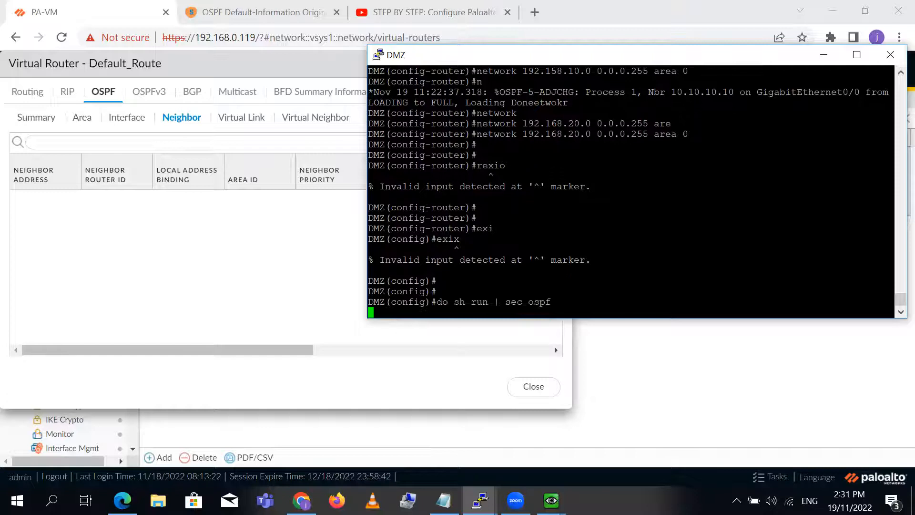
pyautogui.press('Return')
# Re-enter OSPF process 1 and remove the mistaken 192.158.10.0 0.0.0.255 area 0 network statement
pyautogui.write('config t')
pyautogui.press('Return')
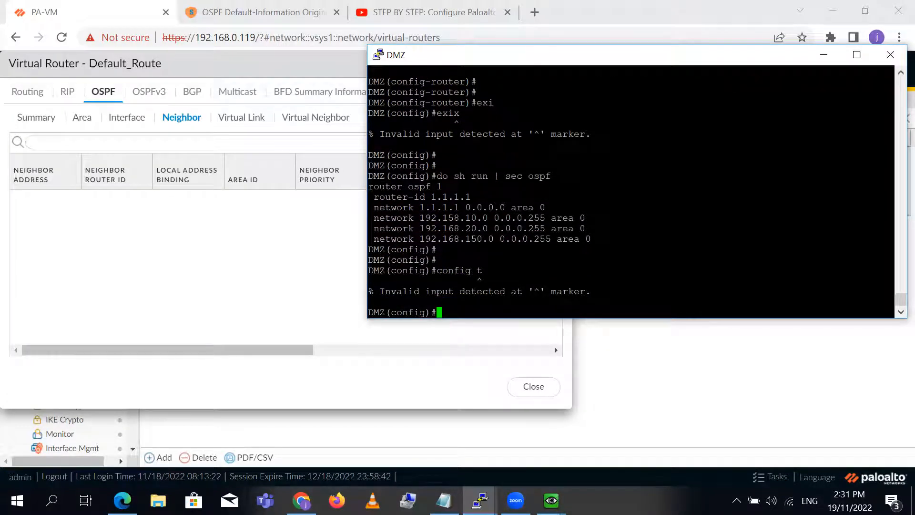
pyautogui.tripleClick(450, 218)
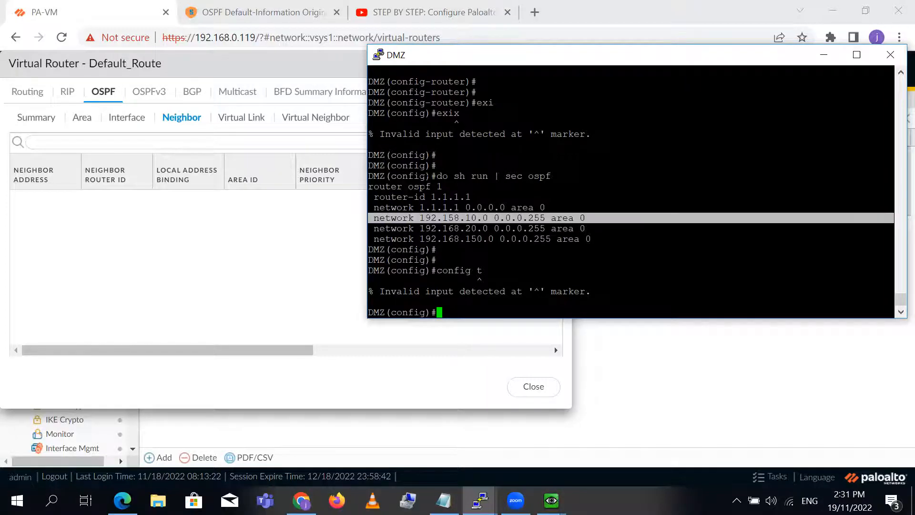
pyautogui.tripleClick(425, 176)
pyautogui.tripleClick(417, 186)
pyautogui.rightClick(417, 179)
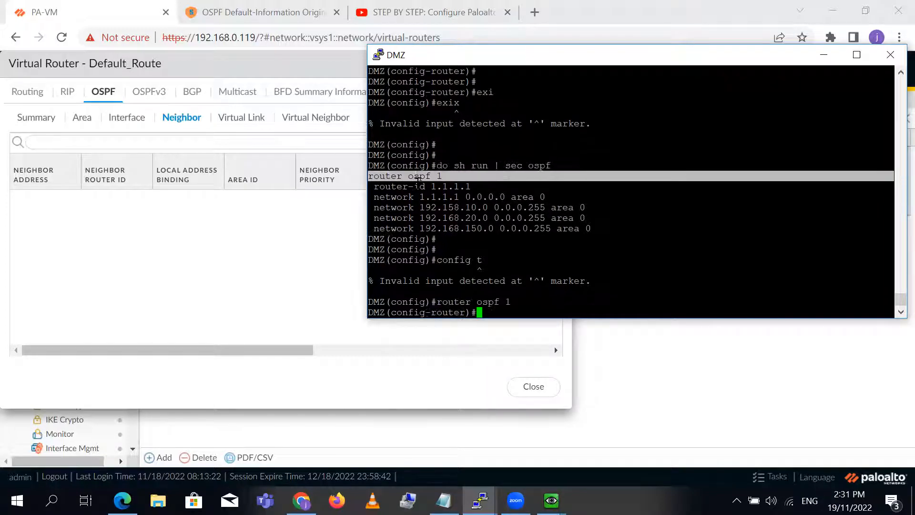
pyautogui.write('no')
pyautogui.tripleClick(438, 205)
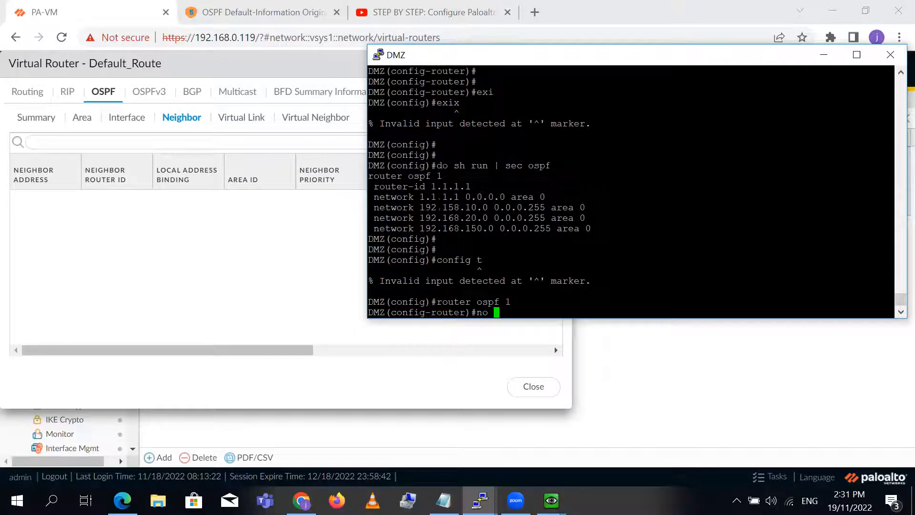
pyautogui.rightClick(438, 205)
pyautogui.press('Return')
pyautogui.press('Return')
# Add network 192.168.10.0 with wildcard 0.0.0.255 to OSPF area 0 and return to privileged mode
pyautogui.write('network ')
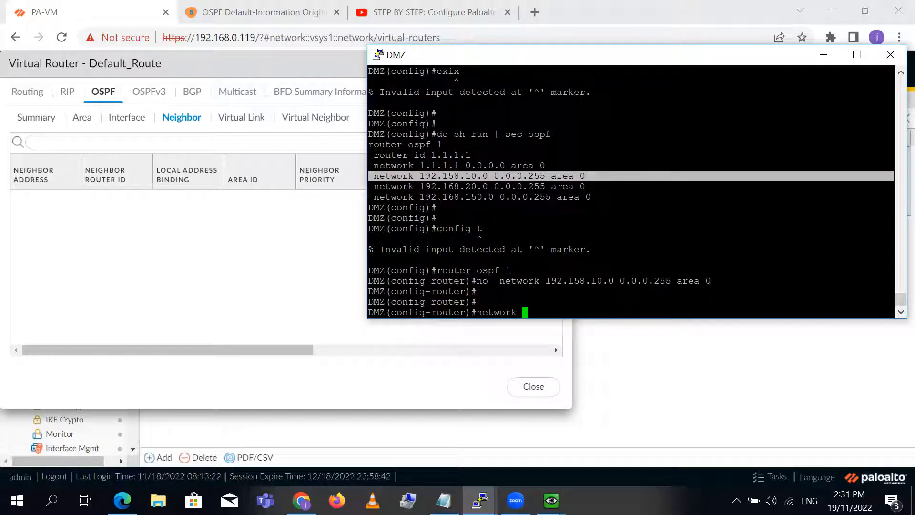
pyautogui.write('192.168.10.0 0.')
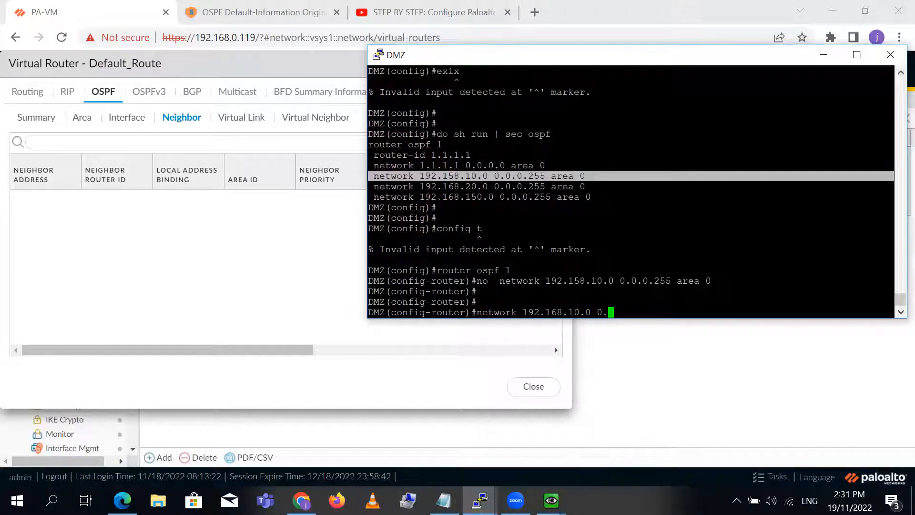
pyautogui.write('0.0.255 are')
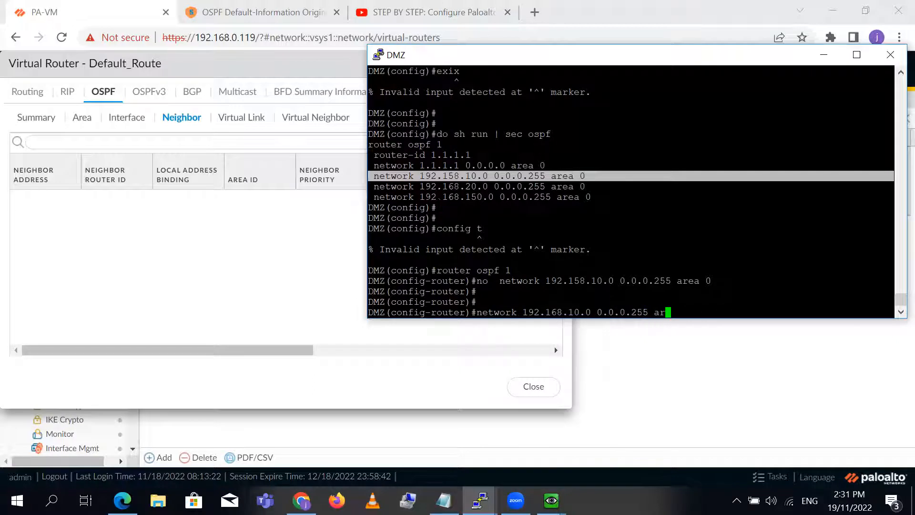
pyautogui.press('Tab')
pyautogui.write('0')
pyautogui.press('Return')
pyautogui.press('Return')
pyautogui.press('Return')
pyautogui.write('exi')
pyautogui.press('Return')
pyautogui.write('exi')
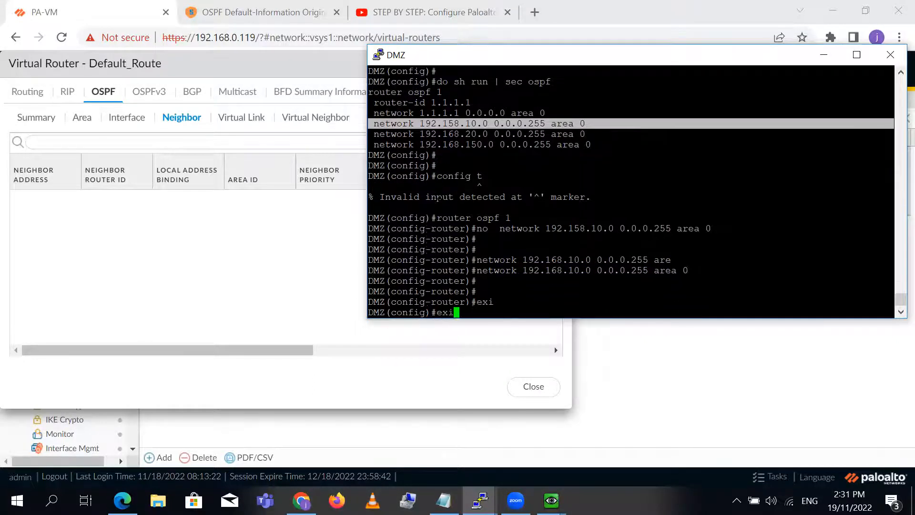
pyautogui.press('Return')
# Review the OSPF section of the DMZ router's running configuration from privileged mode
pyautogui.press('Return')
pyautogui.press('Return')
pyautogui.write('sh run | sec os')
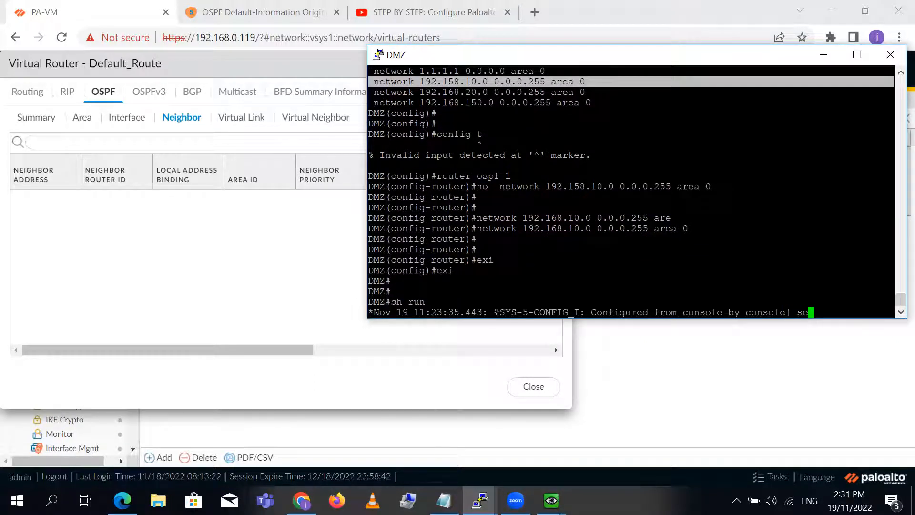
pyautogui.write('pf')
pyautogui.press('Return')
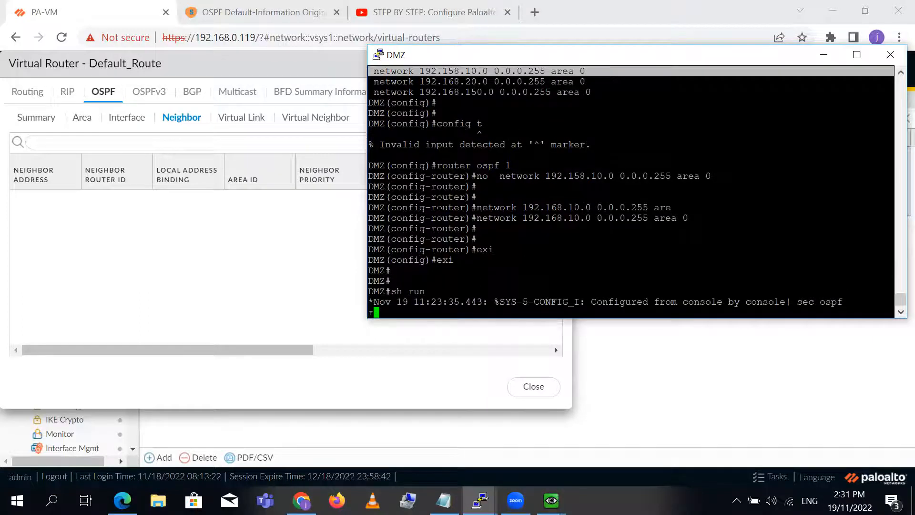
pyautogui.press('Return')
pyautogui.press('Return')
pyautogui.press('Return')
pyautogui.press('Return')
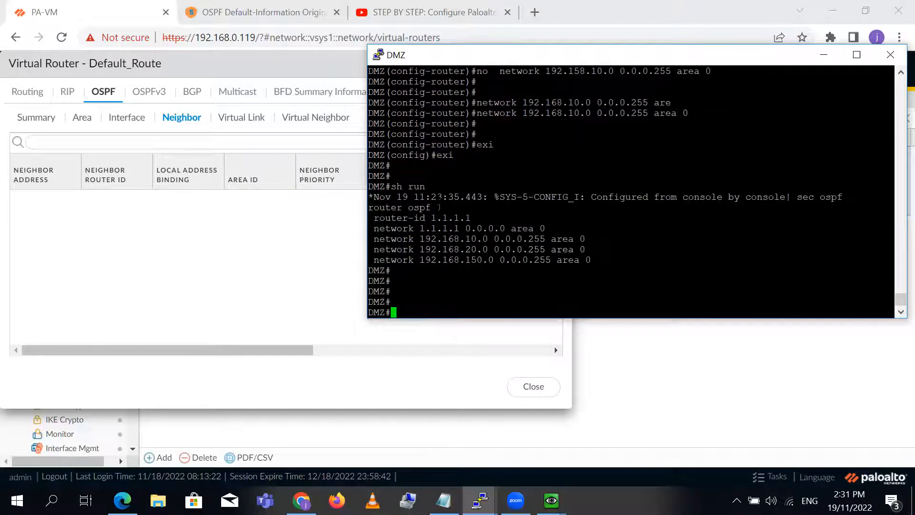
# List the OSPF neighbors of the DMZ router
pyautogui.write('sh ip sos')
pyautogui.press('Tab')
pyautogui.press('BackSpace')
pyautogui.press('BackSpace')
pyautogui.write('s')
pyautogui.press('Tab')
pyautogui.write('pf nei')
pyautogui.press('Tab')
pyautogui.press('Return')
pyautogui.press('Return')
pyautogui.press('Return')
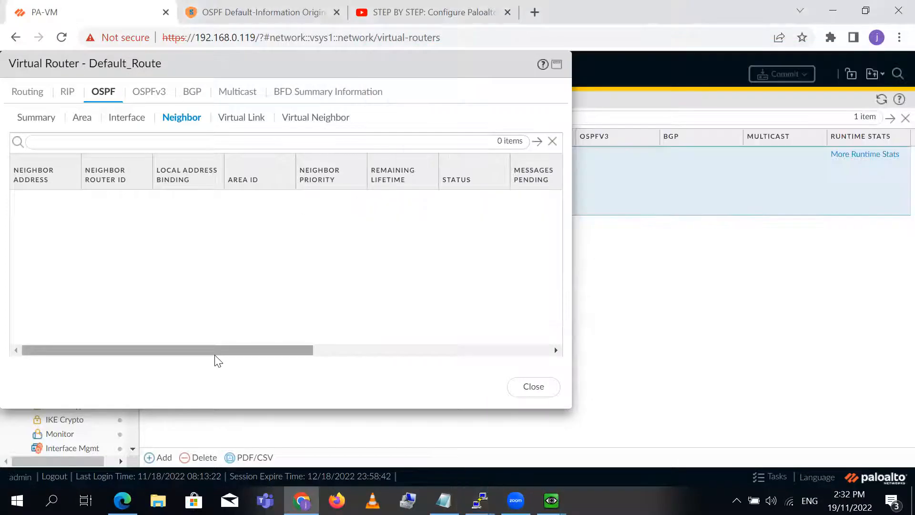
# Switch to the Palo Alto web interface, reload Default_Route's runtime stats and examine its OSPF neighbor details at full dialog size
pyautogui.click(216, 359)
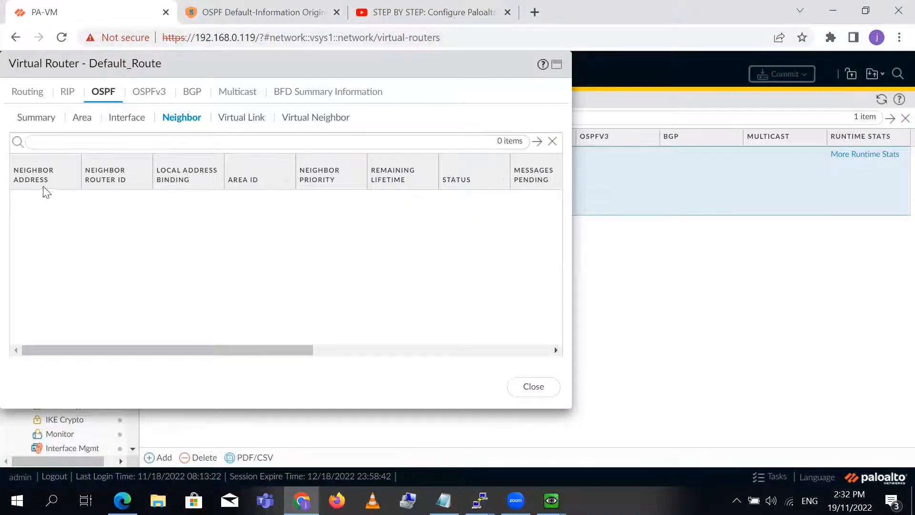
pyautogui.click(126, 119)
pyautogui.click(176, 124)
pyautogui.click(534, 388)
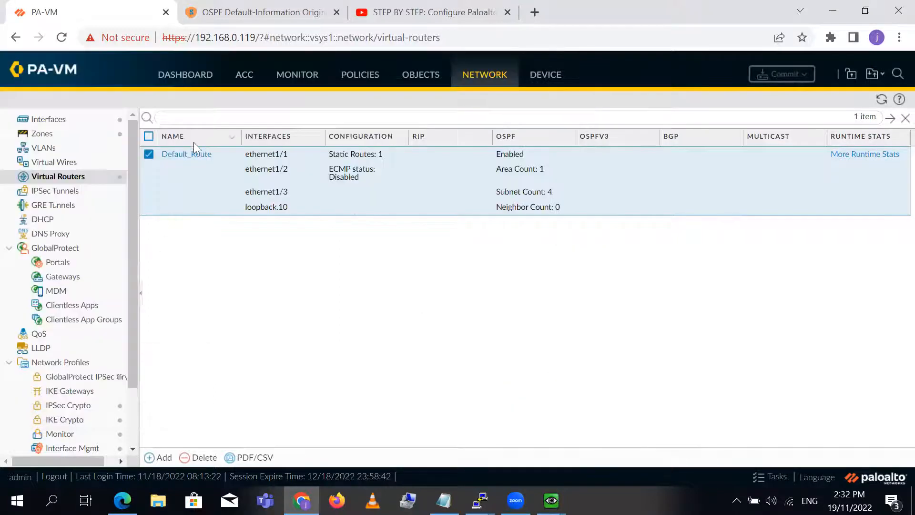
pyautogui.click(876, 155)
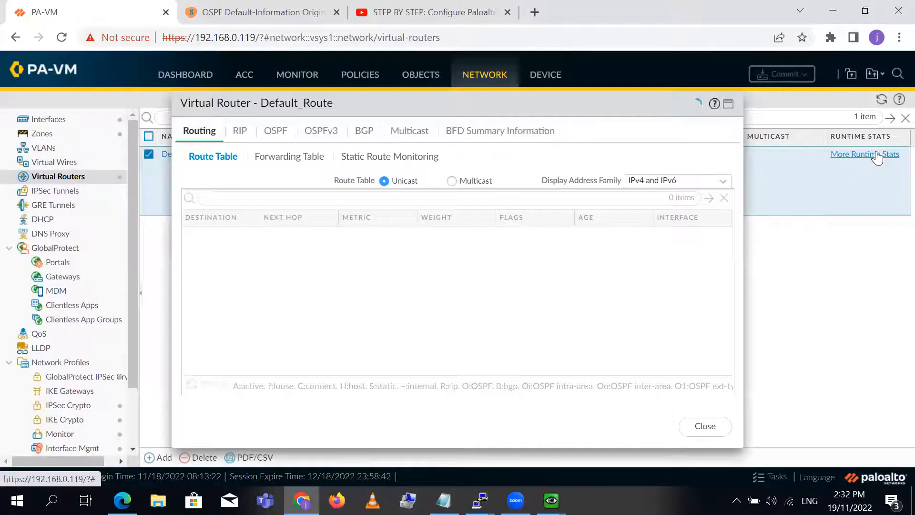
pyautogui.click(274, 133)
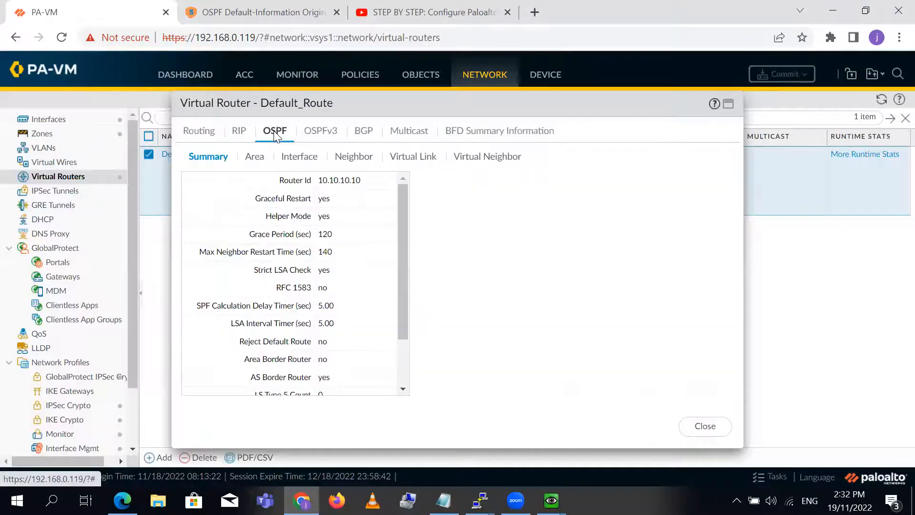
pyautogui.click(355, 158)
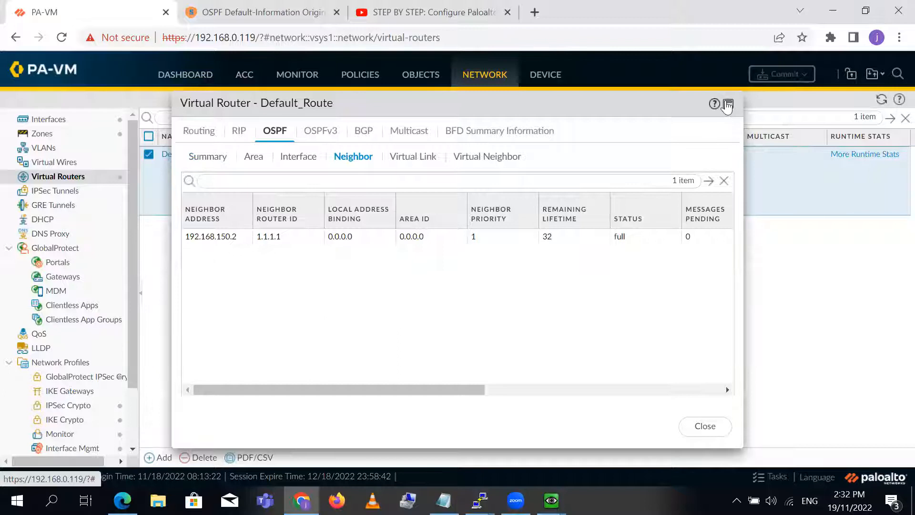
pyautogui.click(728, 104)
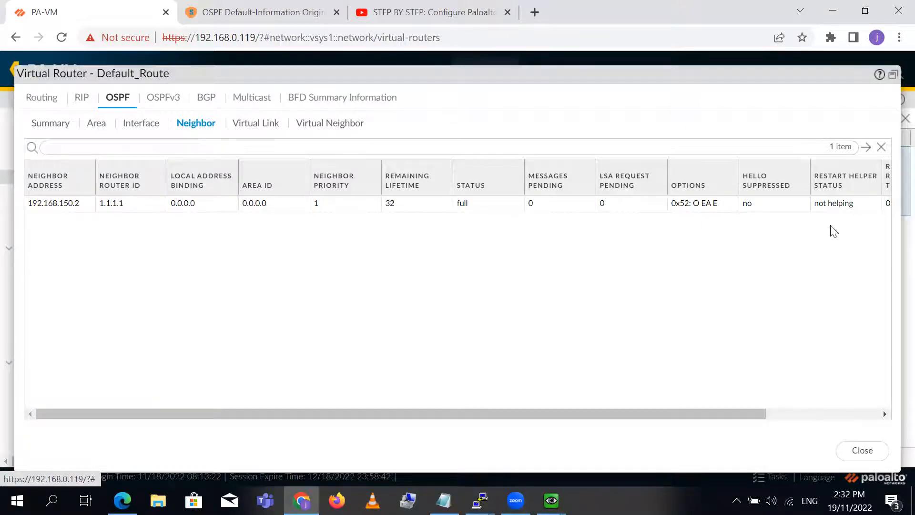
pyautogui.click(893, 74)
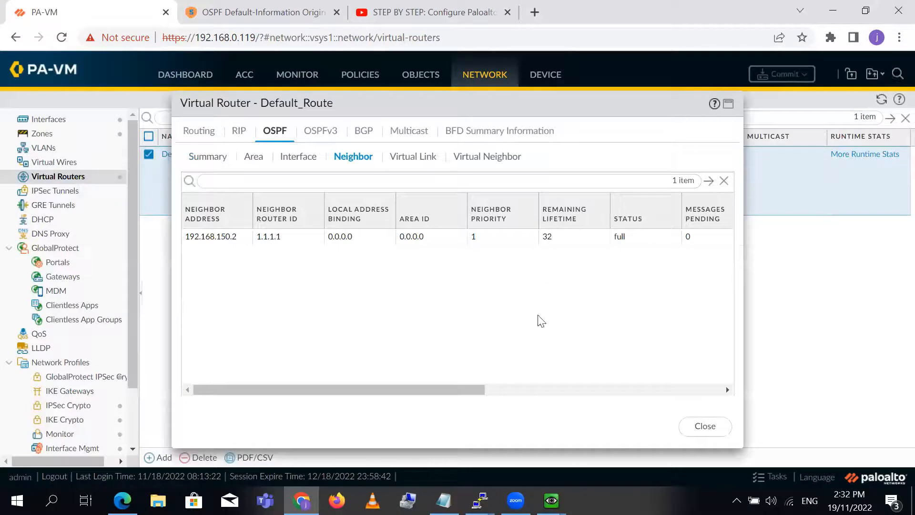
pyautogui.click(711, 424)
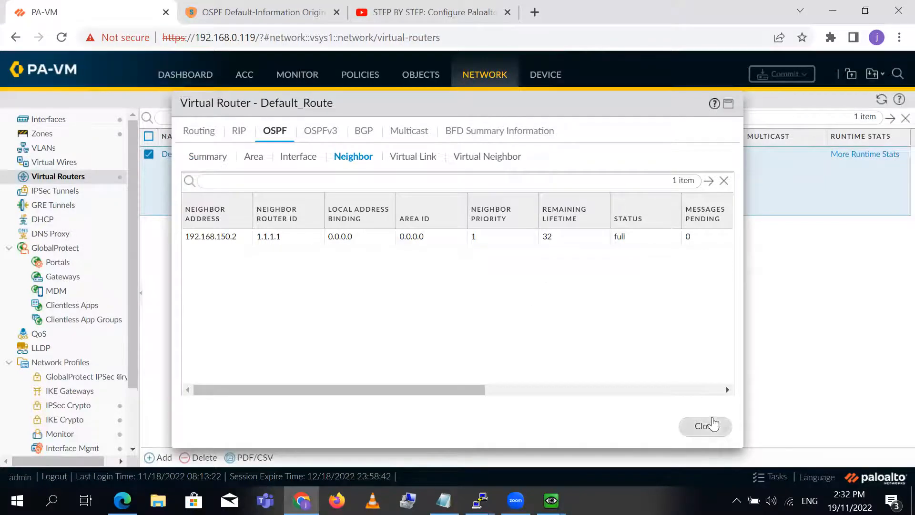
# Switch to the EVE topology to view the network layout and bring up the Distribution switch console
pyautogui.click(122, 500)
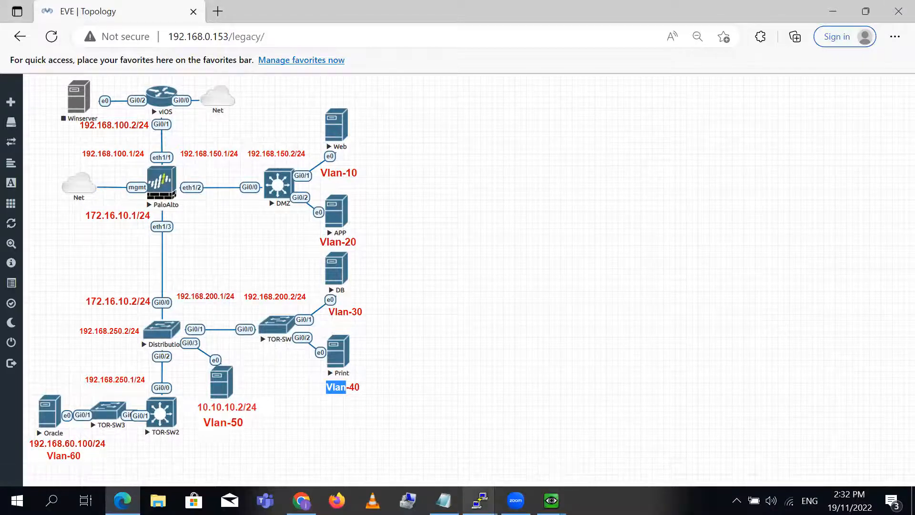
pyautogui.click(480, 501)
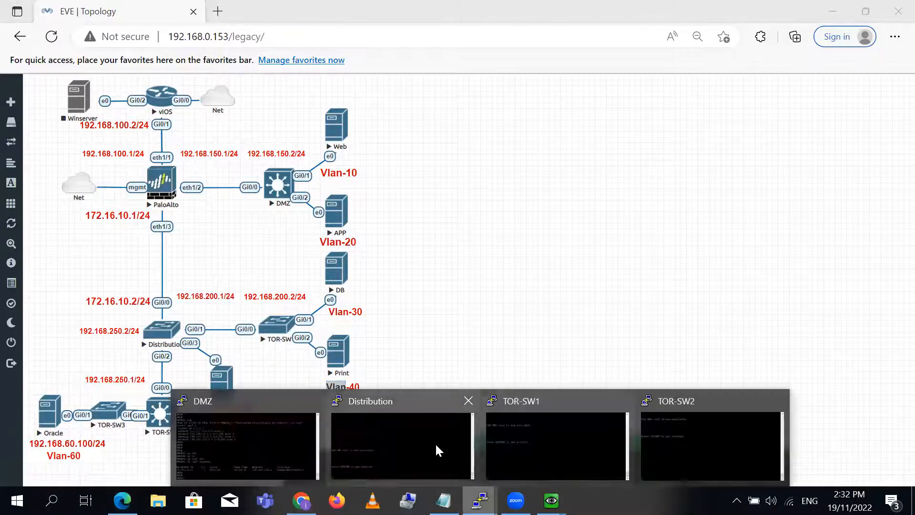
pyautogui.click(392, 440)
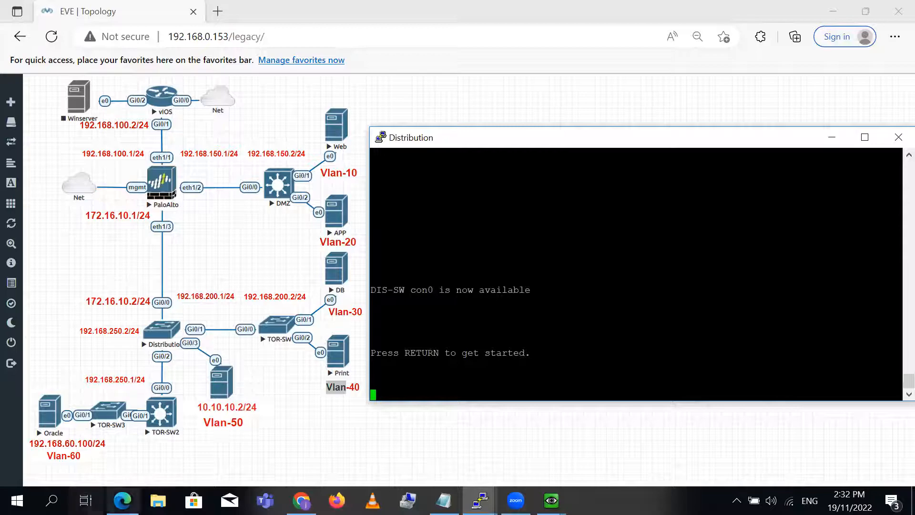
# Return to the Palo Alto web interface and recheck the OSPF neighbors in Default_Route's runtime stats
pyautogui.click(301, 500)
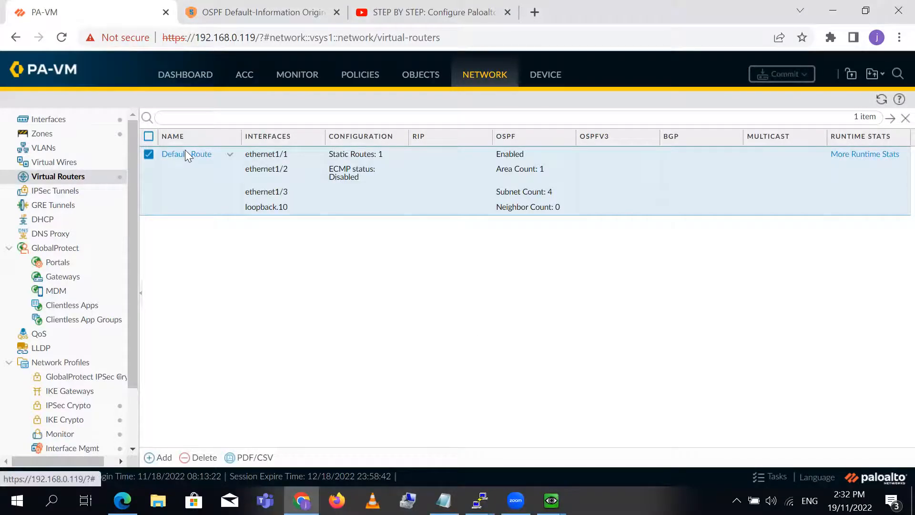
pyautogui.click(186, 153)
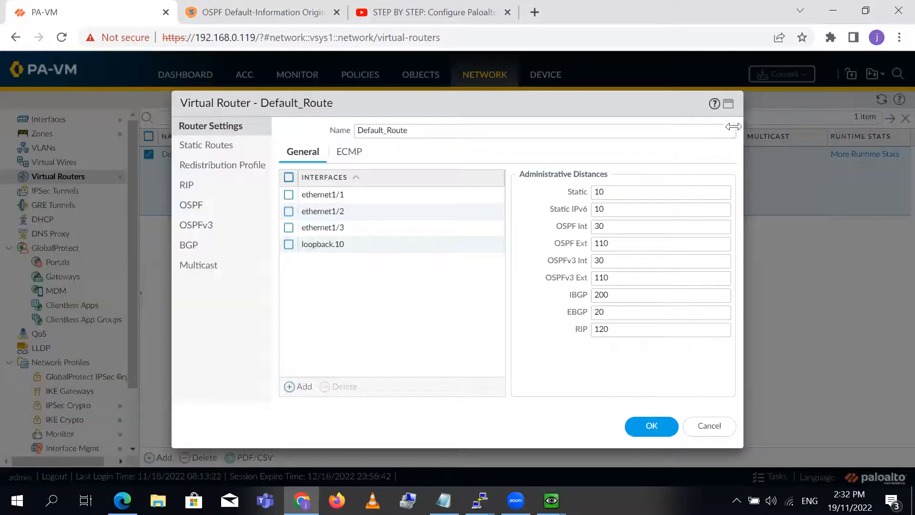
pyautogui.click(715, 429)
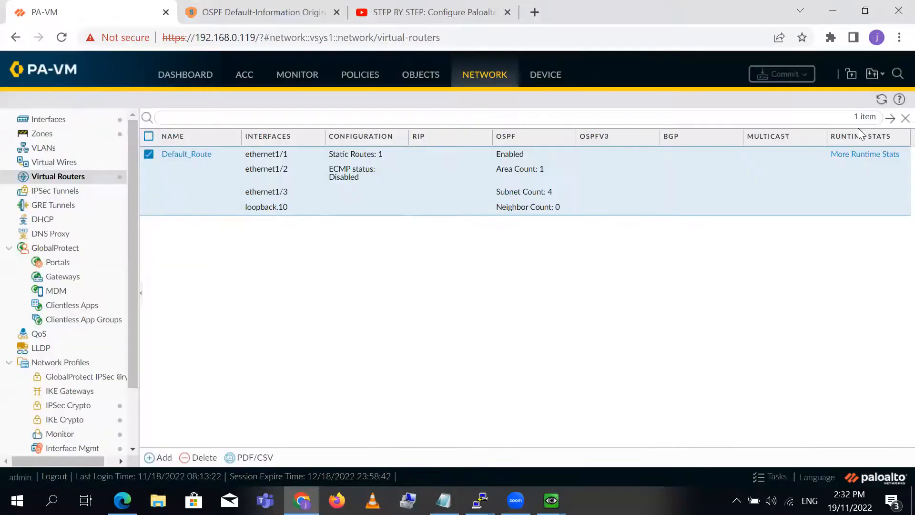
pyautogui.click(863, 159)
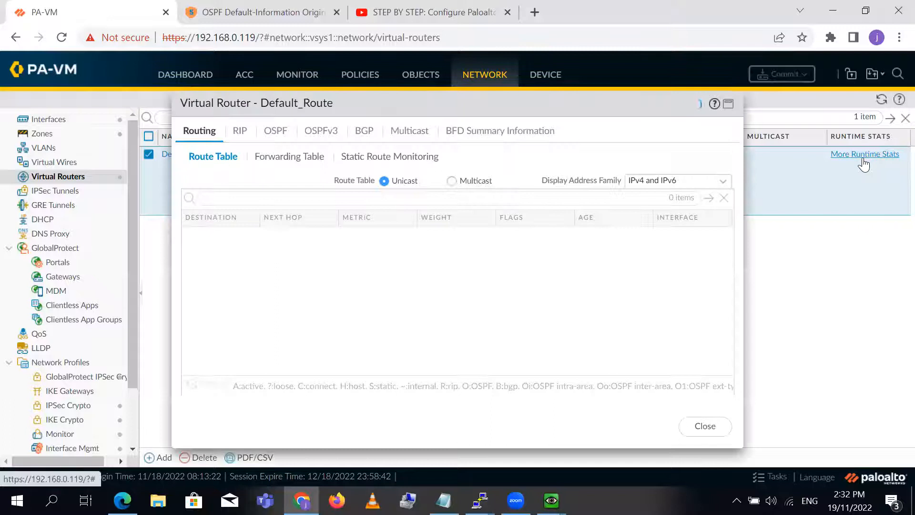
pyautogui.click(280, 132)
pyautogui.click(345, 158)
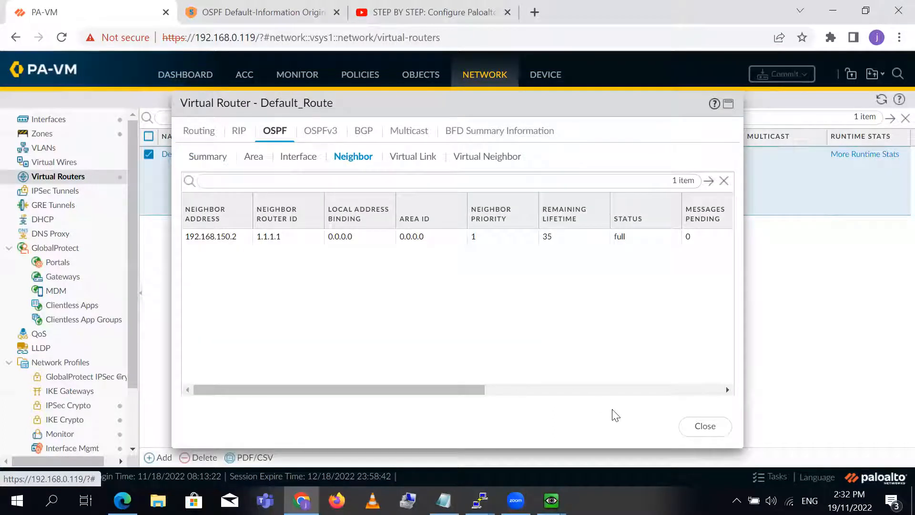
# Switch to the Distribution switch console, start its session and enter privileged mode and global configuration mode
pyautogui.moveTo(479, 500)
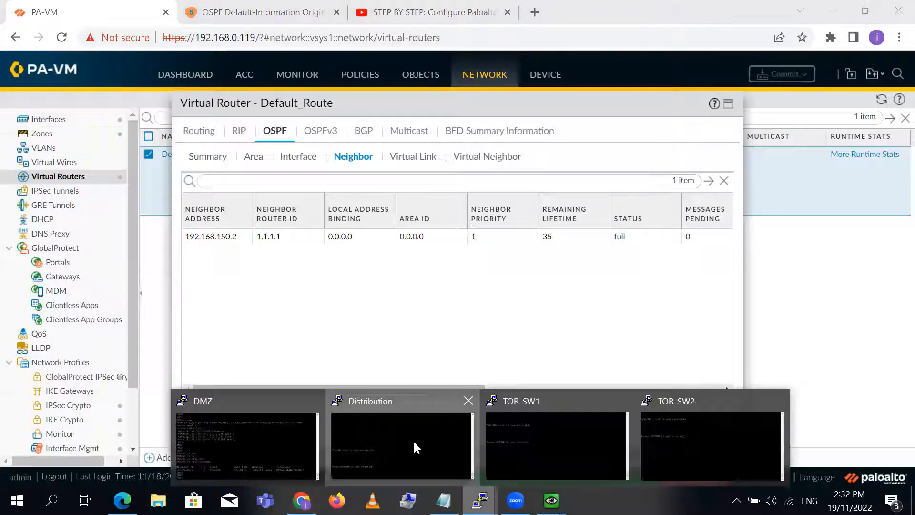
pyautogui.click(413, 440)
pyautogui.press('Return')
pyautogui.press('Return')
pyautogui.press('Return')
pyautogui.press('Return')
pyautogui.press('Return')
pyautogui.press('Return')
pyautogui.press('Return')
pyautogui.press('Return')
pyautogui.press('Return')
pyautogui.write('en')
pyautogui.press('Return')
pyautogui.press('Return')
pyautogui.write('config t')
pyautogui.press('Return')
pyautogui.press('Return')
# Disable IP domain lookup on the Distribution switch
pyautogui.write('no ip domain')
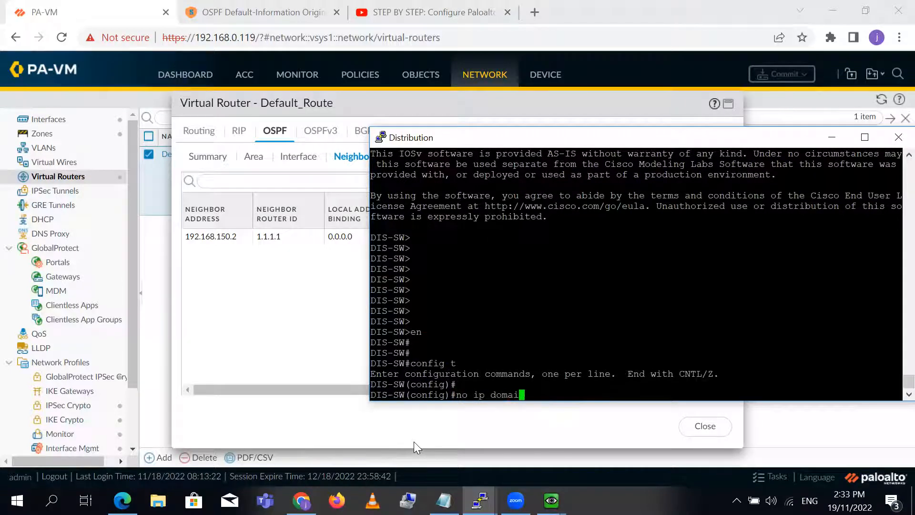
pyautogui.press('Tab')
pyautogui.write('-loo')
pyautogui.press('Tab')
pyautogui.press('Return')
pyautogui.press('Return')
pyautogui.press('Return')
pyautogui.press('Return')
pyautogui.press('Return')
pyautogui.press('Return')
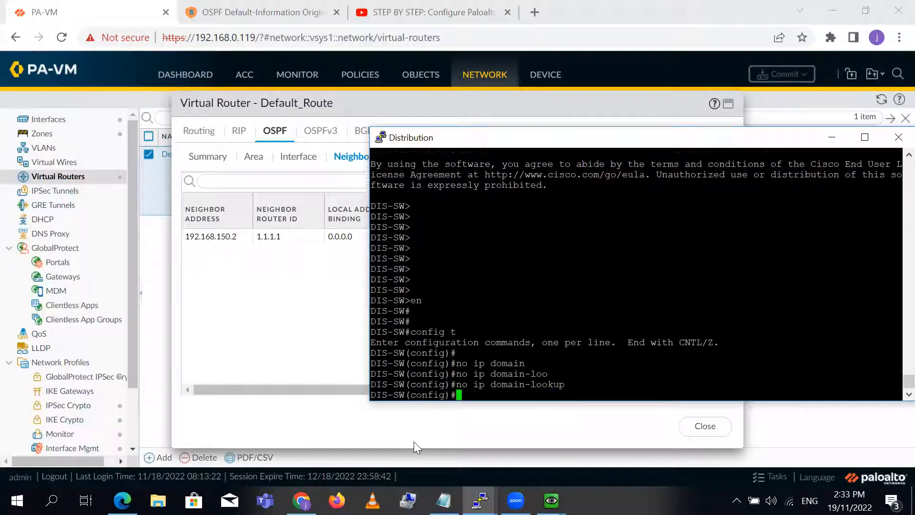
# List the Distribution switch's brief IP interface status, excluding unassigned interfaces
pyautogui.write('do sh ')
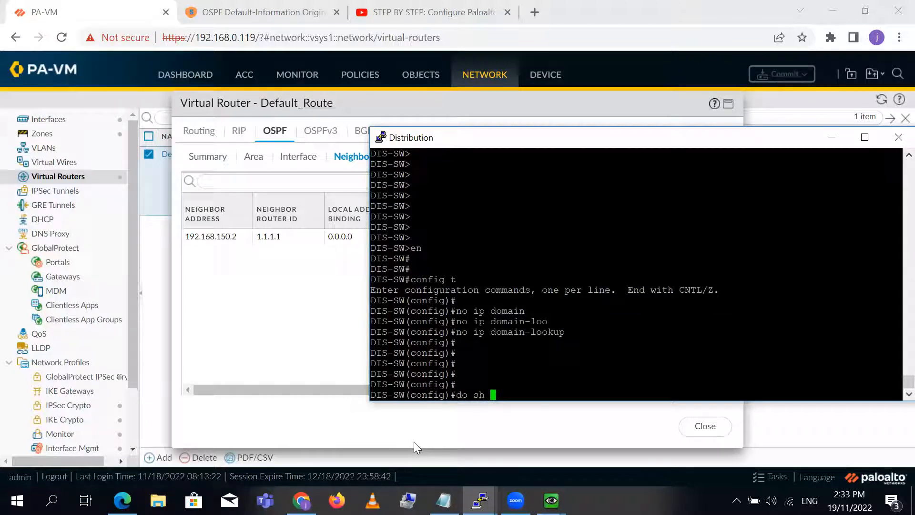
pyautogui.write('ip int bri | ex unas')
pyautogui.press('Return')
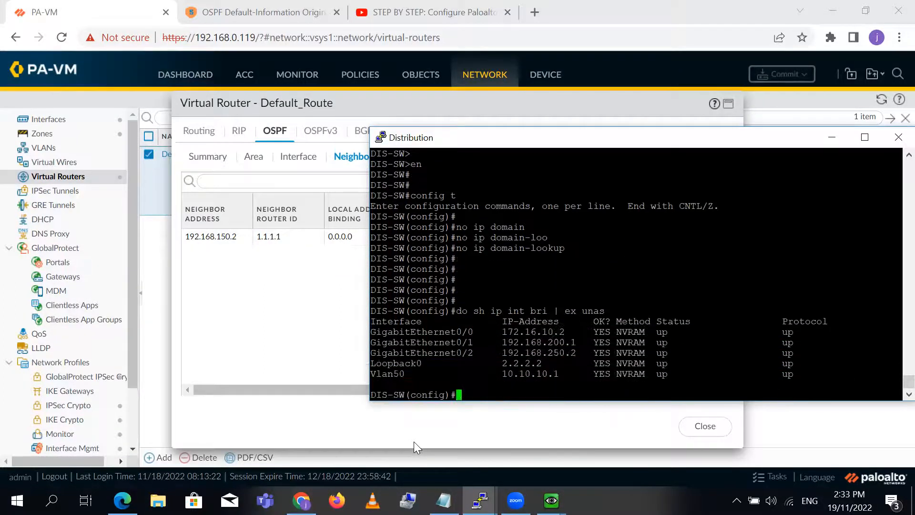
pyautogui.press('Return')
pyautogui.press('Return')
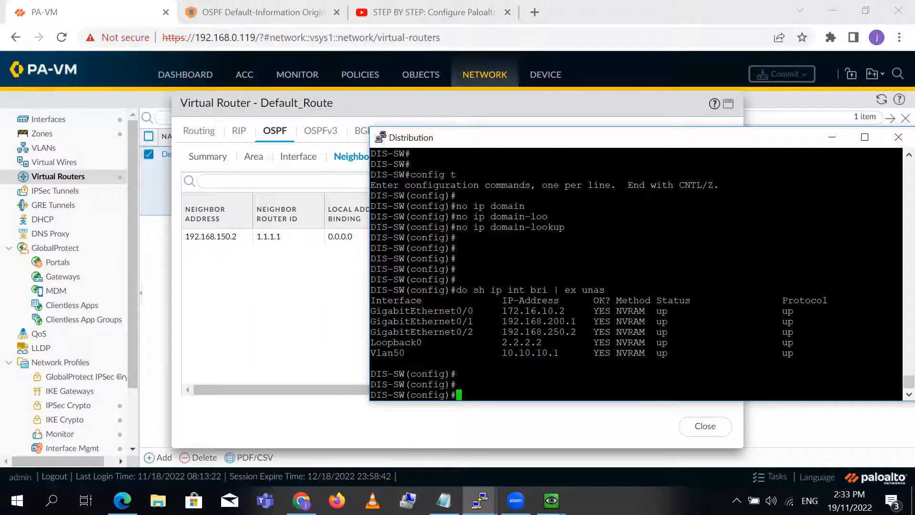
# Try to remove interface loopback 50 from the Distribution switch
pyautogui.write('cofnig t')
pyautogui.press('Return')
pyautogui.write('config t')
pyautogui.press('Return')
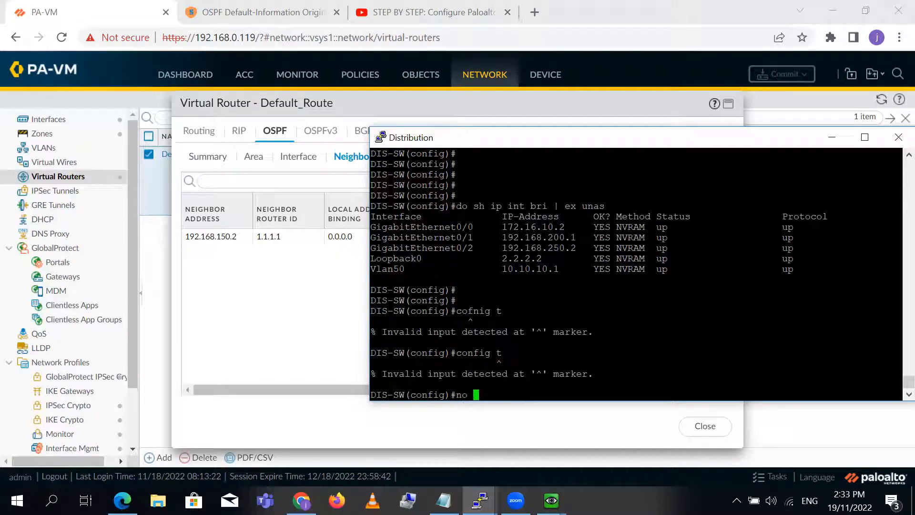
pyautogui.write('no int loo 50')
pyautogui.press('Return')
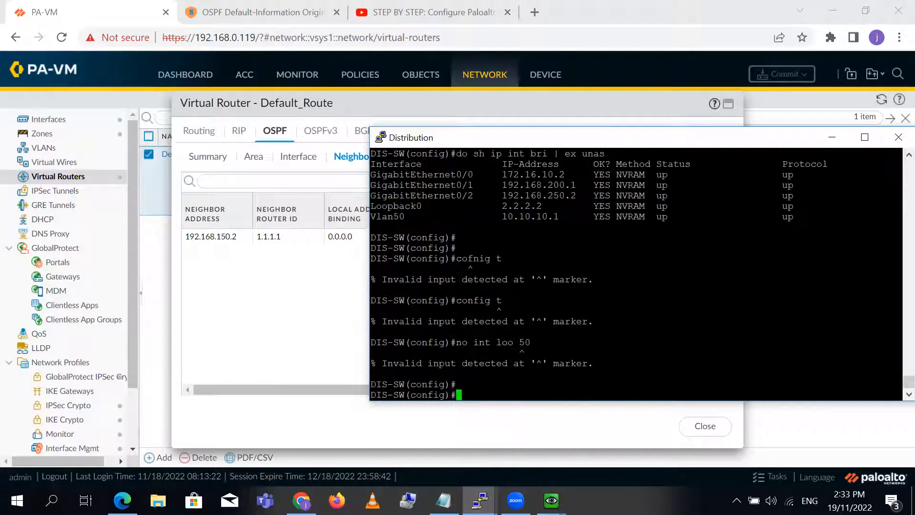
pyautogui.press('Return')
pyautogui.press('Return')
# Create interface loopback 1 on the Distribution switch and try to assign it IP address 2.2.2.2 with mask 255.255.255.255
pyautogui.write('int loop1')
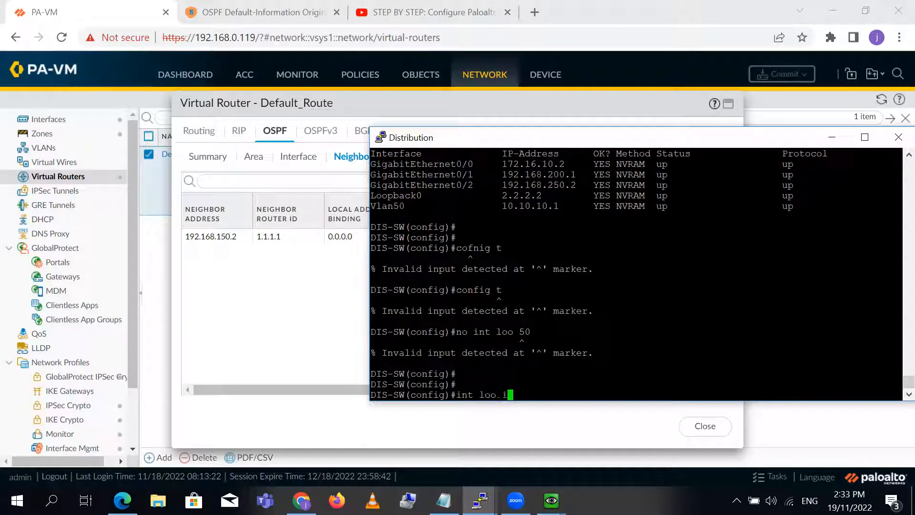
pyautogui.press('Return')
pyautogui.write('ip add')
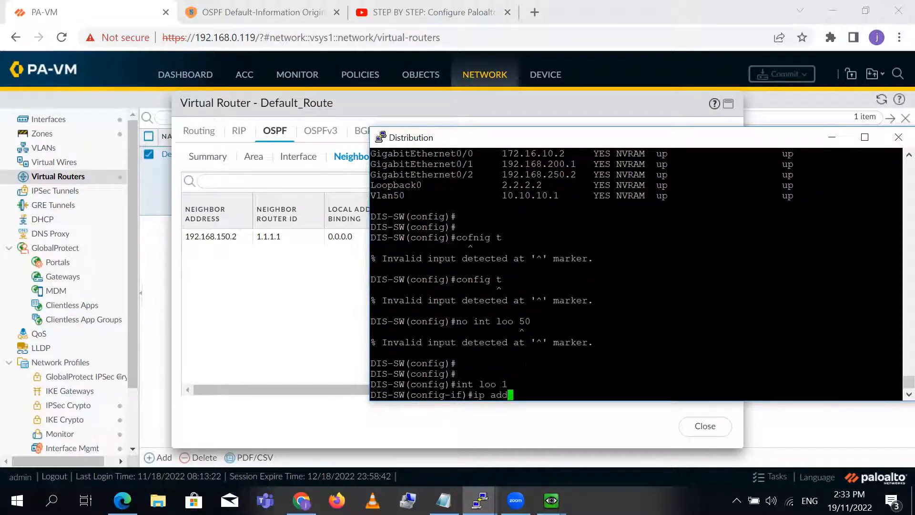
pyautogui.press('Tab')
pyautogui.write('2.2.2')
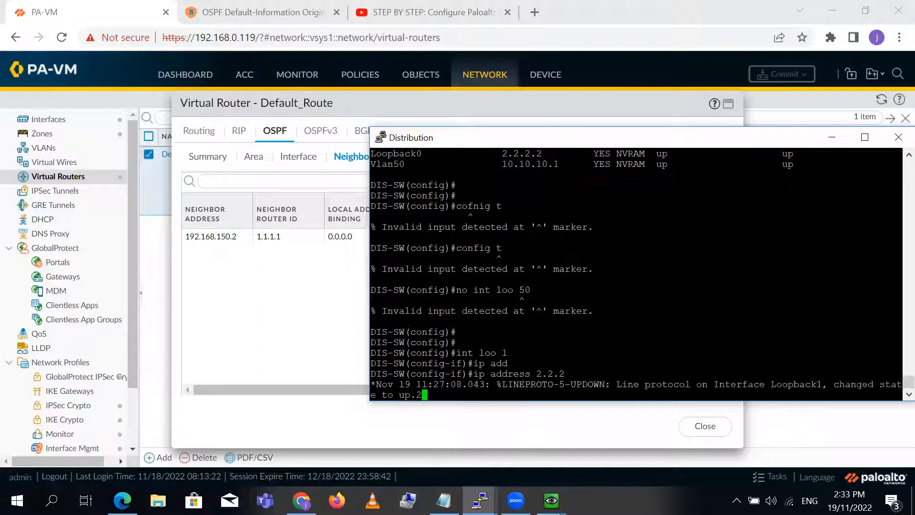
pyautogui.write('.2 255.255.255.255')
pyautogui.press('Return')
pyautogui.press('Return')
pyautogui.press('Return')
pyautogui.press('Return')
pyautogui.press('Return')
pyautogui.write('exi')
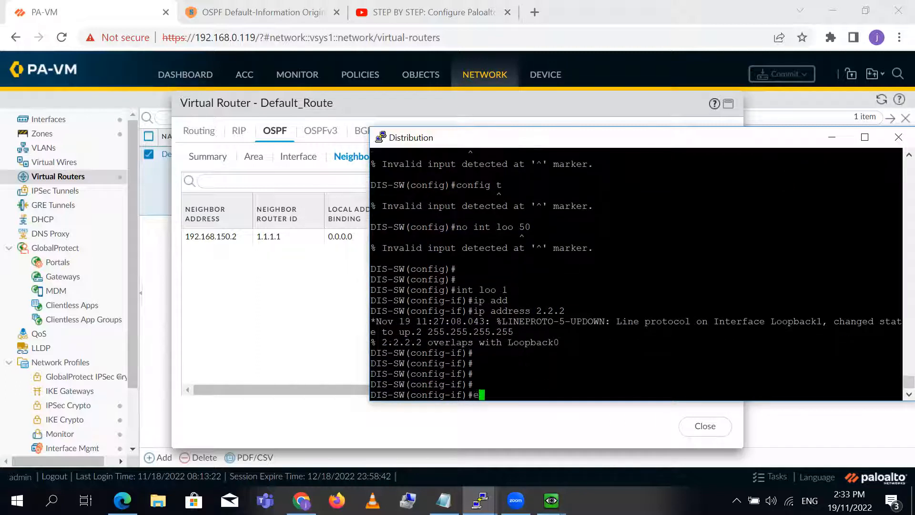
# Leave interface and global configuration modes on the Distribution switch
pyautogui.press('Return')
pyautogui.write('exi')
pyautogui.press('Return')
pyautogui.press('Return')
pyautogui.press('Return')
# List the Distribution switch's interfaces that have IP addresses with sh ip int bri | ex unas
pyautogui.write('sh ru')
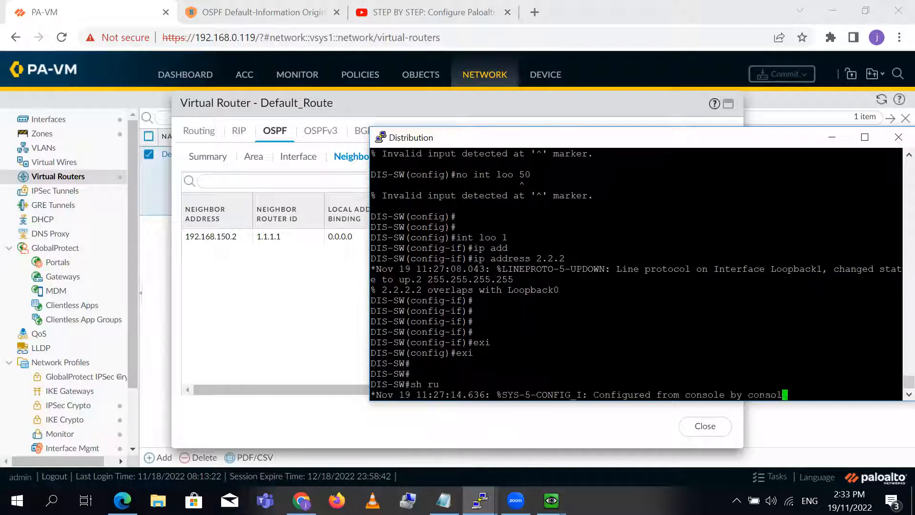
pyautogui.write('ip int bri | ex unas')
pyautogui.press('Return')
pyautogui.press('Return')
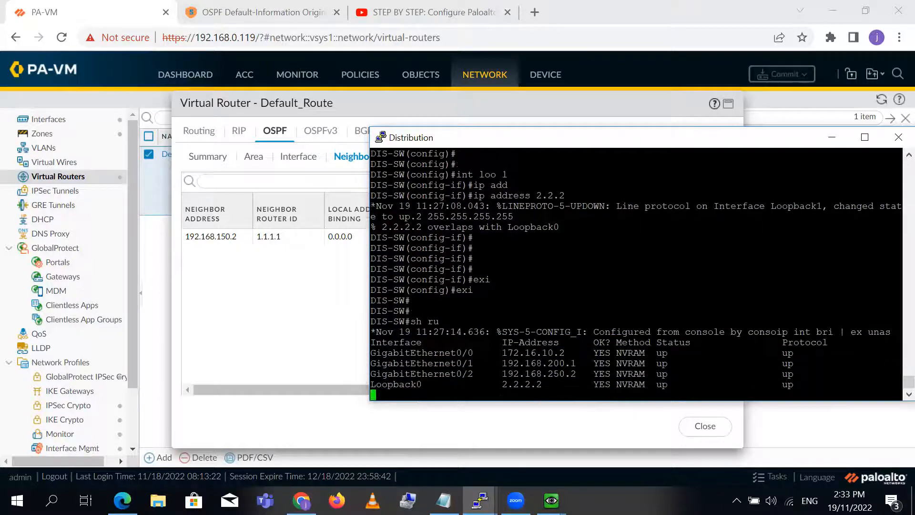
pyautogui.press('Return')
pyautogui.press('Return')
pyautogui.press('Return')
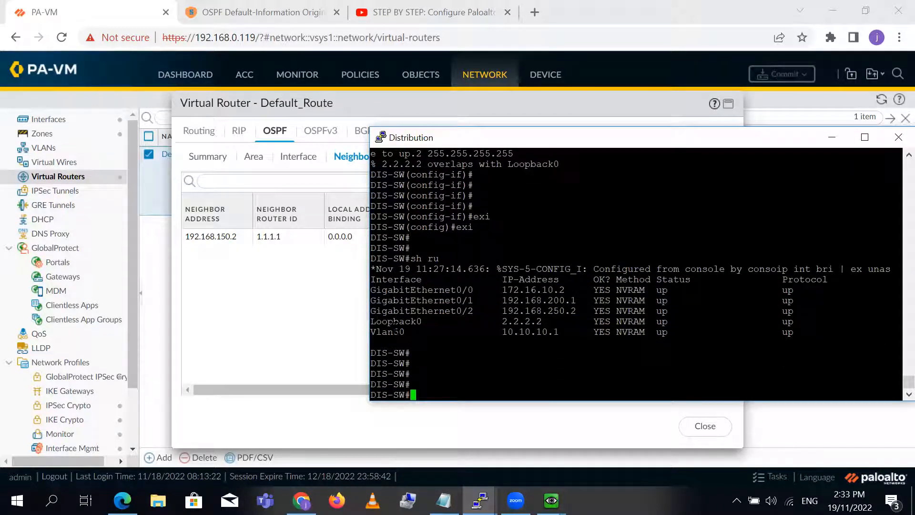
# Enter global configuration mode on the Distribution switch
pyautogui.tripleClick(402, 332)
pyautogui.write('config t')
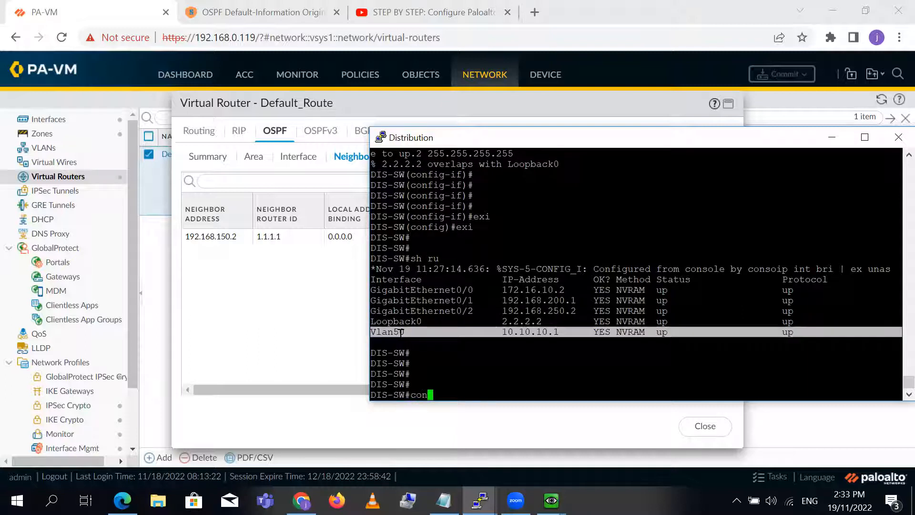
pyautogui.press('Return')
pyautogui.write('no int vla')
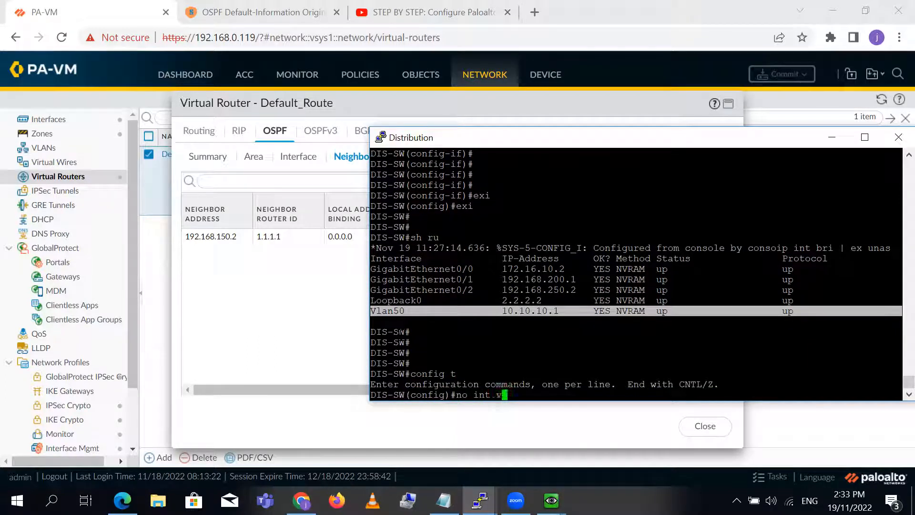
pyautogui.press('BackSpace')
pyautogui.press('BackSpace')
pyautogui.press('BackSpace')
pyautogui.press('BackSpace')
pyautogui.press('BackSpace')
pyautogui.press('BackSpace')
pyautogui.press('BackSpace')
pyautogui.press('BackSpace')
pyautogui.press('BackSpace')
pyautogui.press('BackSpace')
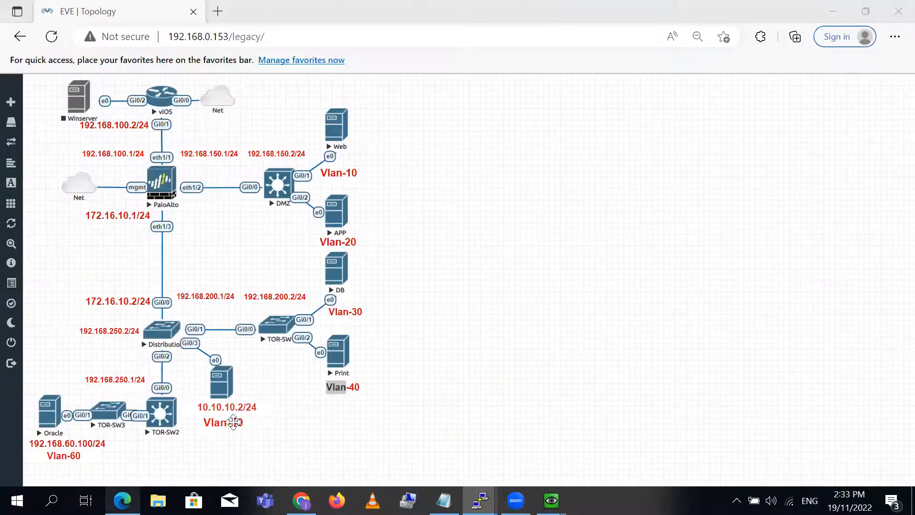
# Check the Vlan-50 label in the EVE topology, and return to the Distribution switch's console
pyautogui.click(233, 422)
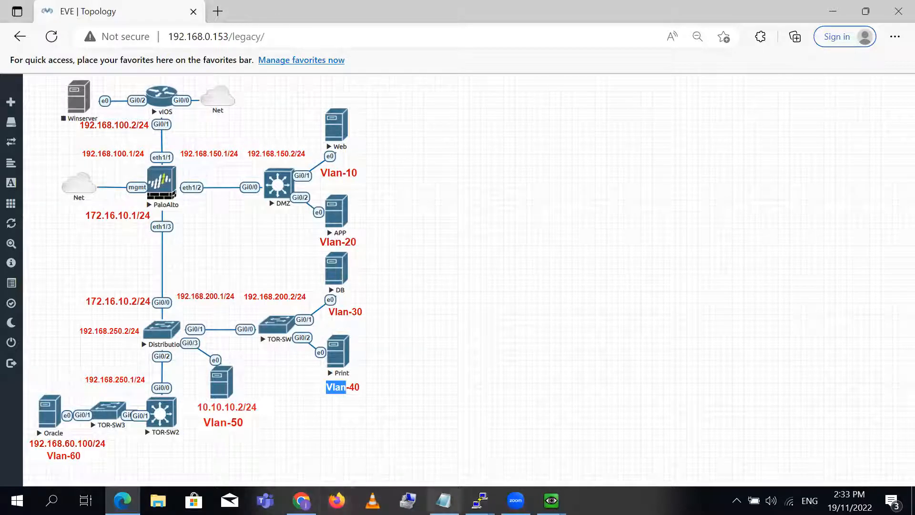
pyautogui.click(480, 500)
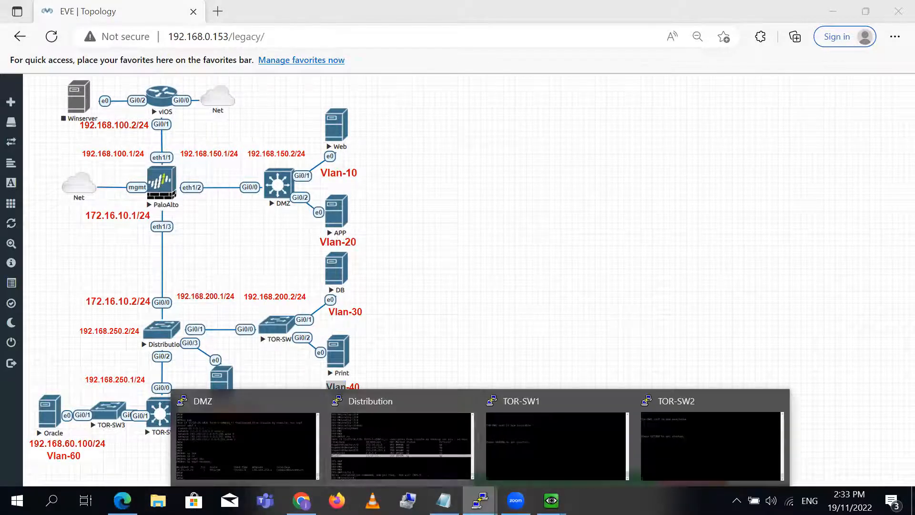
pyautogui.click(412, 449)
pyautogui.press('Return')
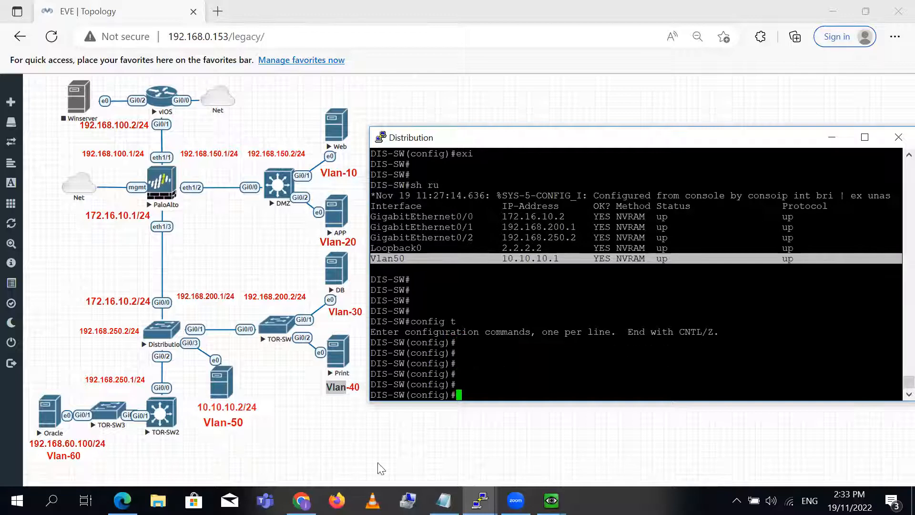
# Start OSPF process 1 on the Distribution switch and set its router ID to 2.2.2.2
pyautogui.doubleClick(520, 248)
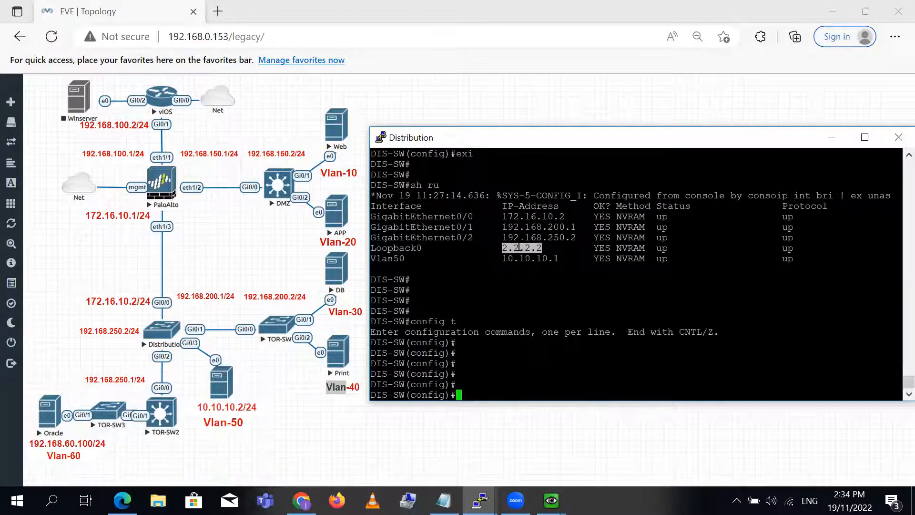
pyautogui.write('router os ')
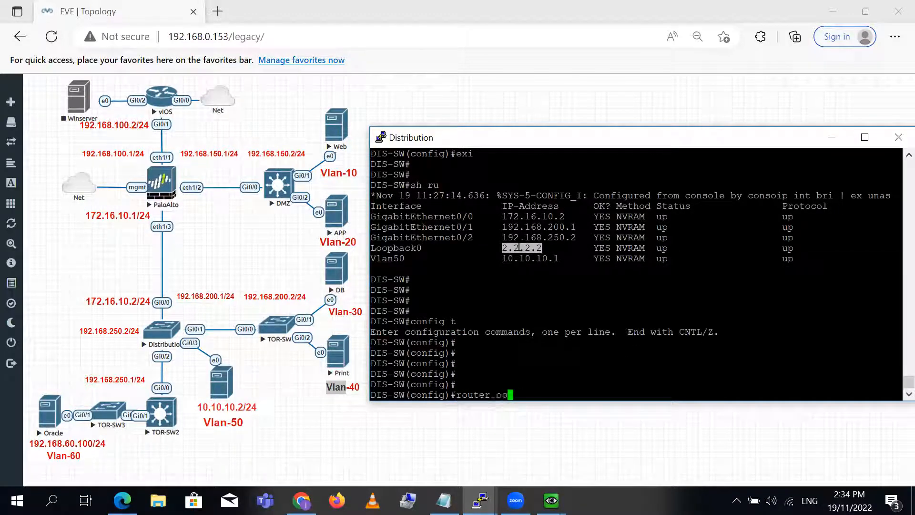
pyautogui.write('1')
pyautogui.press('Return')
pyautogui.write('router)#route')
pyautogui.press('Tab')
pyautogui.write('2.2.2.2')
pyautogui.press('Return')
# Advertise the loopback network 2.2.2.2 with wildcard 0.0.0.0 in OSPF area 0
pyautogui.write('netwpr')
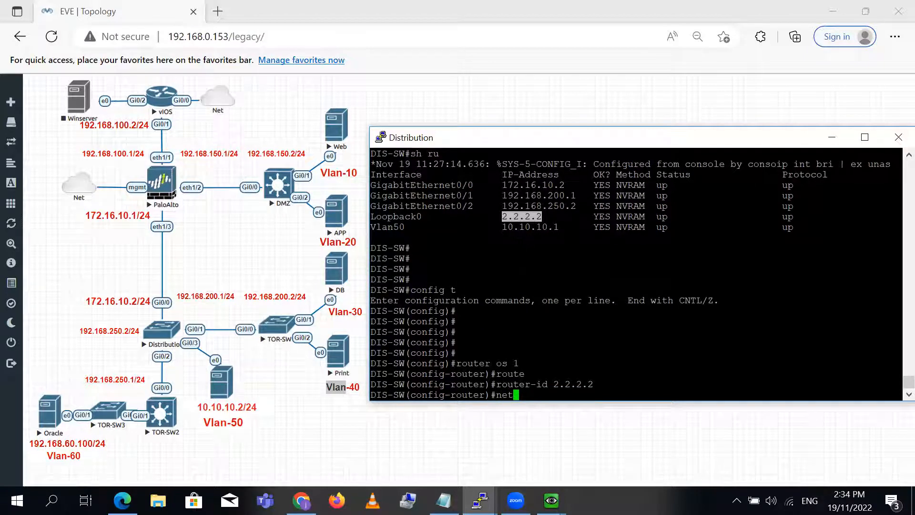
pyautogui.press('BackSpace')
pyautogui.press('BackSpace')
pyautogui.write('ork')
pyautogui.press('Tab')
pyautogui.write('2.2.2.')
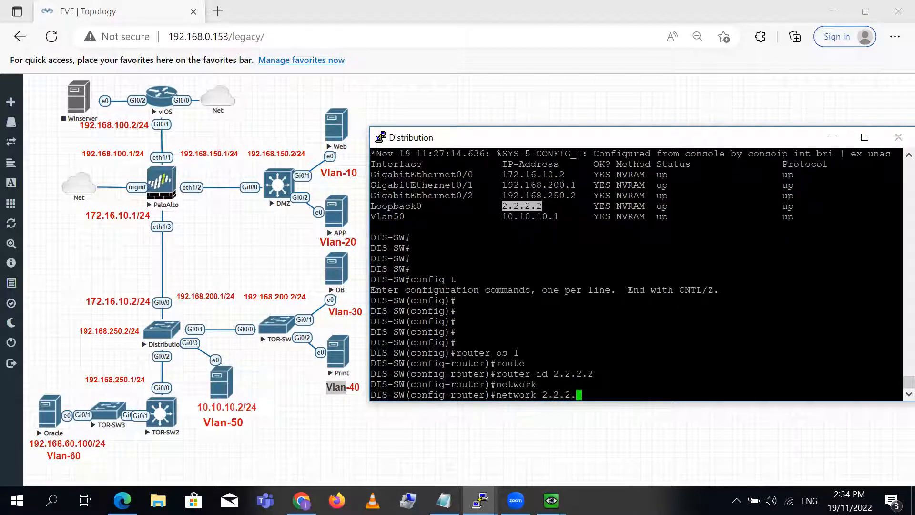
pyautogui.write('2 0.0.0.0.are')
pyautogui.press('Tab')
pyautogui.write('0')
pyautogui.press('Return')
pyautogui.press('Return')
pyautogui.press('Return')
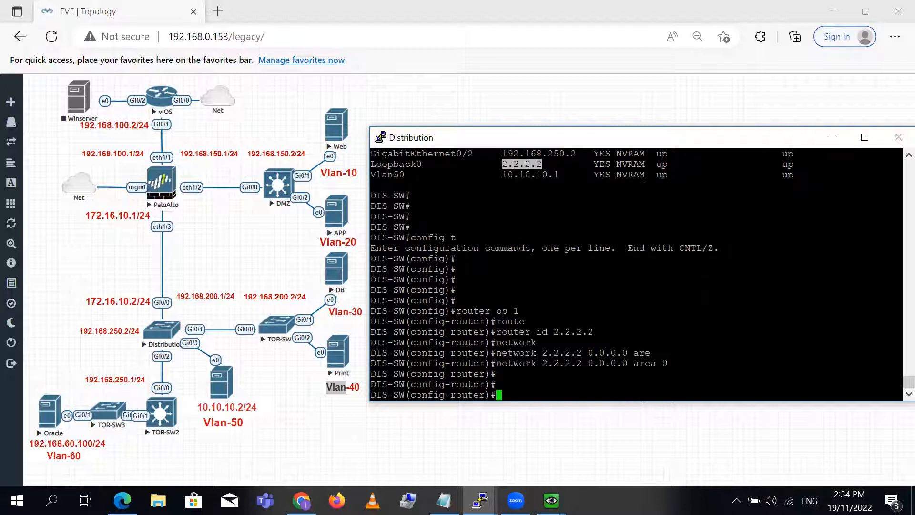
# Advertise network 172.16.10.0 with wildcard 0.0.0.255 in OSPF area 0
pyautogui.write('netowrk')
pyautogui.press('BackSpace')
pyautogui.press('BackSpace')
pyautogui.press('BackSpace')
pyautogui.press('BackSpace')
pyautogui.write('work 172.16.1')
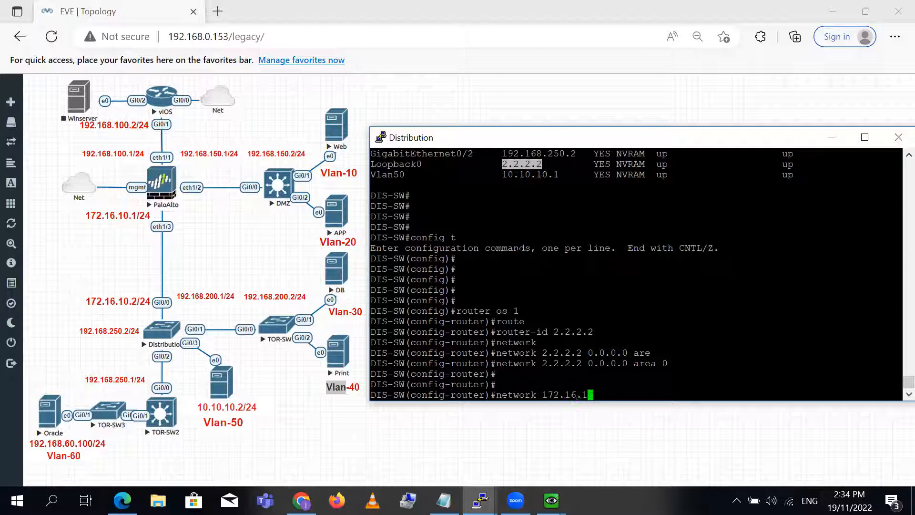
pyautogui.write('0.0 0.0.0.255 are')
pyautogui.press('Tab')
pyautogui.write('0')
pyautogui.press('Return')
pyautogui.press('Return')
pyautogui.press('Return')
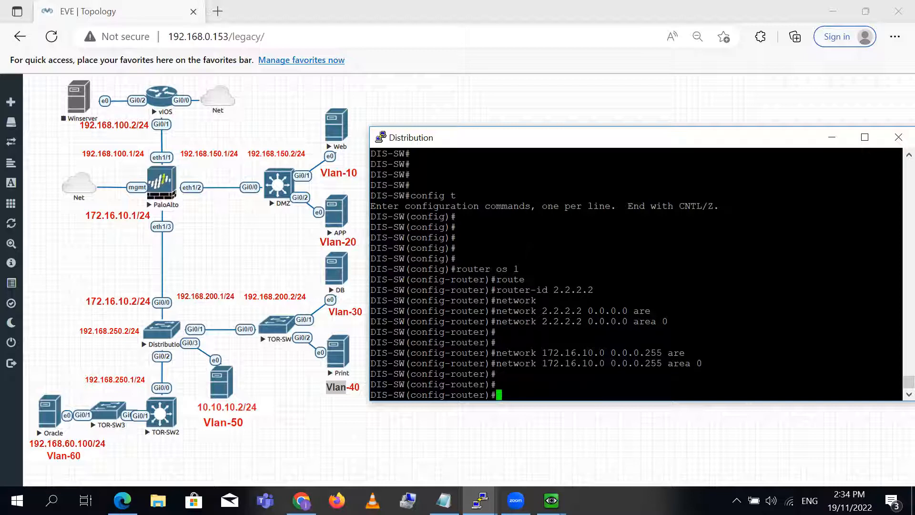
pyautogui.press('Return')
pyautogui.press('Return')
pyautogui.press('Return')
pyautogui.press('Return')
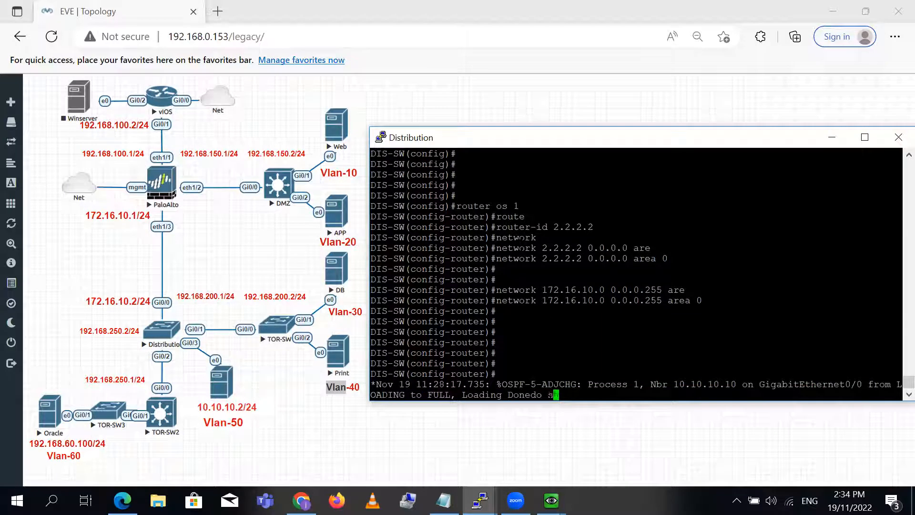
pyautogui.press('Return')
pyautogui.press('Return')
pyautogui.press('Return')
pyautogui.press('Return')
pyautogui.press('Return')
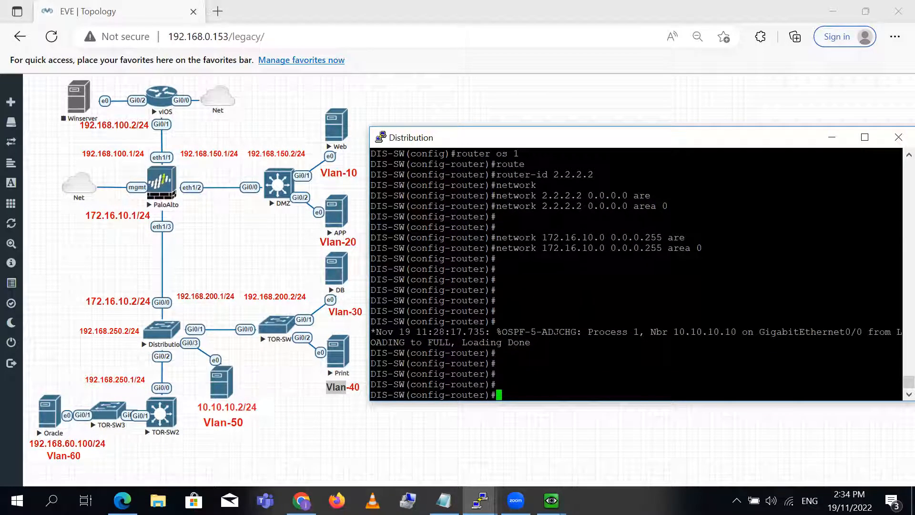
# Highlight the OSPF adjacency log message, and list the addressed interfaces from router configuration mode with do sh ip int bri | ex unas
pyautogui.moveTo(650, 331); pyautogui.dragTo(887, 342)
pyautogui.click(771, 343)
pyautogui.write('do sh ip int bri | ex unas')
pyautogui.press('Return')
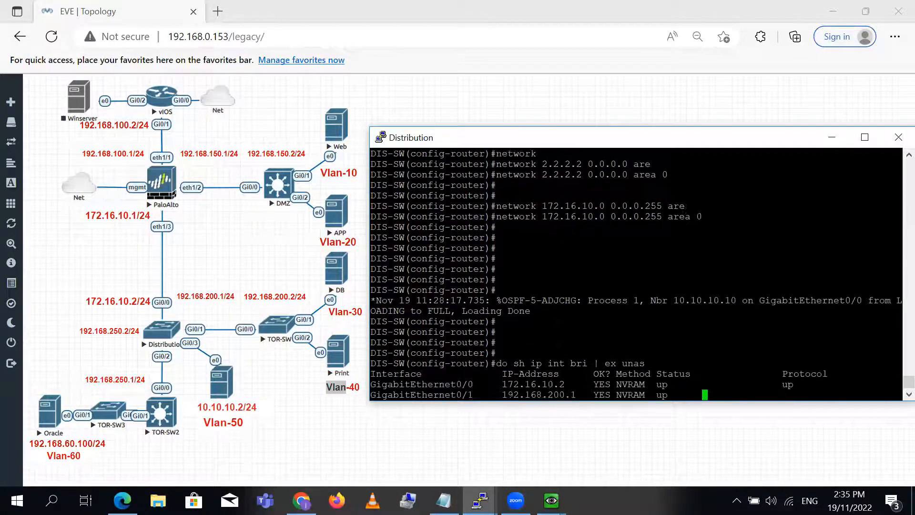
pyautogui.press('Return')
# Advertise network 192.168.200.0 with wildcard 0.0.0.255 in OSPF area 0
pyautogui.write('netweor')
pyautogui.press('BackSpace')
pyautogui.press('BackSpace')
pyautogui.write('ork')
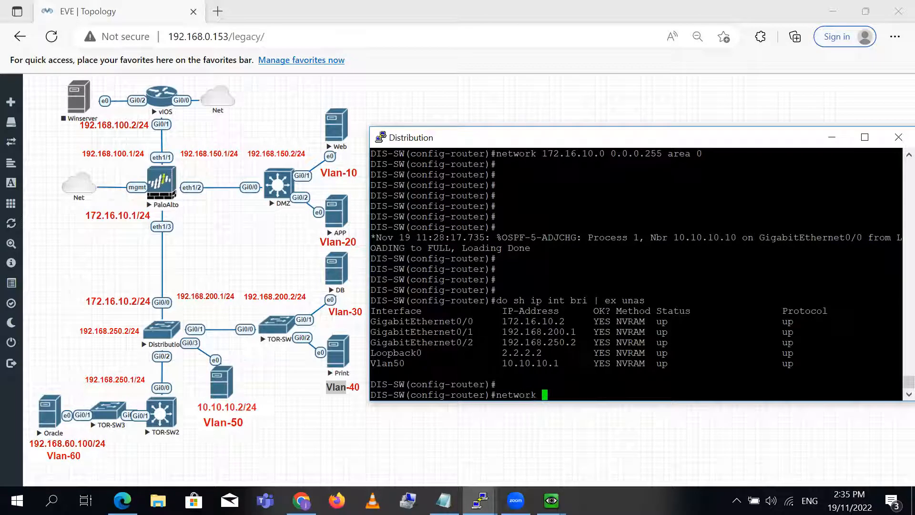
pyautogui.write(' 192.168.200.0 0.0.')
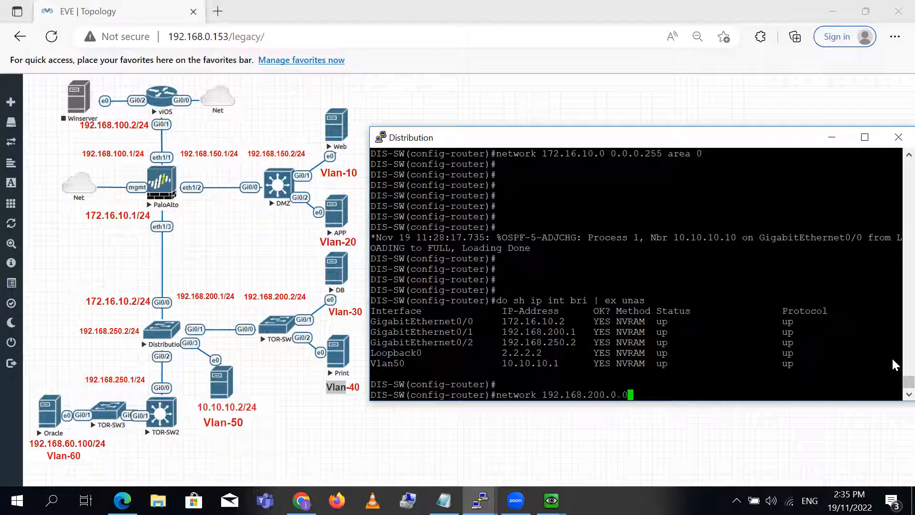
pyautogui.write('0.')
pyautogui.write('255 are')
pyautogui.press('Tab')
pyautogui.write('0')
pyautogui.press('Return')
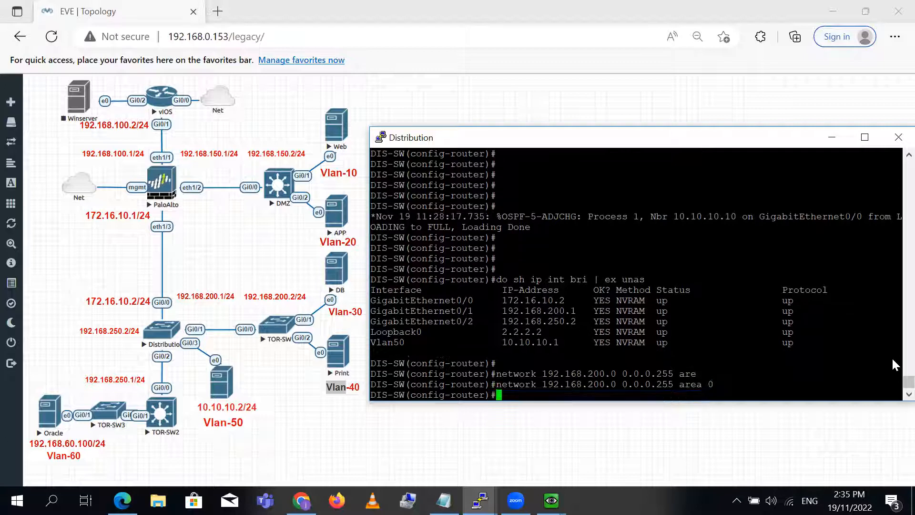
# Advertise network 192.168.250.0 with wildcard 0.0.0.255 in OSPF area 0
pyautogui.write('network 192.168')
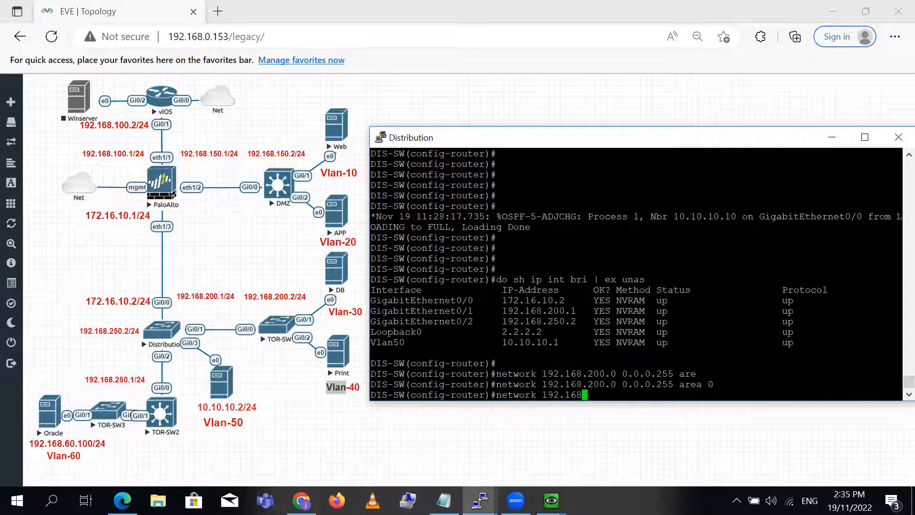
pyautogui.write('.250.0.0.0.0.255 are')
pyautogui.press('Tab')
pyautogui.write('0')
pyautogui.press('Return')
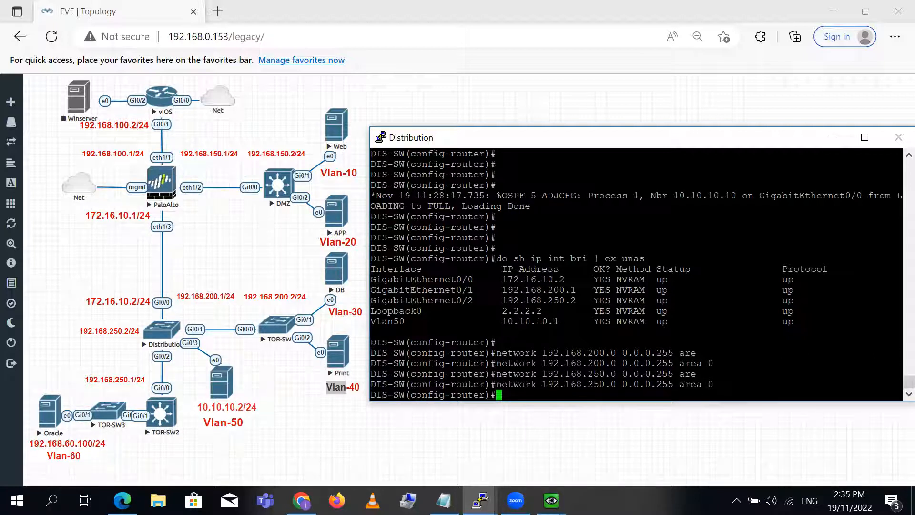
# Advertise the Vlan50 network 10.10.10.0 with wildcard 0.0.0.255 in OSPF area 0
pyautogui.write('netow')
pyautogui.write('rk')
pyautogui.press('BackSpace')
pyautogui.press('BackSpace')
pyautogui.press('BackSpace')
pyautogui.press('BackSpace')
pyautogui.write('work 10.10.10.0 0.0.0.2545')
pyautogui.press('BackSpace')
pyautogui.write('5 are')
pyautogui.press('Tab')
pyautogui.write('0')
pyautogui.press('Return')
pyautogui.press('Return')
# Exit OSPF router configuration and global configuration modes back to the privileged prompt
pyautogui.write('exi')
pyautogui.press('Return')
pyautogui.write('exi')
pyautogui.press('Return')
pyautogui.press('Return')
pyautogui.press('Return')
# Show the OSPF section of the running configuration with sh run | sec ospf
pyautogui.write('sh run | ser')
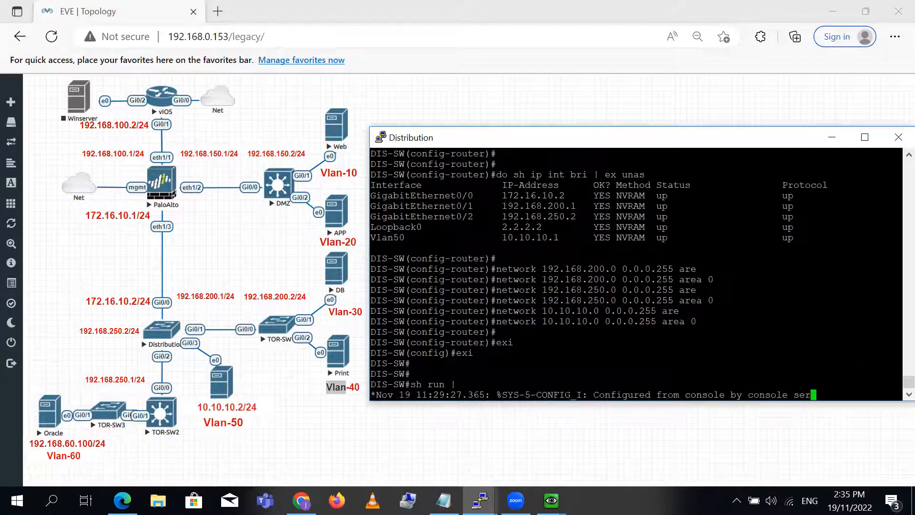
pyautogui.write('c ospf')
pyautogui.press('Return')
pyautogui.press('Return')
pyautogui.press('Return')
pyautogui.press('Return')
# Show the Distribution switch's OSPF neighbors with sh ip ospf neighbor
pyautogui.write('sh ip os')
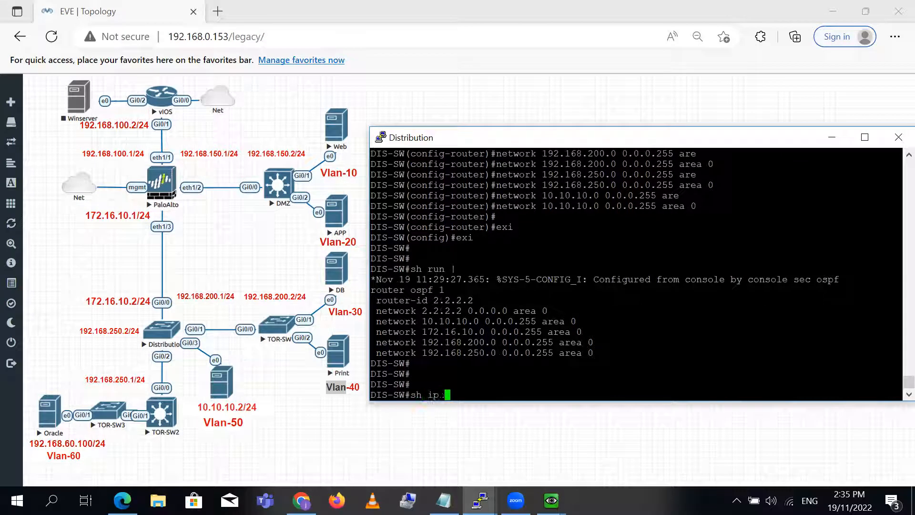
pyautogui.press('Tab')
pyautogui.write('nei')
pyautogui.press('Return')
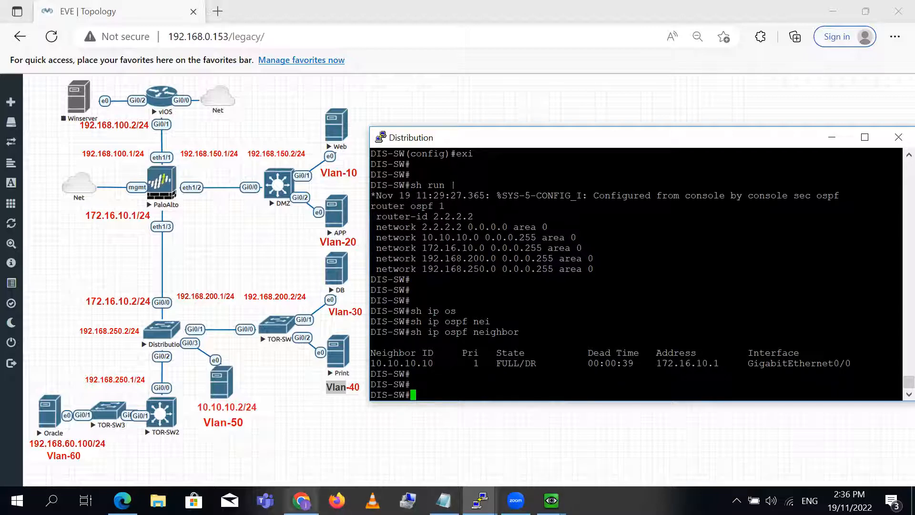
# Switch to the PA-VM web interface, look through Default_Route's OSPF interface, neighbor and virtual link statistics, and close the runtime stats
pyautogui.click(301, 500)
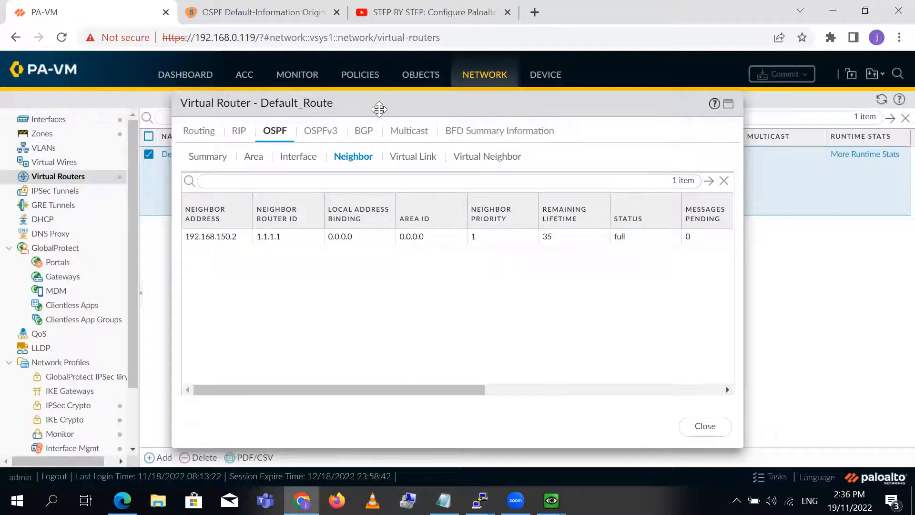
pyautogui.click(297, 158)
pyautogui.click(351, 160)
pyautogui.click(398, 158)
pyautogui.click(353, 159)
pyautogui.click(325, 159)
pyautogui.click(394, 160)
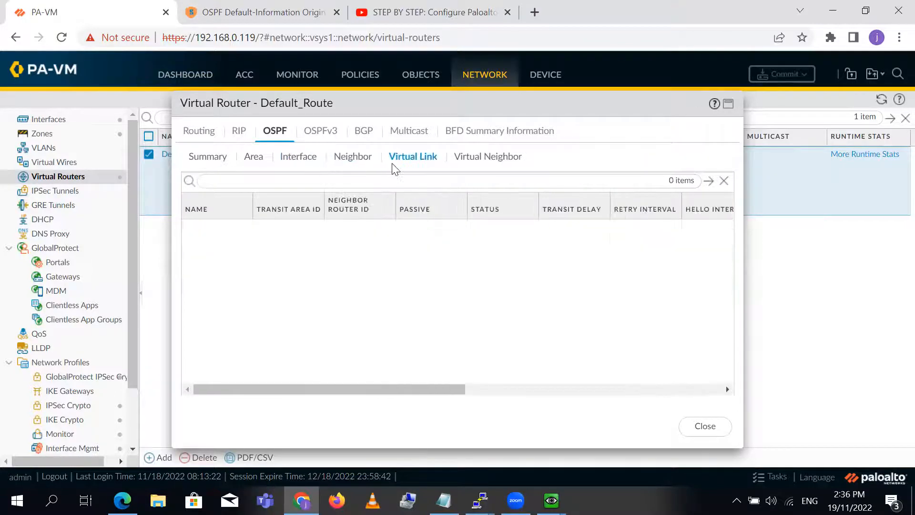
pyautogui.click(698, 428)
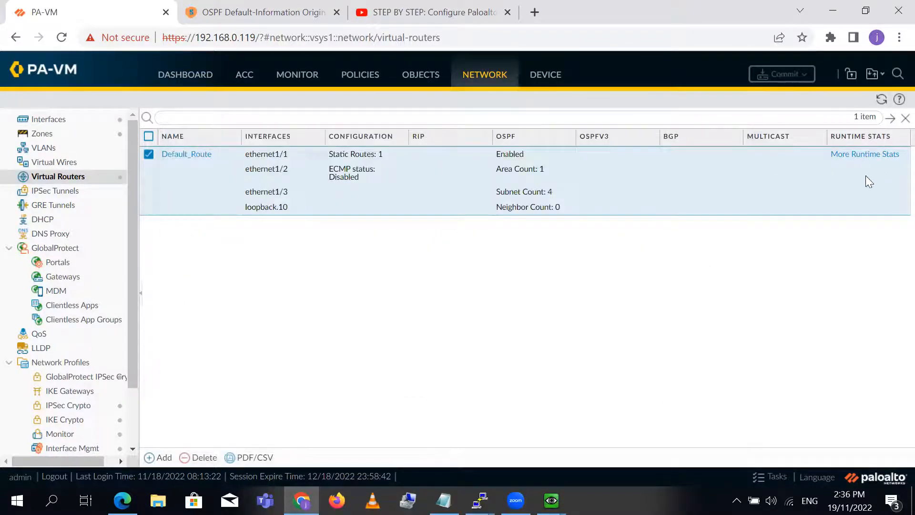
# Reopen Default_Route's runtime stats to check the refreshed OSPF neighbor list, and close the dialog
pyautogui.click(856, 158)
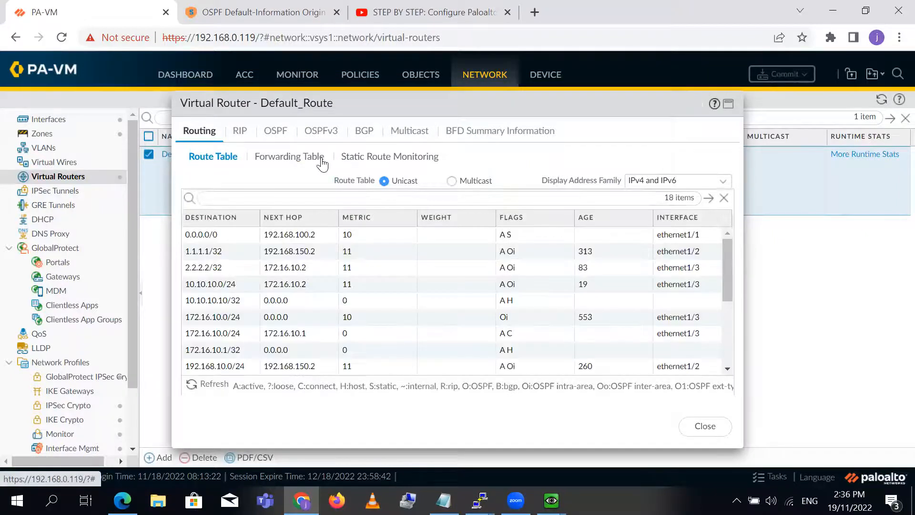
pyautogui.click(285, 130)
pyautogui.click(352, 156)
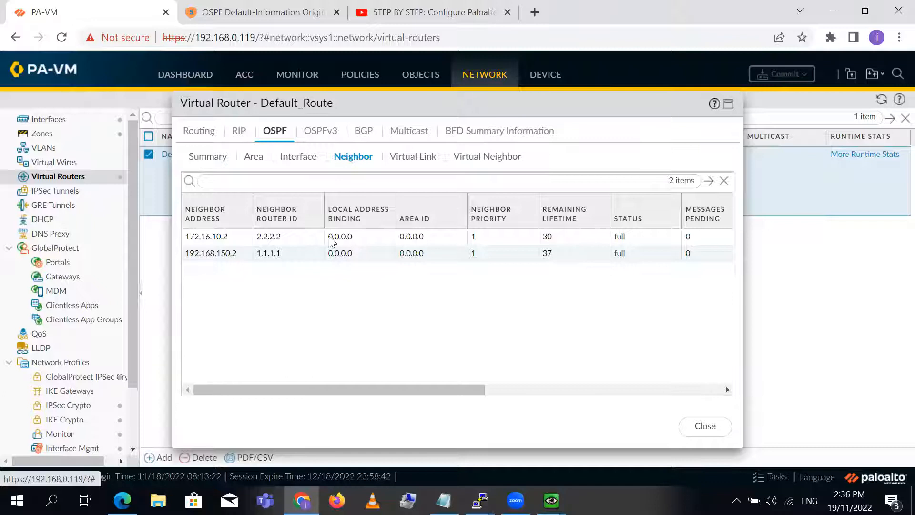
pyautogui.click(729, 431)
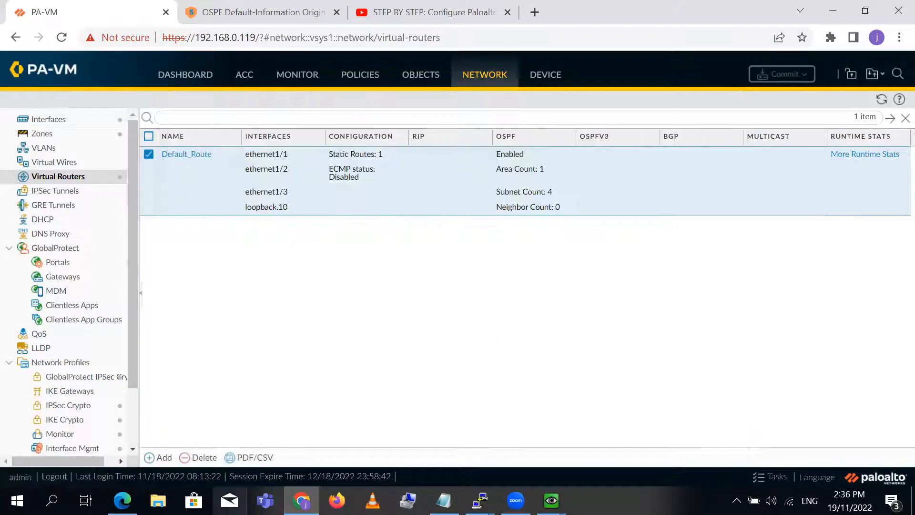
# Switch to the EVE topology, move the vIOS router to the empty area beside the diagram, and open its console
pyautogui.click(123, 500)
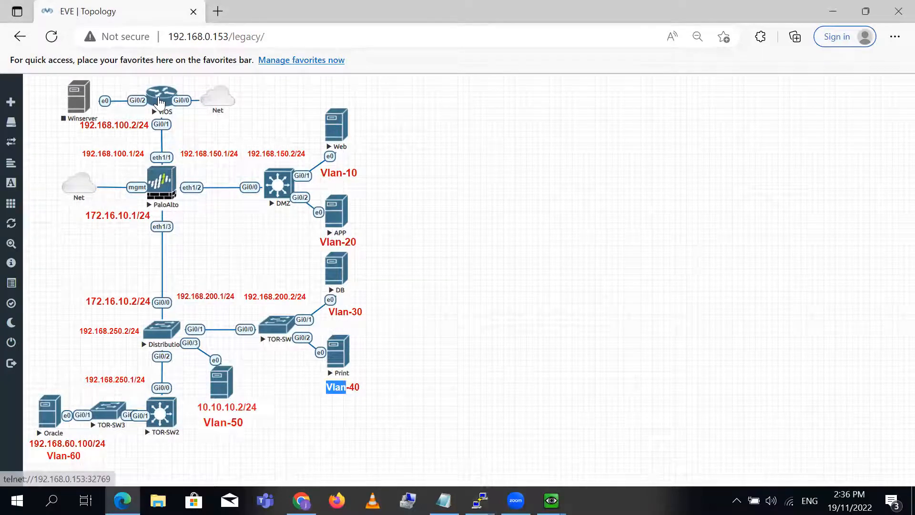
pyautogui.moveTo(159, 101); pyautogui.dragTo(532, 122)
pyautogui.click(529, 118)
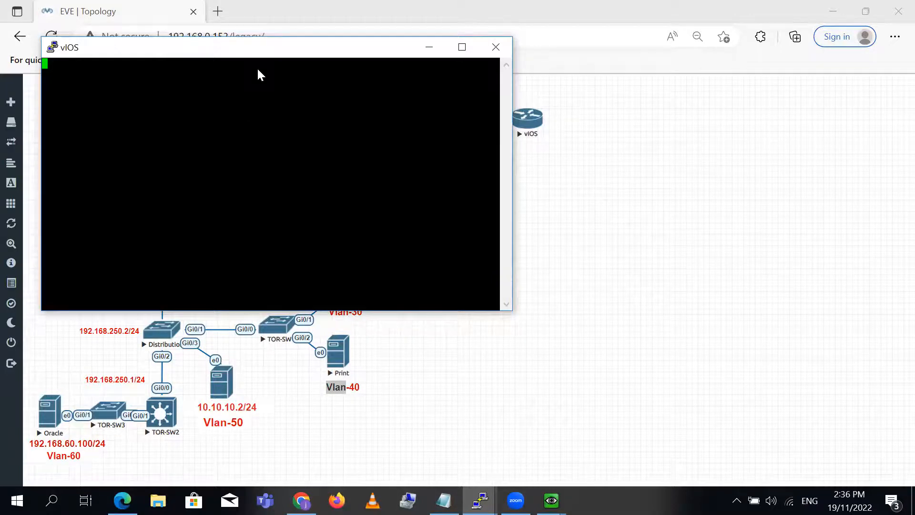
# Move the vIOS console window beside the topology diagram, return the router to its place, and widen the console
pyautogui.moveTo(213, 52); pyautogui.dragTo(599, 195)
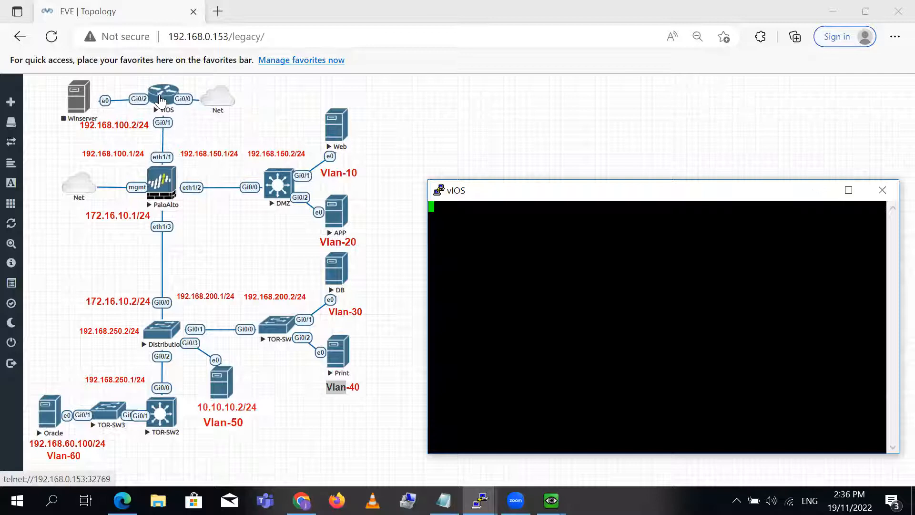
pyautogui.click(159, 102)
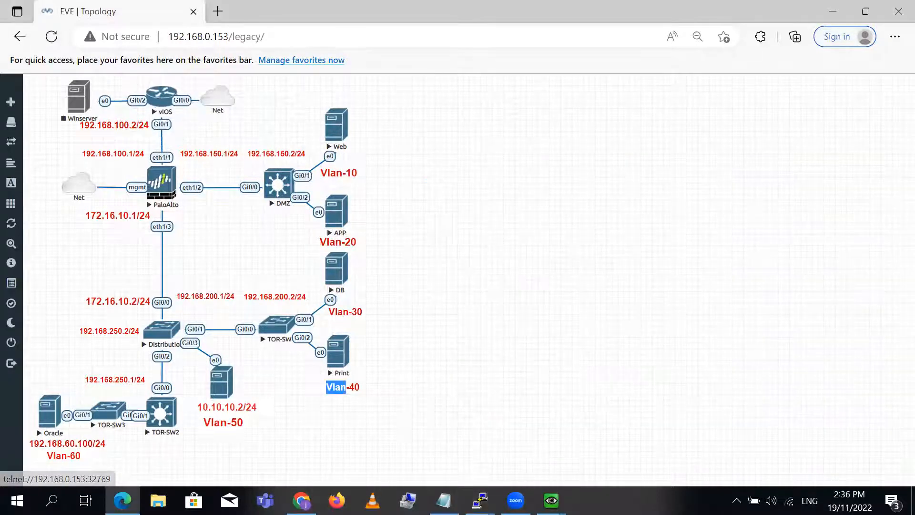
pyautogui.moveTo(479, 501)
pyautogui.click(772, 435)
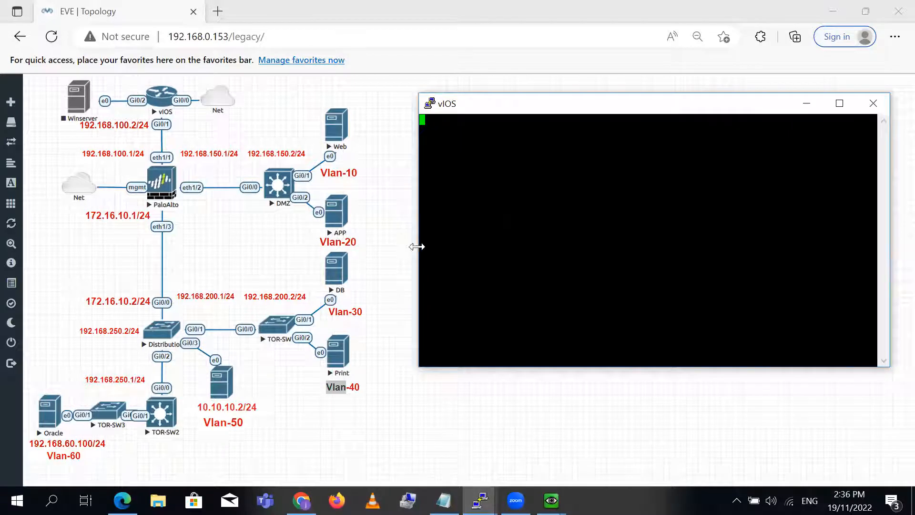
pyautogui.moveTo(418, 247); pyautogui.dragTo(366, 245)
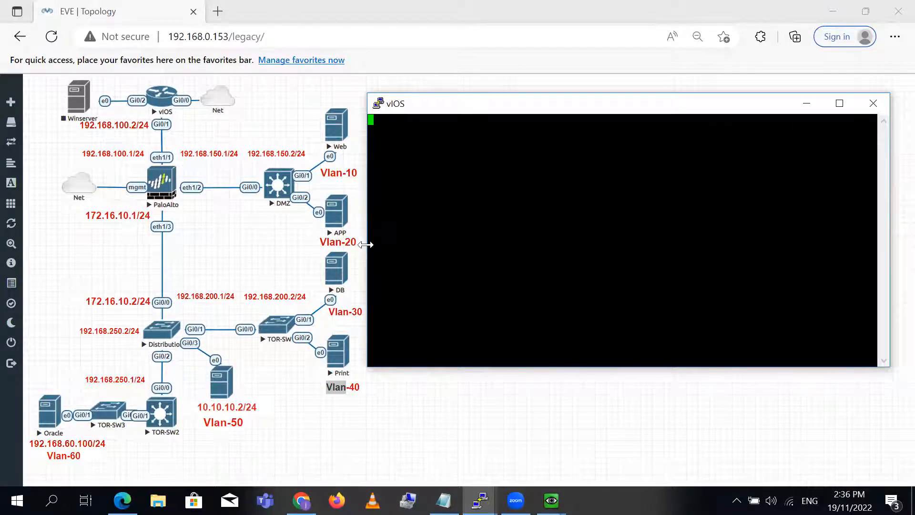
# Wake the vIOS console and enter privileged mode with en
pyautogui.press('Return')
pyautogui.press('Return')
pyautogui.press('Return')
pyautogui.press('Return')
pyautogui.press('Return')
pyautogui.press('Return')
pyautogui.press('Return')
pyautogui.press('Return')
pyautogui.press('Return')
pyautogui.press('Return')
pyautogui.press('Return')
pyautogui.write('en')
pyautogui.press('Return')
pyautogui.press('Return')
# List the router's addressed interfaces with sh ip int bri | ex unas
pyautogui.write('sh ip int bri ')
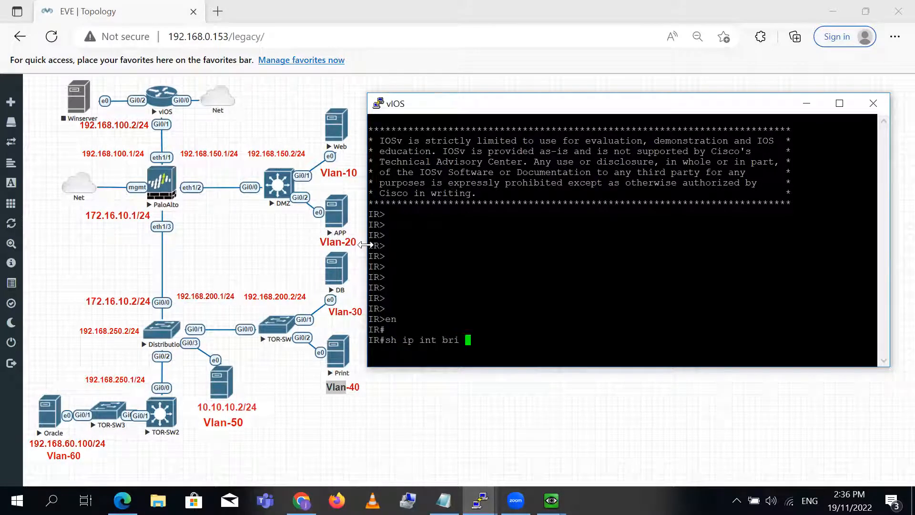
pyautogui.write('| ex unas')
pyautogui.press('Return')
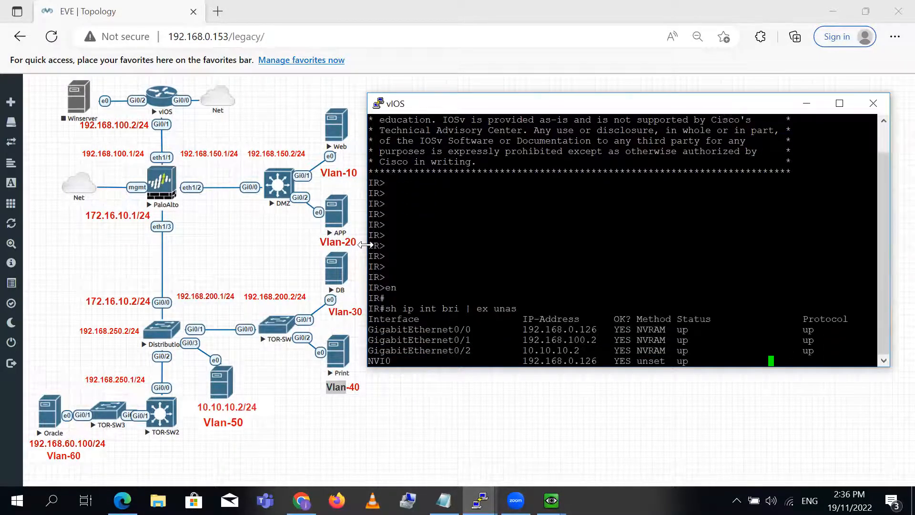
# Check the router's running configuration for OSPF with sh run | sec ospf
pyautogui.press('Return')
pyautogui.write('sh run ')
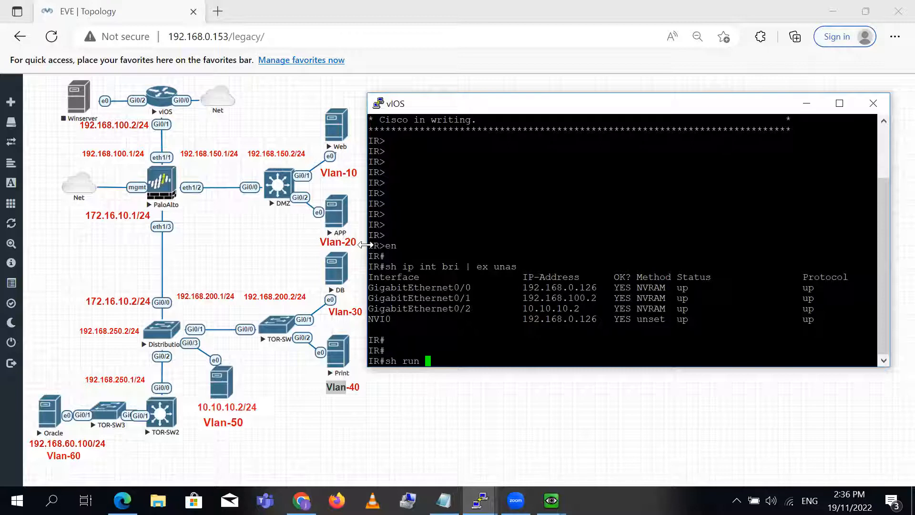
pyautogui.write('| sec ospf')
pyautogui.press('Return')
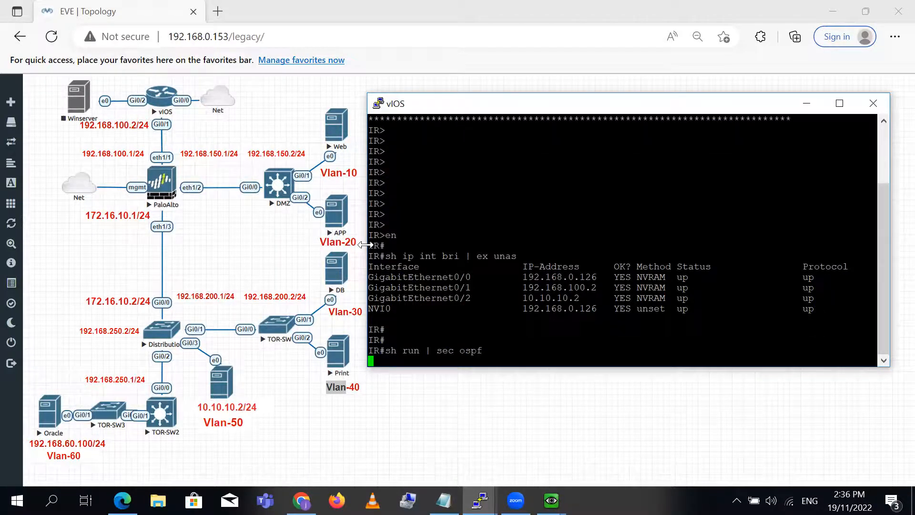
pyautogui.press('Return')
pyautogui.press('Return')
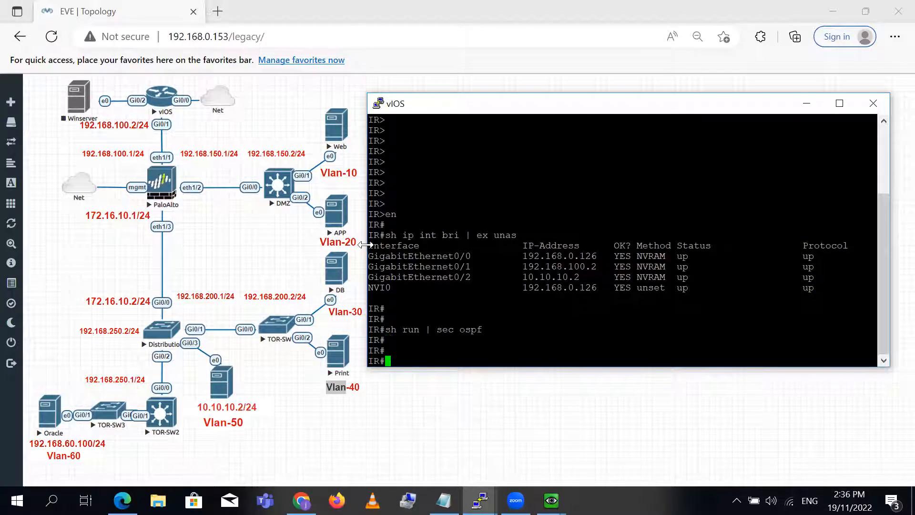
pyautogui.write('conf')
pyautogui.press('BackSpace')
pyautogui.press('BackSpace')
pyautogui.press('BackSpace')
pyautogui.press('BackSpace')
pyautogui.write('int loo')
pyautogui.press('BackSpace')
pyautogui.press('BackSpace')
pyautogui.press('BackSpace')
pyautogui.press('BackSpace')
pyautogui.press('BackSpace')
pyautogui.press('BackSpace')
pyautogui.press('BackSpace')
pyautogui.press('BackSpace')
# Create loopback 0 from configuration mode, assign it 50.50.50.50 with mask 255.255.255.255, and leave the interface
pyautogui.write('config t')
pyautogui.press('Return')
pyautogui.write('int loo 0')
pyautogui.press('Return')
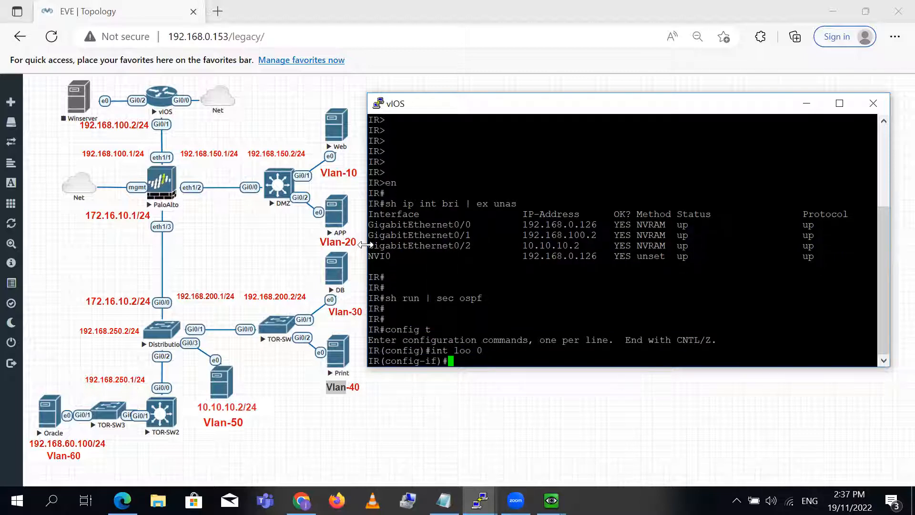
pyautogui.write('ip add')
pyautogui.press('Tab')
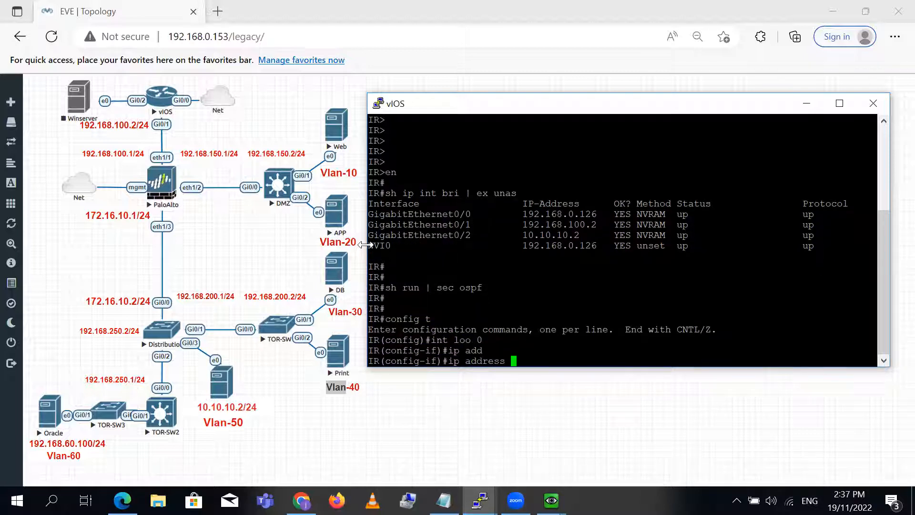
pyautogui.write('50.50.5')
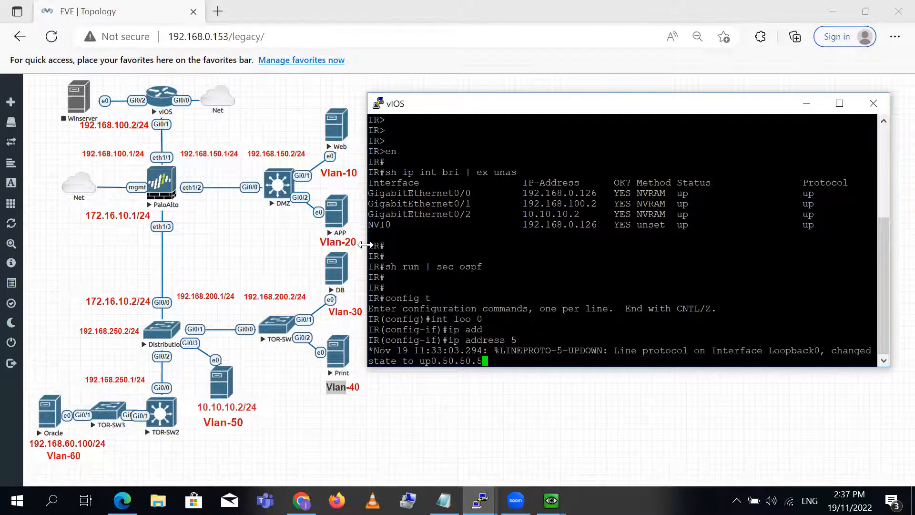
pyautogui.write('0.50 255.255.255.255')
pyautogui.press('Return')
pyautogui.press('Return')
pyautogui.write('exi')
pyautogui.press('Return')
# Check the interface list including the new loopback with do sh ip int bri | ex unas
pyautogui.write('do sh ip i')
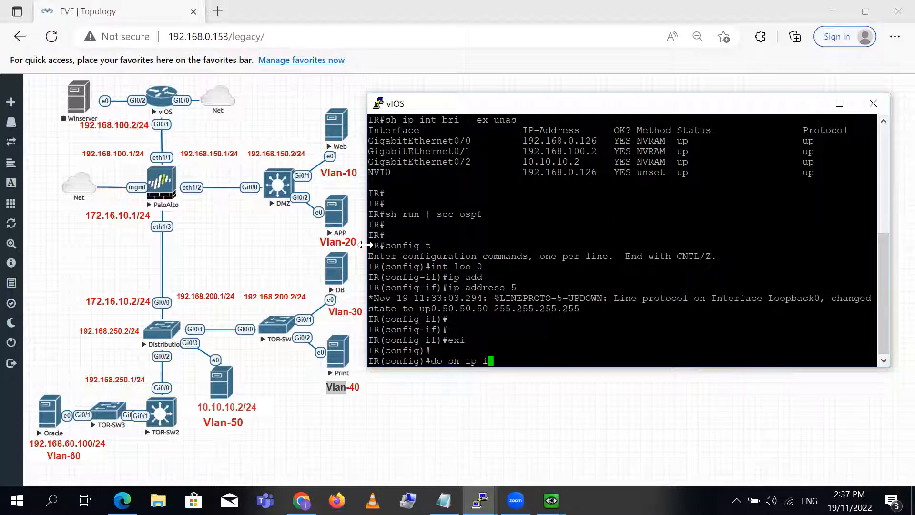
pyautogui.write('nt bri | ex unas')
pyautogui.hotkey('ctrl', 'a')
pyautogui.press('Return')
pyautogui.press('Return')
pyautogui.press('Return')
# Start OSPF process 1 on the router and set its router ID to 50.50.50.50
pyautogui.write('r')
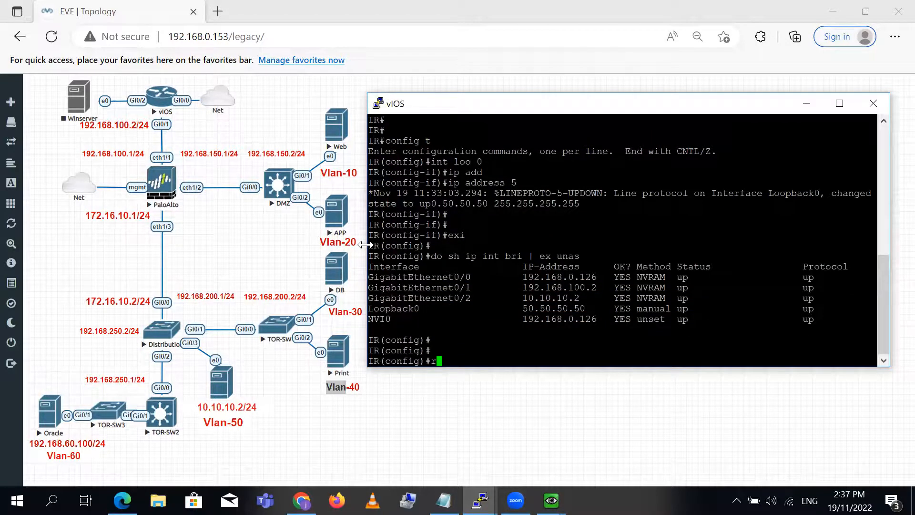
pyautogui.write('outer os 1')
pyautogui.press('Return')
pyautogui.write('reout')
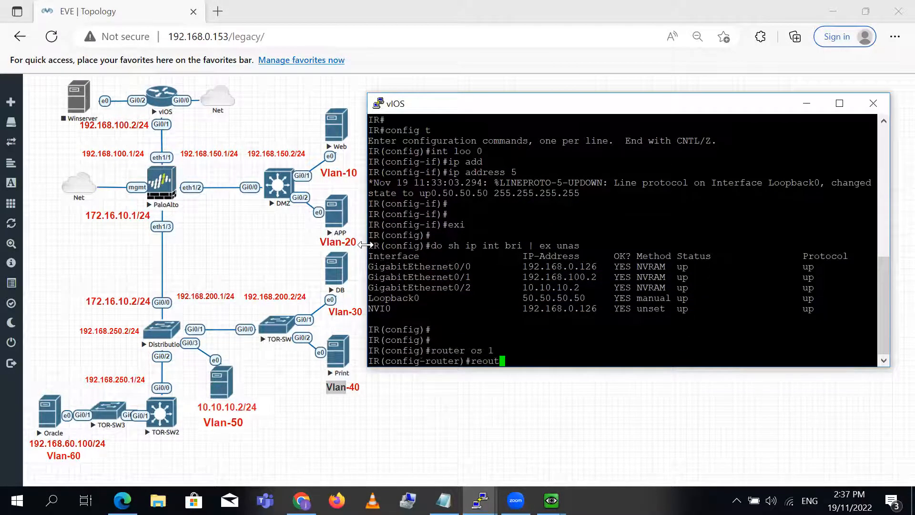
pyautogui.press('BackSpace')
pyautogui.press('BackSpace')
pyautogui.press('BackSpace')
pyautogui.write('outer-id')
pyautogui.press('Tab')
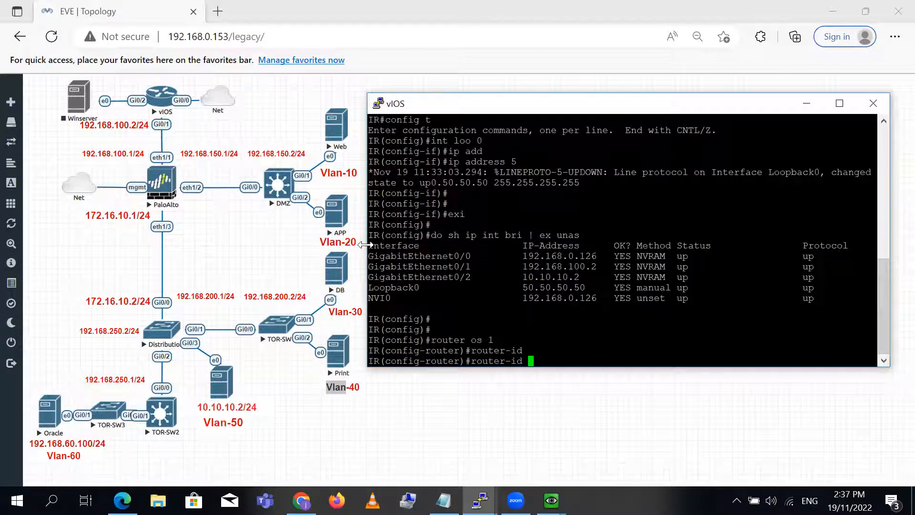
pyautogui.write('50.50.50.50')
pyautogui.press('Return')
# Advertise loopback network 50.50.50.50 with wildcard 0.0.0.0 in OSPF area 0
pyautogui.write('net')
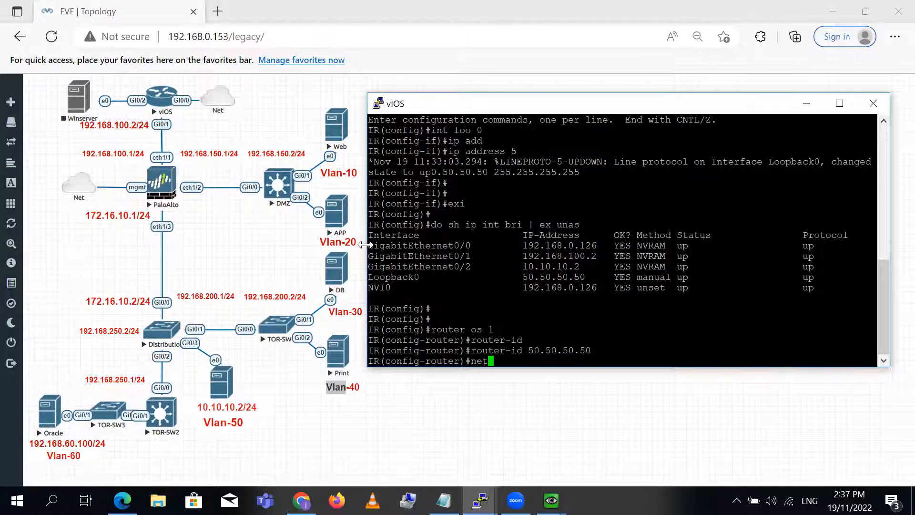
pyautogui.write('work')
pyautogui.press('Tab')
pyautogui.write('50')
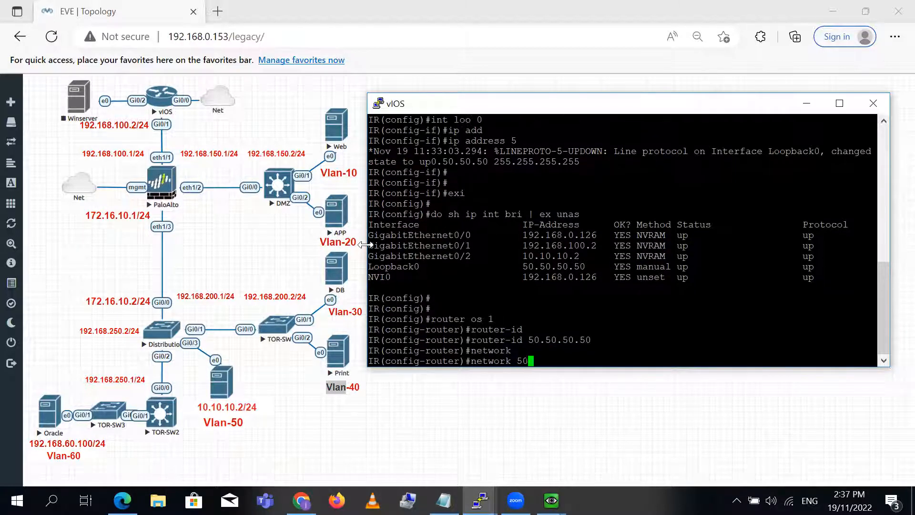
pyautogui.write('.50.50.50 0.0.0.0 are')
pyautogui.press('Tab')
pyautogui.write('0')
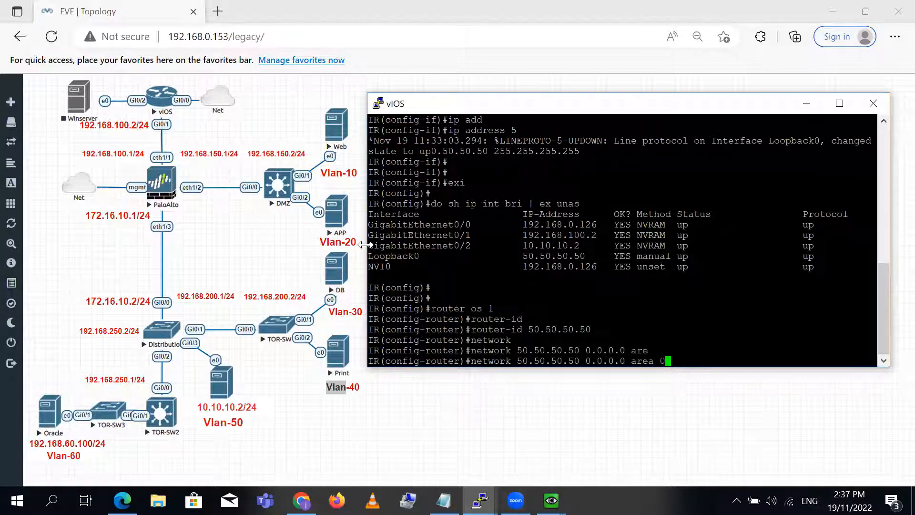
pyautogui.press('Return')
# Advertise network 192.168.100.0 with wildcard 0.0.0.255 in OSPF area 0
pyautogui.write('network')
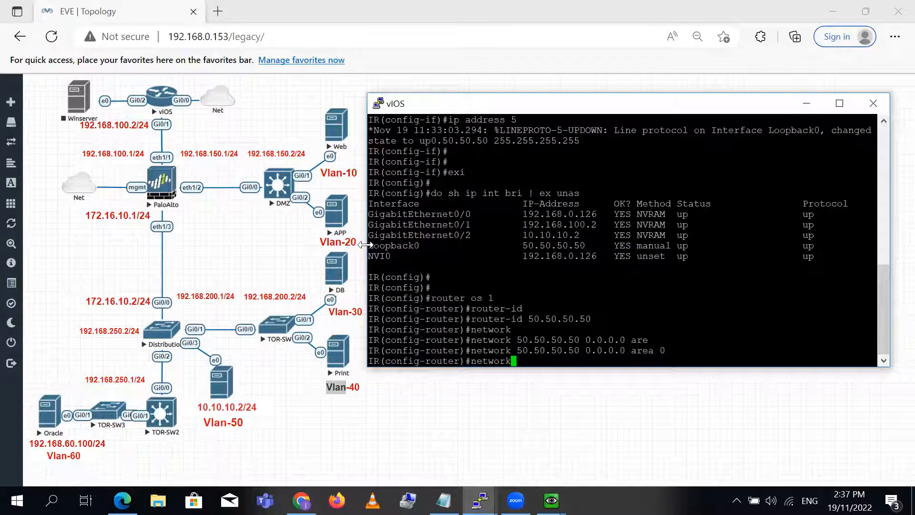
pyautogui.press('Tab')
pyautogui.write('192.')
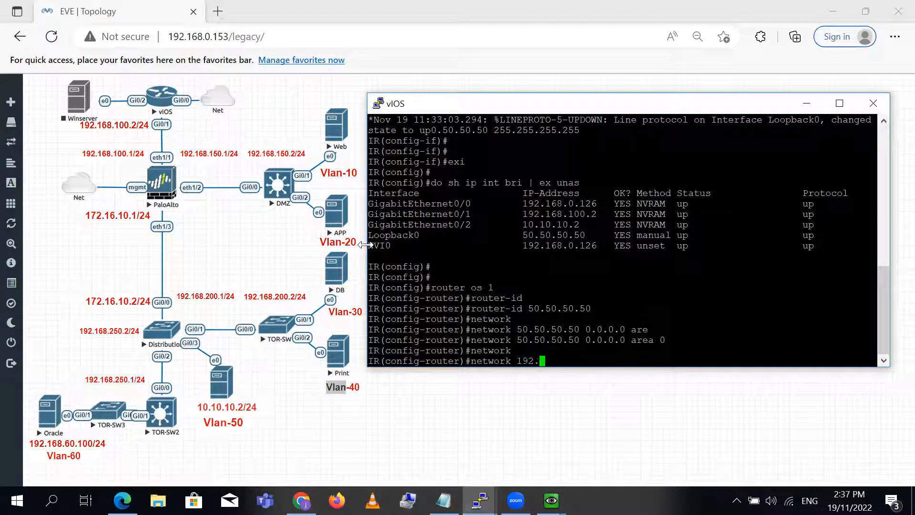
pyautogui.write('168.100.0o')
pyautogui.press('BackSpace')
pyautogui.press('BackSpace')
pyautogui.write('0.0.0.2')
pyautogui.write('55')
pyautogui.write(' are')
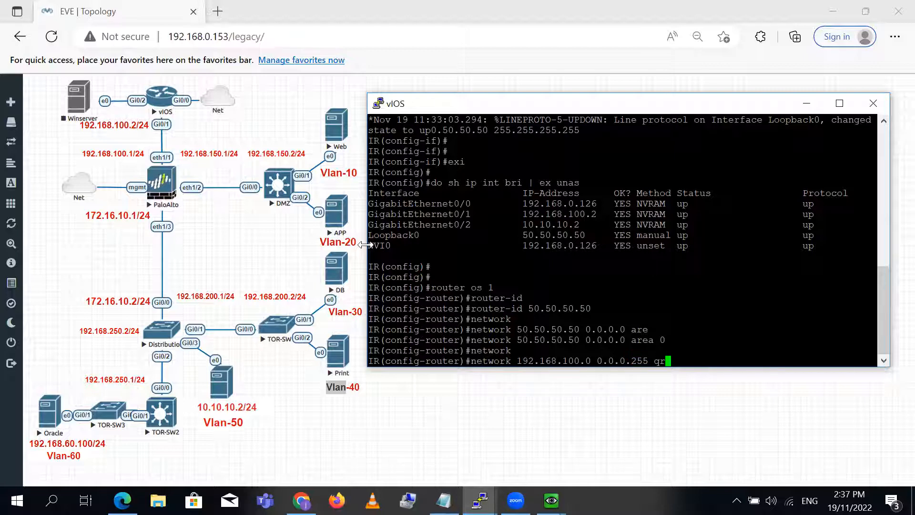
pyautogui.press('Tab')
pyautogui.write('0')
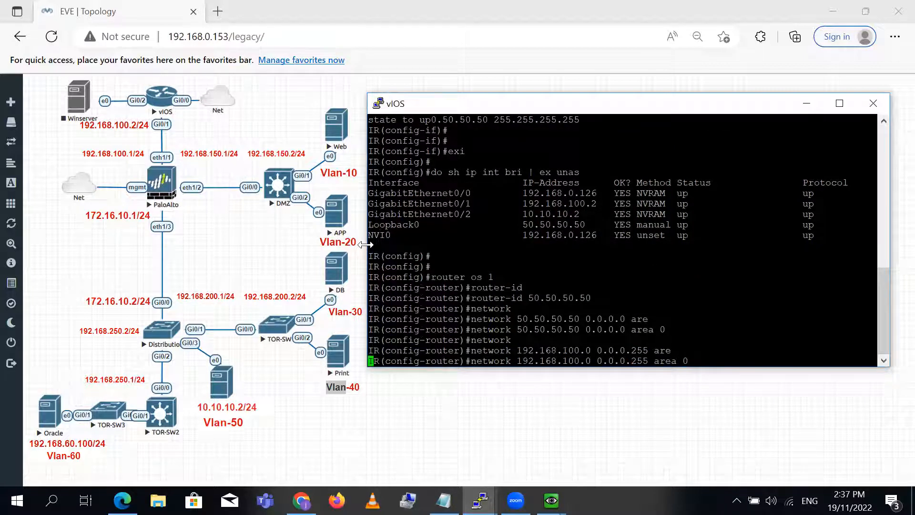
pyautogui.press('Return')
pyautogui.press('Return')
pyautogui.press('Return')
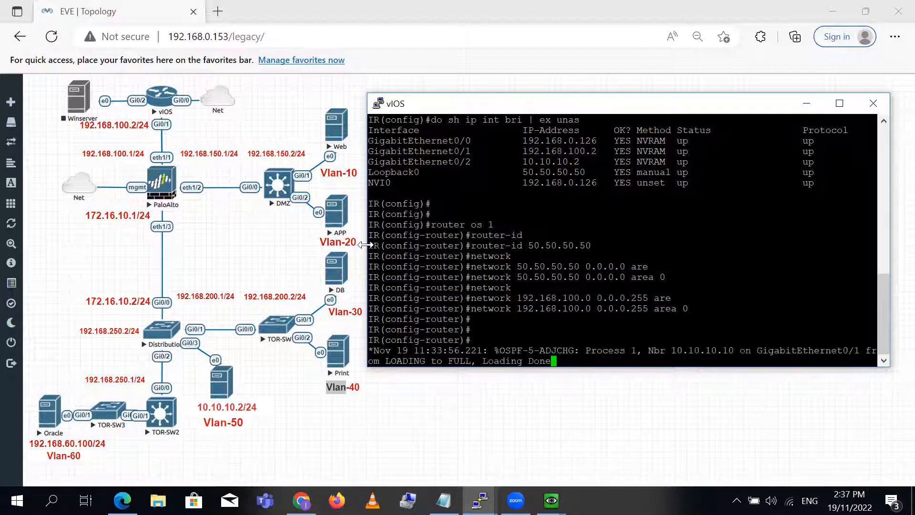
pyautogui.press('Return')
pyautogui.press('Return')
pyautogui.press('Return')
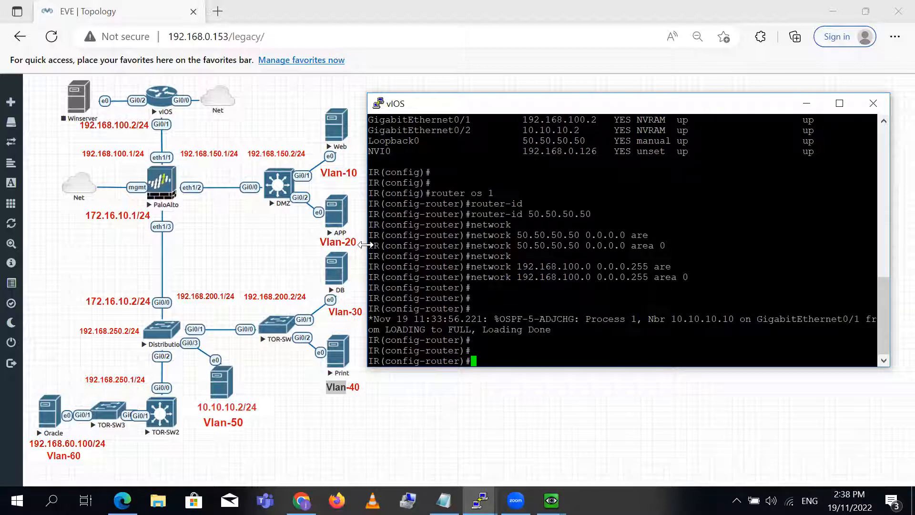
# Exit OSPF router configuration and global configuration, returning to the privileged prompt
pyautogui.write('exi')
pyautogui.press('Return')
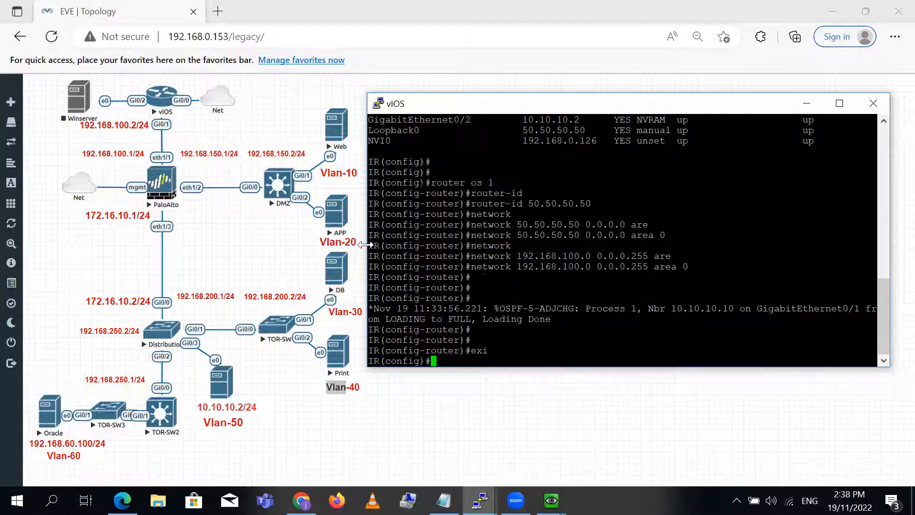
pyautogui.press('Return')
pyautogui.write('exi')
pyautogui.press('Return')
pyautogui.press('Return')
pyautogui.press('Return')
pyautogui.press('Return')
pyautogui.press('Return')
# Show the vIOS router's OSPF neighbors with sh ip ospf neighbor
pyautogui.write('sh ip ospf nei')
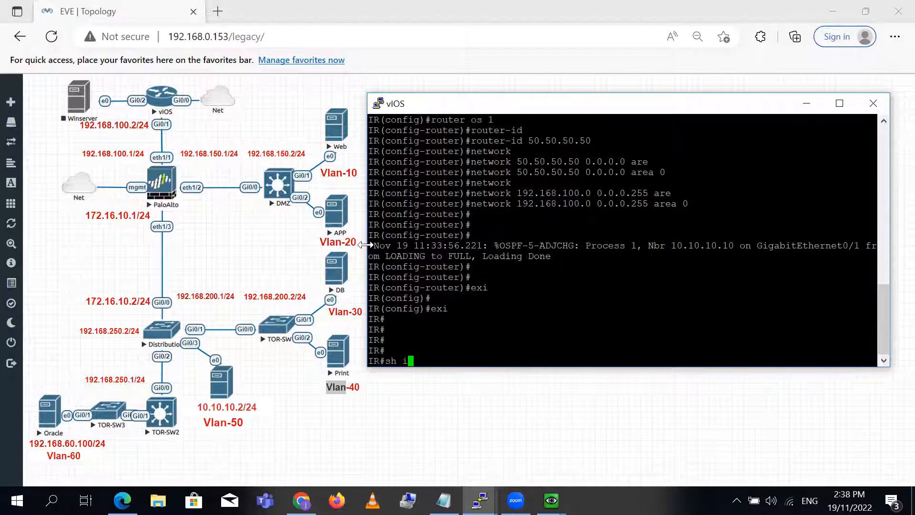
pyautogui.press('Tab')
pyautogui.press('Return')
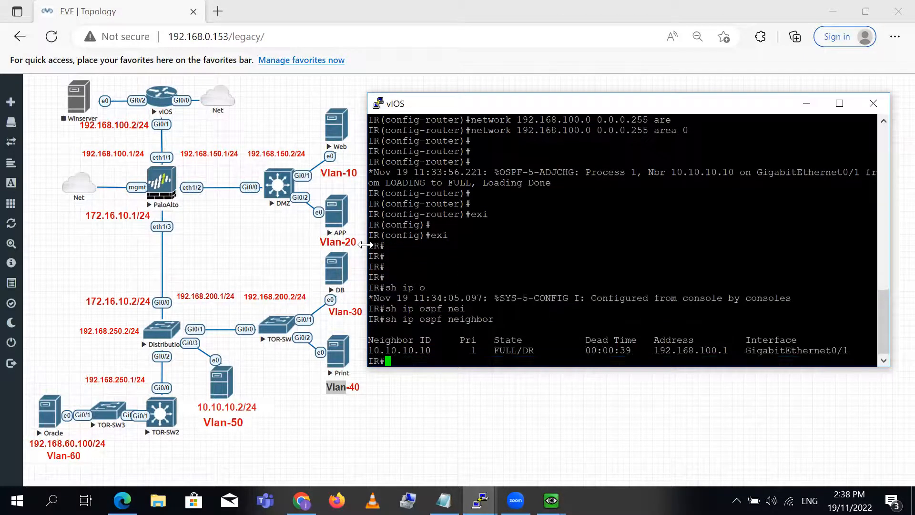
pyautogui.press('Return')
pyautogui.press('Return')
pyautogui.press('Return')
pyautogui.press('Return')
pyautogui.press('Return')
# Display the router's routing table with sh ip route
pyautogui.write('sh')
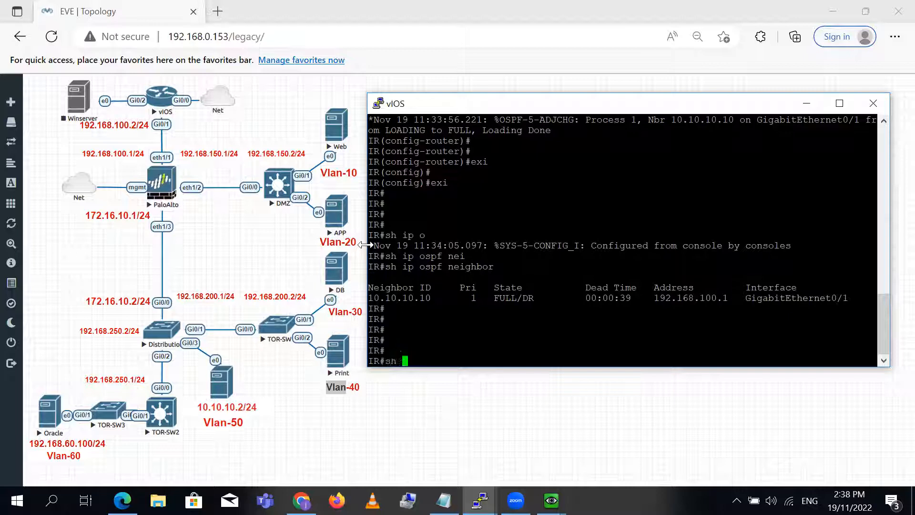
pyautogui.write(' ip route')
pyautogui.press('Return')
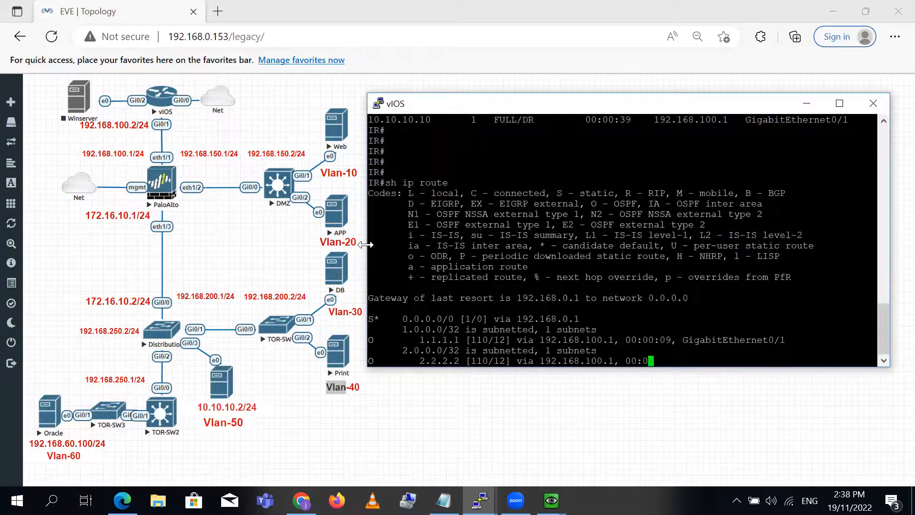
pyautogui.press('Return')
pyautogui.press('Return')
pyautogui.press('Return')
pyautogui.press('Return')
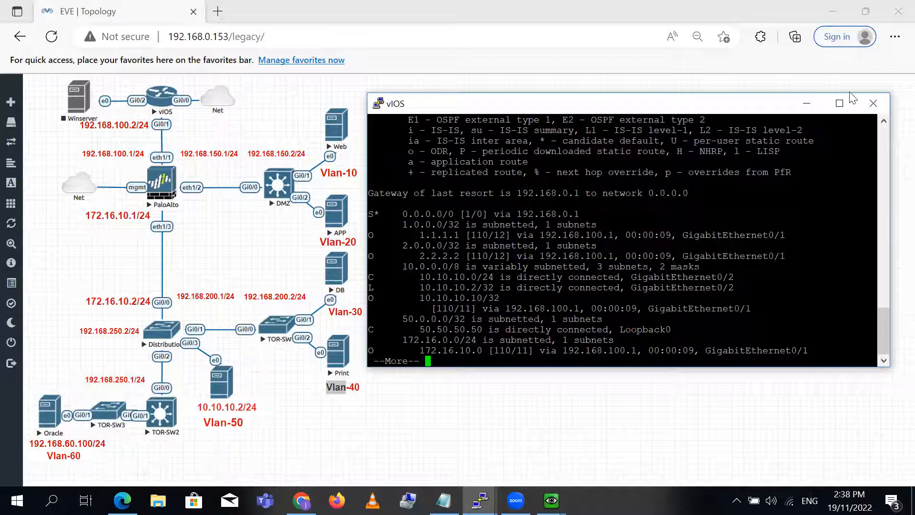
# Maximize the console, page through the rest of the routing table, and highlight the OSPF route to 1.1.1.1
pyautogui.click(839, 103)
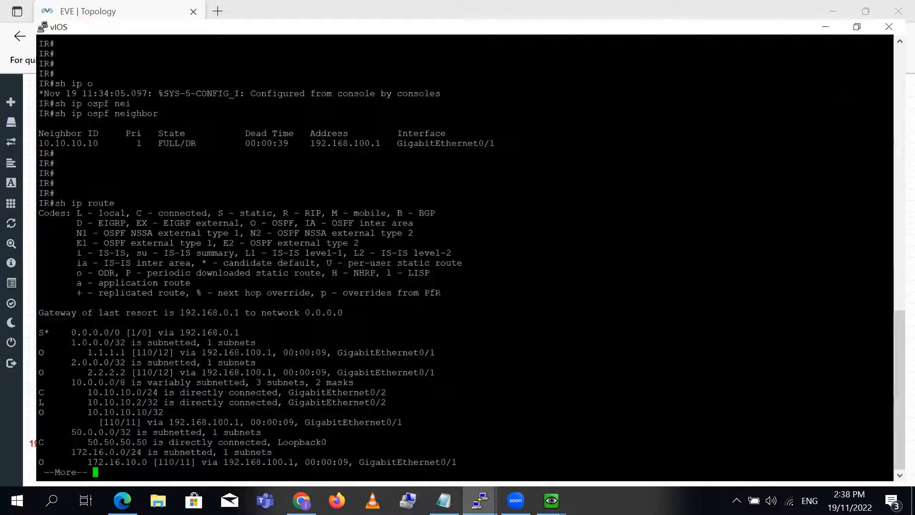
pyautogui.press('Return')
pyautogui.press('Return')
pyautogui.press('Return')
pyautogui.press('Return')
pyautogui.press('Return')
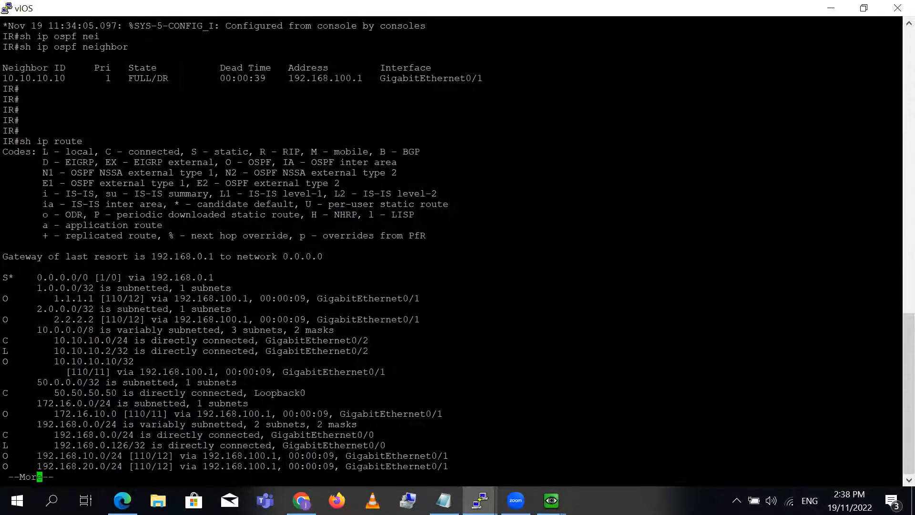
pyautogui.press('Return')
pyautogui.press('Return')
pyautogui.press('Return')
pyautogui.press('Return')
pyautogui.press('Return')
pyautogui.press('Return')
pyautogui.press('Return')
pyautogui.press('Return')
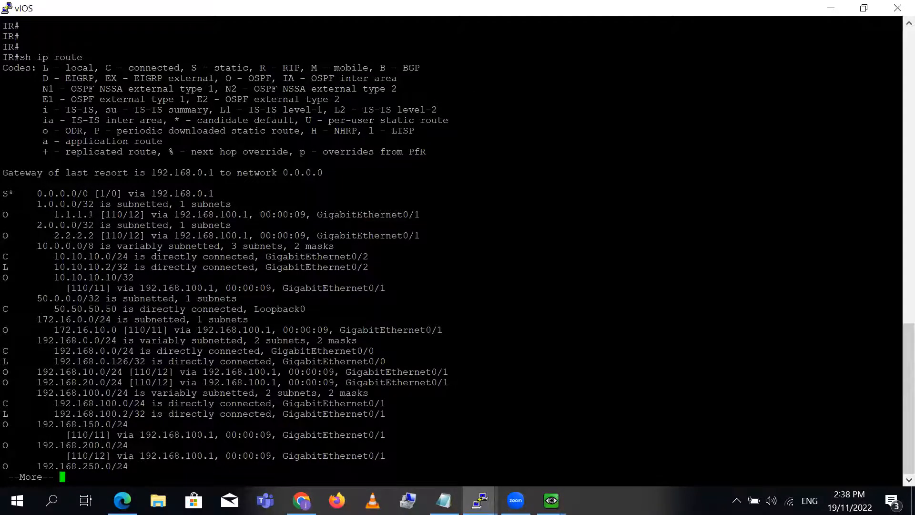
pyautogui.moveTo(55, 214); pyautogui.dragTo(144, 215)
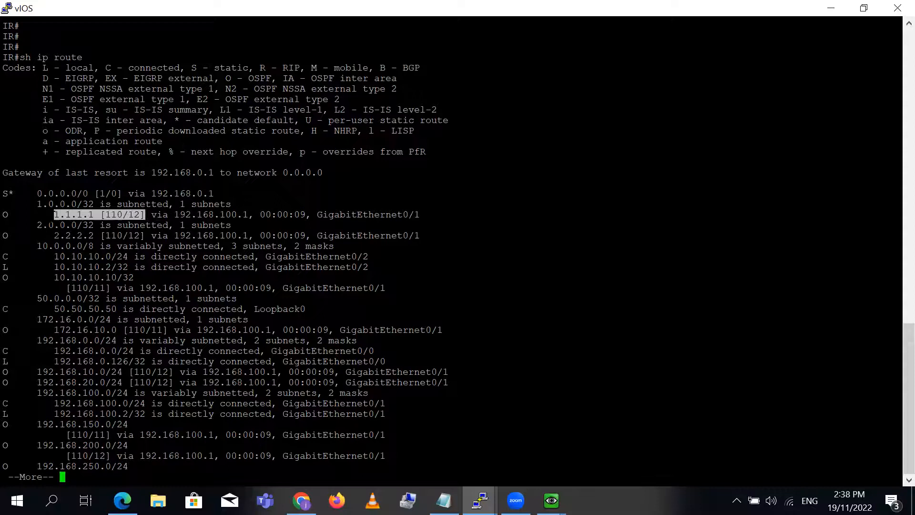
# Highlight the OSPF route to 2.2.2.2, page to the end of the routing table, and highlight the 172.16.10.0 route
pyautogui.moveTo(2, 236); pyautogui.dragTo(422, 235)
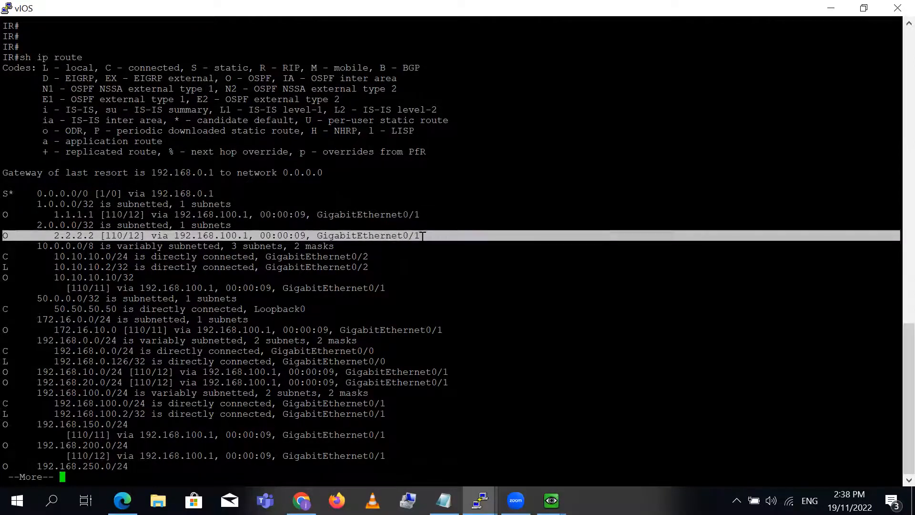
pyautogui.press('Return')
pyautogui.press('Return')
pyautogui.press('Return')
pyautogui.press('Return')
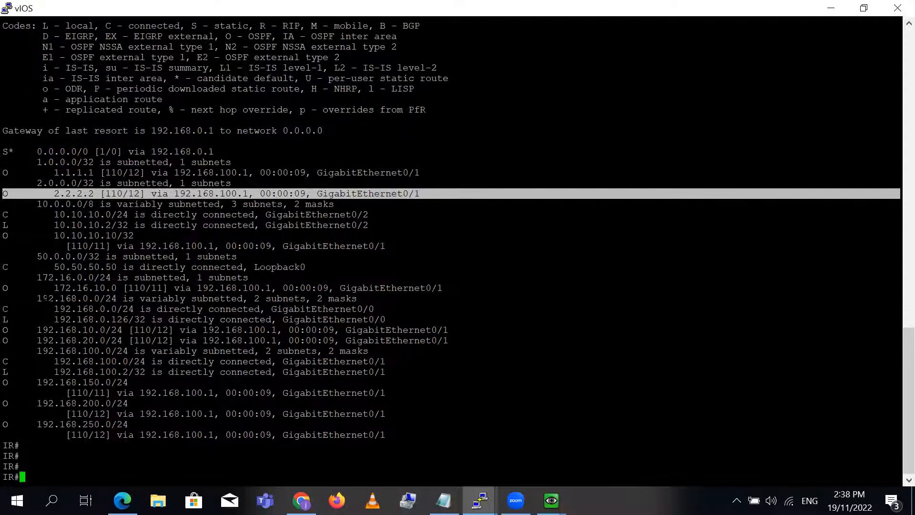
pyautogui.moveTo(2, 288); pyautogui.dragTo(480, 288)
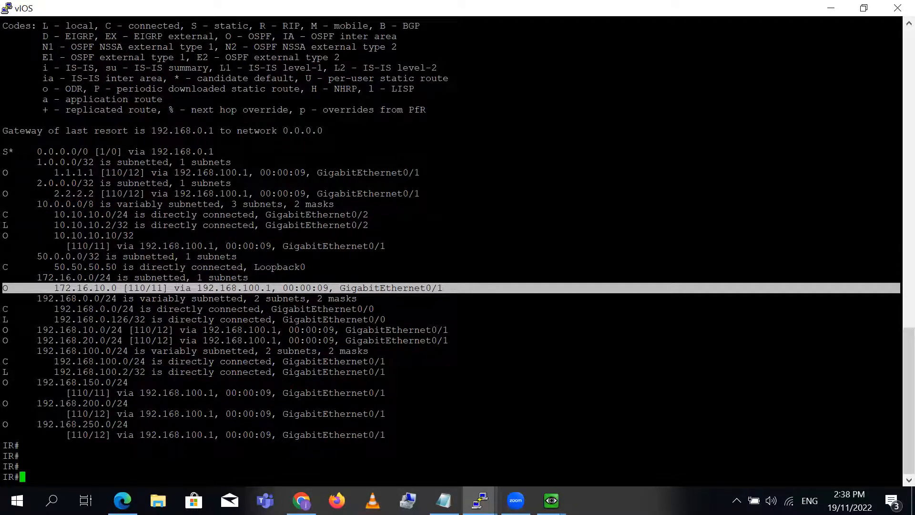
# Examine the OSPF routes to 192.168.10.0/24, 192.168.20.0/24, 192.168.150.0/24 and 192.168.250.0/24, including their administrative distance and metric
pyautogui.doubleClick(90, 330)
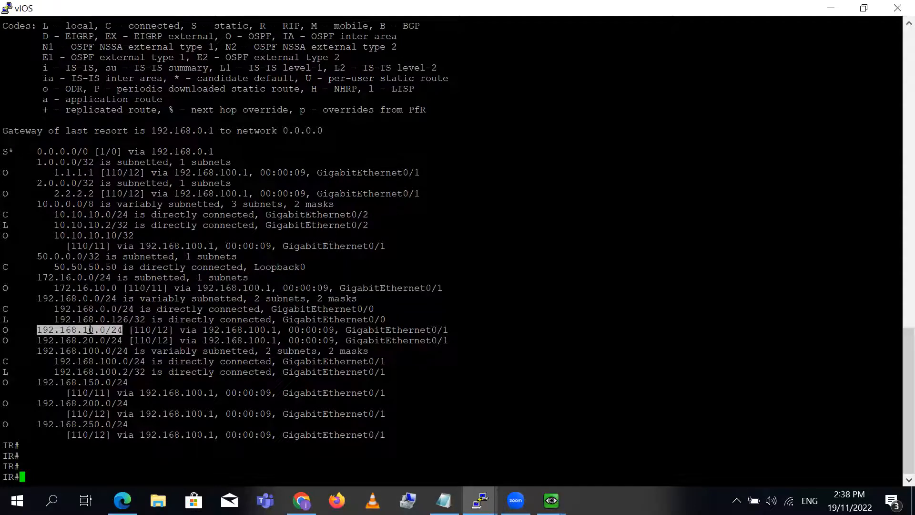
pyautogui.doubleClick(85, 340)
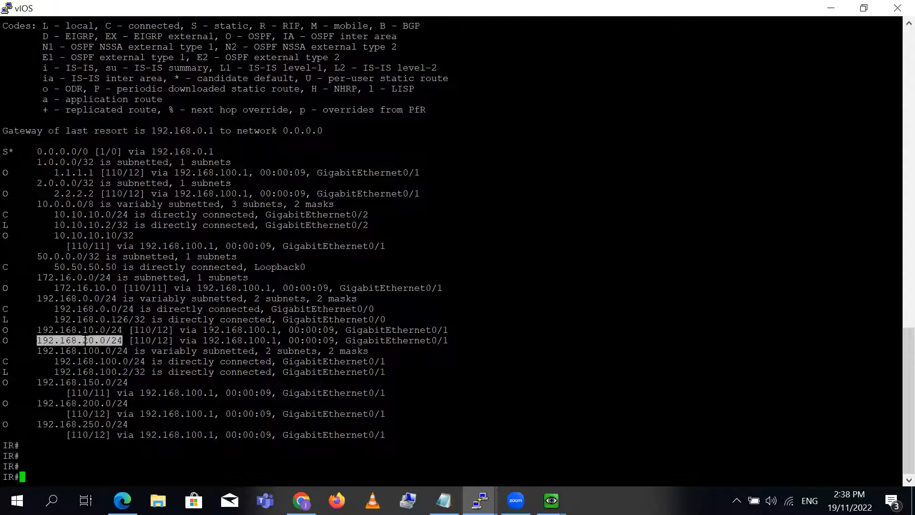
pyautogui.doubleClick(149, 329)
pyautogui.doubleClick(142, 329)
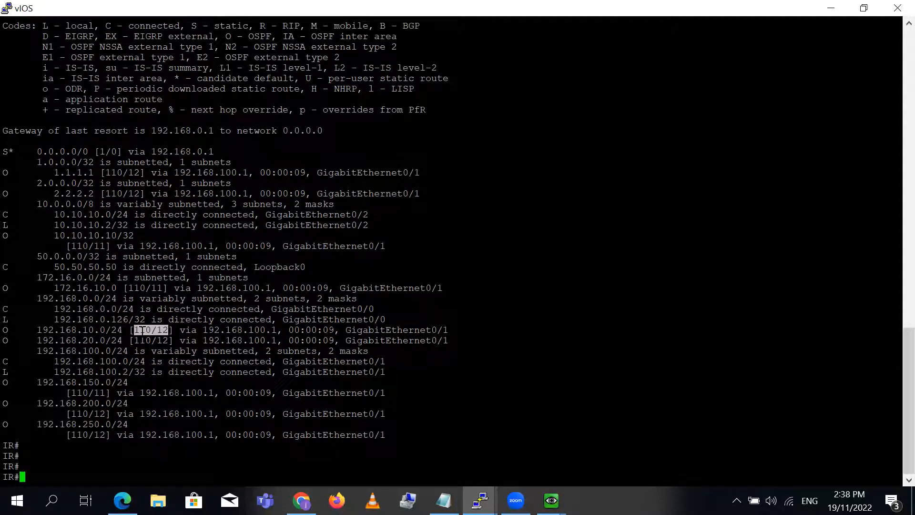
pyautogui.doubleClick(166, 330)
pyautogui.doubleClick(82, 382)
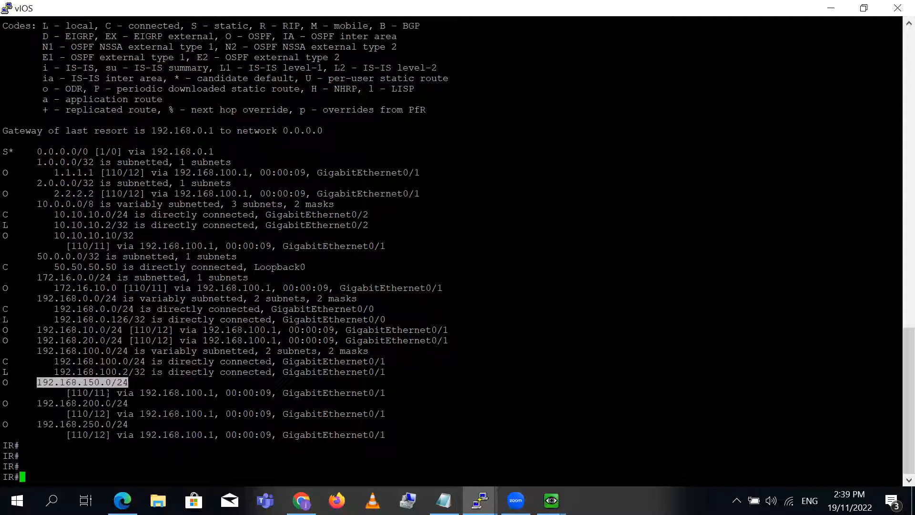
pyautogui.doubleClick(75, 392)
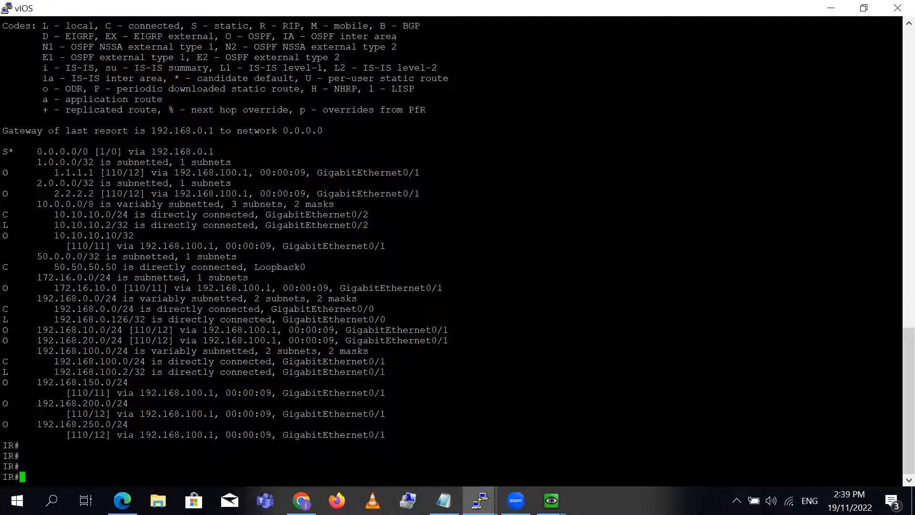
pyautogui.doubleClick(98, 424)
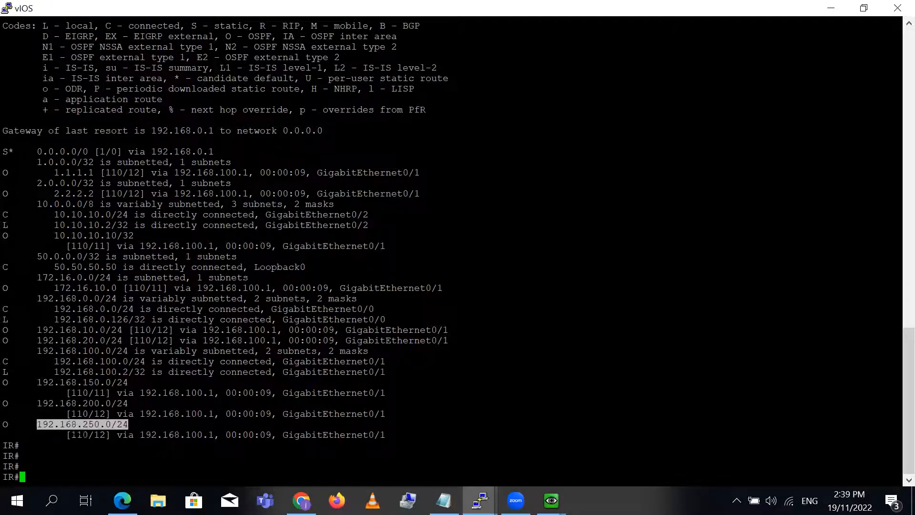
pyautogui.doubleClick(88, 434)
# Restore the vIOS console to a smaller window beside the topology and bring the EVE topology to the front
pyautogui.click(863, 11)
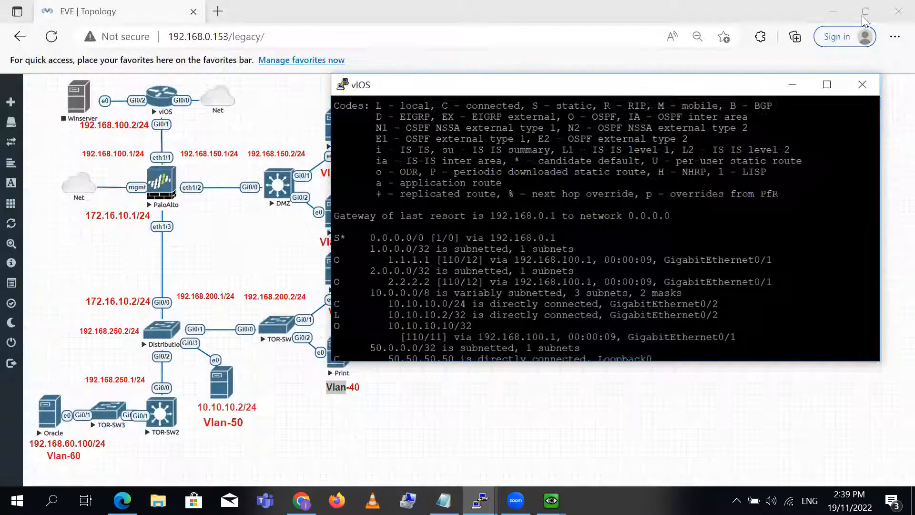
pyautogui.moveTo(576, 106); pyautogui.dragTo(625, 53)
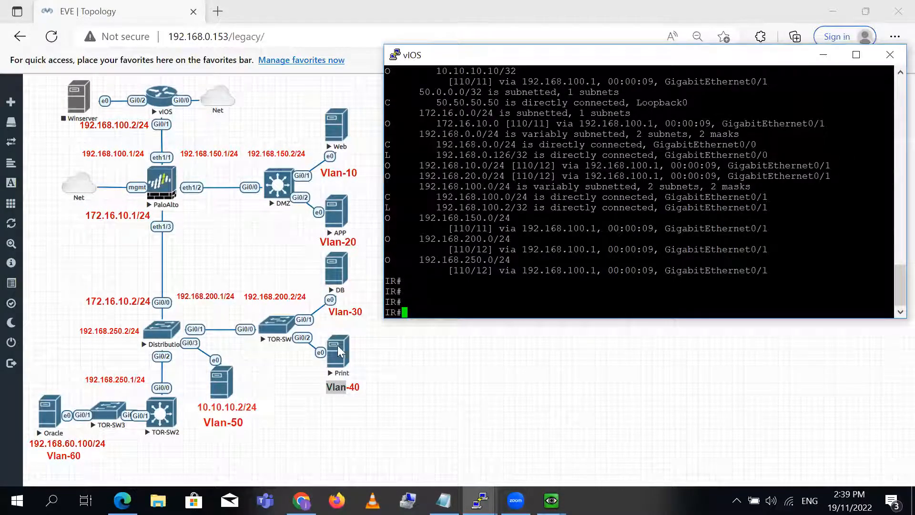
pyautogui.click(479, 330)
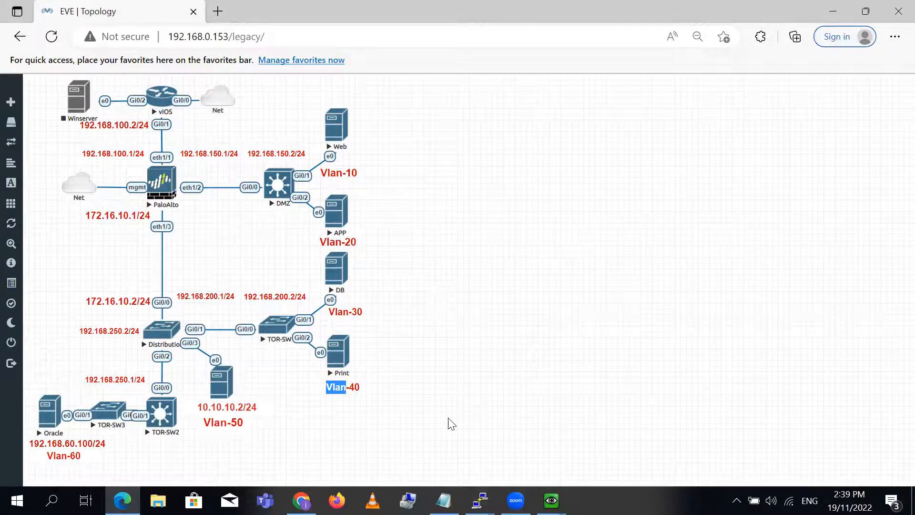
# Switch to the Distribution console and display its OSPF configuration with sh run | sec ospf
pyautogui.click(480, 500)
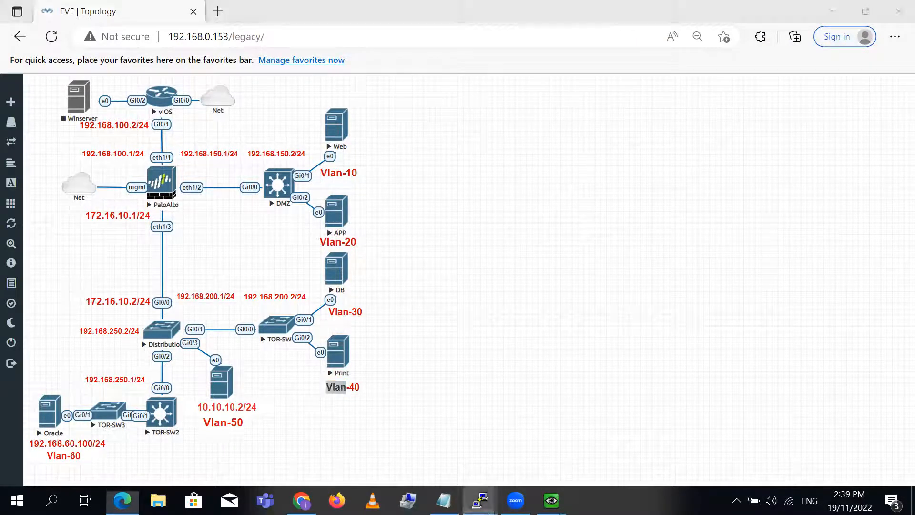
pyautogui.click(360, 433)
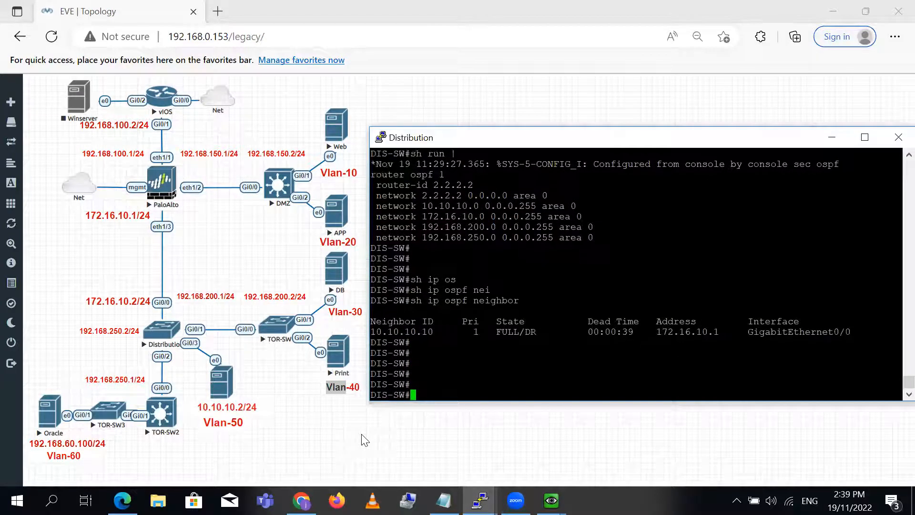
pyautogui.write('sh run | sec ospf')
pyautogui.press('Return')
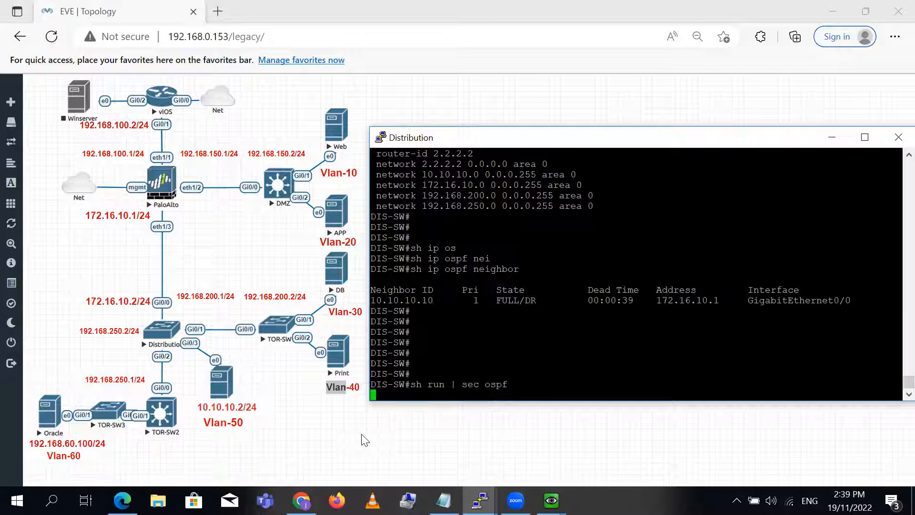
pyautogui.press('Return')
pyautogui.press('Return')
pyautogui.press('Return')
pyautogui.press('Return')
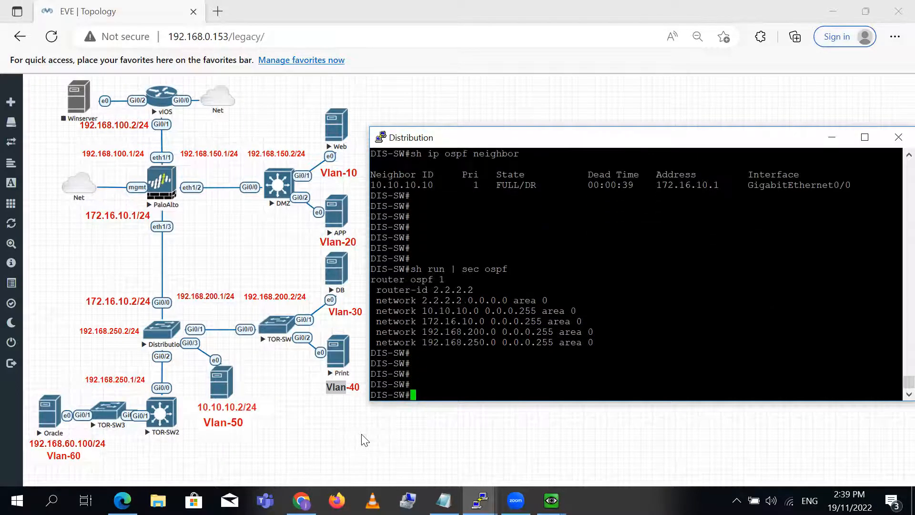
pyautogui.moveTo(656, 139); pyautogui.dragTo(661, 62)
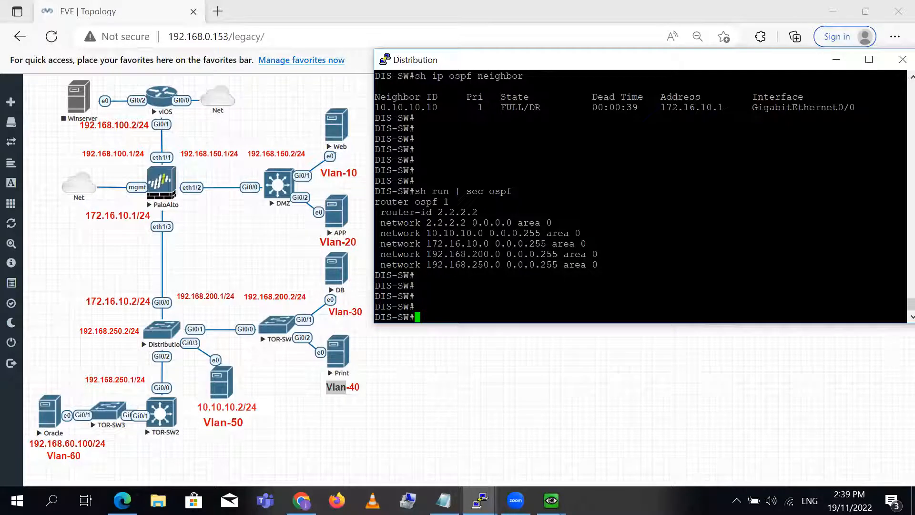
# Look up the Distribution switch's route to 192.168.30.1 with sh ip route
pyautogui.write('sh ip ro')
pyautogui.write('ute 10.1')
pyautogui.press('BackSpace')
pyautogui.press('BackSpace')
pyautogui.write('92.168')
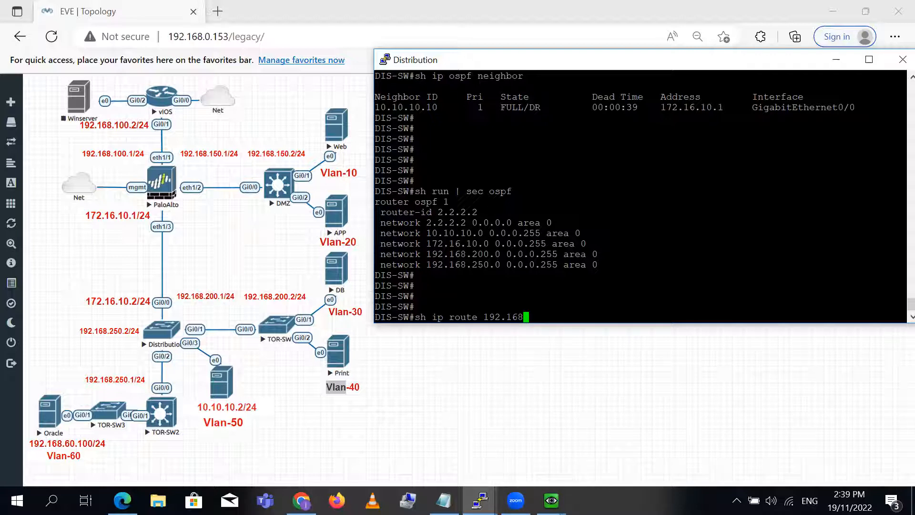
pyautogui.write('.30.1')
pyautogui.press('Return')
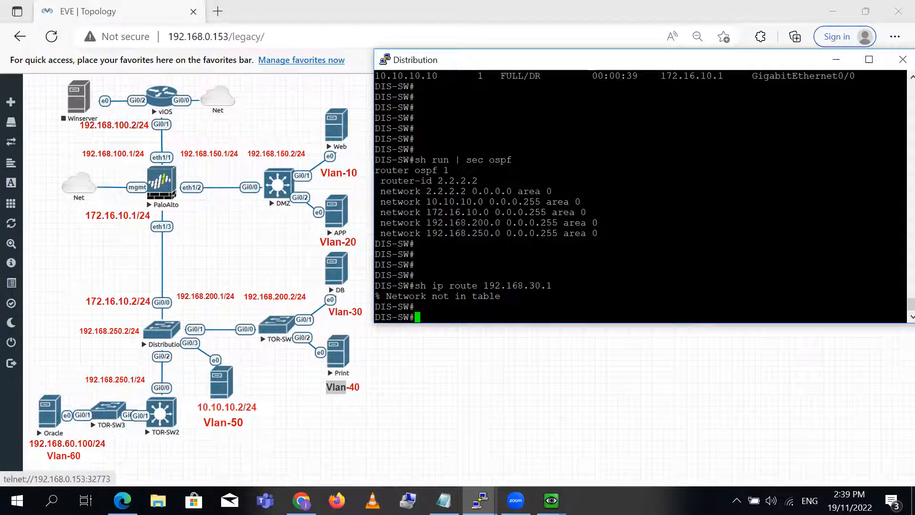
# Switch to the TOR-SW2 console, wake the session, and enter privileged mode
pyautogui.click(479, 500)
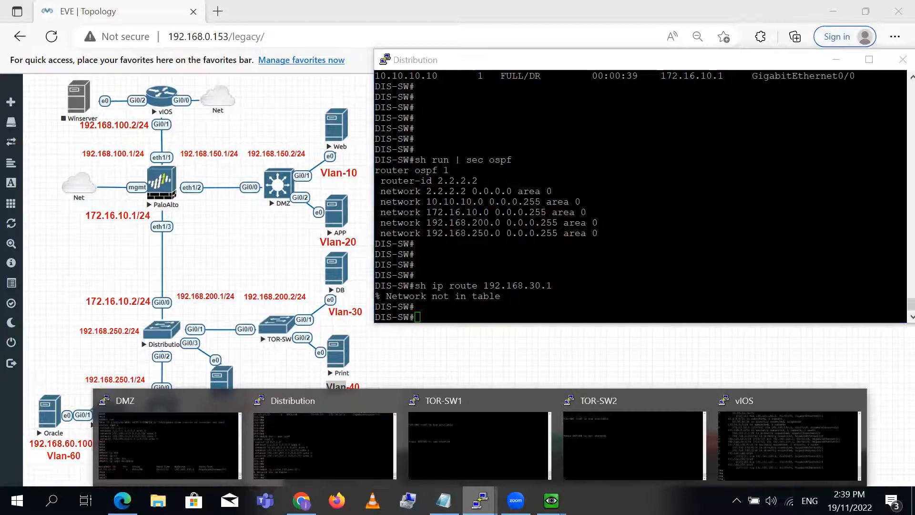
pyautogui.click(602, 444)
pyautogui.press('Return')
pyautogui.press('Return')
pyautogui.press('Return')
pyautogui.press('Return')
pyautogui.press('Return')
pyautogui.press('Return')
pyautogui.press('Return')
pyautogui.press('Return')
pyautogui.write('en')
pyautogui.press('Return')
# List TOR-SW2's interfaces with assigned IP addresses using sh ip int bri | ex unas
pyautogui.write('sh ip int bri | ex unas')
pyautogui.press('Return')
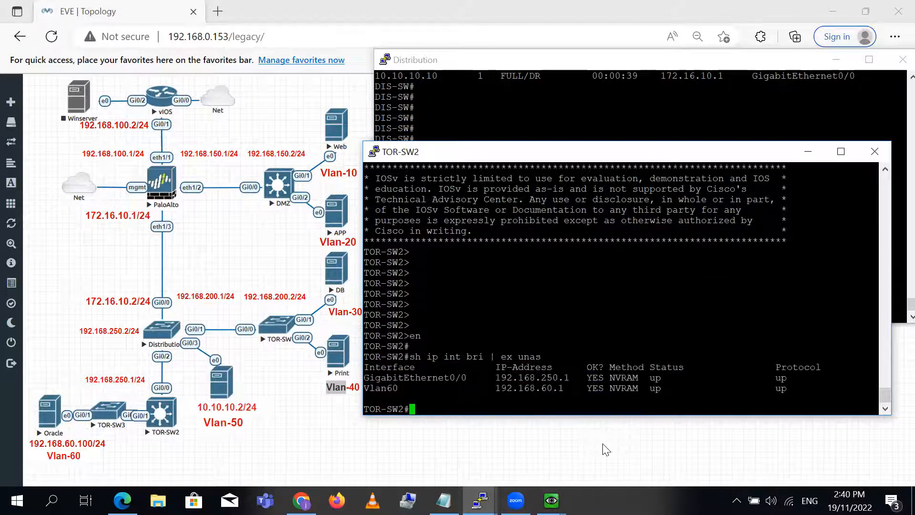
pyautogui.press('Return')
pyautogui.press('Return')
pyautogui.press('Return')
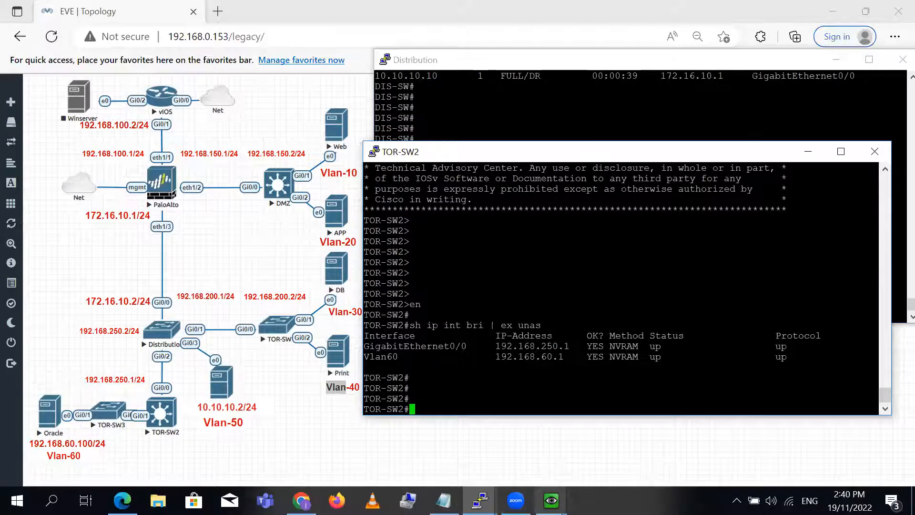
# Switch to the TOR-SW1 console, wake the session, and enter privileged mode
pyautogui.moveTo(478, 500)
pyautogui.click(456, 437)
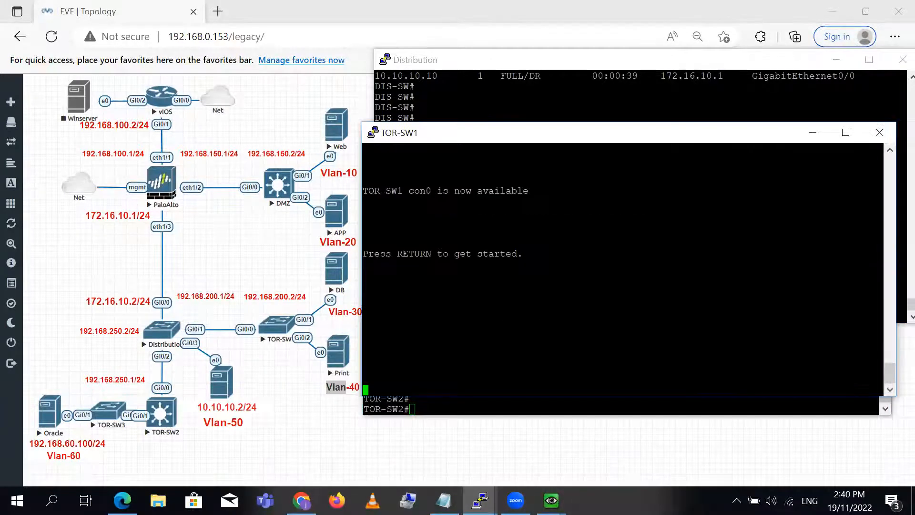
pyautogui.press('Return')
pyautogui.press('Return')
pyautogui.press('Return')
pyautogui.press('Return')
pyautogui.press('Return')
pyautogui.press('Return')
pyautogui.press('Return')
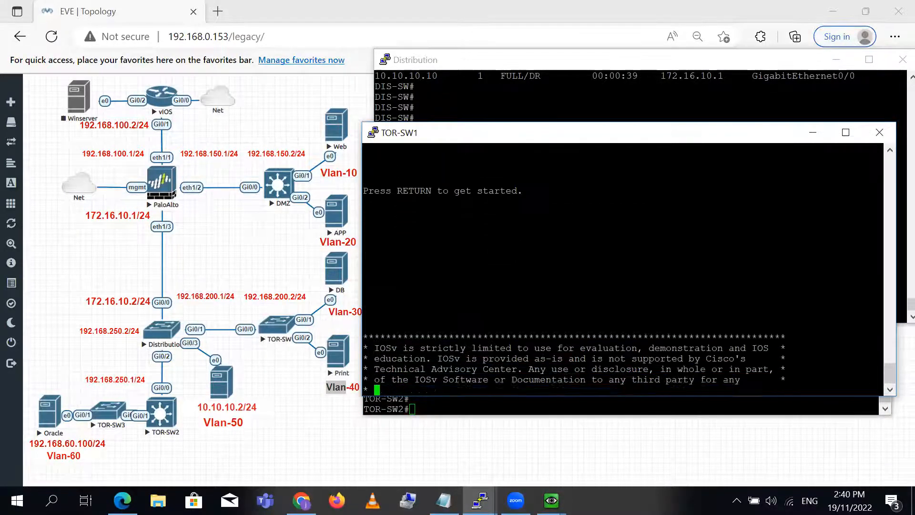
pyautogui.write('en')
pyautogui.press('Return')
pyautogui.press('Return')
pyautogui.press('Return')
# List TOR-SW1's interfaces with assigned IP addresses using sh ip int bri | ex unas
pyautogui.write('sh ip in')
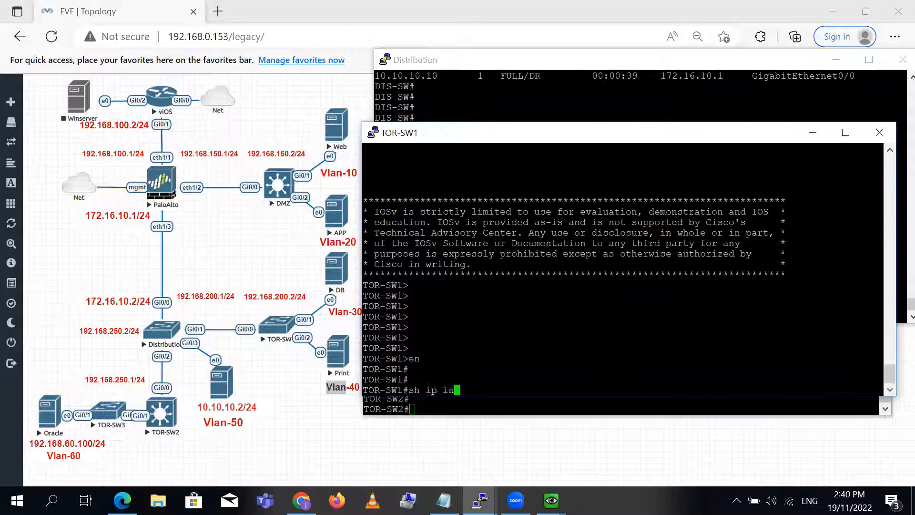
pyautogui.write('t bri | ex unas')
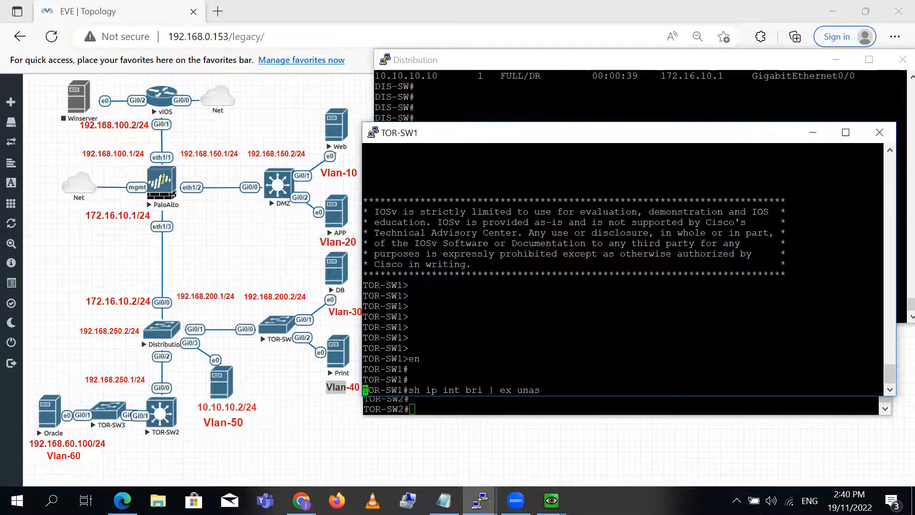
pyautogui.press('Return')
pyautogui.press('Return')
# Enter global configuration on TOR-SW1 and create interface loopback 0
pyautogui.write('config t')
pyautogui.press('Return')
pyautogui.write('int loo')
pyautogui.press('Tab')
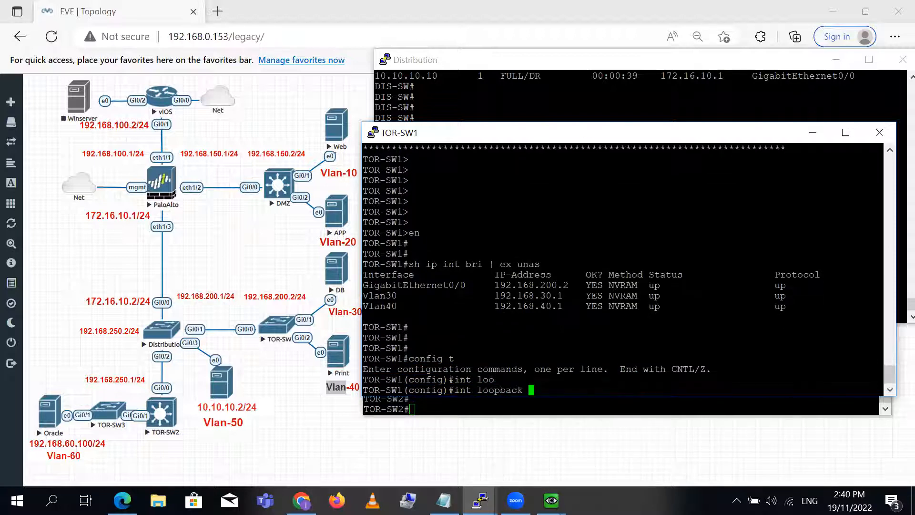
pyautogui.write('0')
pyautogui.press('Return')
# Assign IP address 3.3.3.3 with mask 255.255.255.255 to TOR-SW1's loopback 0 and exit interface configuration
pyautogui.write('ip add')
pyautogui.press('Tab')
pyautogui.write('3.3.3.3')
pyautogui.write(' 255.255.255.')
pyautogui.write('255')
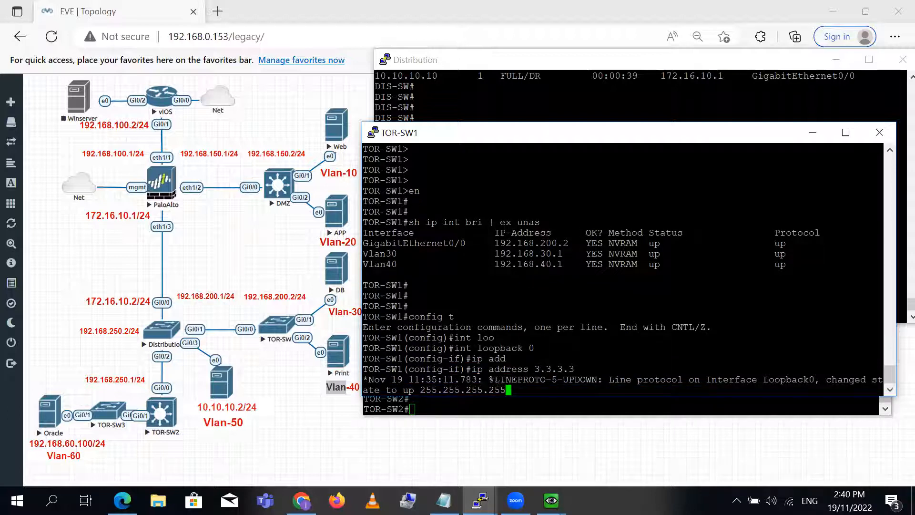
pyautogui.press('Return')
pyautogui.press('Return')
pyautogui.press('Return')
pyautogui.press('Return')
pyautogui.write('exi')
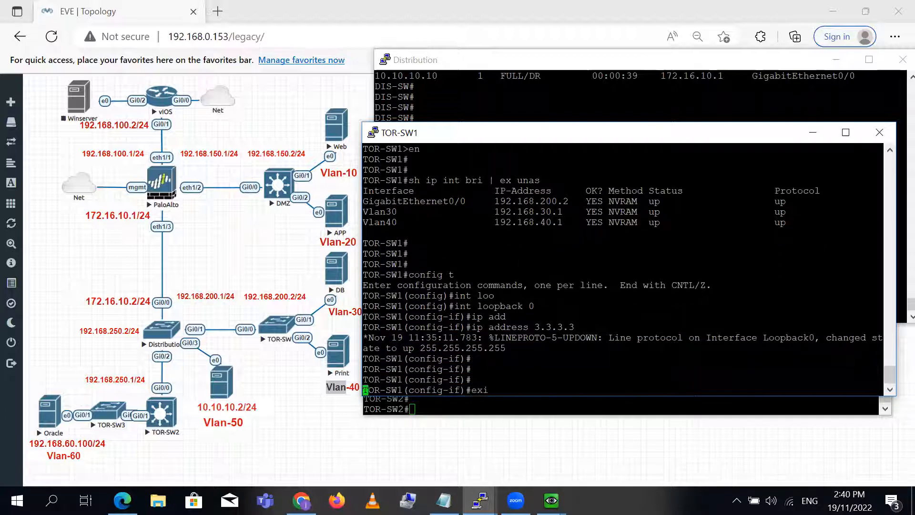
pyautogui.press('Return')
# Check the addressed interfaces from TOR-SW1's configuration mode with do sh ip int bri | ex unas
pyautogui.write('do sh ip int bri | ex unas')
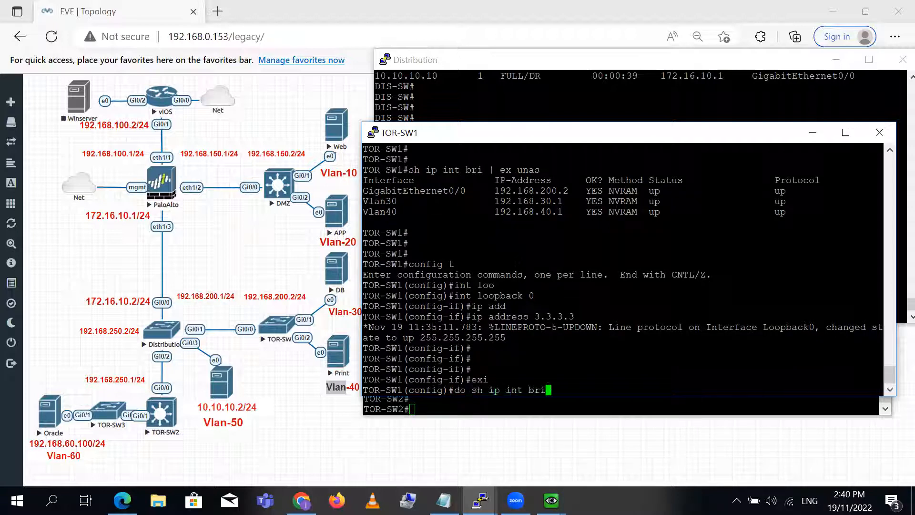
pyautogui.press('Return')
pyautogui.press('Return')
pyautogui.press('Return')
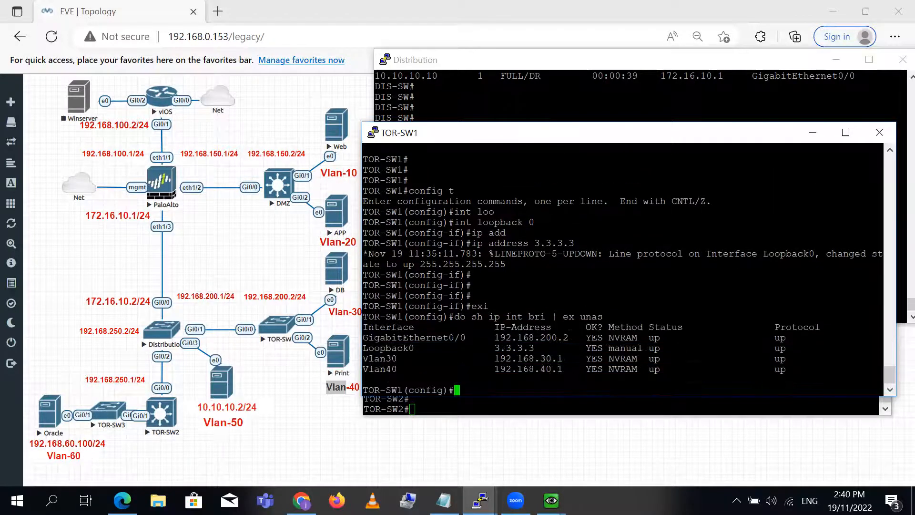
# Start OSPF process 1 on TOR-SW1 and set its router ID to 3.3.3.3
pyautogui.write('router os 1')
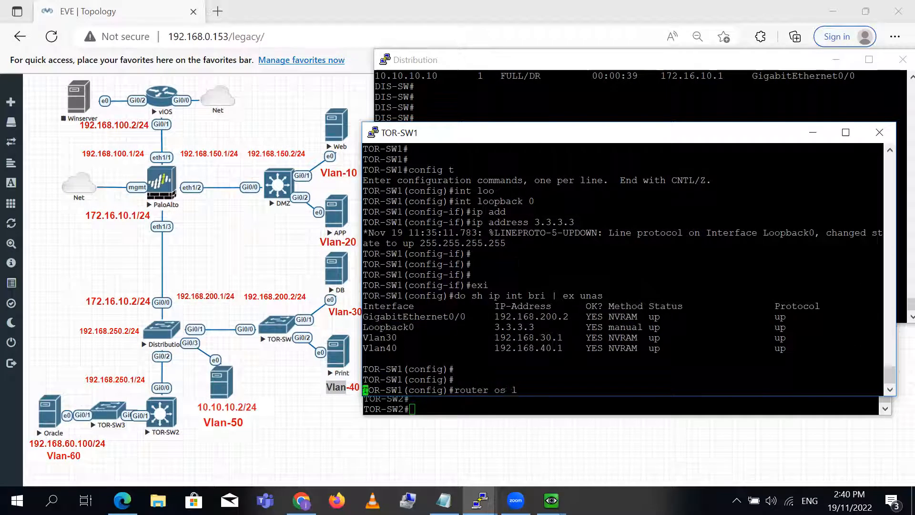
pyautogui.press('Return')
pyautogui.write('router-')
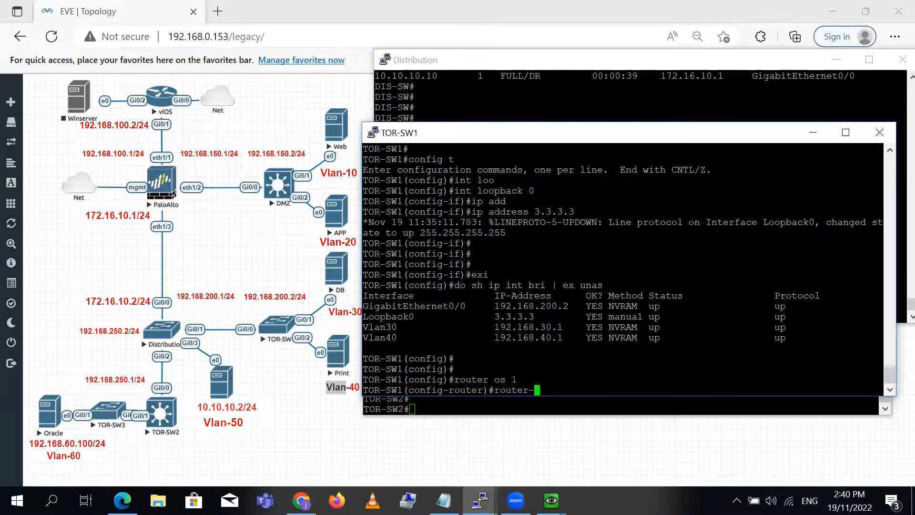
pyautogui.press('Tab')
pyautogui.write('3.3.3.3')
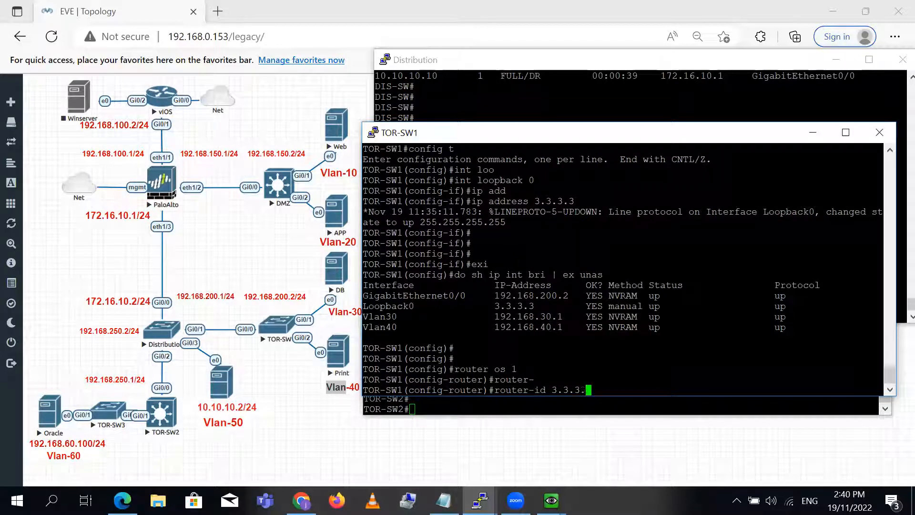
pyautogui.press('Return')
# Advertise TOR-SW1's loopback network 3.3.3.3 with wildcard 0.0.0.0 in OSPF area 0
pyautogui.write('net')
pyautogui.press('Tab')
pyautogui.write('343.')
pyautogui.press('BackSpace')
pyautogui.press('BackSpace')
pyautogui.press('BackSpace')
pyautogui.write('.3.3.3 0.0.')
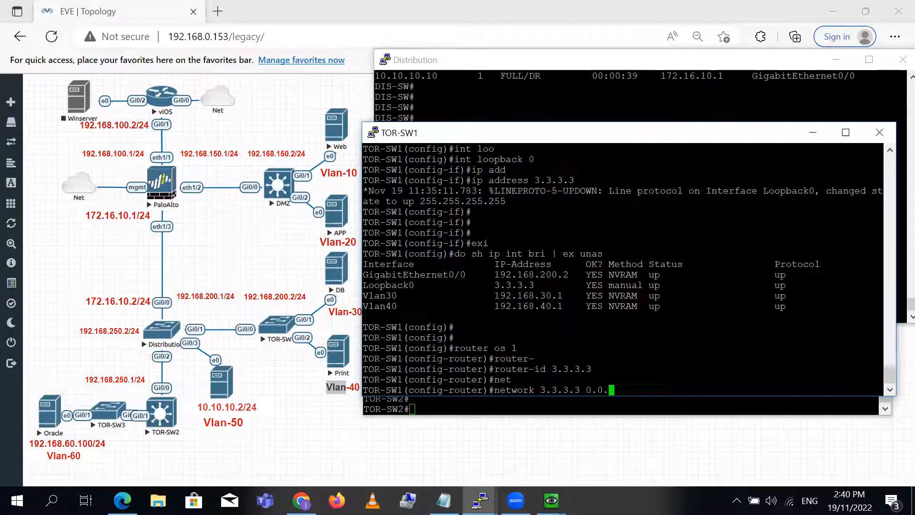
pyautogui.write('0.0 are')
pyautogui.press('Tab')
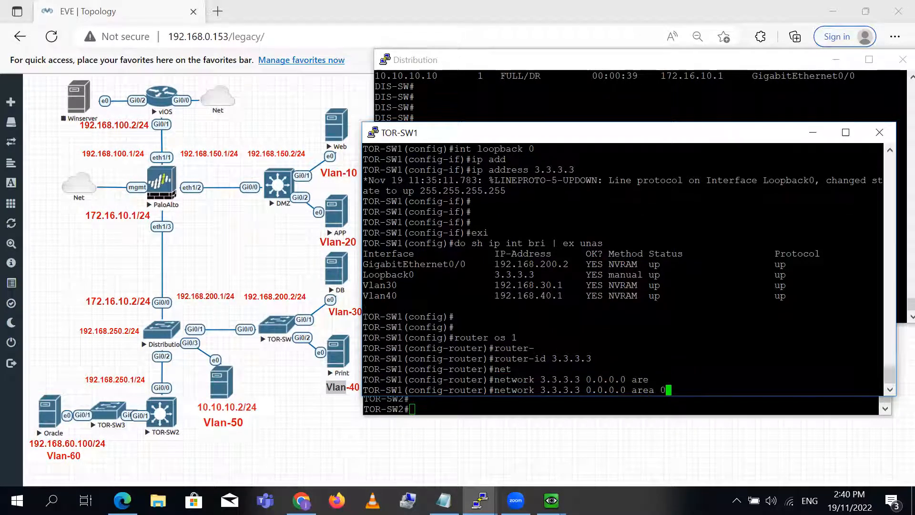
pyautogui.write('0')
pyautogui.press('Return')
# Advertise network 192.168.30.0 with wildcard 0.0.0.255 in OSPF area 0 on TOR-SW1
pyautogui.write('network')
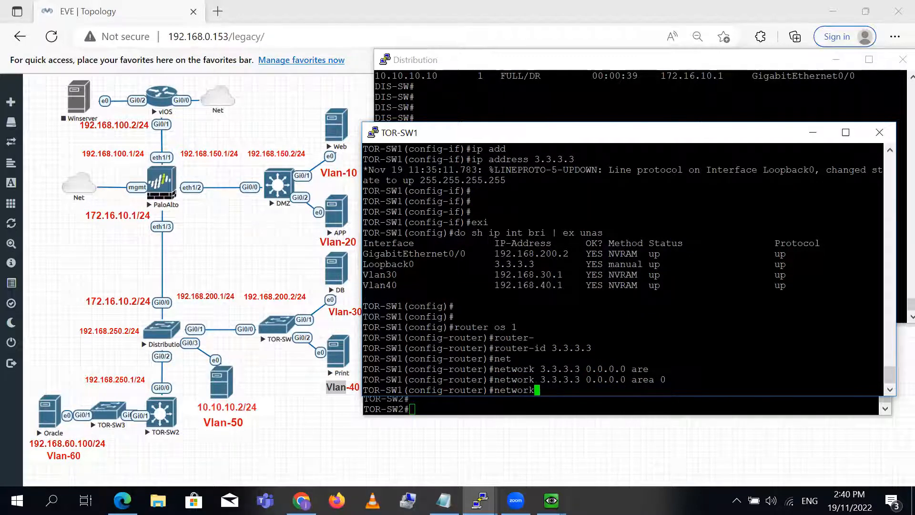
pyautogui.press('Tab')
pyautogui.write('192.168.30.0 0.0.0.255 ae')
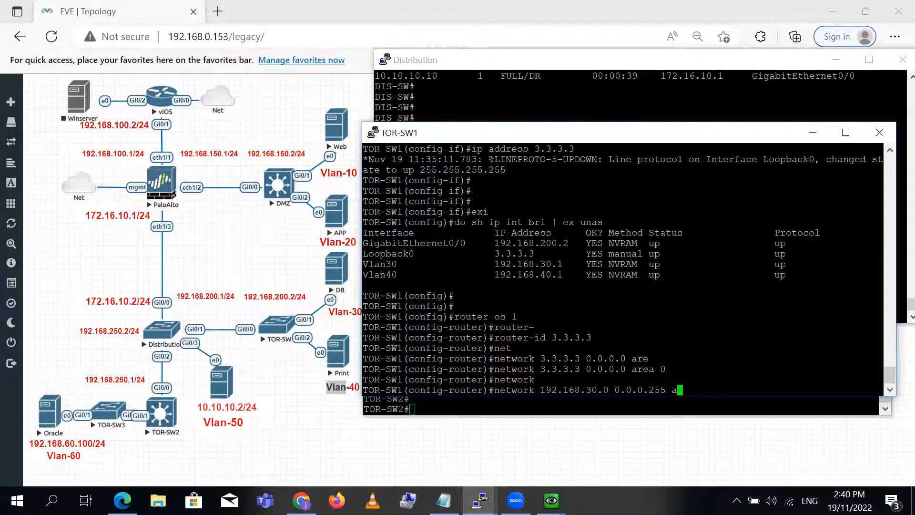
pyautogui.press('Tab')
pyautogui.write('0')
pyautogui.press('Return')
pyautogui.press('Return')
# Advertise network 192.168.40.0 with wildcard 0.0.0.255 in OSPF area 0 on TOR-SW1
pyautogui.write('mnetwo')
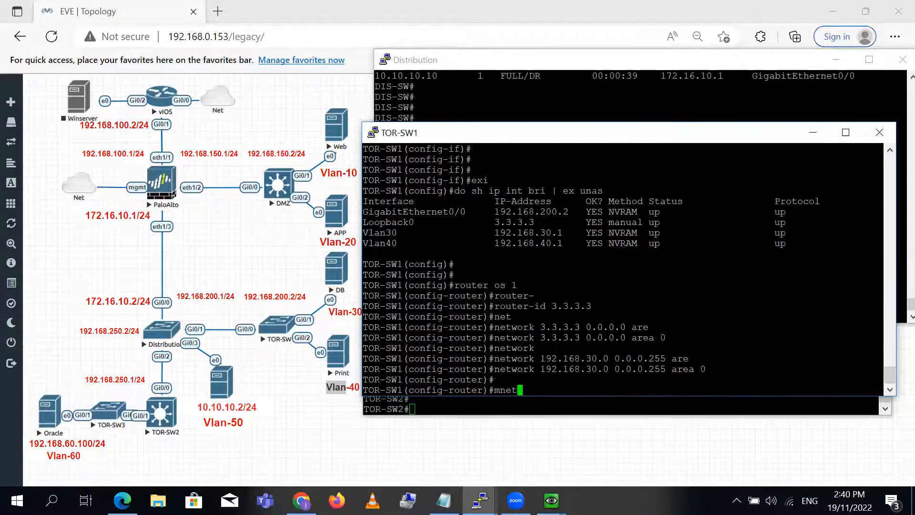
pyautogui.press('BackSpace')
pyautogui.press('BackSpace')
pyautogui.press('BackSpace')
pyautogui.press('BackSpace')
pyautogui.press('BackSpace')
pyautogui.press('BackSpace')
pyautogui.write('netowkr')
pyautogui.press('Tab')
pyautogui.press('BackSpace')
pyautogui.press('BackSpace')
pyautogui.press('BackSpace')
pyautogui.write('work')
pyautogui.press('Tab')
pyautogui.write('192')
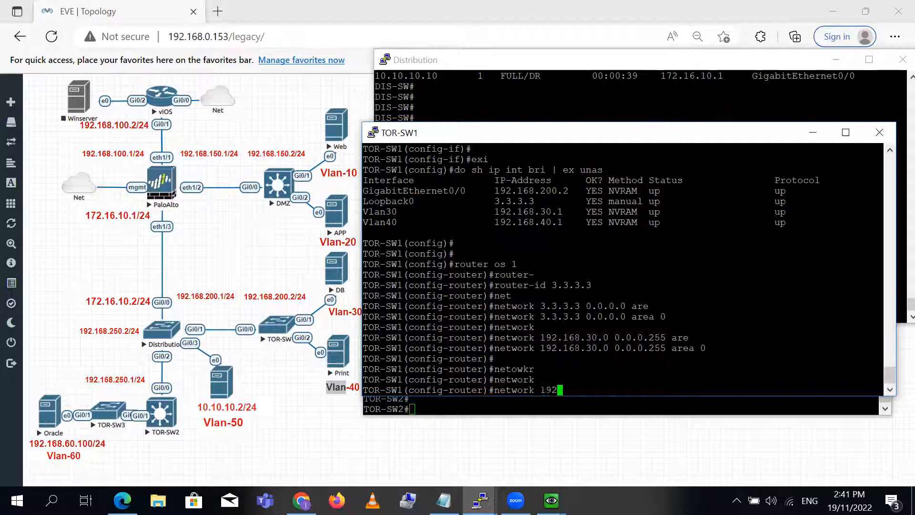
pyautogui.write('.168.40.0 0.0.0.255 are')
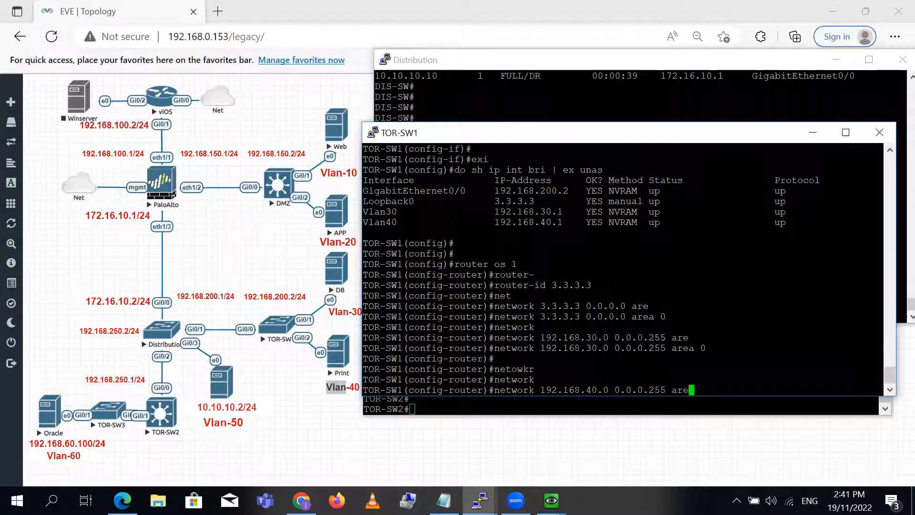
pyautogui.press('Tab')
pyautogui.write('0')
pyautogui.press('Return')
pyautogui.press('Return')
# Exit TOR-SW1's configuration modes and save the configuration with wr
pyautogui.write('exxi')
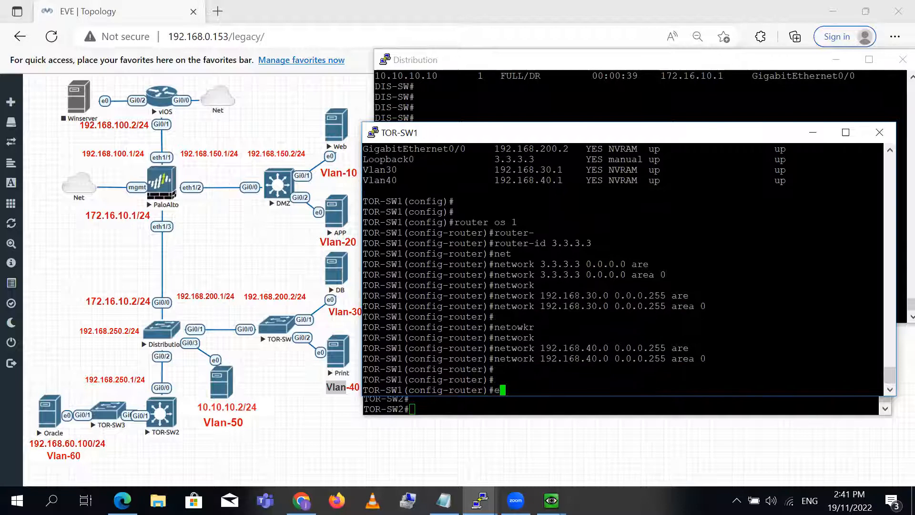
pyautogui.press('Return')
pyautogui.write('eci')
pyautogui.press('Return')
pyautogui.press('Return')
pyautogui.write('exi')
pyautogui.press('Return')
pyautogui.write('exi')
pyautogui.press('Return')
pyautogui.write('wr')
pyautogui.press('Return')
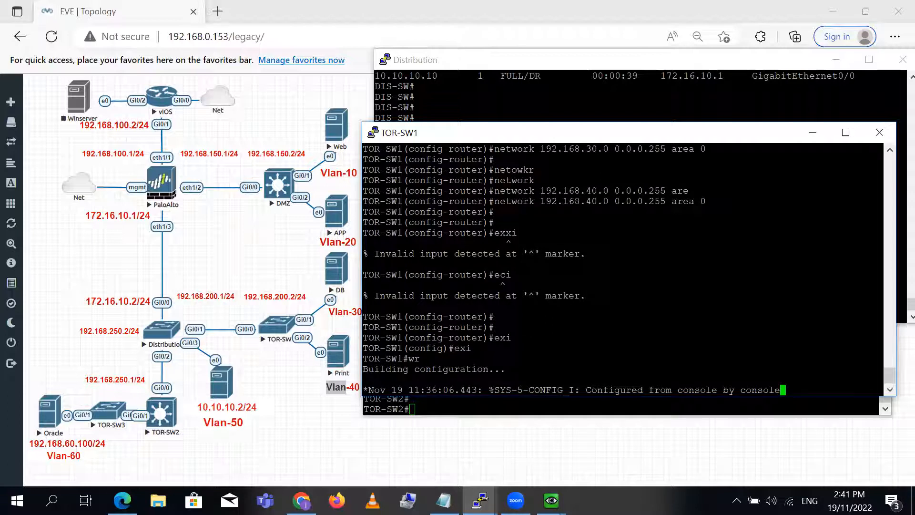
pyautogui.press('Return')
pyautogui.press('Return')
pyautogui.press('Return')
pyautogui.press('Return')
pyautogui.press('Return')
pyautogui.press('Return')
pyautogui.press('Return')
pyautogui.press('Return')
pyautogui.press('Return')
pyautogui.press('Return')
pyautogui.press('Return')
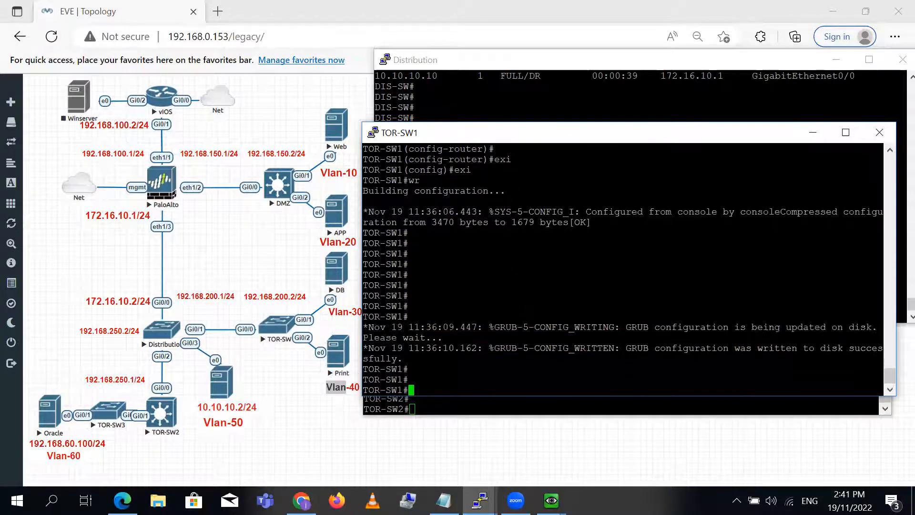
pyautogui.press('Return')
# Check TOR-SW1's OSPF adjacencies with sh ip ospf neighbor
pyautogui.write('sh ip os')
pyautogui.press('Tab')
pyautogui.write('nie')
pyautogui.press('Tab')
pyautogui.press('BackSpace')
pyautogui.press('BackSpace')
pyautogui.write('eighbor')
pyautogui.press('Tab')
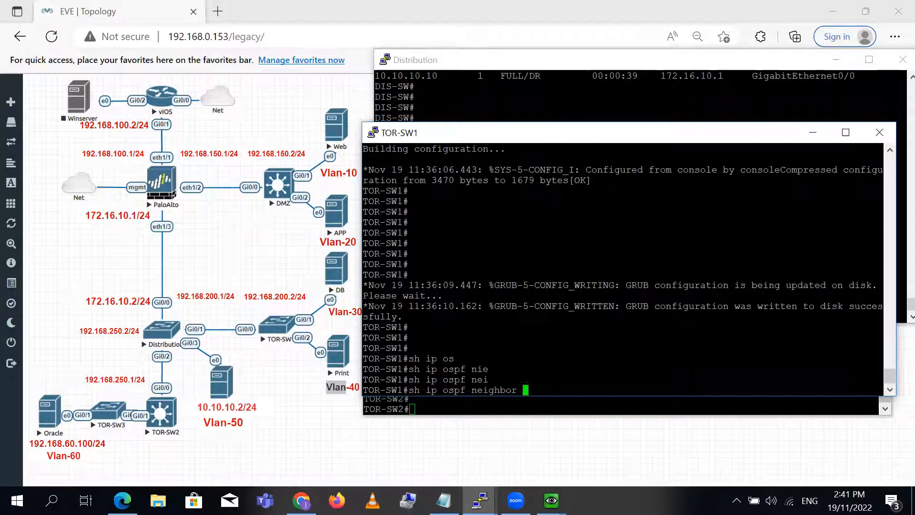
pyautogui.press('Return')
pyautogui.press('Return')
pyautogui.press('Return')
pyautogui.press('Return')
# Review the OSPF section of TOR-SW1's running configuration with sh run | sec ospf
pyautogui.write('sh ru')
pyautogui.press('BackSpace')
pyautogui.press('BackSpace')
pyautogui.write('rrun | sec ospf')
pyautogui.press('Return')
pyautogui.write('sh run ')
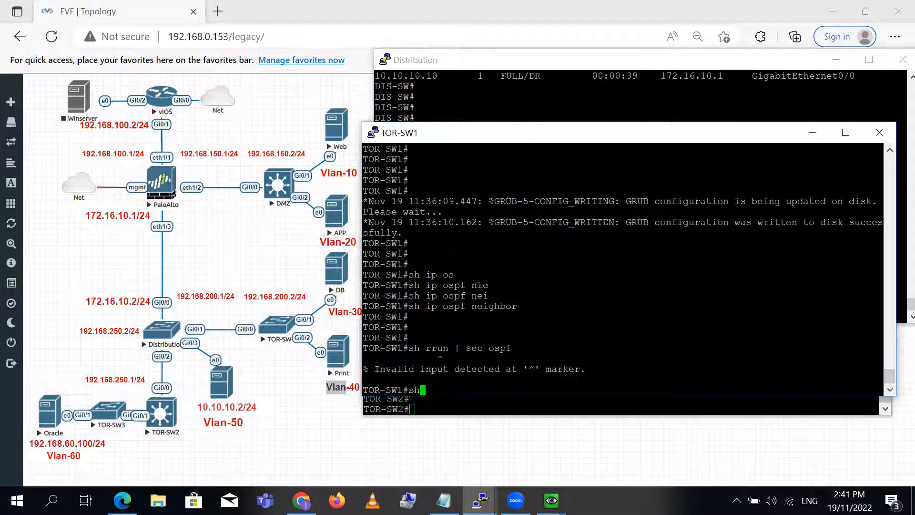
pyautogui.write('| sec ospf')
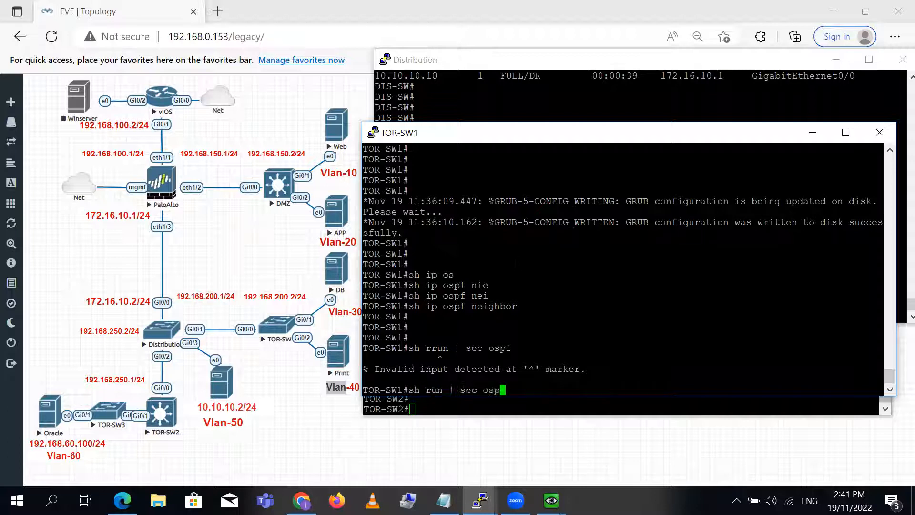
pyautogui.press('Return')
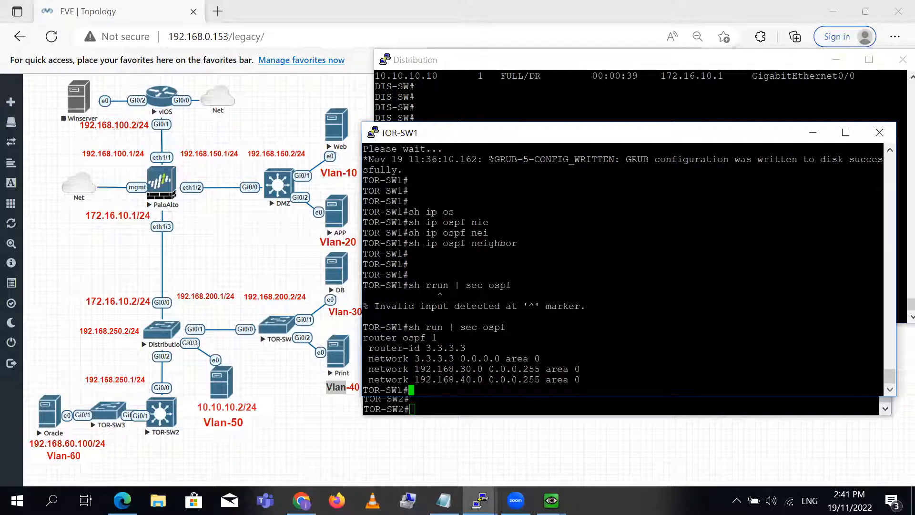
pyautogui.press('Return')
pyautogui.press('Return')
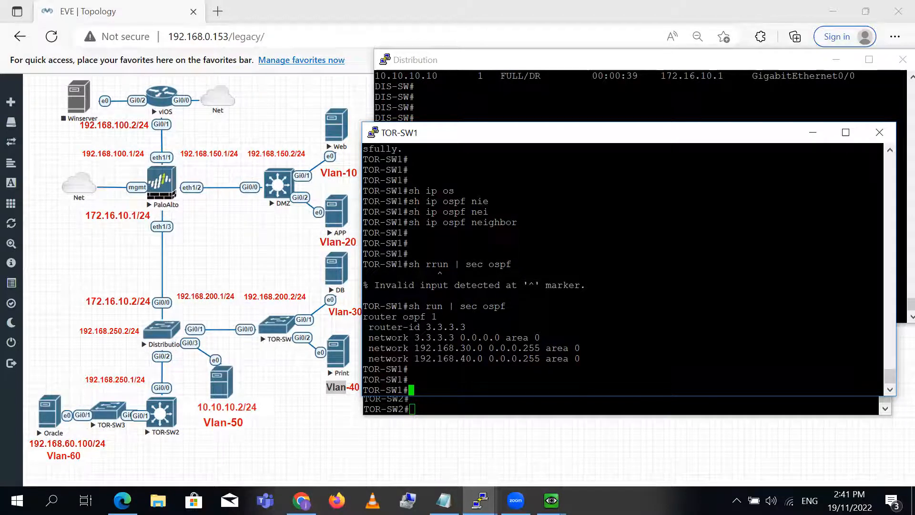
# Enter global configuration on TOR-SW1 and reopen OSPF process 1
pyautogui.write('config t')
pyautogui.press('Return')
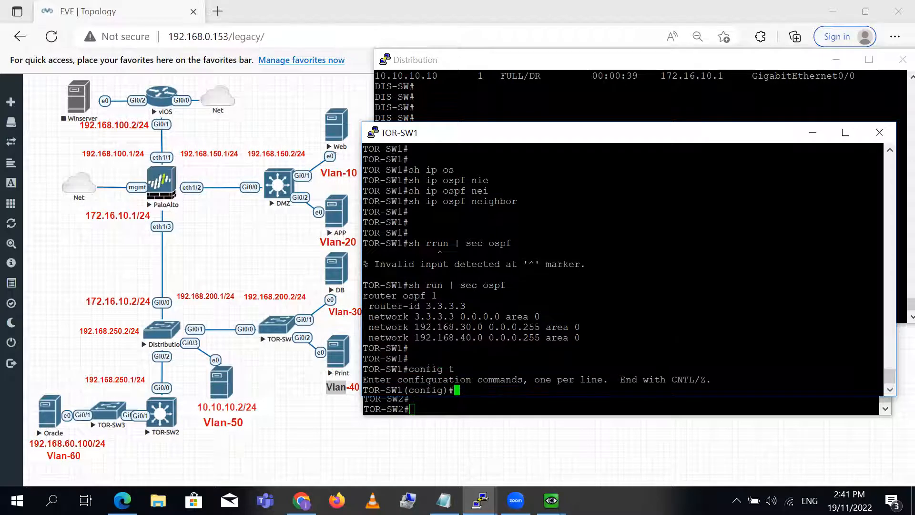
pyautogui.tripleClick(399, 296)
pyautogui.rightClick(399, 296)
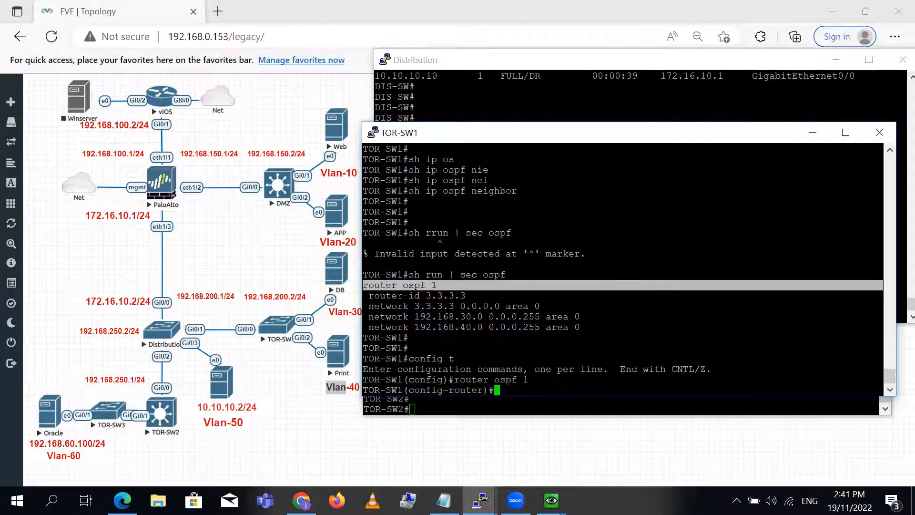
# Advertise network 192.168.200.0 with wildcard 0.0.0.255 in area 0 on TOR-SW1 and return to privileged mode
pyautogui.write('networ')
pyautogui.press('Tab')
pyautogui.write('192')
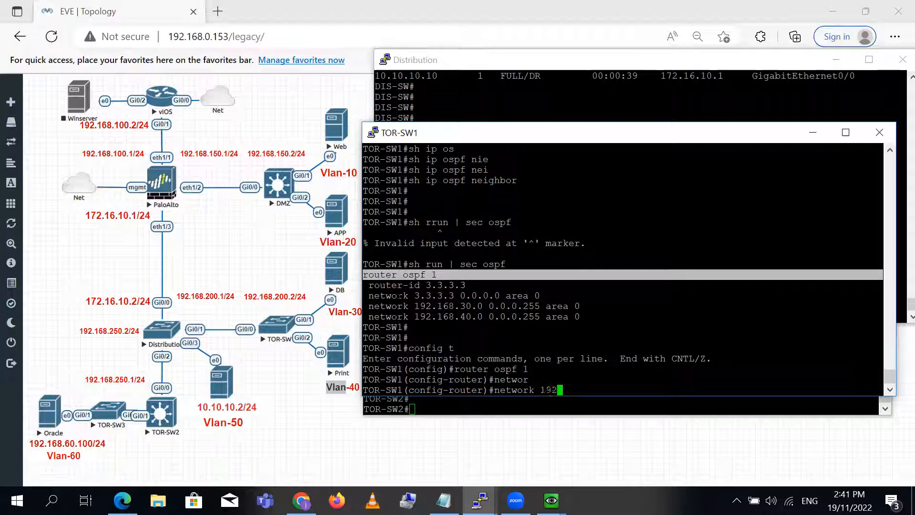
pyautogui.write('.168.200.0 0.0.0.255 are')
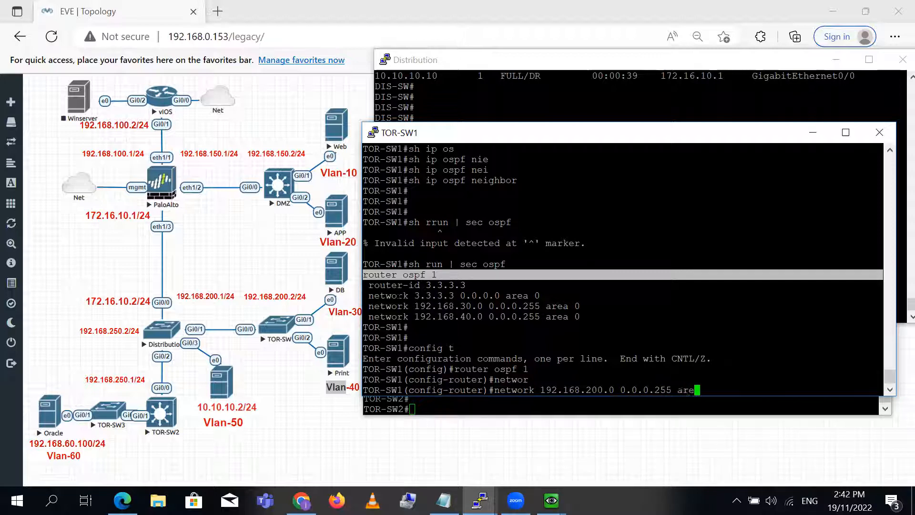
pyautogui.press('Tab')
pyautogui.write('0')
pyautogui.press('Return')
pyautogui.press('Return')
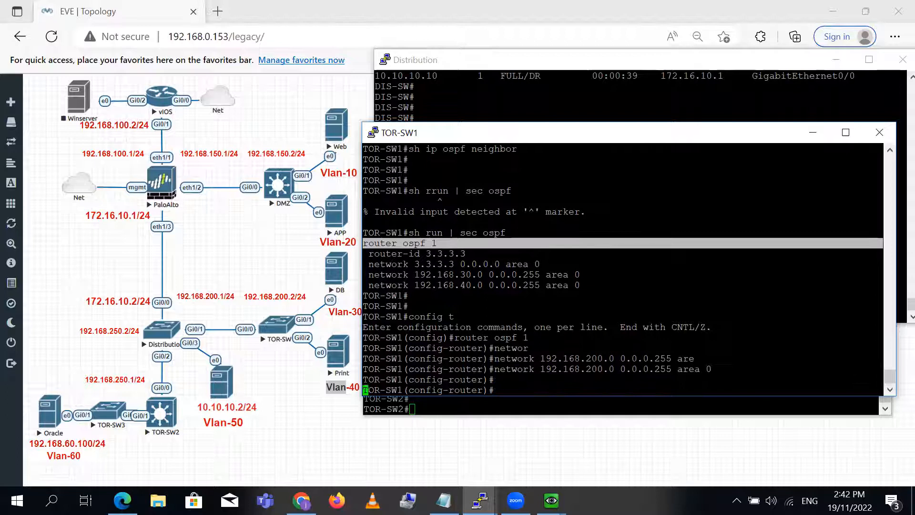
pyautogui.press('Return')
pyautogui.press('Return')
pyautogui.press('Return')
pyautogui.press('Return')
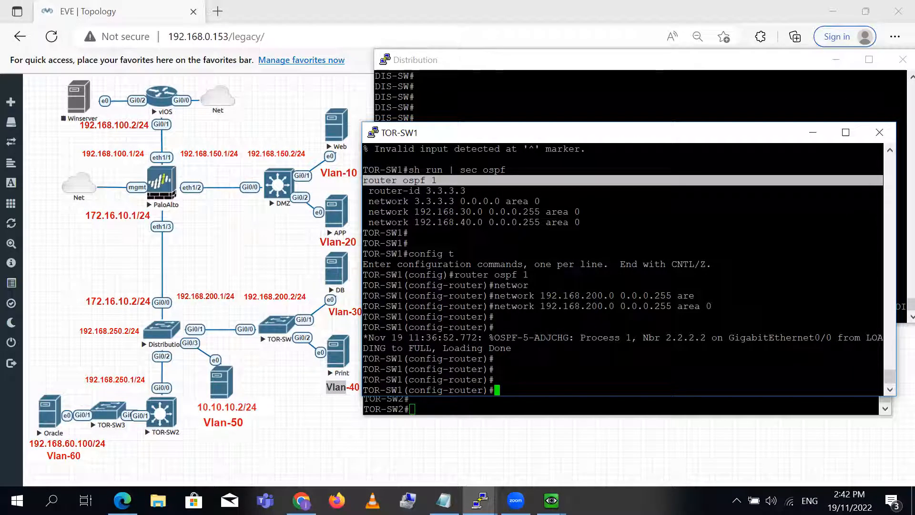
pyautogui.write('exit')
pyautogui.press('Return')
pyautogui.press('Return')
pyautogui.write('exi')
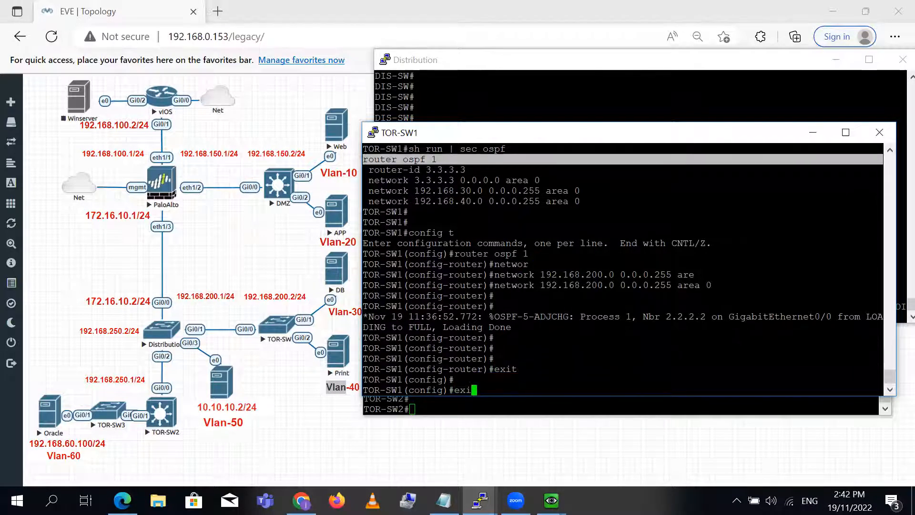
pyautogui.press('Return')
pyautogui.press('Return')
# Recheck TOR-SW1's OSPF neighbor table with sh ip ospf neighbor
pyautogui.write('sh ip osn')
pyautogui.press('Tab')
pyautogui.write('i')
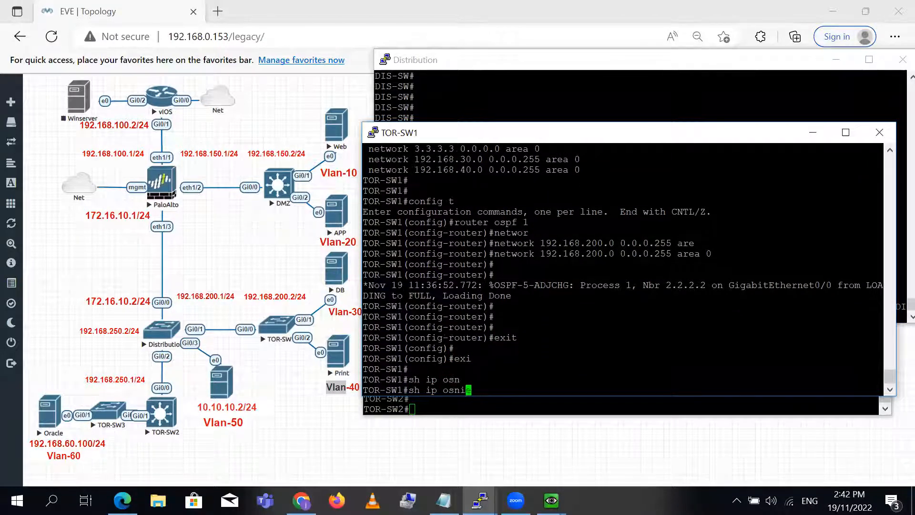
pyautogui.press('BackSpace')
pyautogui.press('BackSpace')
pyautogui.write('pf nei')
pyautogui.press('Tab')
pyautogui.press('Return')
pyautogui.press('Return')
pyautogui.press('Return')
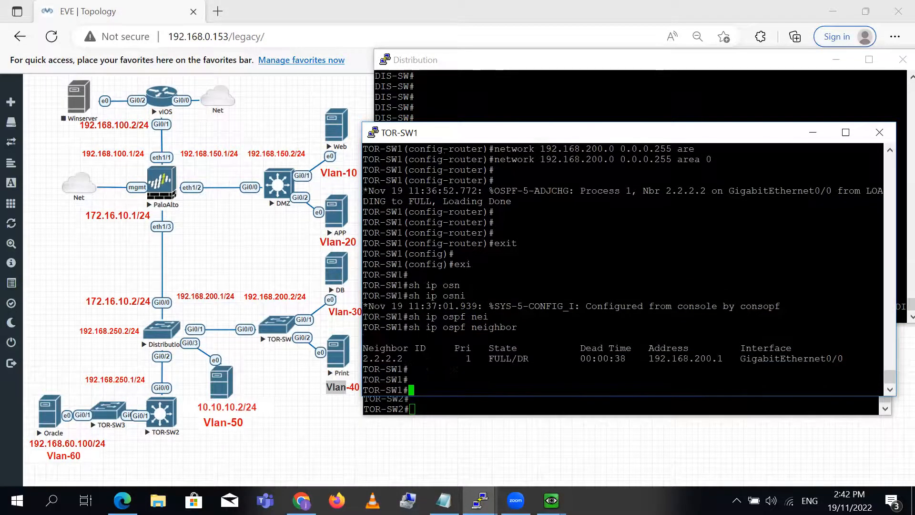
pyautogui.press('Return')
# Switch to the Distribution console and look up the route to 192.168.30.1 with sh ip route
pyautogui.doubleClick(497, 65)
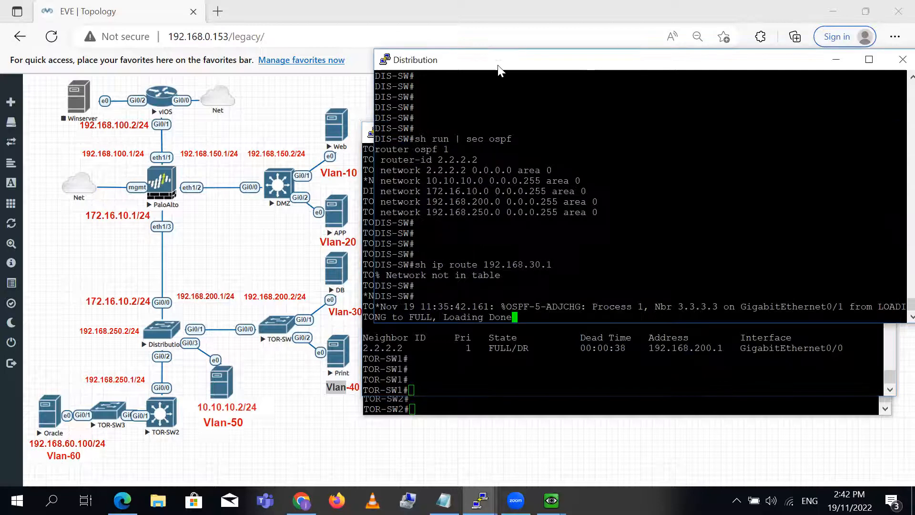
pyautogui.doubleClick(680, 7)
pyautogui.press('Return')
pyautogui.press('Return')
pyautogui.press('Return')
pyautogui.press('Return')
pyautogui.press('Up')
pyautogui.press('Up')
pyautogui.press('Down')
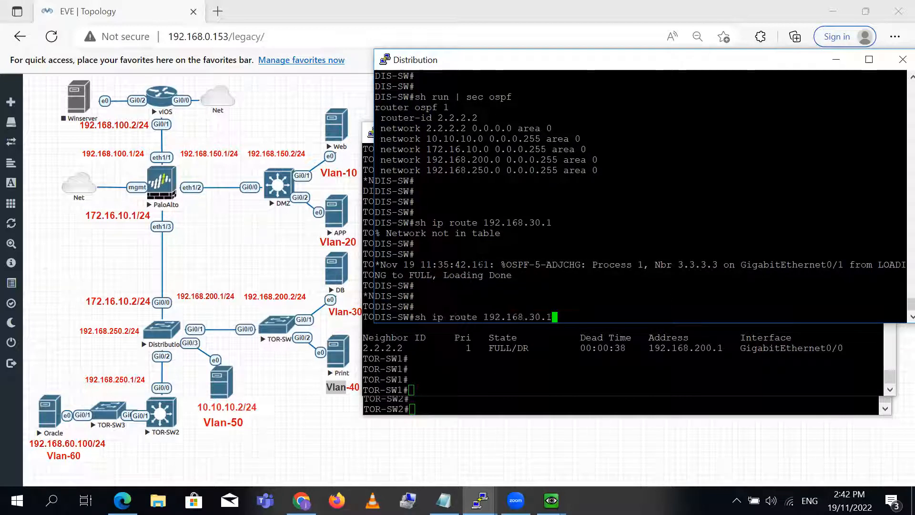
pyautogui.press('Return')
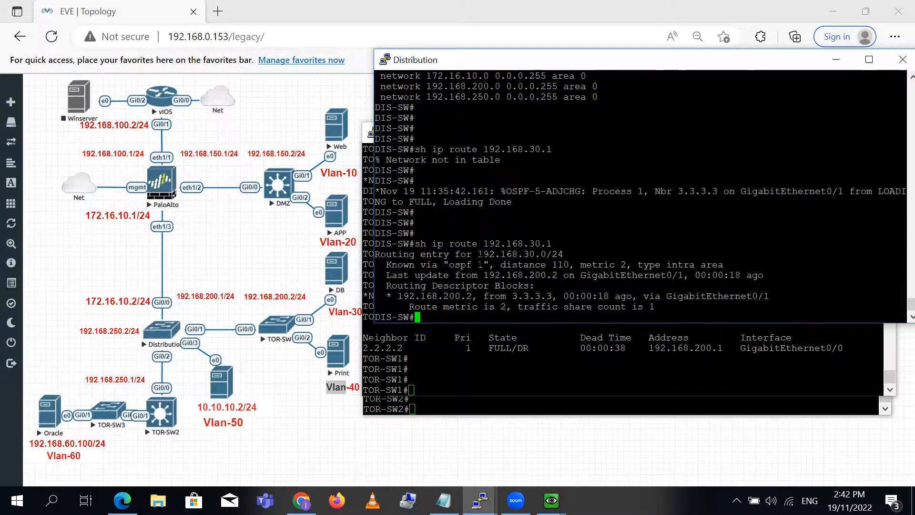
pyautogui.press('Return')
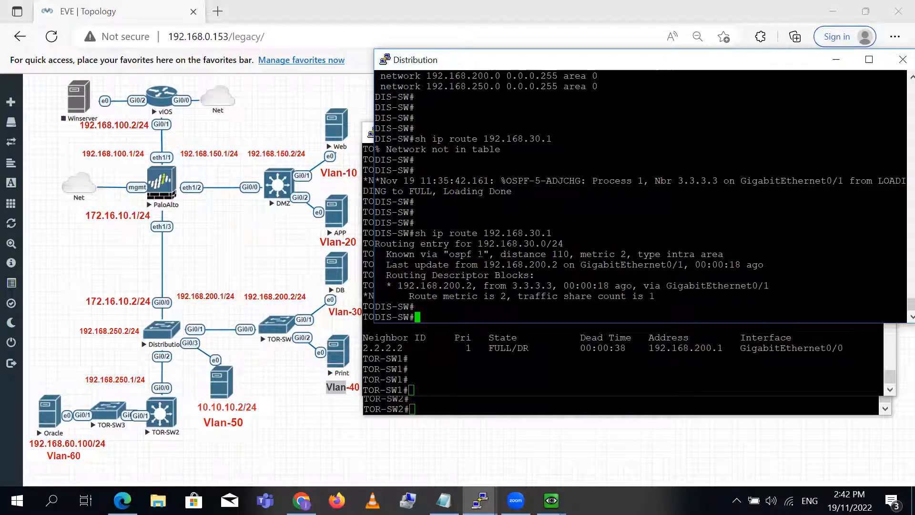
# Look up the route to 192.168.40.1 on the Distribution switch with sh ip route
pyautogui.press('Up')
pyautogui.press('Left')
pyautogui.press('Left')
pyautogui.press('Left')
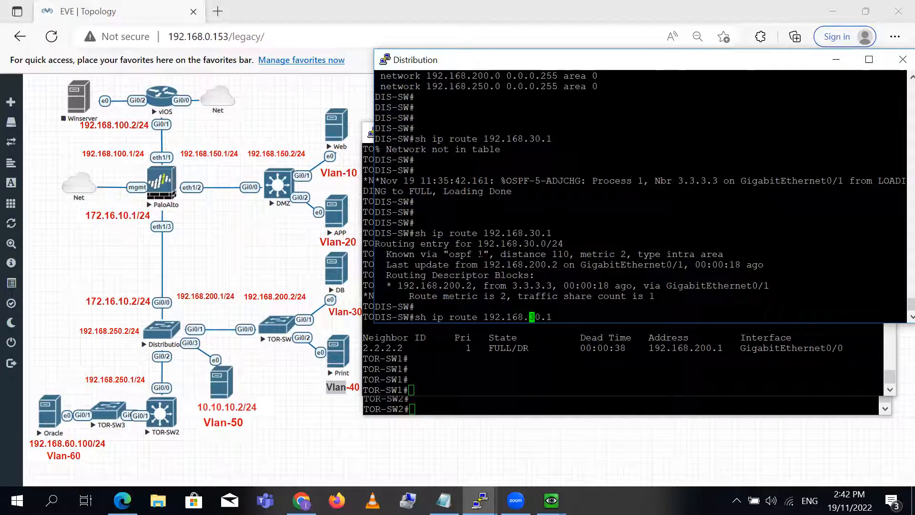
pyautogui.write('4')
pyautogui.press('Return')
pyautogui.press('Return')
pyautogui.press('Return')
pyautogui.press('Return')
pyautogui.press('Return')
pyautogui.press('Return')
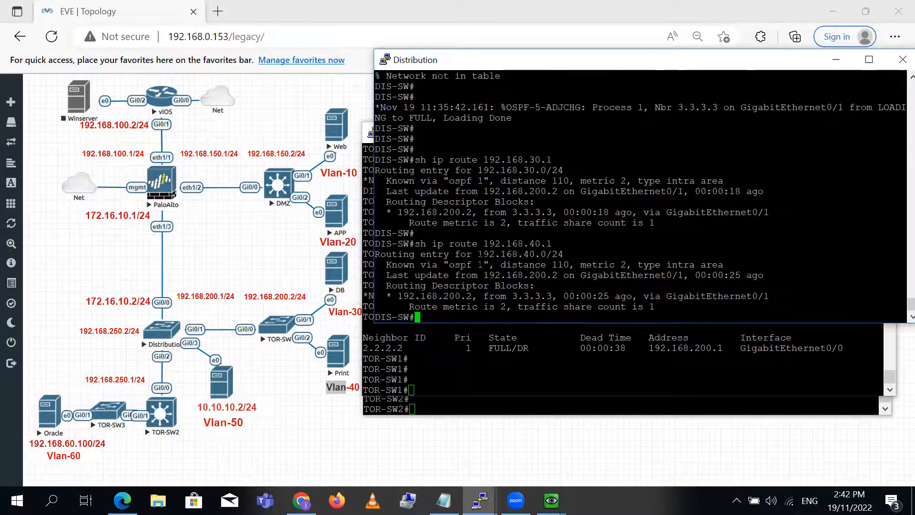
# Switch to the TOR-SW2 console and enter global configuration mode
pyautogui.click(262, 259)
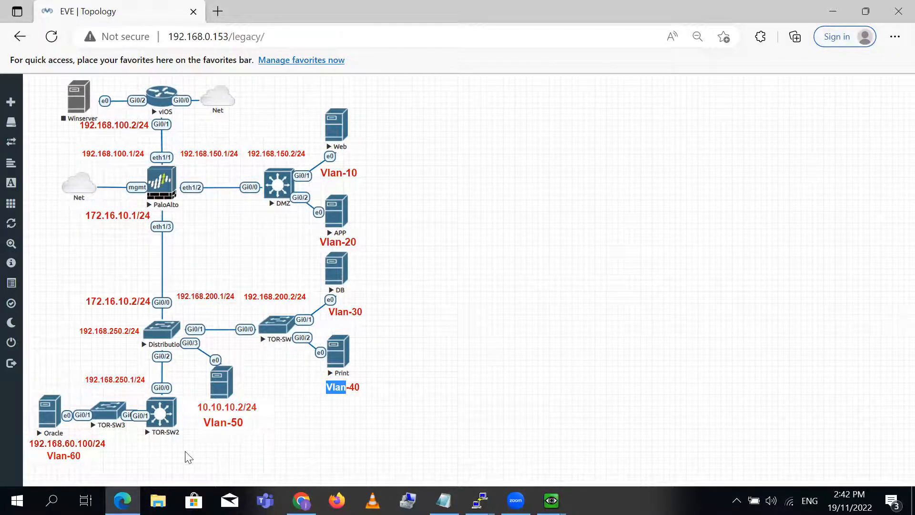
pyautogui.click(165, 424)
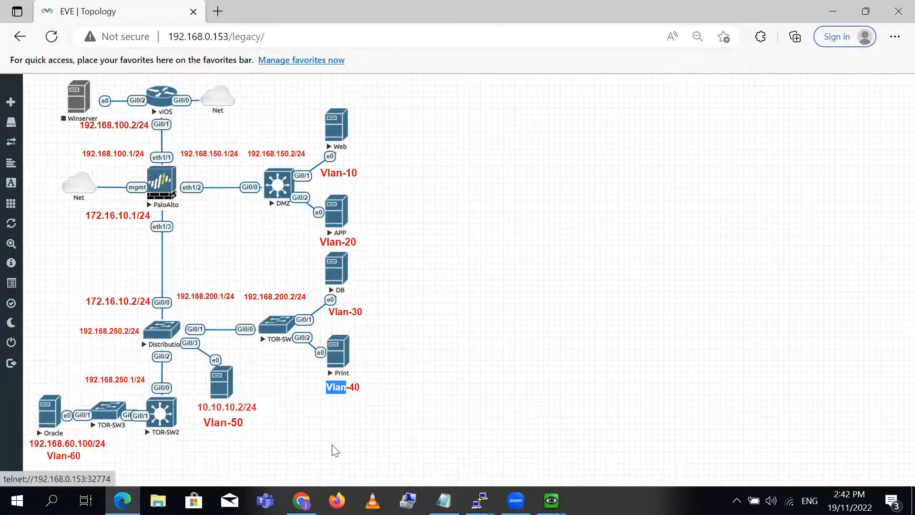
pyautogui.click(480, 501)
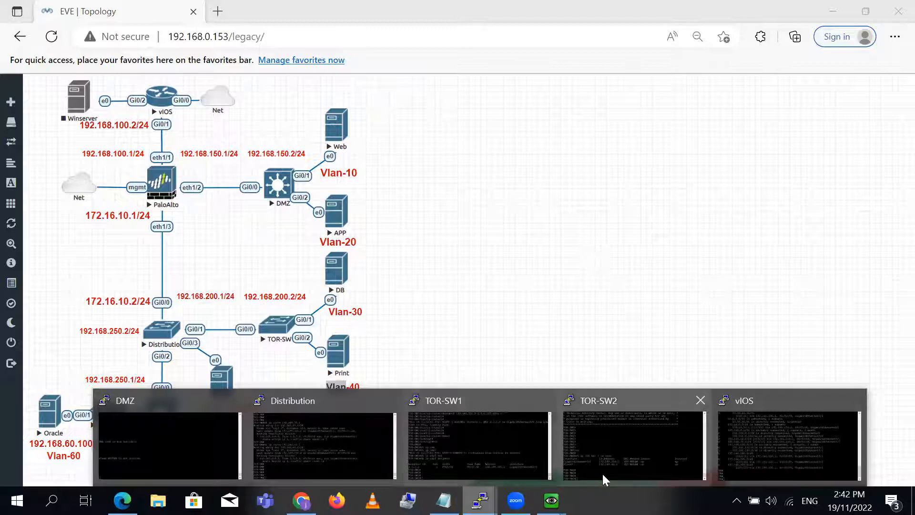
pyautogui.click(631, 459)
pyautogui.press('Return')
pyautogui.press('Return')
pyautogui.press('Return')
pyautogui.press('Return')
pyautogui.press('Return')
pyautogui.press('Return')
pyautogui.press('Return')
pyautogui.press('Return')
pyautogui.press('Return')
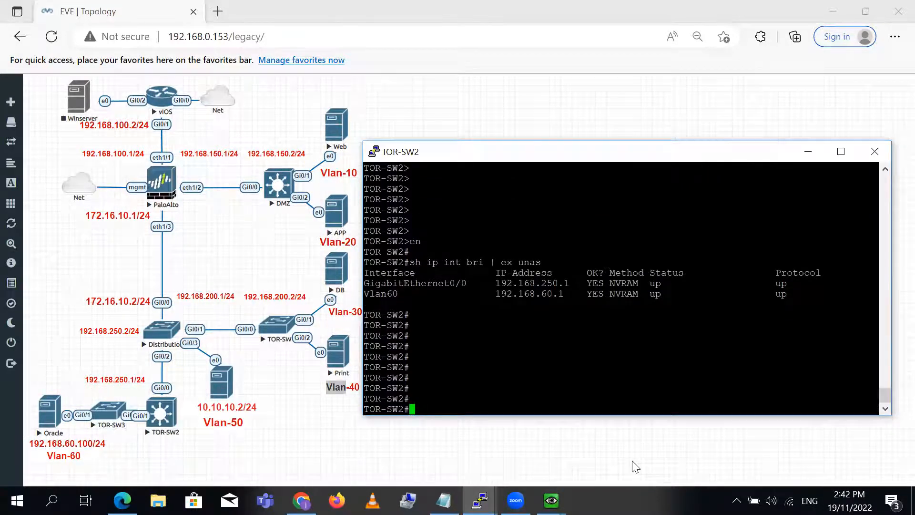
pyautogui.write('config t')
pyautogui.press('Return')
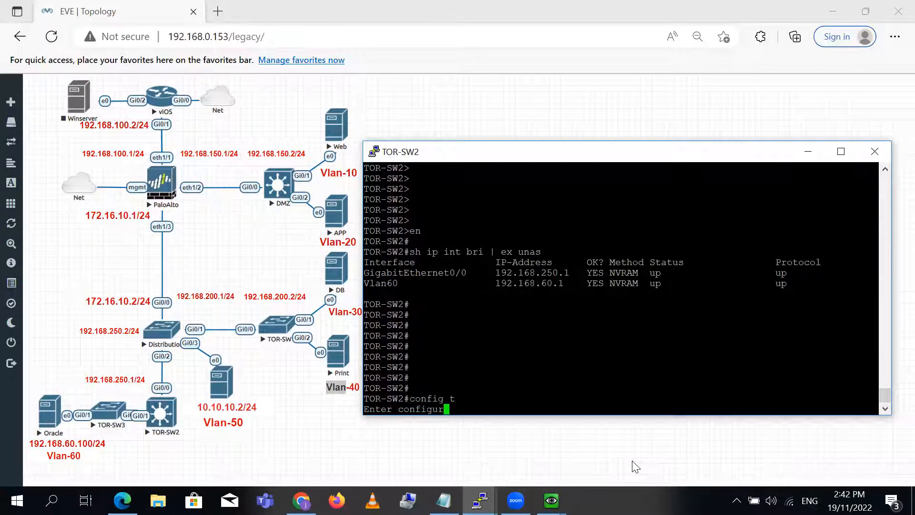
# Create interface loopback 0 on TOR-SW2 with IP address 4.4.4.4 255.255.255.255
pyautogui.write('int loo')
pyautogui.press('Tab')
pyautogui.write('0')
pyautogui.press('Return')
pyautogui.write('ip add')
pyautogui.press('Tab')
pyautogui.write('4.')
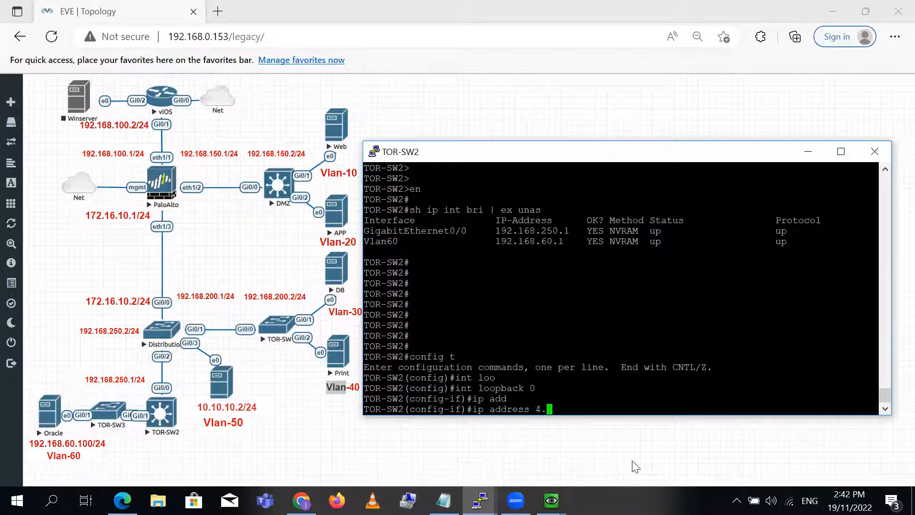
pyautogui.write('4.4.4 255.255.255.255')
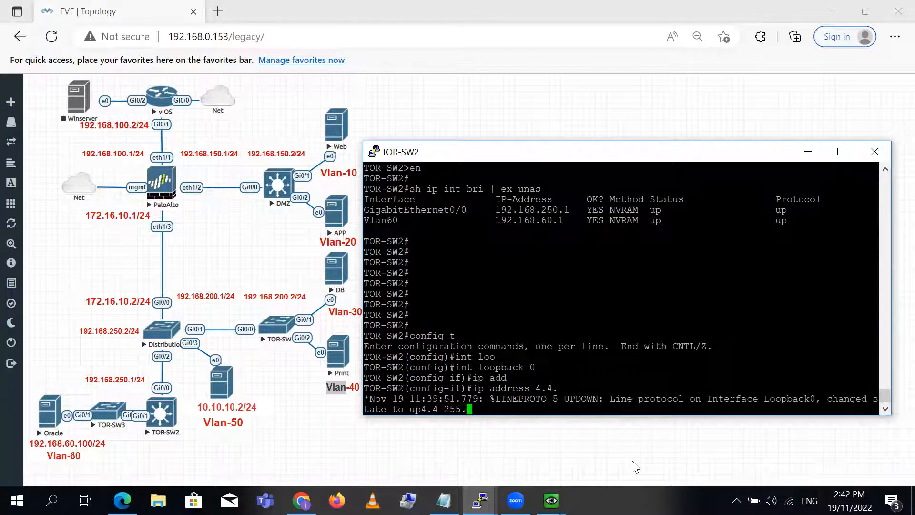
pyautogui.press('Return')
pyautogui.press('Return')
pyautogui.press('Return')
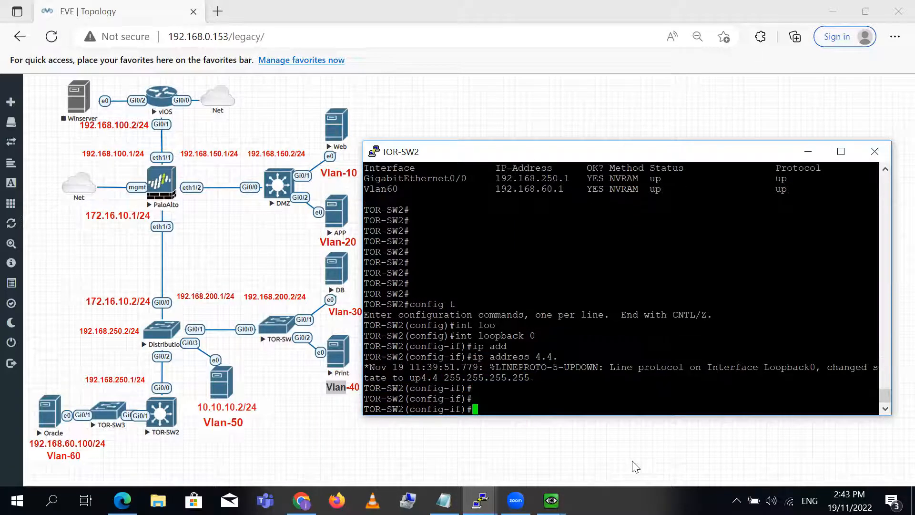
# Start OSPF process 1 on TOR-SW2 and set its router ID to 4.4.4.4
pyautogui.write('router ospf 1')
pyautogui.press('Return')
pyautogui.write('router)#router')
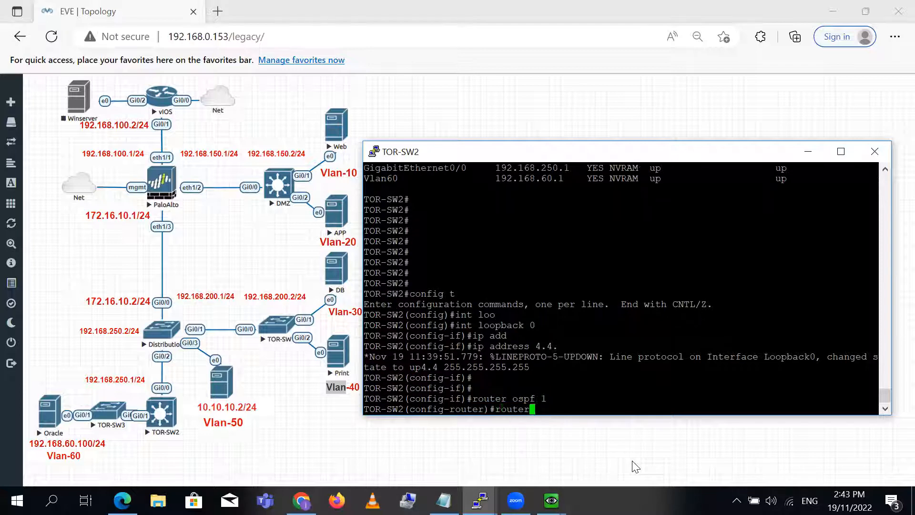
pyautogui.press('Tab')
pyautogui.write('4.4.4.4')
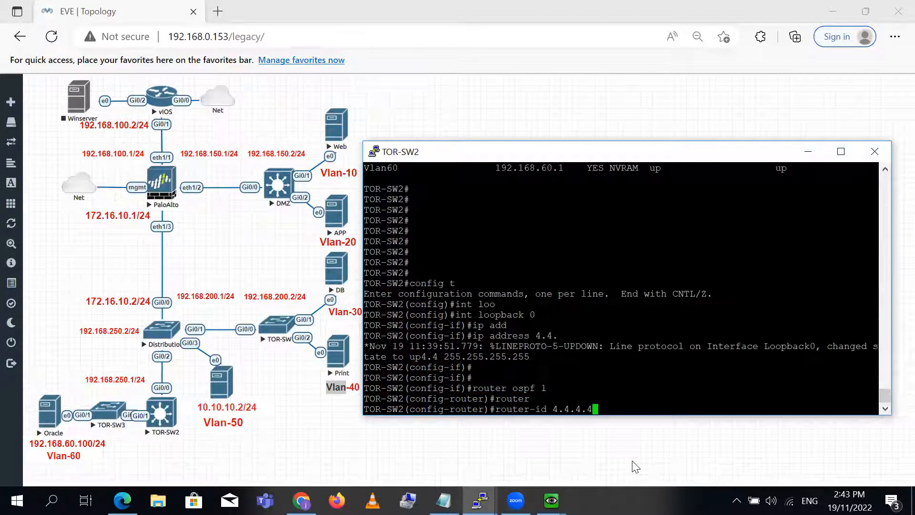
pyautogui.press('Return')
# Advertise the loopback network 4.4.4.4 0.0.0.0 in OSPF area 0
pyautogui.write('network')
pyautogui.press('Tab')
pyautogui.write('4.4.4.4 0.0')
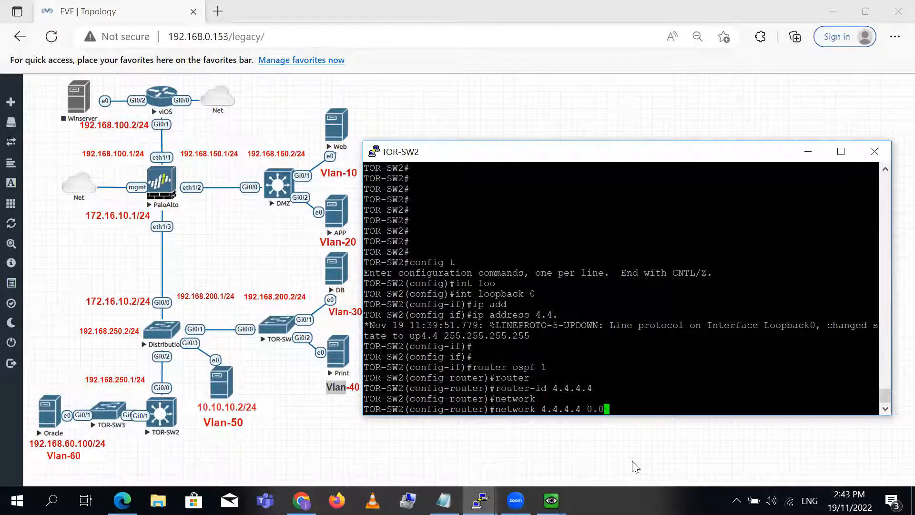
pyautogui.write('.0.0 are')
pyautogui.press('Tab')
pyautogui.write('0')
pyautogui.press('Return')
# Advertise network 192.168.250.0 0.0.0.255 in OSPF area 0 on TOR-SW2
pyautogui.write('netwoktr')
pyautogui.press('BackSpace')
pyautogui.press('BackSpace')
pyautogui.press('BackSpace')
pyautogui.write('rk')
pyautogui.press('Tab')
pyautogui.write('192.1')
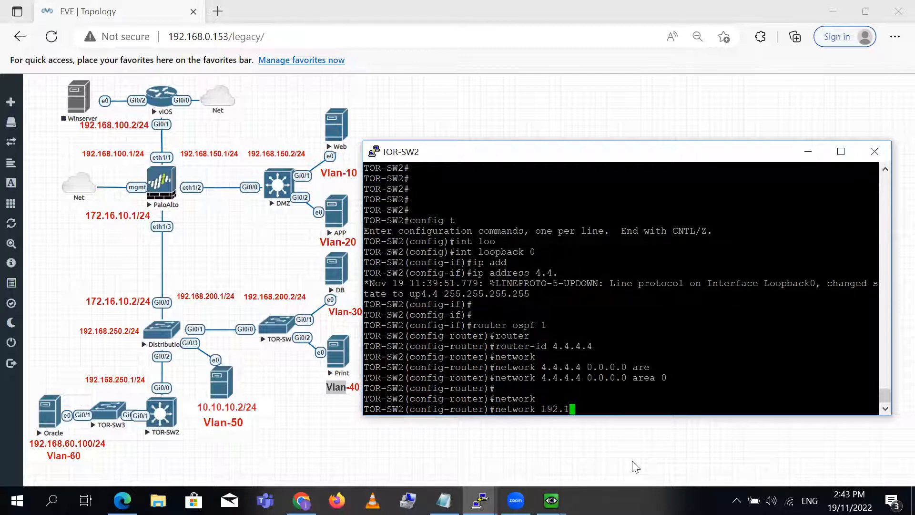
pyautogui.write('68.2')
pyautogui.write('4')
pyautogui.write('0.')
pyautogui.write('0 0.0.0.255 are')
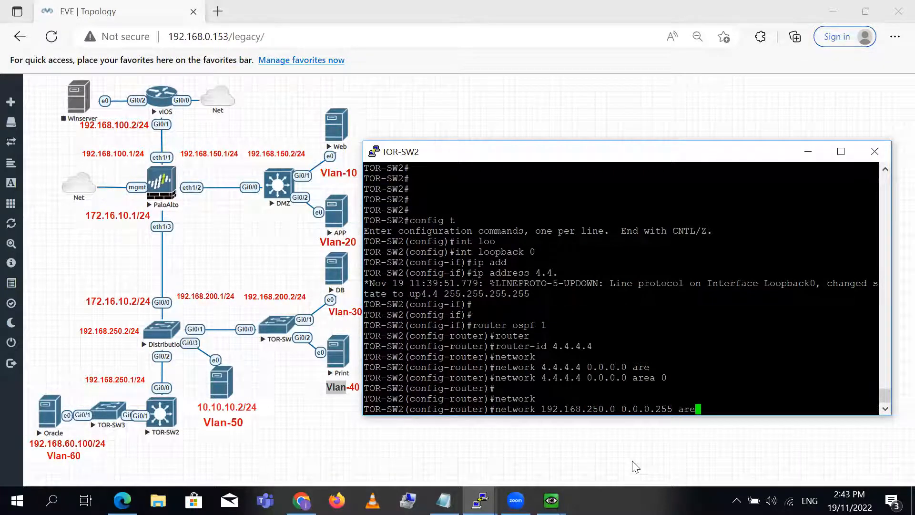
pyautogui.press('Tab')
pyautogui.write('0')
pyautogui.press('Return')
pyautogui.press('Return')
pyautogui.write('networ')
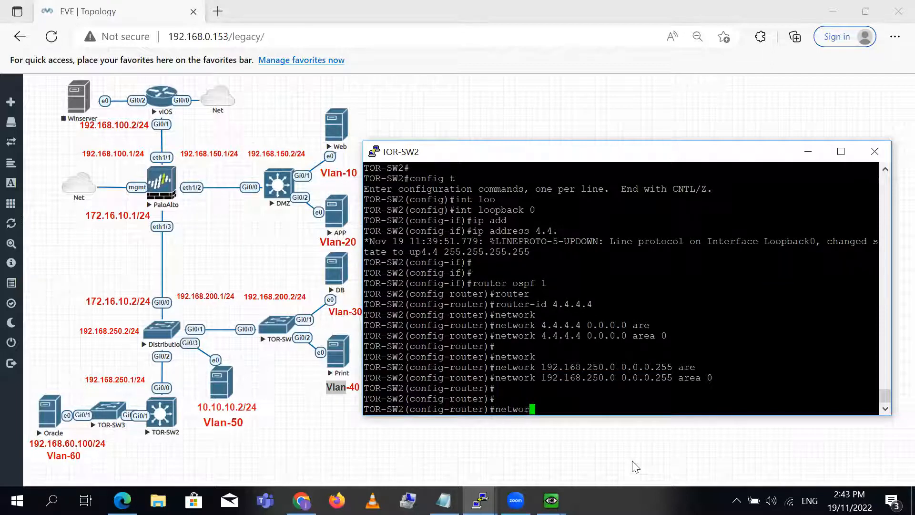
pyautogui.write('k')
pyautogui.press('Tab')
pyautogui.write('192.1')
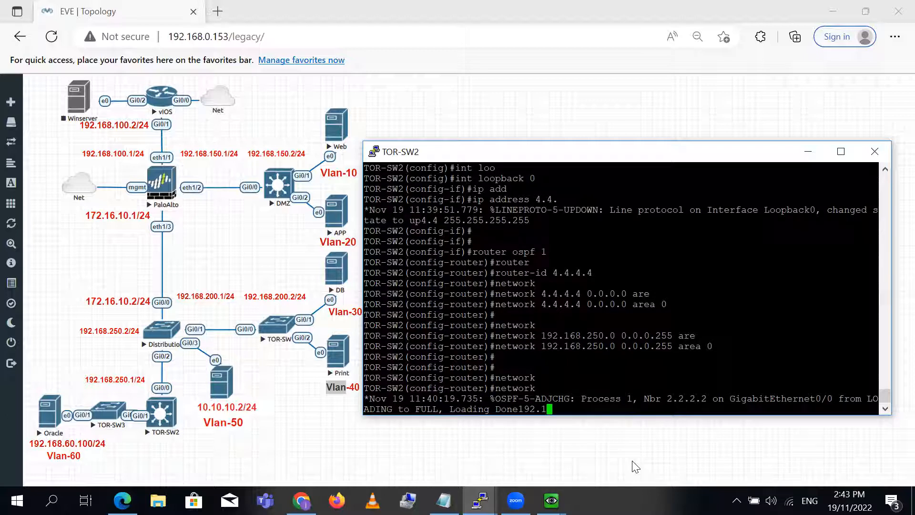
pyautogui.press('Return')
pyautogui.press('Return')
# Advertise the Vlan-60 network 192.168.60.0 0.0.0.255 in OSPF area 0 on TOR-SW2
pyautogui.write('netwokr')
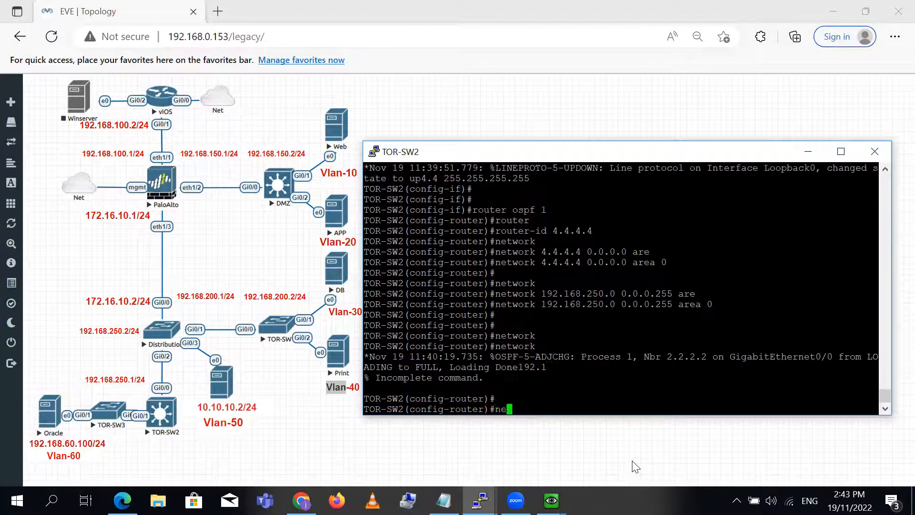
pyautogui.press('Tab')
pyautogui.press('BackSpace')
pyautogui.press('BackSpace')
pyautogui.write('rk')
pyautogui.press('Tab')
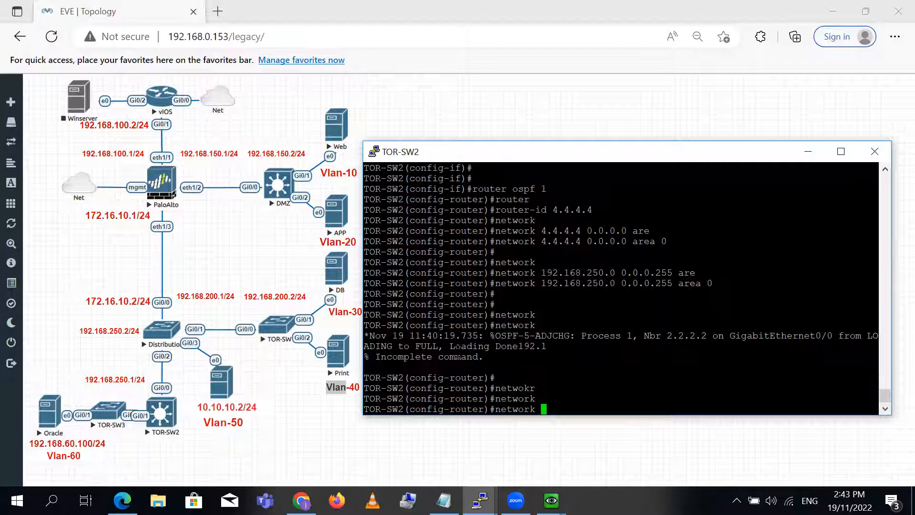
pyautogui.write('192.168.60.0 0.0.0.25')
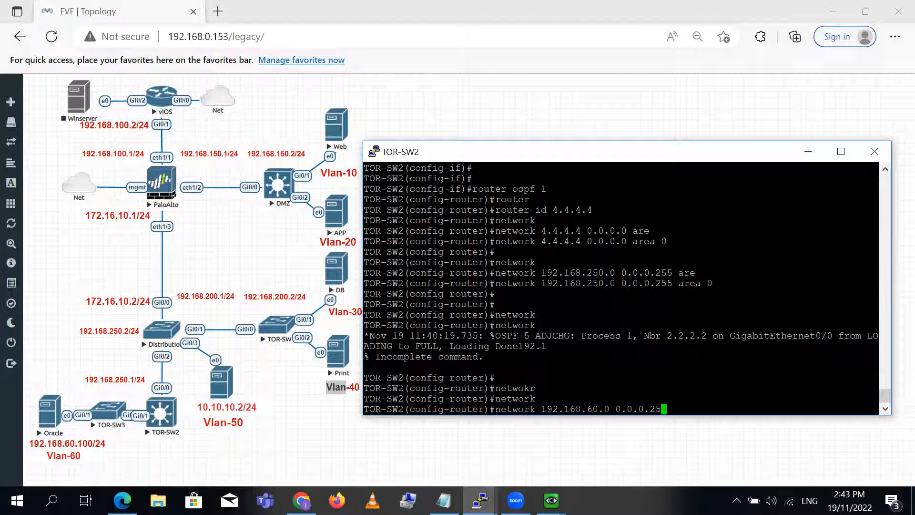
pyautogui.write('5 are')
pyautogui.press('Tab')
pyautogui.write('0')
pyautogui.press('Return')
pyautogui.press('Return')
pyautogui.press('Return')
pyautogui.press('Return')
pyautogui.press('Return')
# Exit configuration mode on TOR-SW2 and save the running configuration to startup-config
pyautogui.write('eci')
pyautogui.press('Return')
pyautogui.write('exi')
pyautogui.press('Return')
pyautogui.write('exi')
pyautogui.press('Return')
pyautogui.write('copy run sta')
pyautogui.press('Tab')
pyautogui.press('Return')
pyautogui.press('Return')
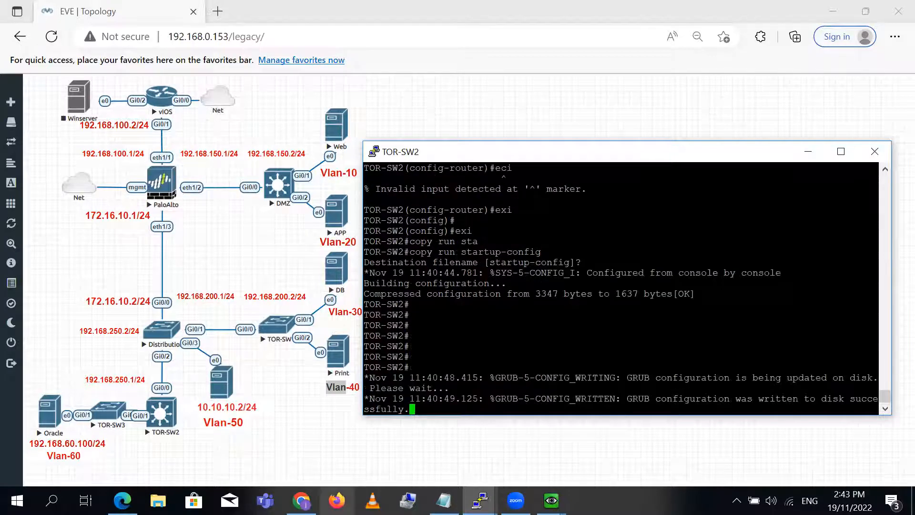
# Switch to the Palo Alto web interface and examine the full route table in Default_Route's runtime stats, with the window maximized
pyautogui.click(301, 500)
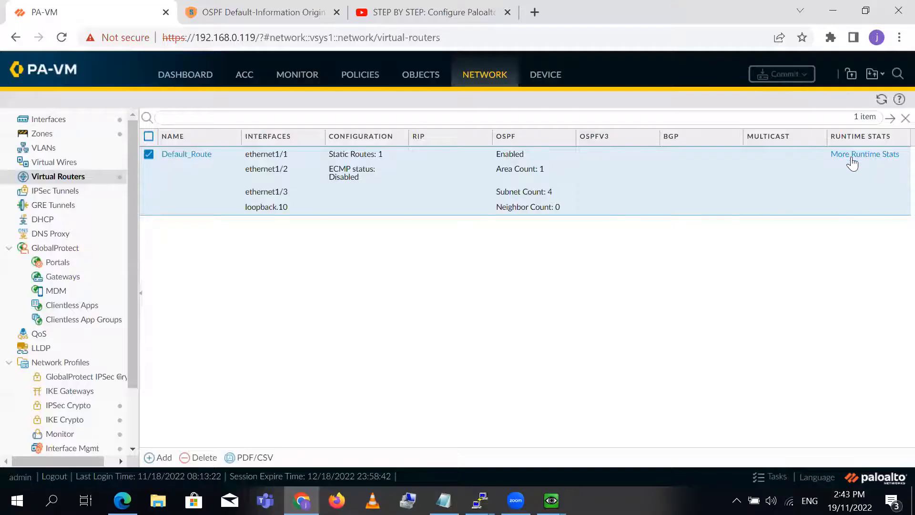
pyautogui.click(853, 155)
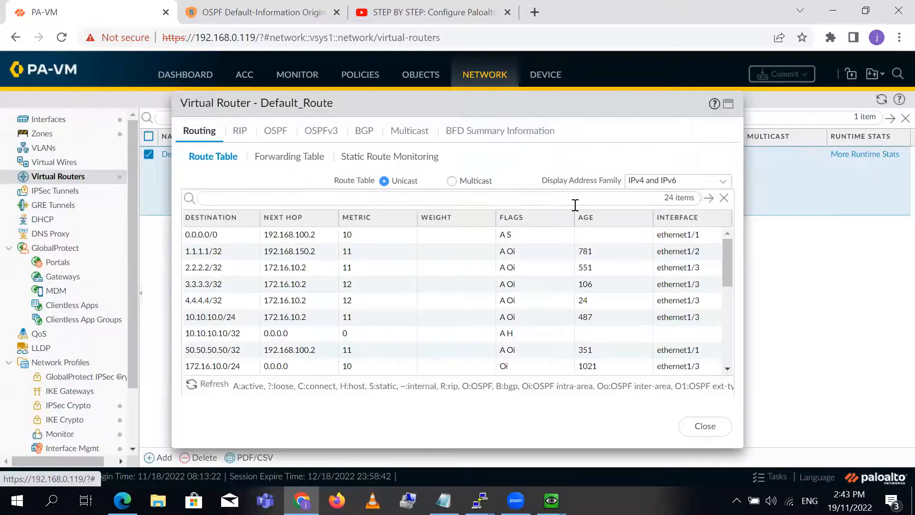
pyautogui.click(728, 103)
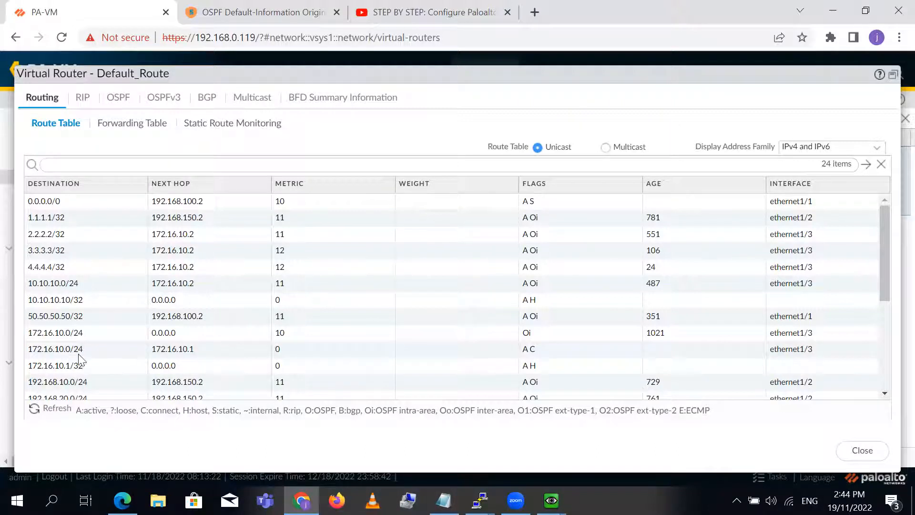
pyautogui.moveTo(883, 243); pyautogui.dragTo(894, 349)
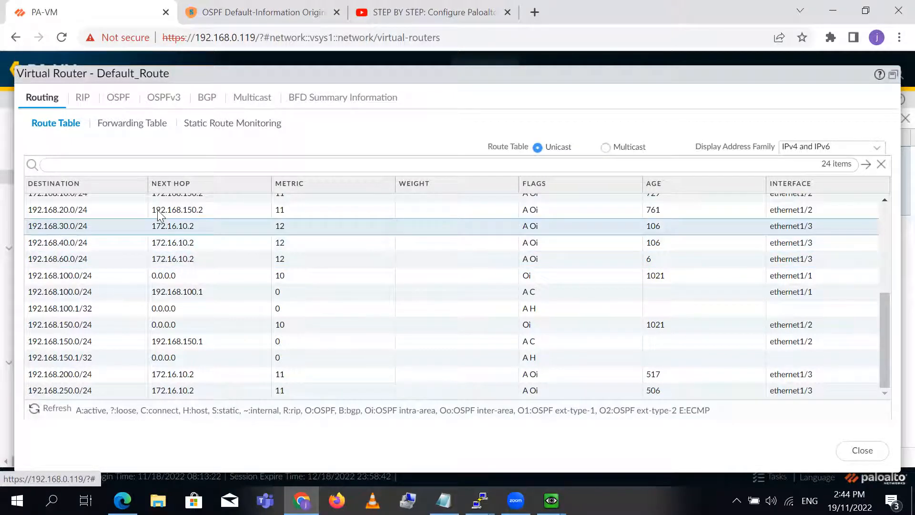
# Examine Default_Route's forwarding table through its last entries, and close the runtime stats
pyautogui.click(135, 124)
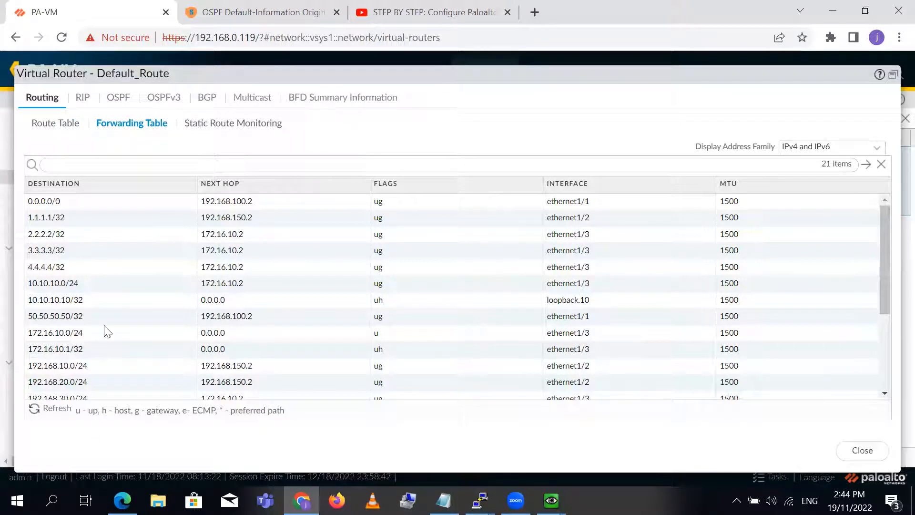
pyautogui.moveTo(885, 296); pyautogui.dragTo(889, 404)
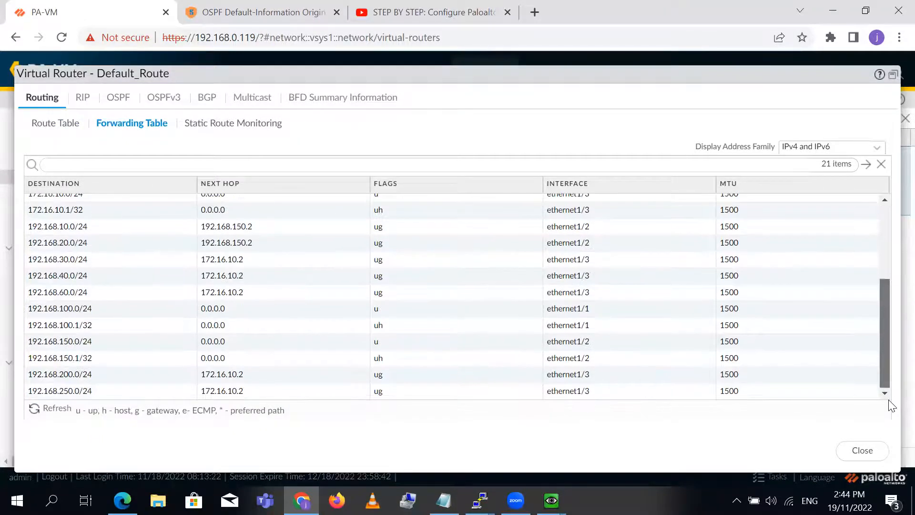
pyautogui.click(880, 458)
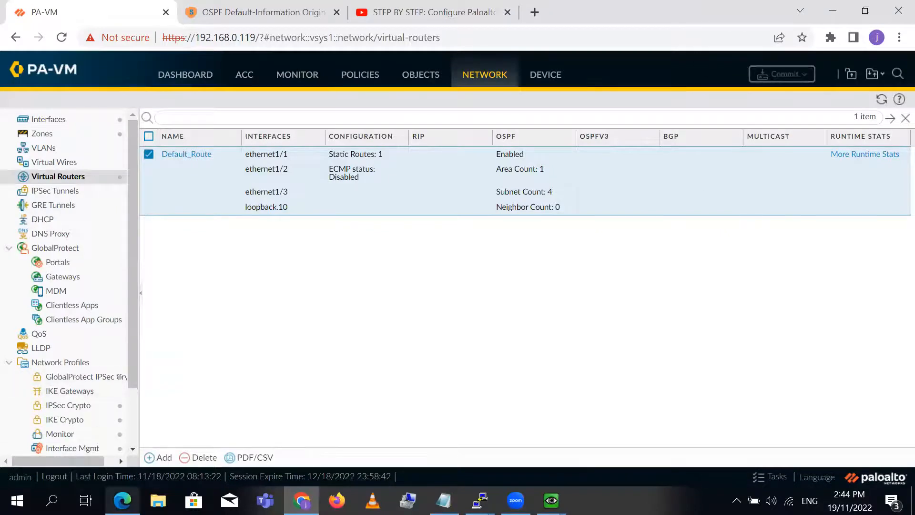
# Switch to the EVE topology, open the Web server's console and place its window beside the diagram
pyautogui.click(123, 500)
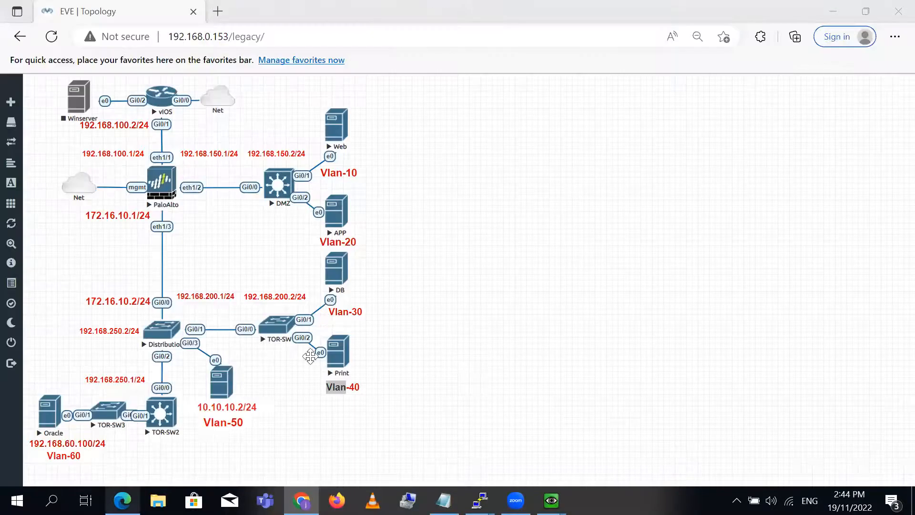
pyautogui.click(343, 123)
pyautogui.click(527, 114)
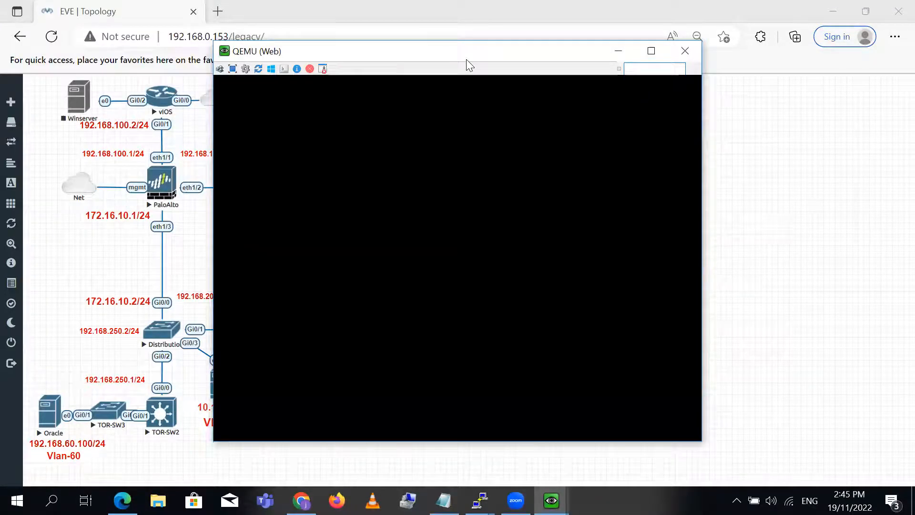
pyautogui.moveTo(466, 59); pyautogui.dragTo(593, 31)
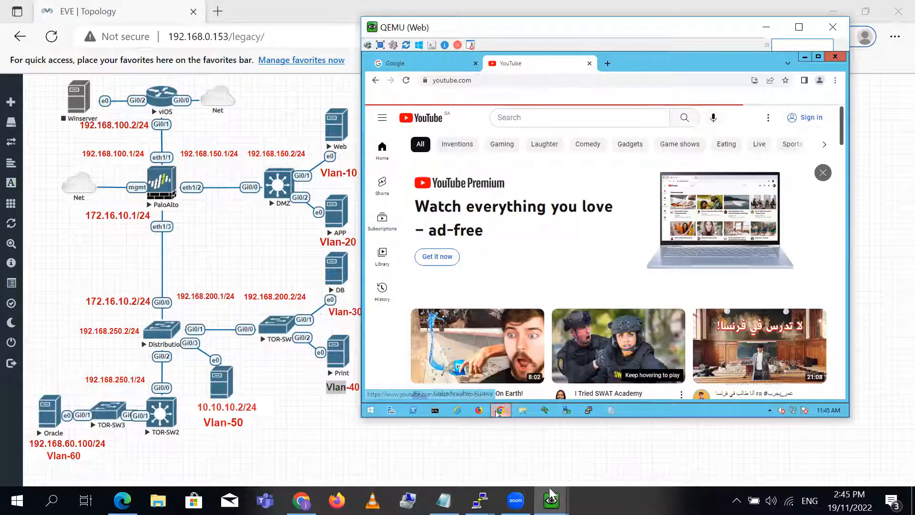
# Bring up the DB server's console and move it over the Web console, keeping both title bars accessible
pyautogui.moveTo(549, 487)
pyautogui.click(505, 426)
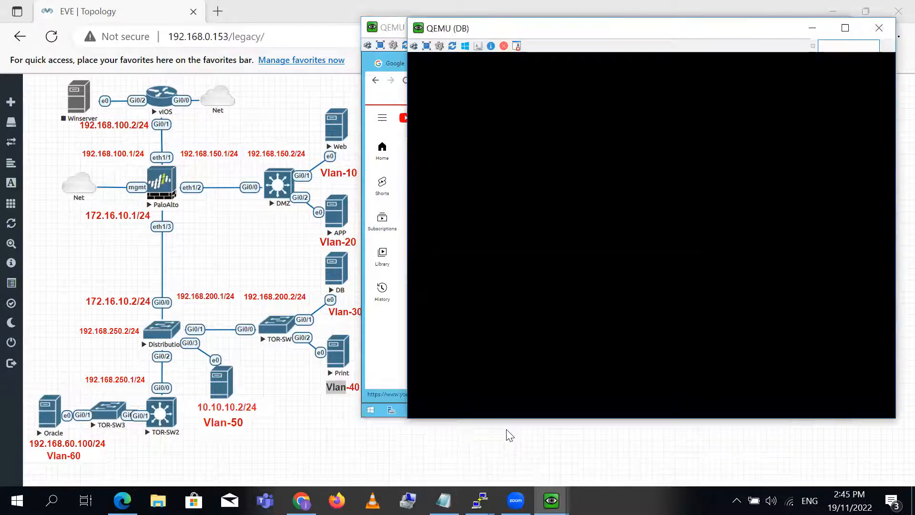
pyautogui.moveTo(727, 28); pyautogui.dragTo(691, 50)
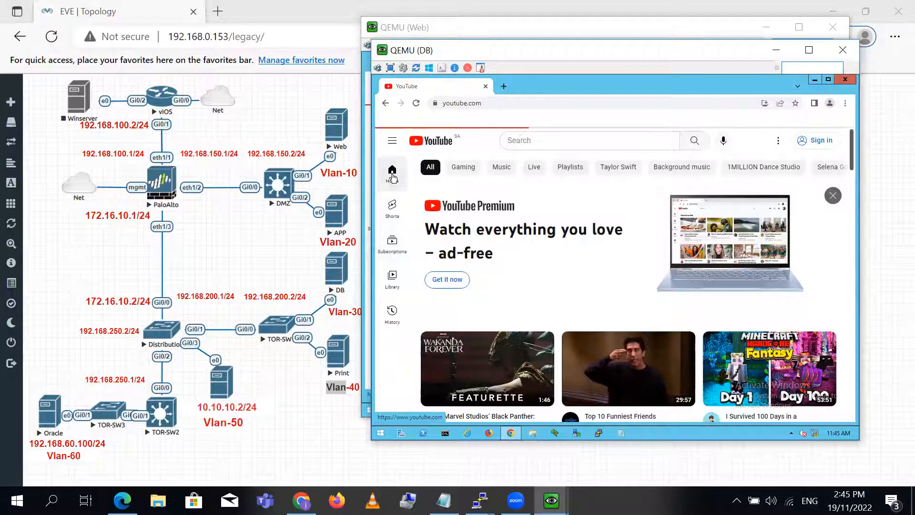
# Test internet access by loading YouTube's home page on the Web server, and check the page on the DB server
pyautogui.click(589, 30)
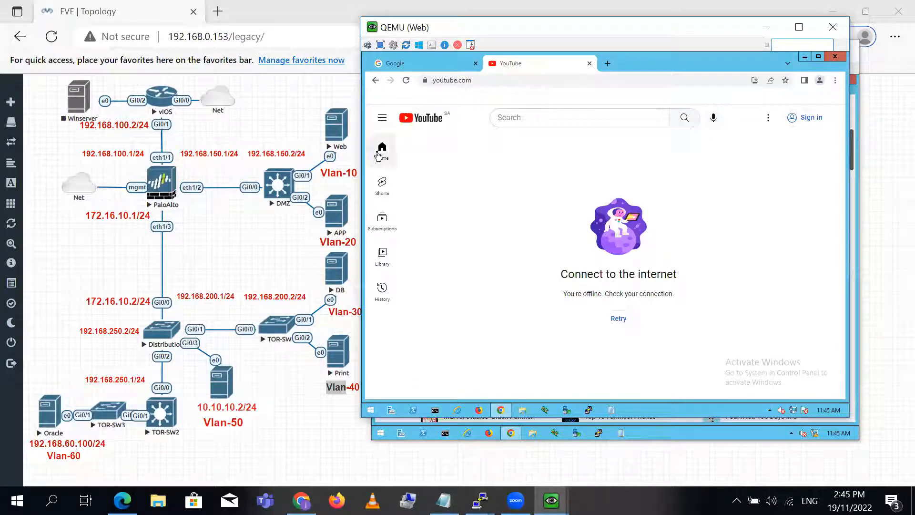
pyautogui.click(382, 148)
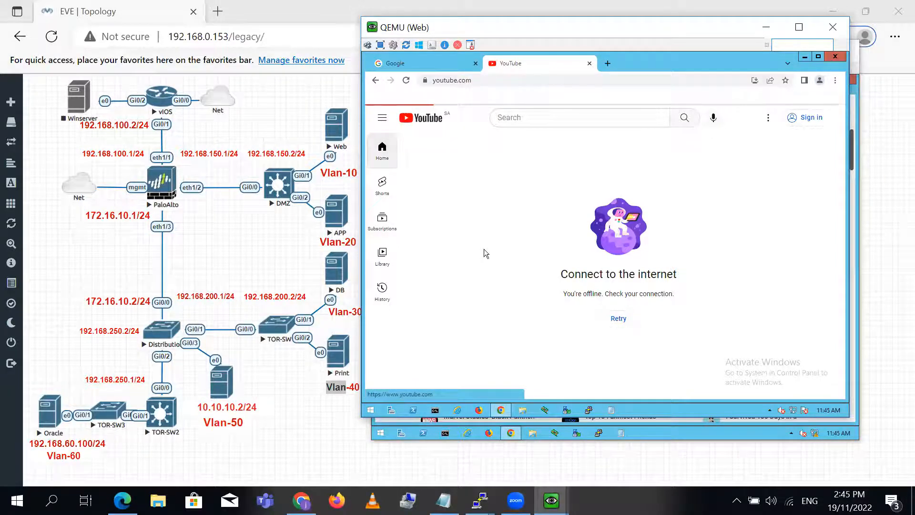
pyautogui.moveTo(551, 500)
pyautogui.click(478, 436)
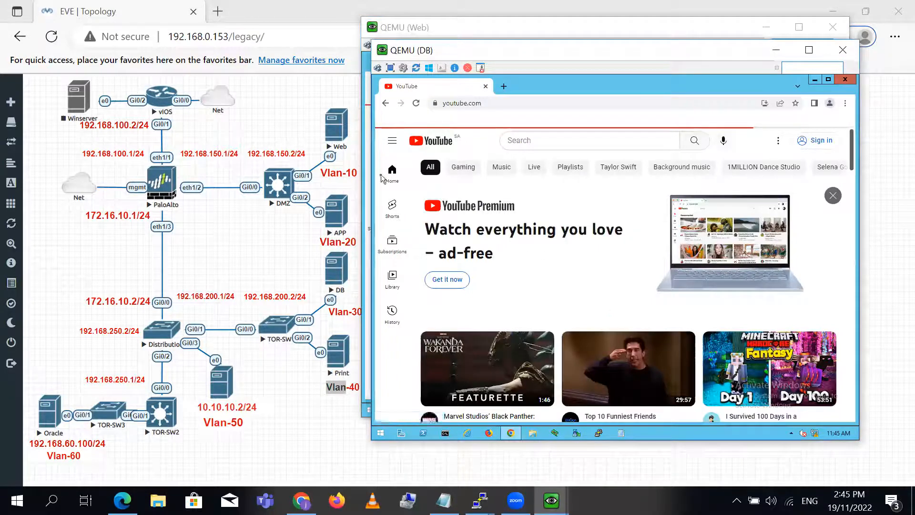
pyautogui.click(228, 247)
# Switch to the Palo Alto web interface and review Default_Route's IPv4 static routes, leaving without changes
pyautogui.click(301, 500)
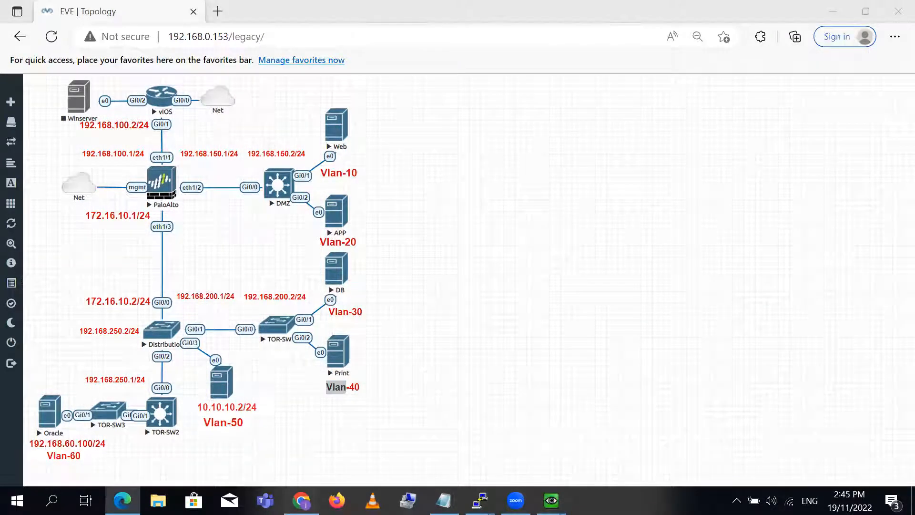
pyautogui.click(175, 157)
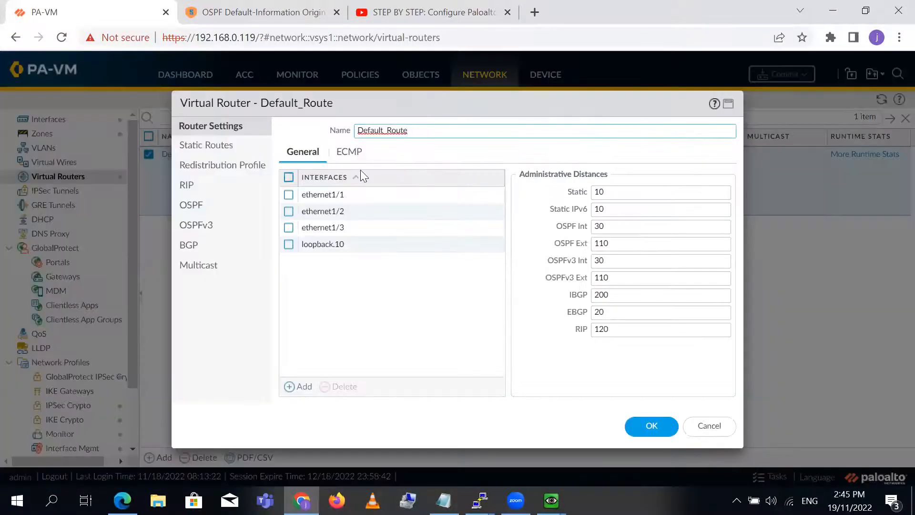
pyautogui.click(214, 146)
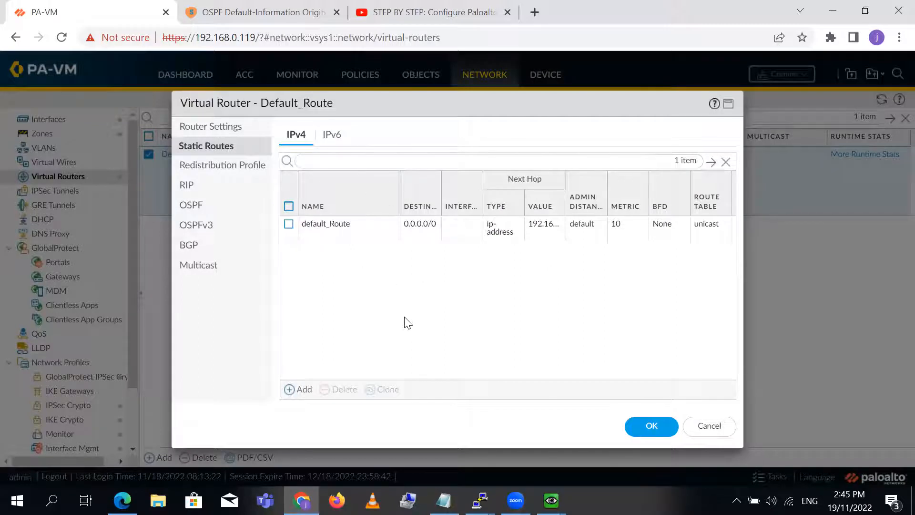
pyautogui.click(708, 426)
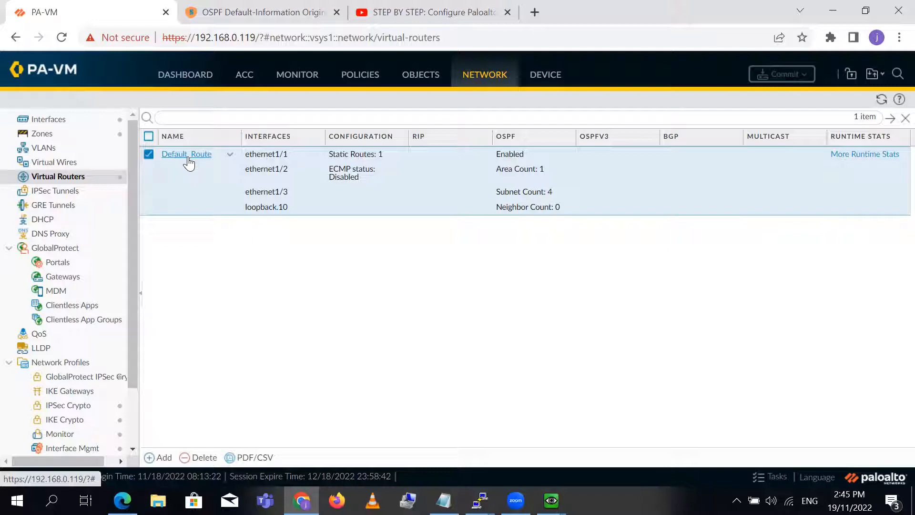
# Switch to the OSPF Default-Information Originate article and highlight the heading "OSPF Default-Information Originate Command"
pyautogui.click(267, 12)
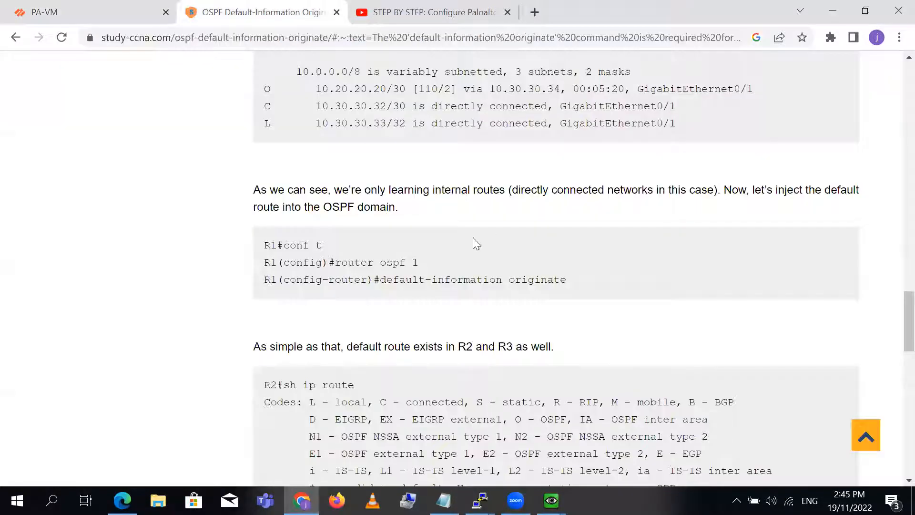
pyautogui.scroll(10, 888, 257)
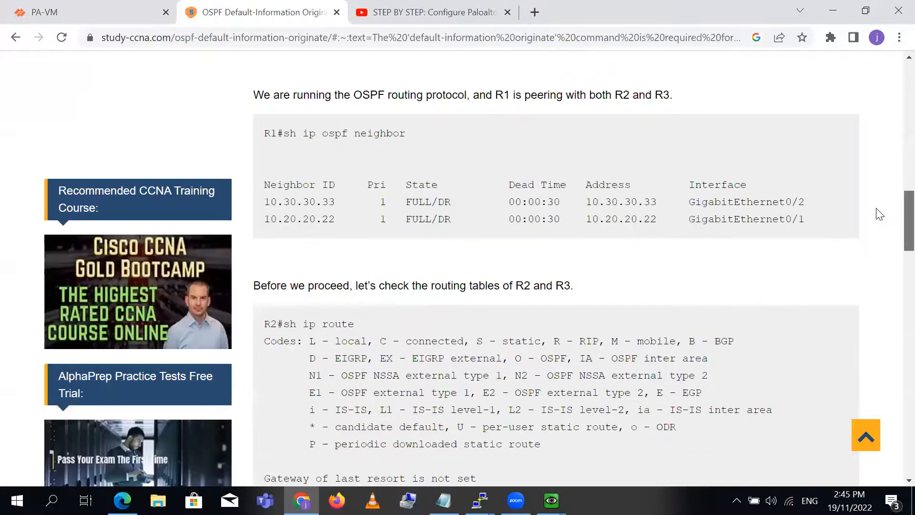
pyautogui.scroll(11, 867, 185)
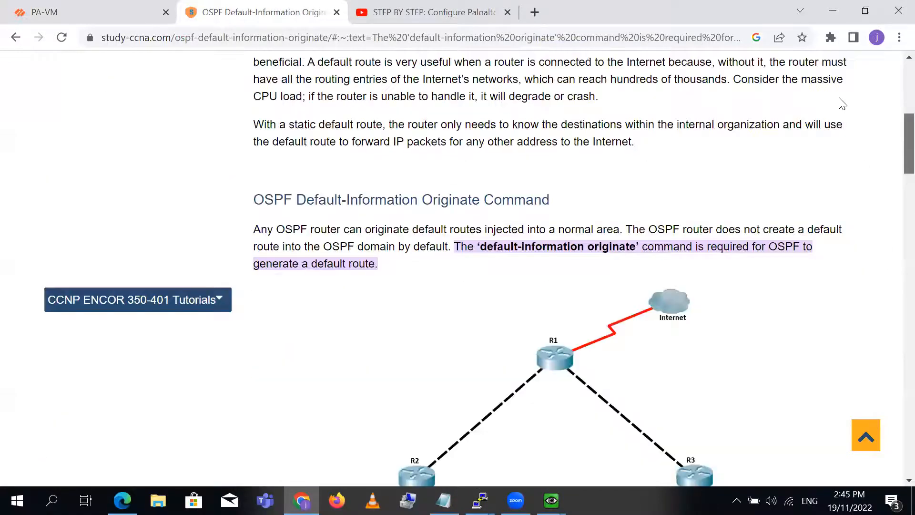
pyautogui.scroll(5, 842, 107)
pyautogui.scroll(-2, 845, 121)
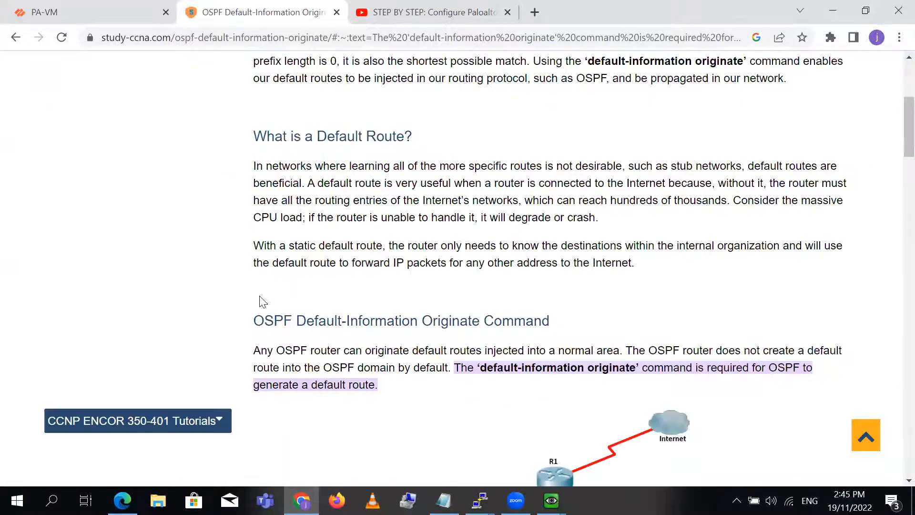
pyautogui.moveTo(253, 320); pyautogui.dragTo(355, 317)
pyautogui.moveTo(474, 318); pyautogui.dragTo(551, 320)
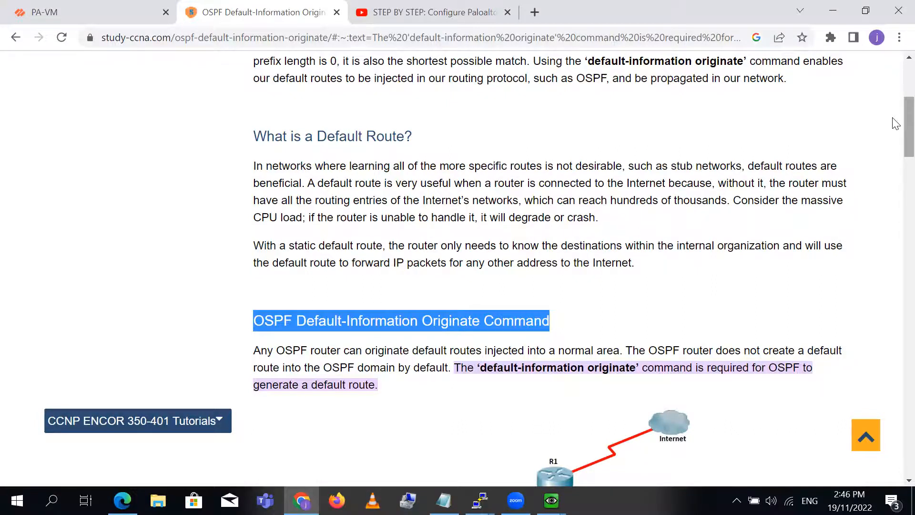
# Read the article from its default-route introduction through R1's neighbor and routing tables to the default-route injection commands
pyautogui.scroll(-7, 896, 162)
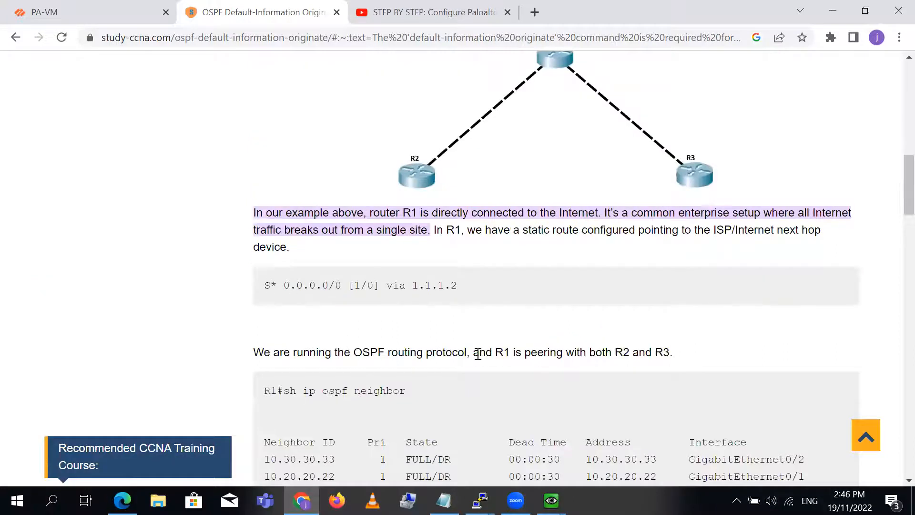
pyautogui.scroll(8, 894, 153)
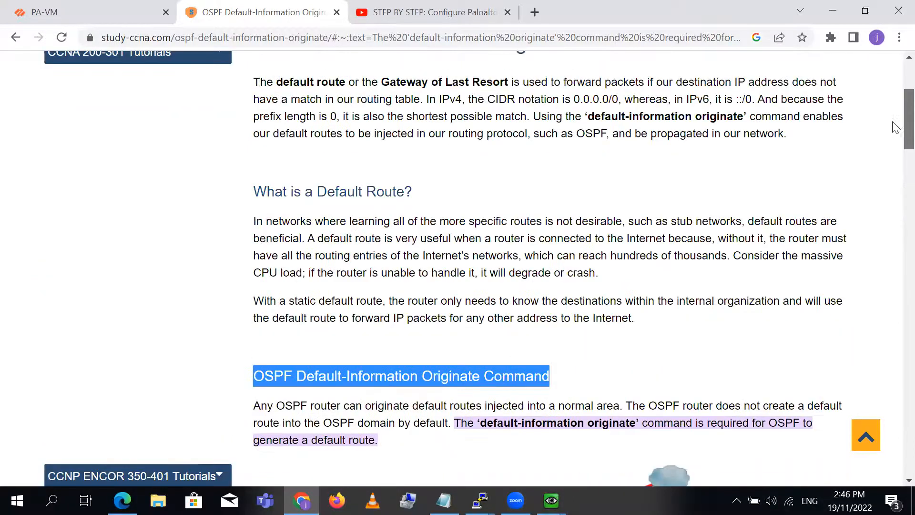
pyautogui.scroll(-2, 894, 143)
pyautogui.scroll(5, 894, 119)
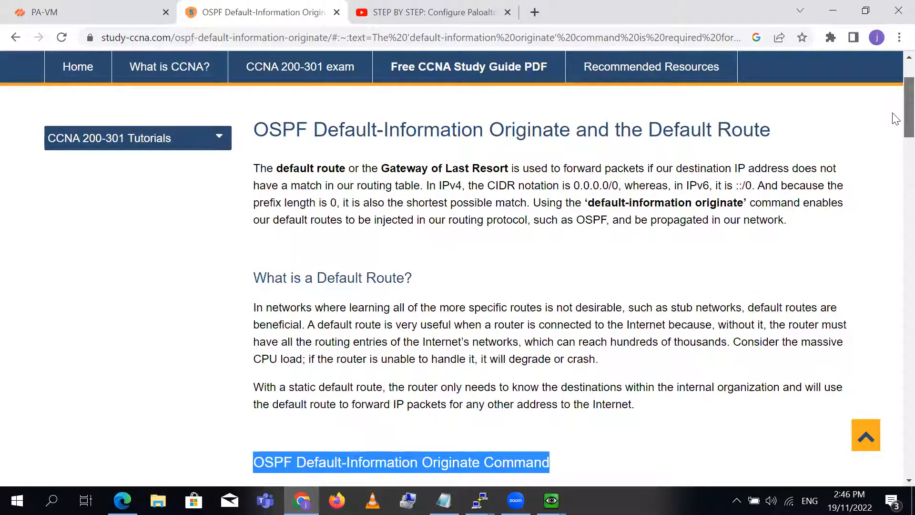
pyautogui.moveTo(571, 199); pyautogui.dragTo(632, 199)
pyautogui.scroll(-8, 895, 132)
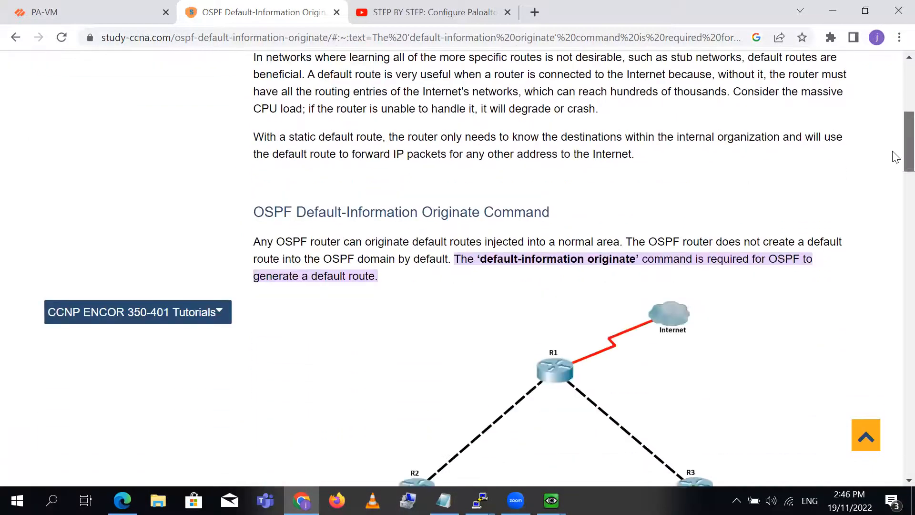
pyautogui.scroll(-10, 894, 191)
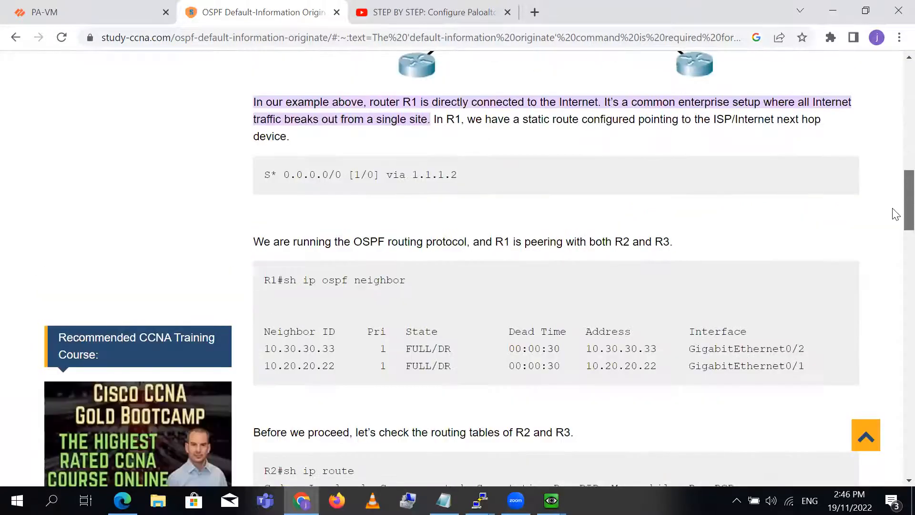
pyautogui.scroll(-4, 895, 257)
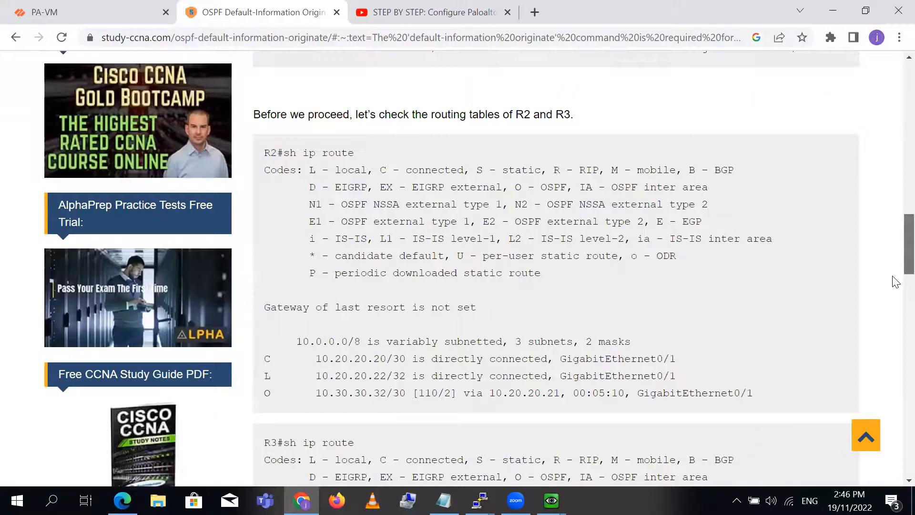
pyautogui.scroll(-4, 894, 281)
pyautogui.scroll(-9, 894, 316)
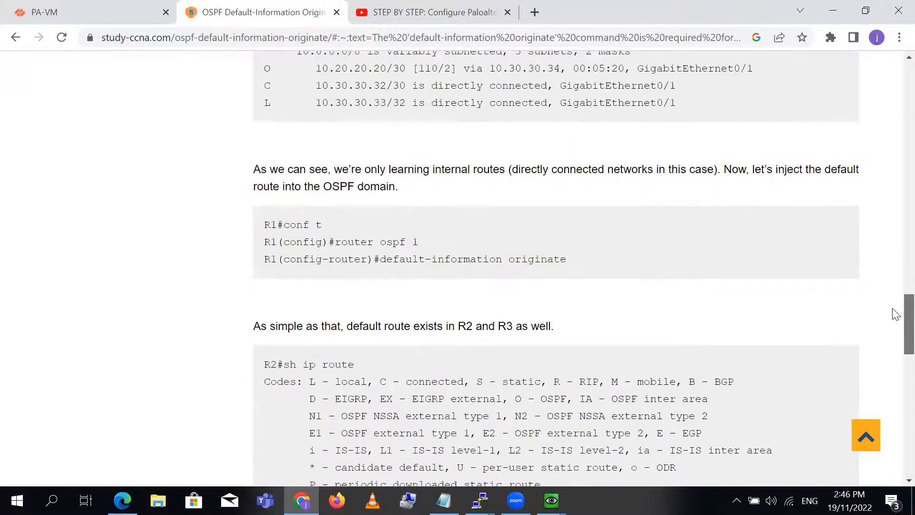
# Return to the article's R1 example and highlight its static default route and the words "Default-Information Originate" in the command heading
pyautogui.scroll(13, 894, 248)
pyautogui.scroll(10, 889, 211)
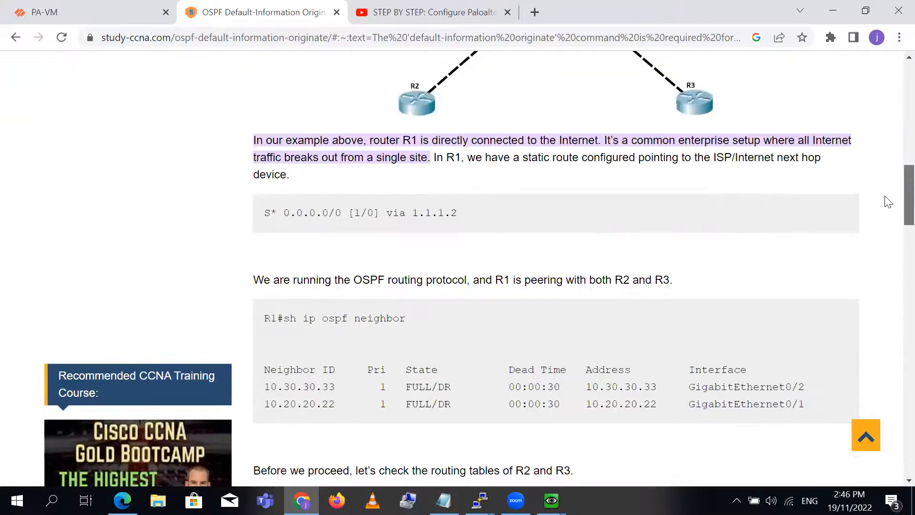
pyautogui.moveTo(282, 331); pyautogui.dragTo(437, 332)
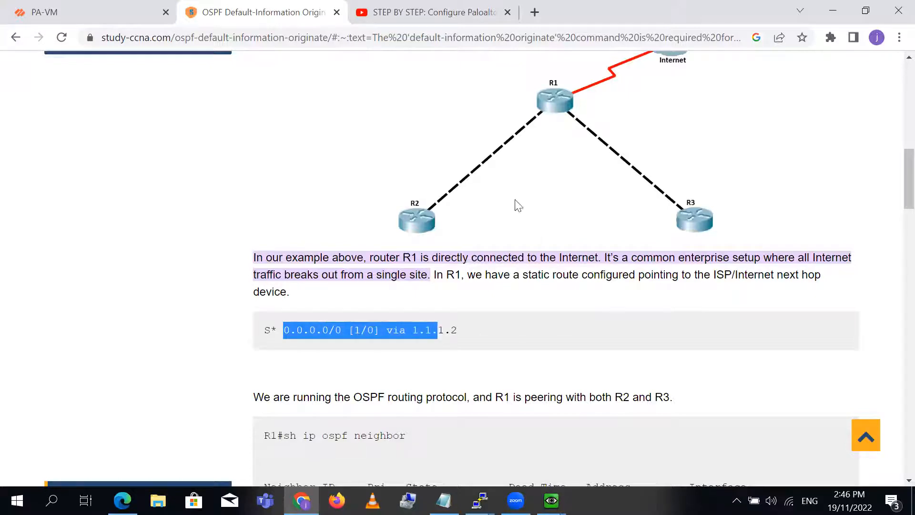
pyautogui.moveTo(905, 174); pyautogui.dragTo(894, 149)
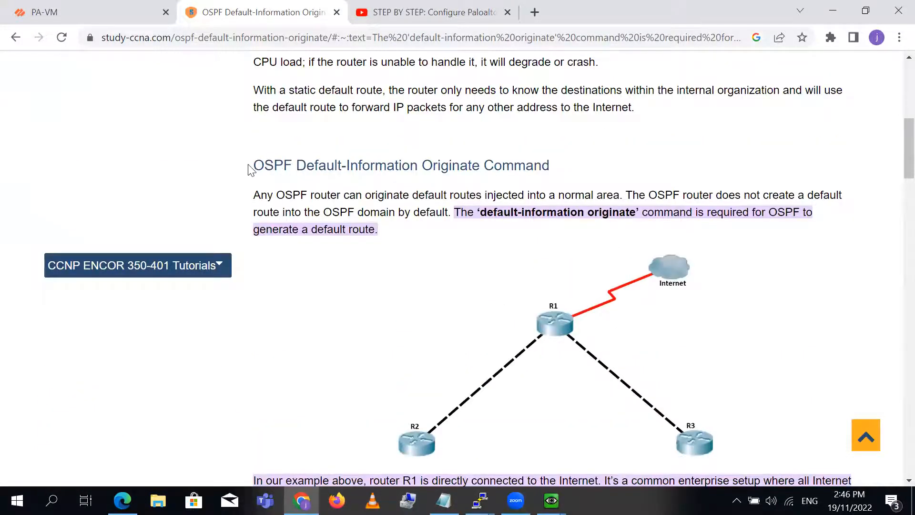
pyautogui.moveTo(306, 164); pyautogui.dragTo(465, 153)
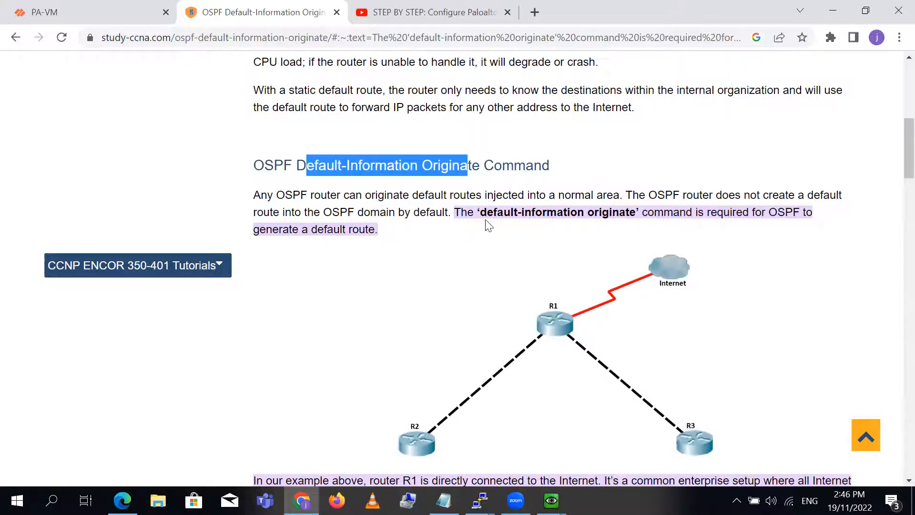
# Find R1's OSPF configuration example in the article and highlight the command "default-information originate"
pyautogui.scroll(-3, 894, 157)
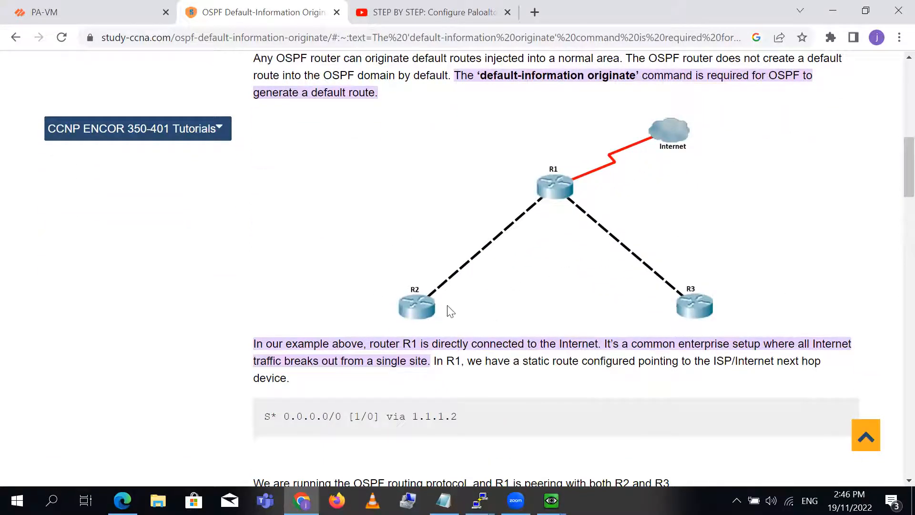
pyautogui.scroll(-7, 895, 238)
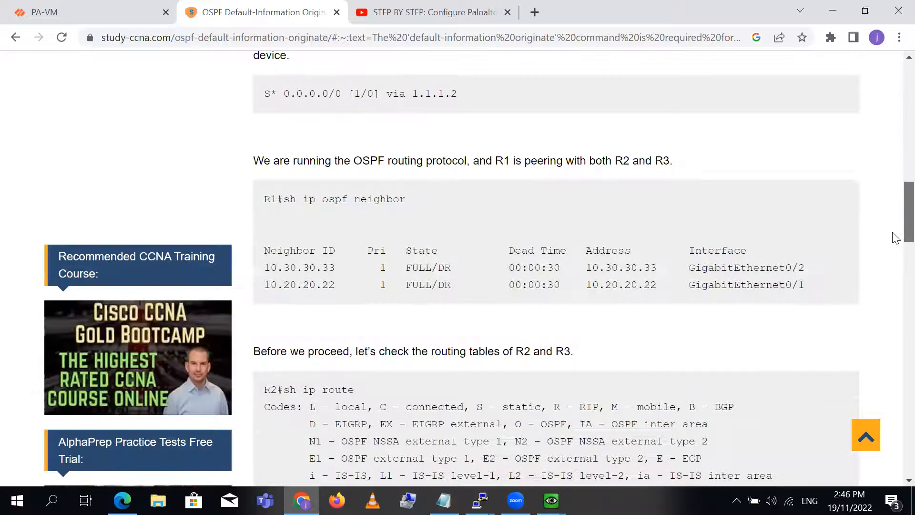
pyautogui.scroll(-4, 895, 243)
pyautogui.scroll(-11, 895, 257)
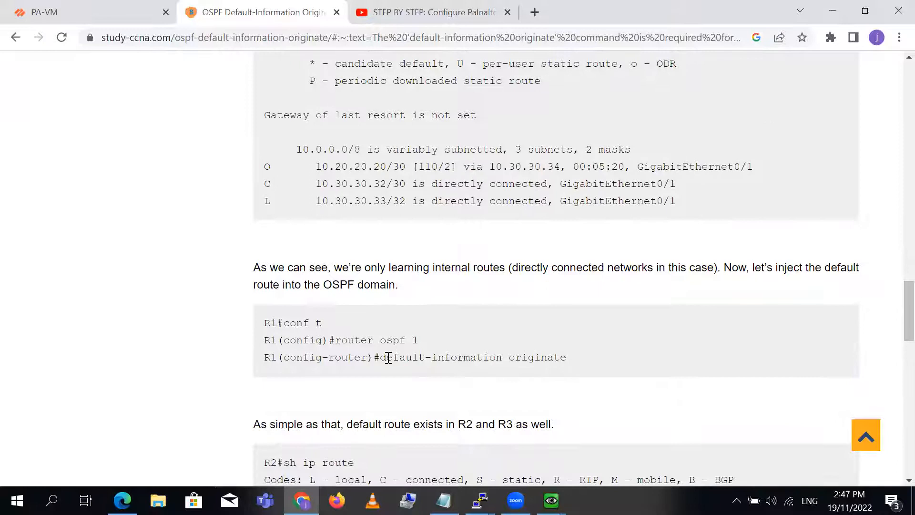
pyautogui.moveTo(381, 356); pyautogui.dragTo(586, 357)
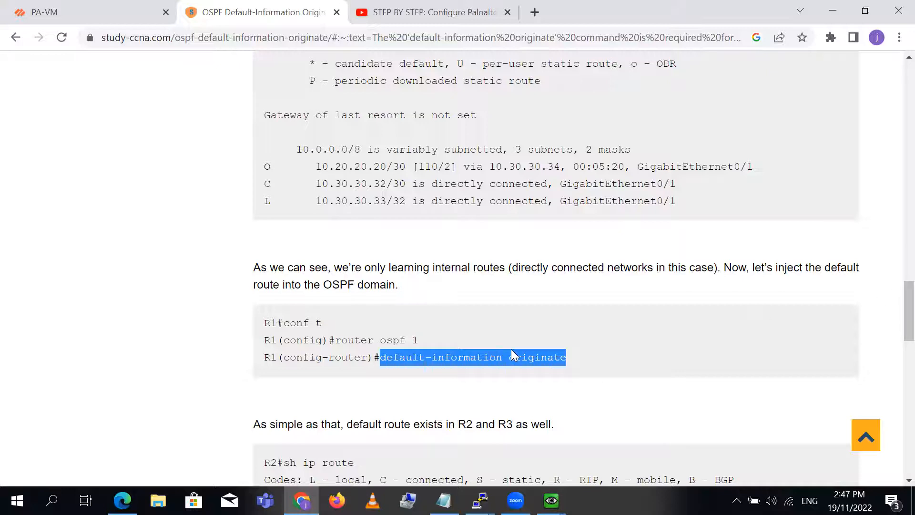
# Switch to the EVE topology, bring up the DMZ switch's console and enter privileged EXEC mode
pyautogui.click(92, 12)
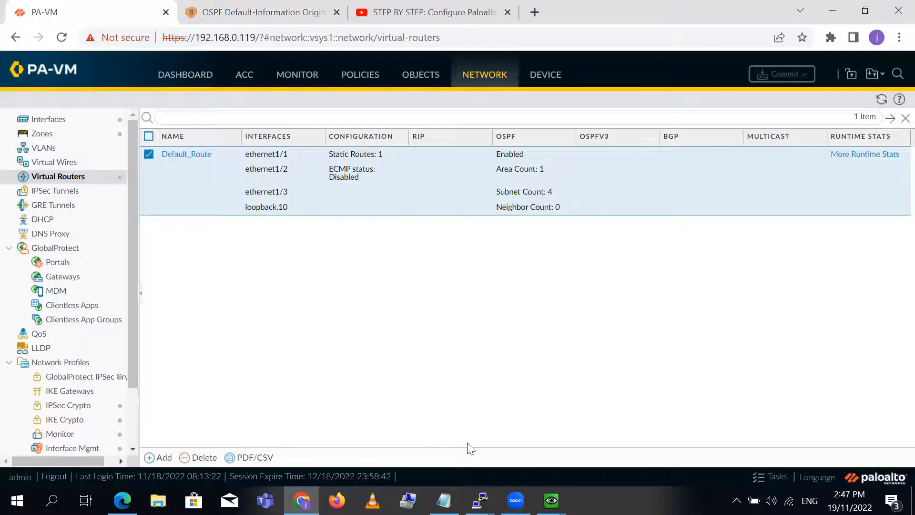
pyautogui.click(123, 500)
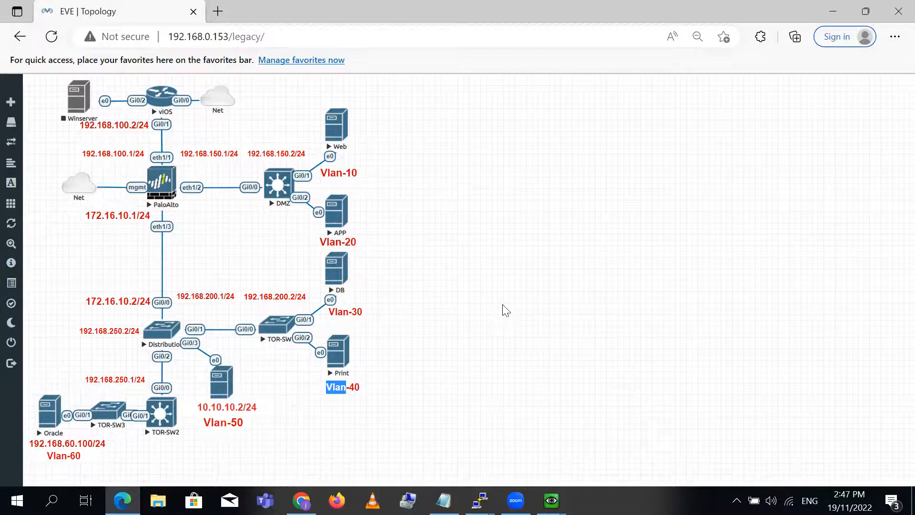
pyautogui.click(479, 500)
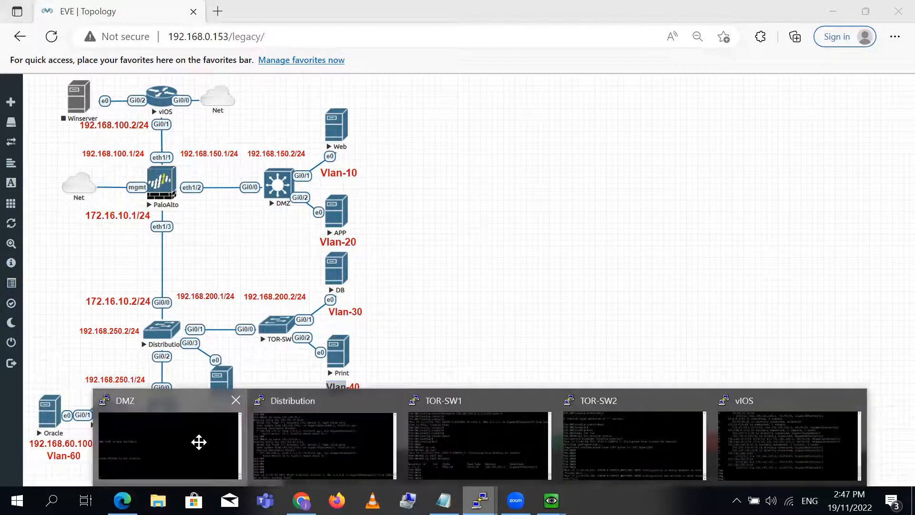
pyautogui.click(198, 442)
pyautogui.press('Return')
pyautogui.press('Return')
pyautogui.press('Return')
pyautogui.press('Return')
pyautogui.press('Return')
pyautogui.press('Return')
pyautogui.press('Return')
pyautogui.write('en')
pyautogui.press('Return')
pyautogui.press('Return')
pyautogui.press('Return')
pyautogui.press('Return')
# Display the DMZ switch's IP routing table and page on to check it for a default route
pyautogui.write('sh')
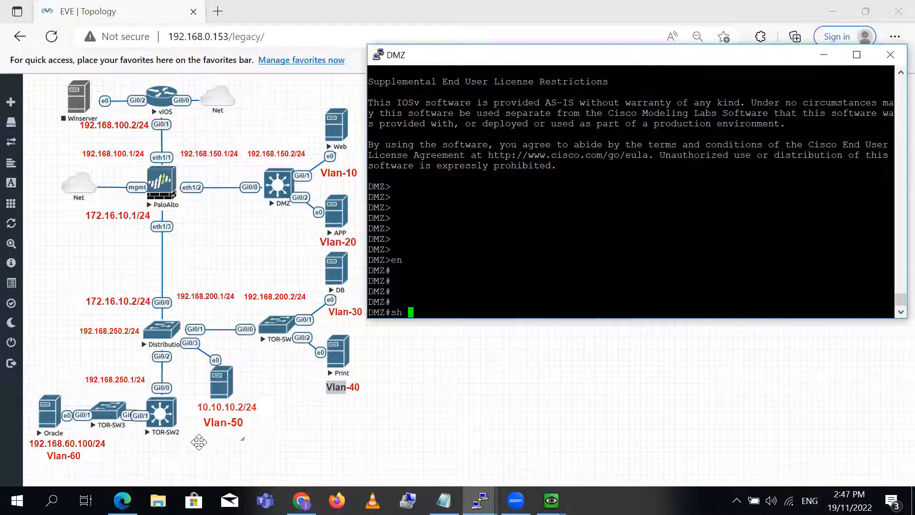
pyautogui.write(' ip route')
pyautogui.press('Return')
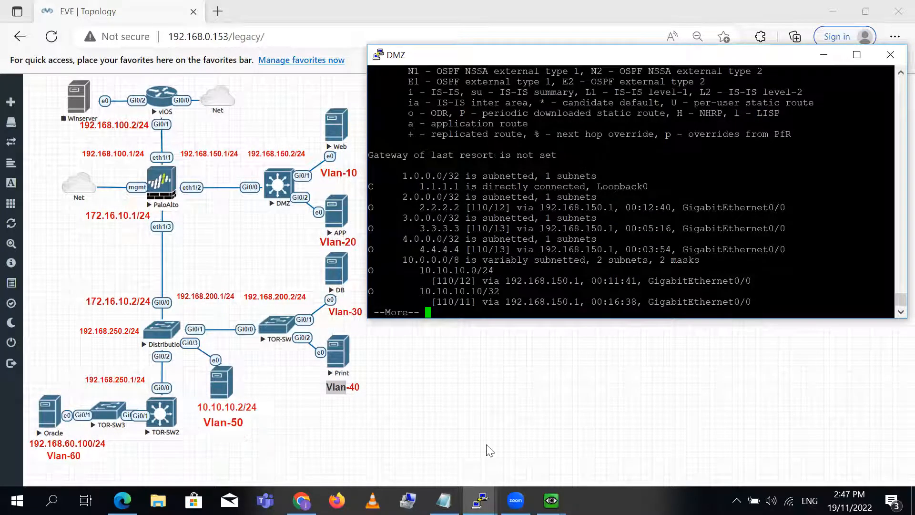
pyautogui.press('space')
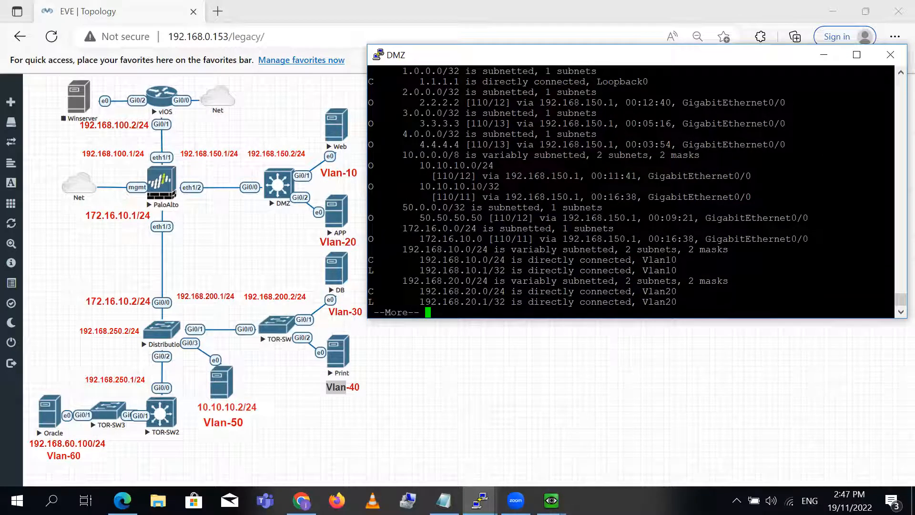
# Bring up the Distribution switch's console and page through its IP routing table to check for a default route
pyautogui.moveTo(478, 501)
pyautogui.click(367, 442)
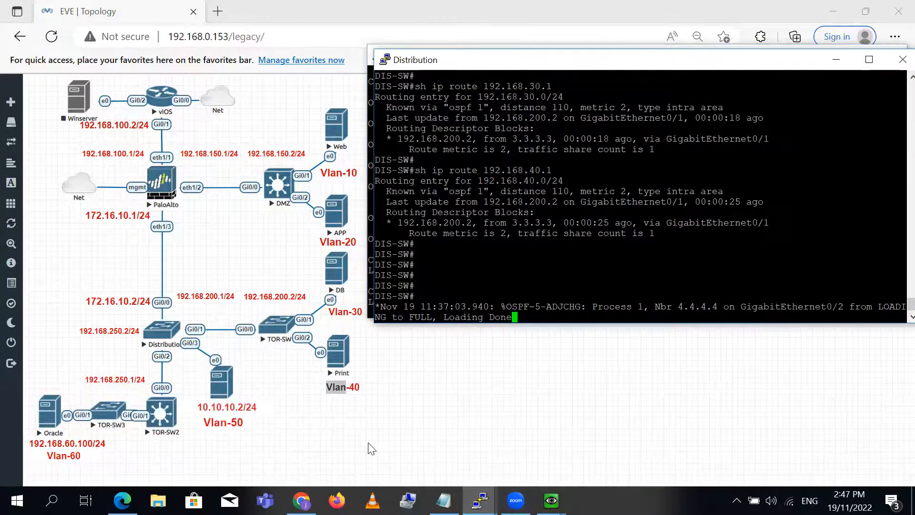
pyautogui.press('Return')
pyautogui.press('Return')
pyautogui.press('Return')
pyautogui.press('Return')
pyautogui.press('Return')
pyautogui.write('sh i')
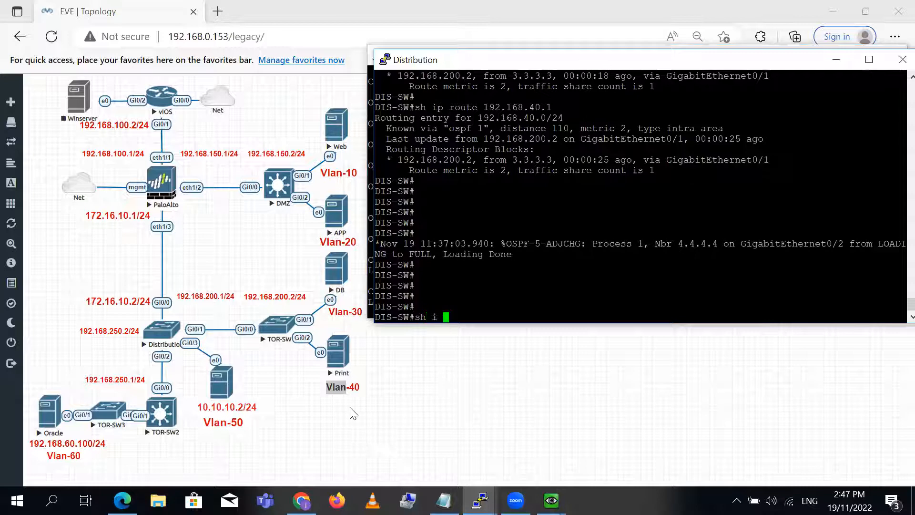
pyautogui.write('p route')
pyautogui.press('Return')
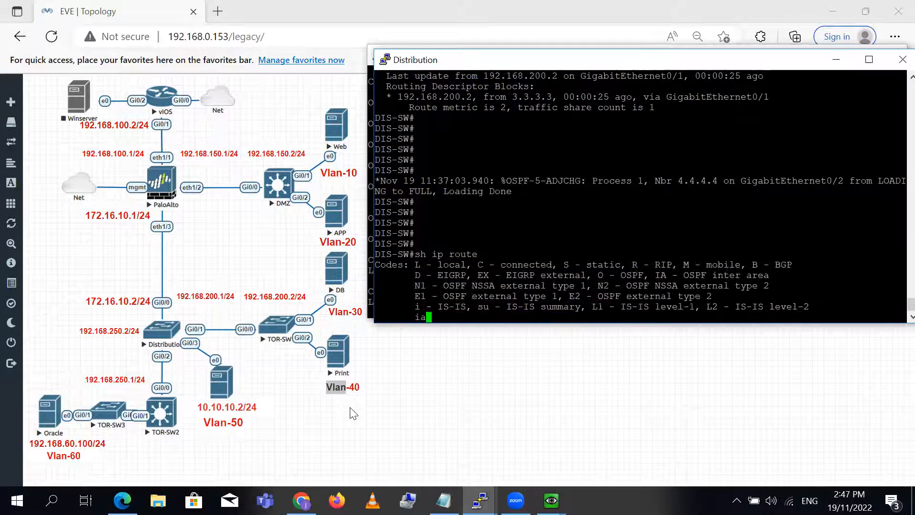
pyautogui.press('space')
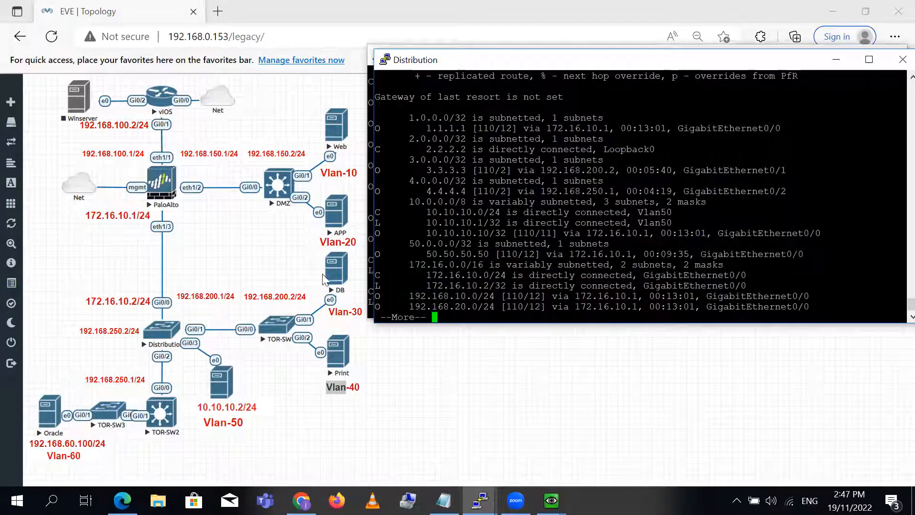
# Bring up the vIOS router's console and show the running configuration filtered to its route section
pyautogui.click(443, 500)
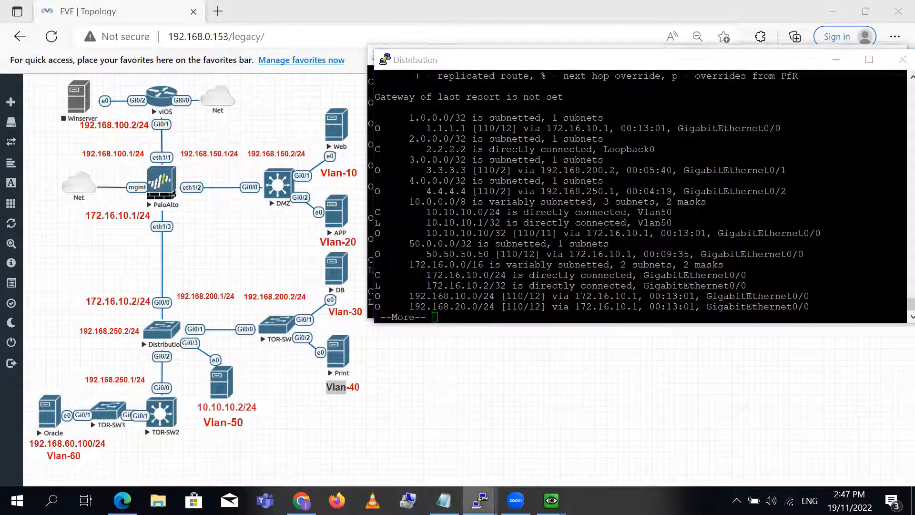
pyautogui.click(737, 435)
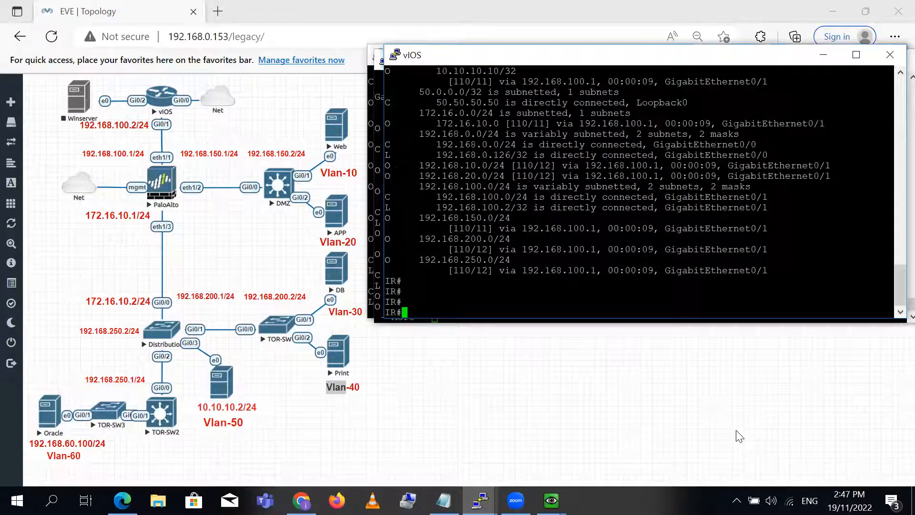
pyautogui.press('Return')
pyautogui.press('Return')
pyautogui.press('Return')
pyautogui.press('Return')
pyautogui.press('Return')
pyautogui.write('sh run | sec route')
pyautogui.press('Return')
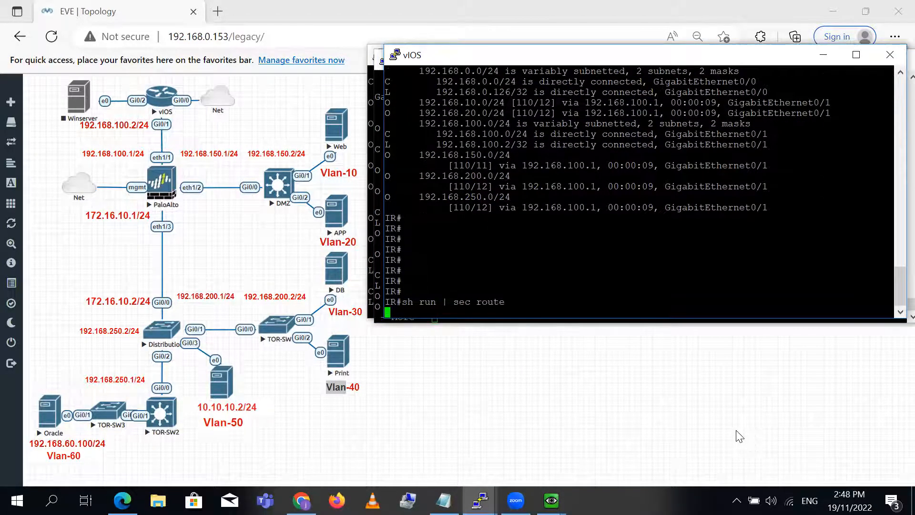
# Show only the OSPF section of the vIOS router's running configuration
pyautogui.press('Return')
pyautogui.press('Return')
pyautogui.write('sh run | sec ospf')
pyautogui.press('Return')
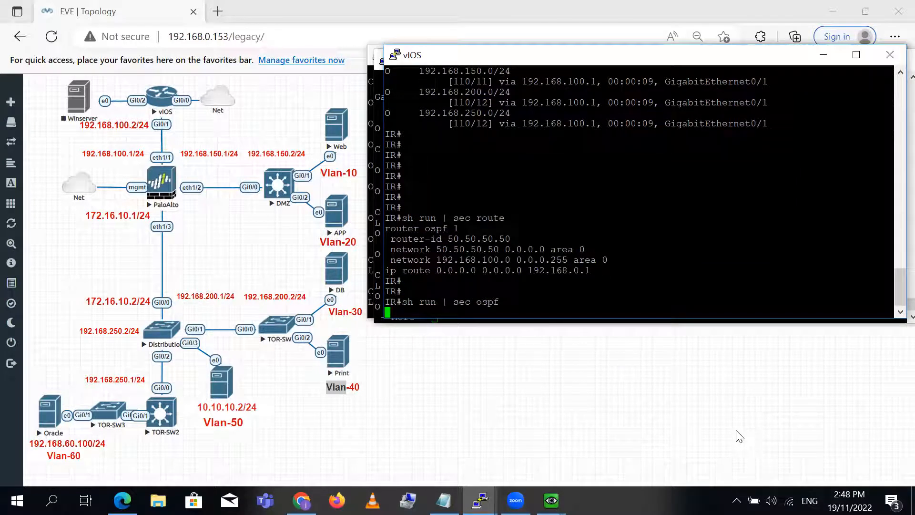
# Enter configuration mode on the vIOS router and open OSPF process 1 for configuration
pyautogui.write('config t')
pyautogui.press('Return')
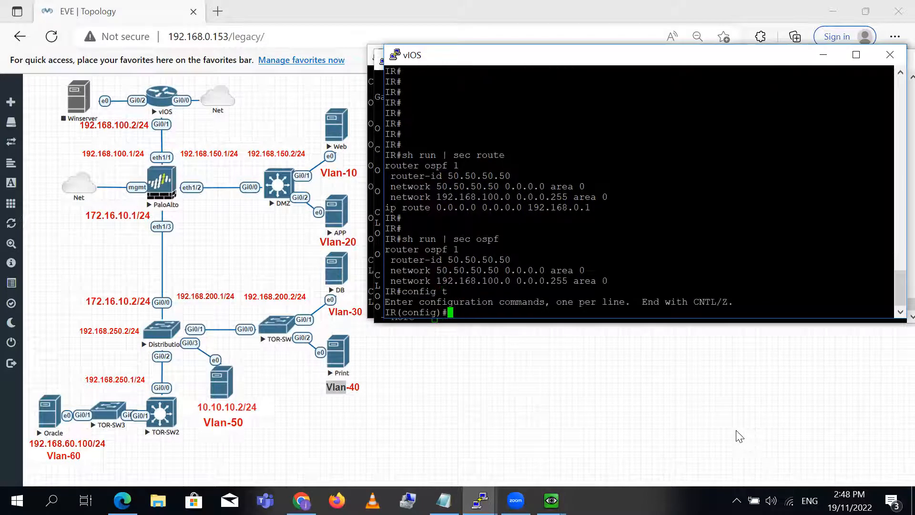
pyautogui.press('Return')
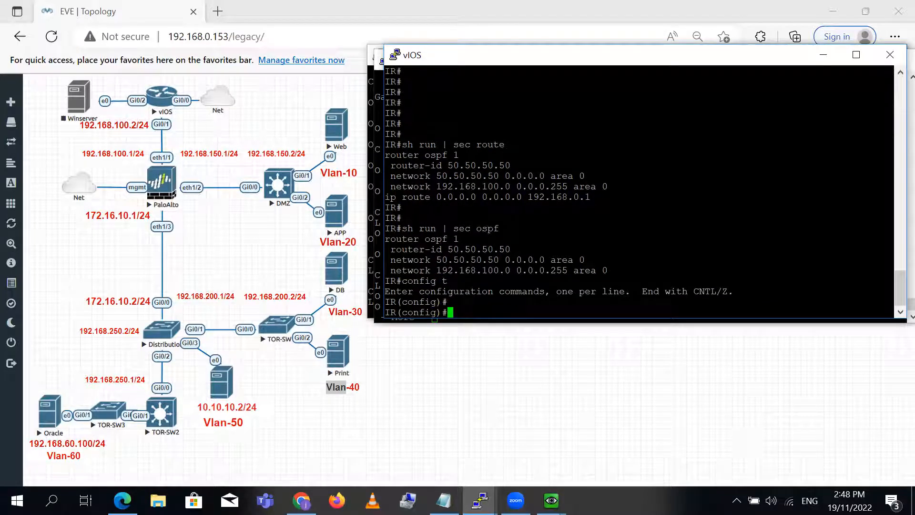
pyautogui.tripleClick(437, 239)
pyautogui.rightClick(437, 238)
# Compose the default-information originate command in the vIOS router's OSPF configuration without executing it
pyautogui.write('defau')
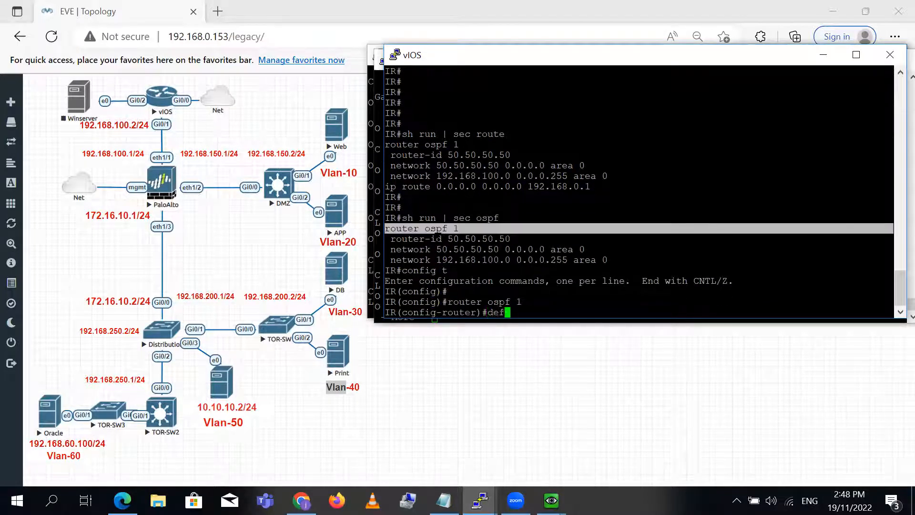
pyautogui.press('Tab')
pyautogui.write('-in')
pyautogui.press('Tab')
pyautogui.write('or')
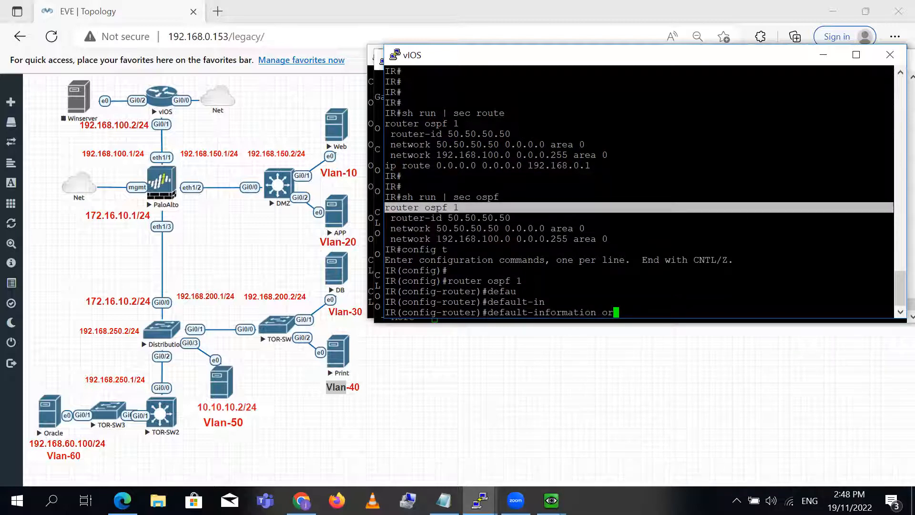
pyautogui.press('Tab')
# Switch to the Palo Alto web interface in Chrome and show the Default_Route virtual router's runtime route table
pyautogui.click(123, 500)
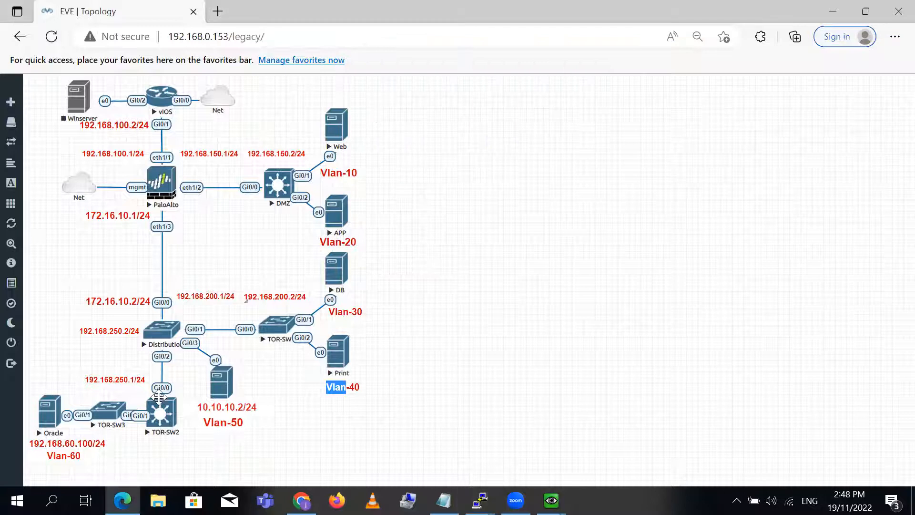
pyautogui.click(301, 500)
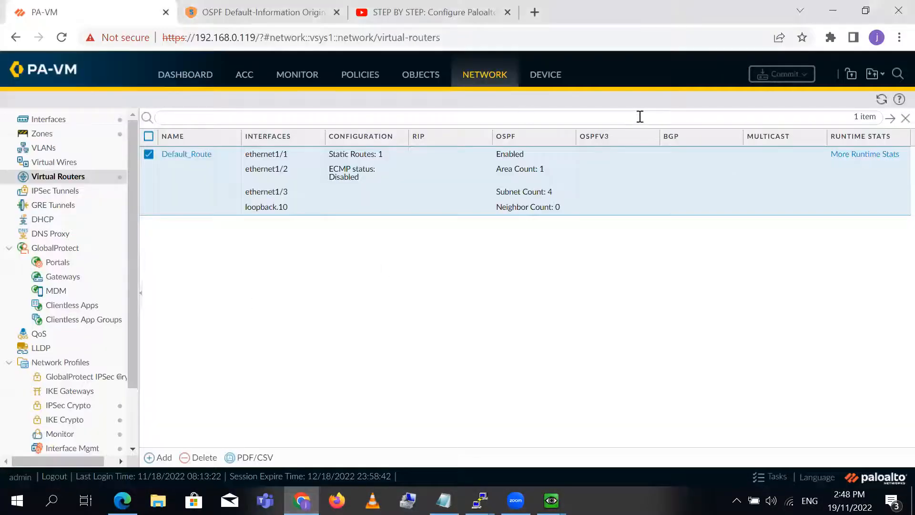
pyautogui.click(861, 150)
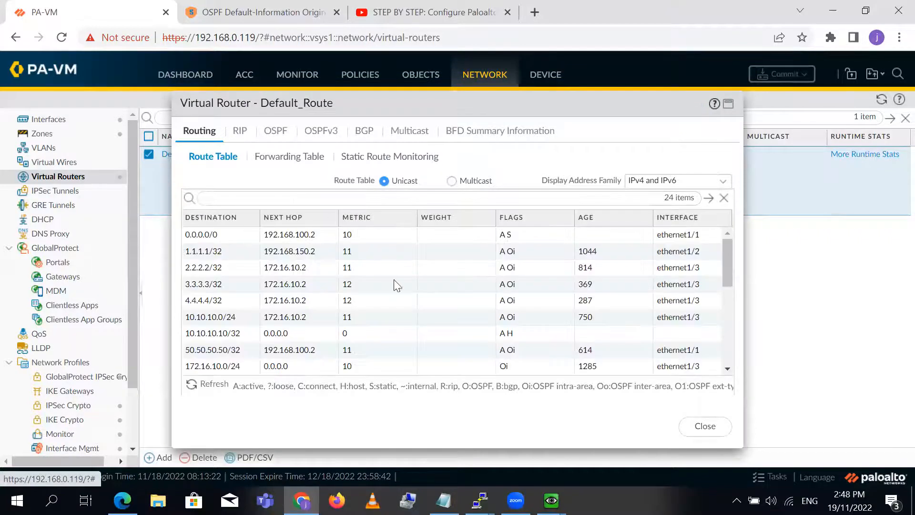
pyautogui.moveTo(533, 109); pyautogui.dragTo(400, 88)
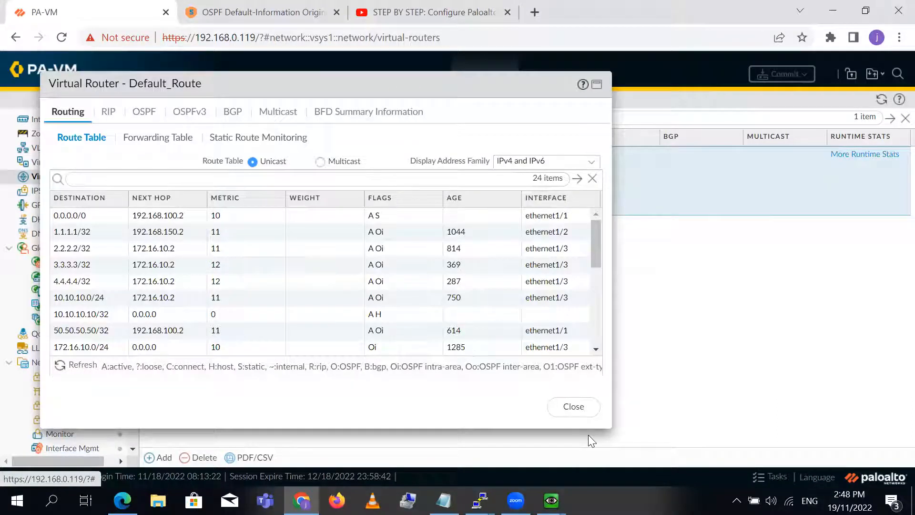
# Return to the vIOS console and execute default-information originate under OSPF process 1
pyautogui.click(479, 500)
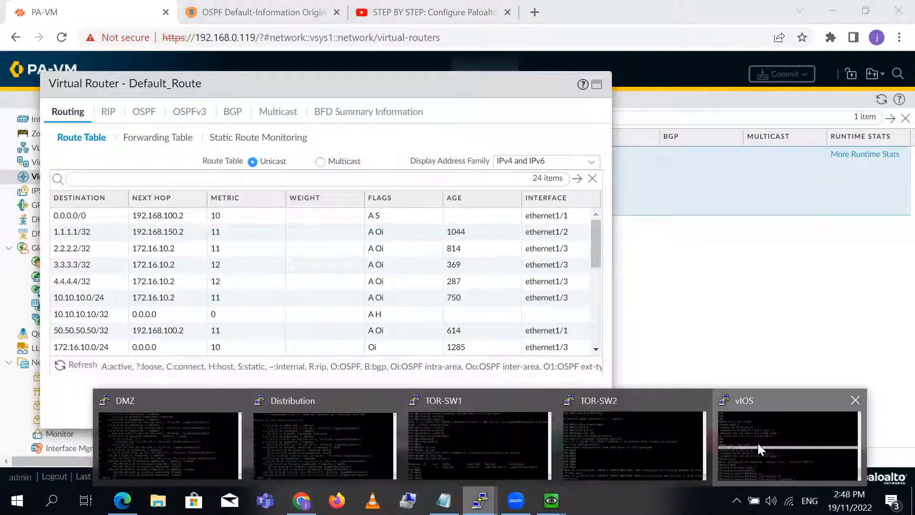
pyautogui.click(757, 443)
pyautogui.press('Return')
pyautogui.press('Return')
pyautogui.press('Return')
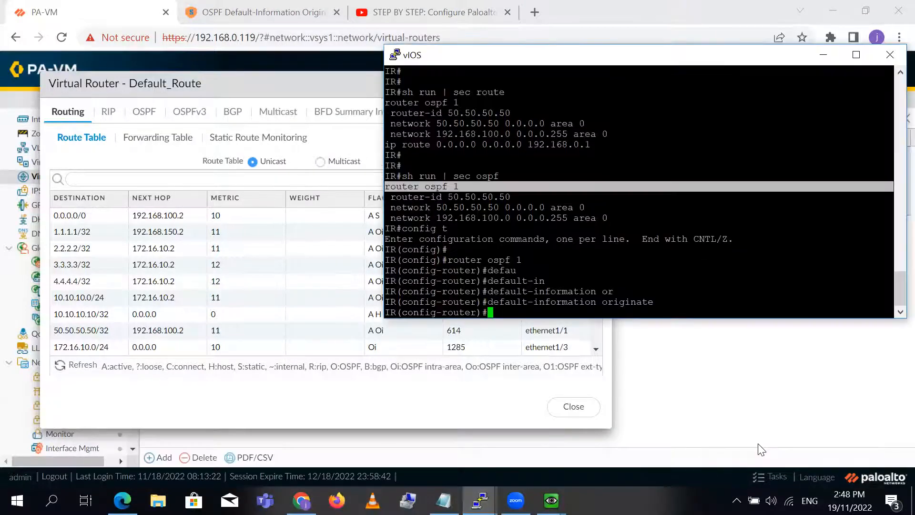
# Leave configuration mode on the vIOS router and save its configuration with wr
pyautogui.write('exi')
pyautogui.press('Return')
pyautogui.write('ex')
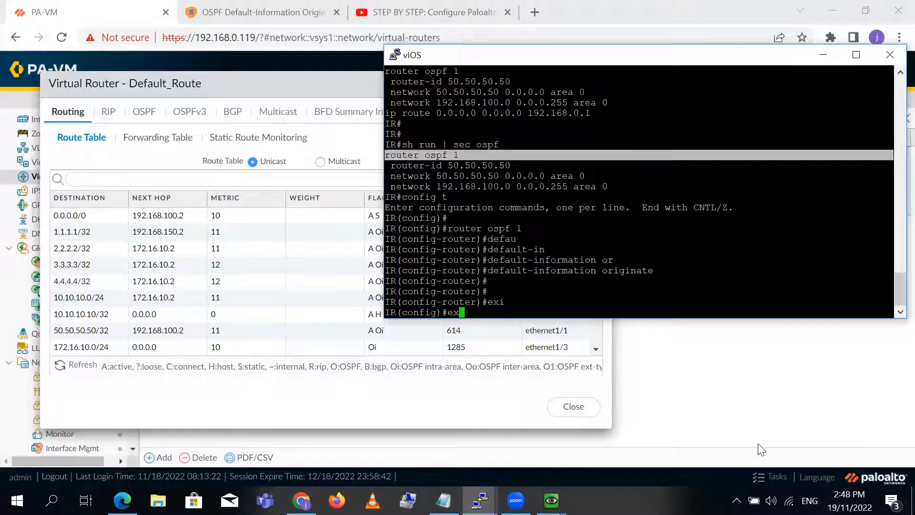
pyautogui.write('i')
pyautogui.press('Return')
pyautogui.write('wr')
pyautogui.press('Return')
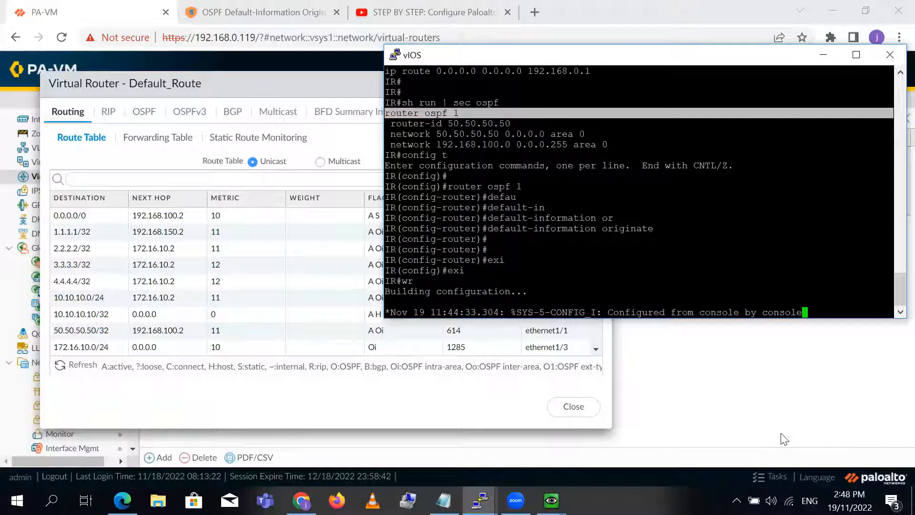
# Refresh the Palo Alto virtual router's runtime route table and compare it with the forwarding table
pyautogui.click(464, 420)
pyautogui.click(60, 365)
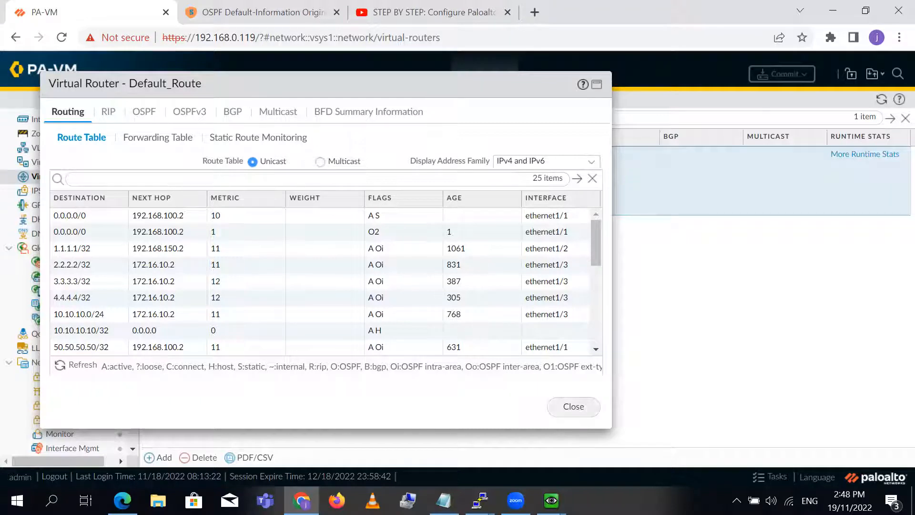
pyautogui.click(143, 138)
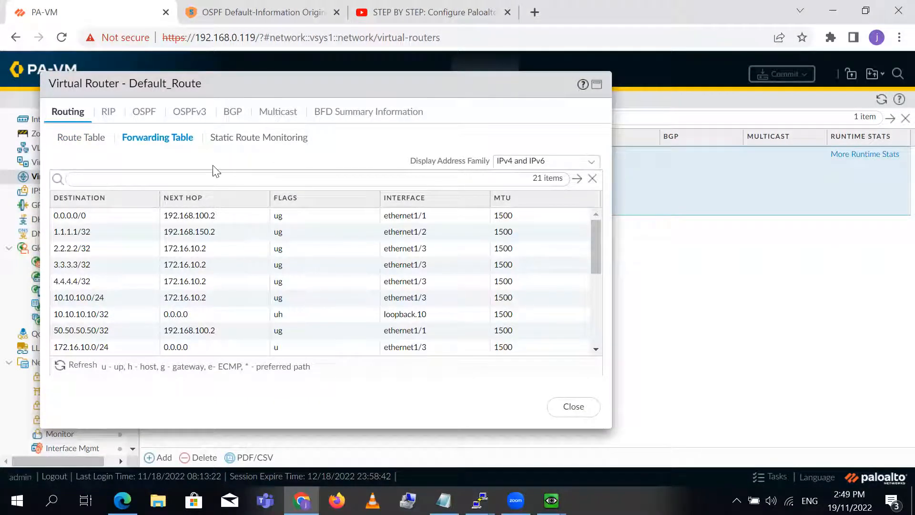
pyautogui.click(86, 139)
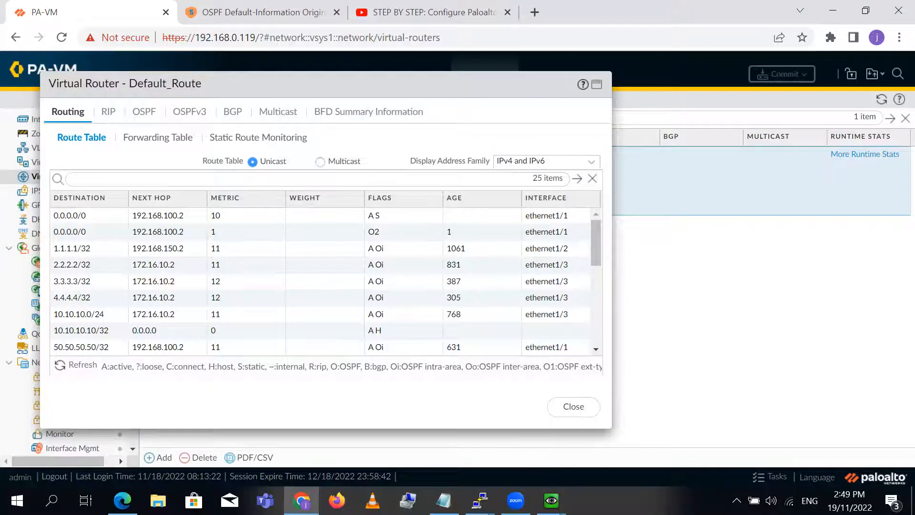
# Bring up the DMZ switch's console in full size and page through the pending routing table output to its prompt
pyautogui.moveTo(478, 500)
pyautogui.click(239, 449)
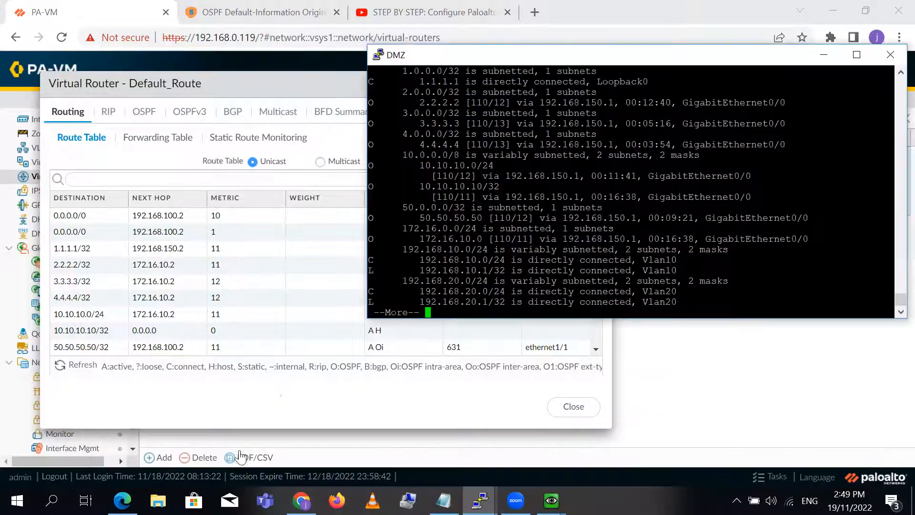
pyautogui.click(856, 55)
pyautogui.moveTo(3, 245); pyautogui.dragTo(351, 329)
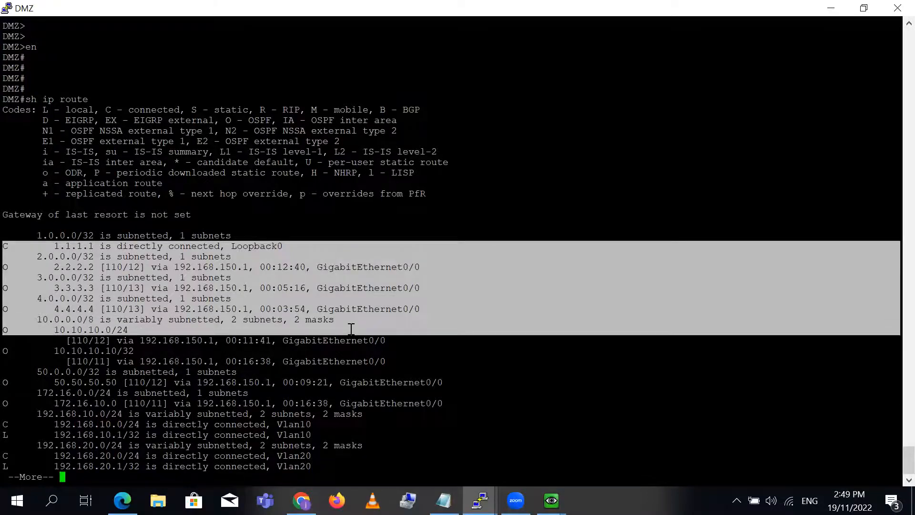
pyautogui.click(351, 328)
pyautogui.press('space')
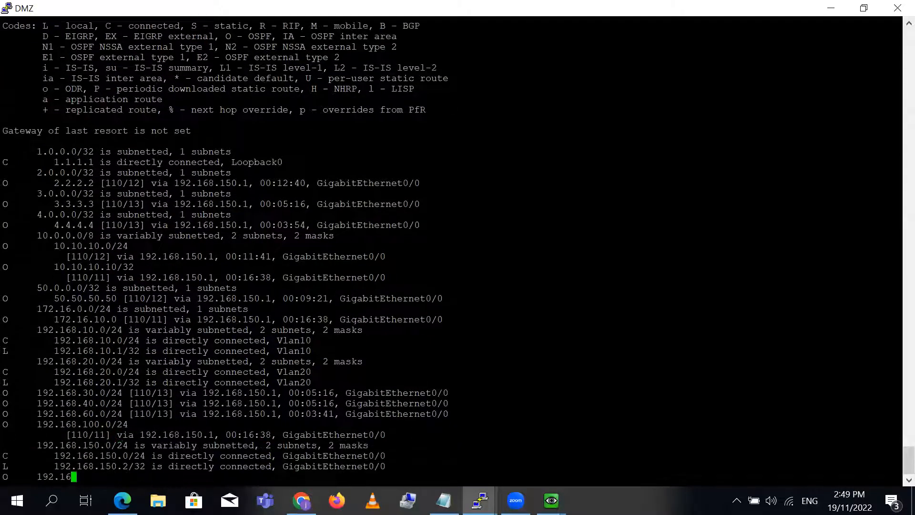
pyautogui.press('Return')
pyautogui.press('Return')
pyautogui.press('Return')
pyautogui.press('Return')
pyautogui.press('Return')
pyautogui.press('Return')
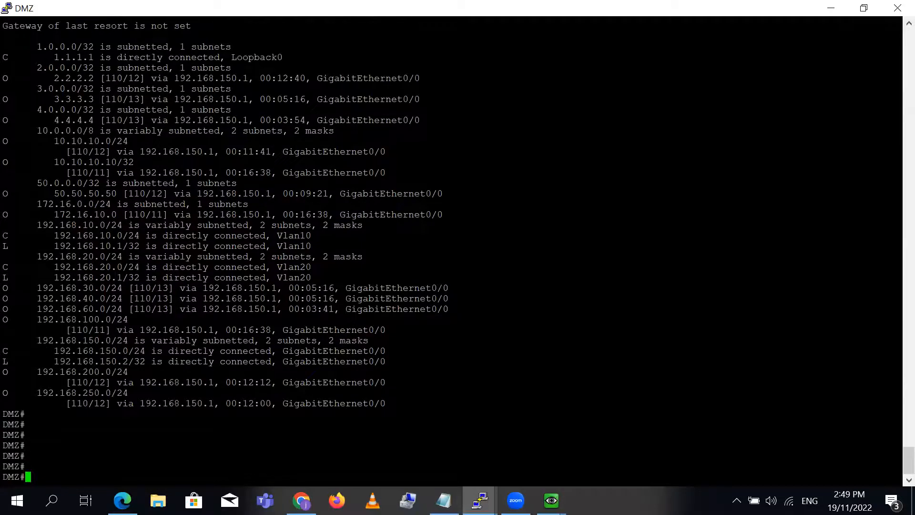
# Display the DMZ switch's IP routing table again and highlight the 0.0.0.0/0 default route line
pyautogui.press('Up')
pyautogui.press('Return')
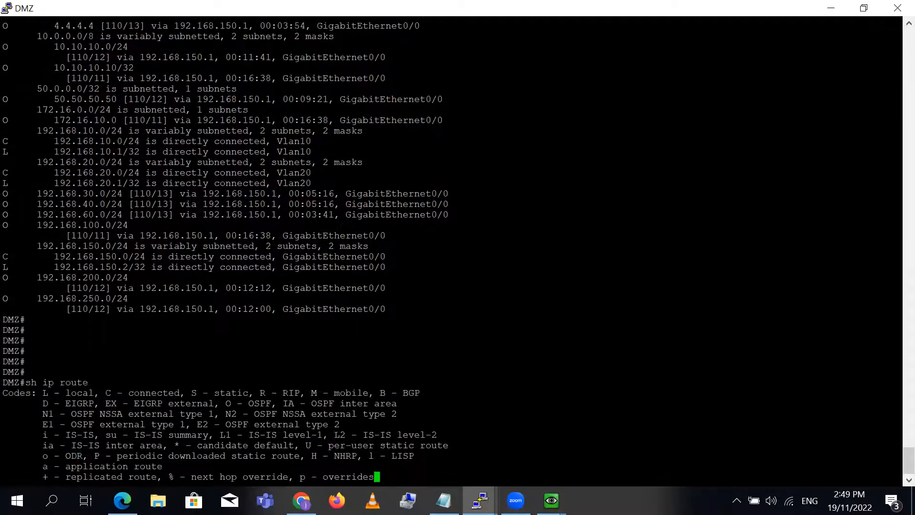
pyautogui.press('Return')
pyautogui.press('Return')
pyautogui.press('Return')
pyautogui.press('Return')
pyautogui.press('Return')
pyautogui.press('Return')
pyautogui.press('Return')
pyautogui.press('Return')
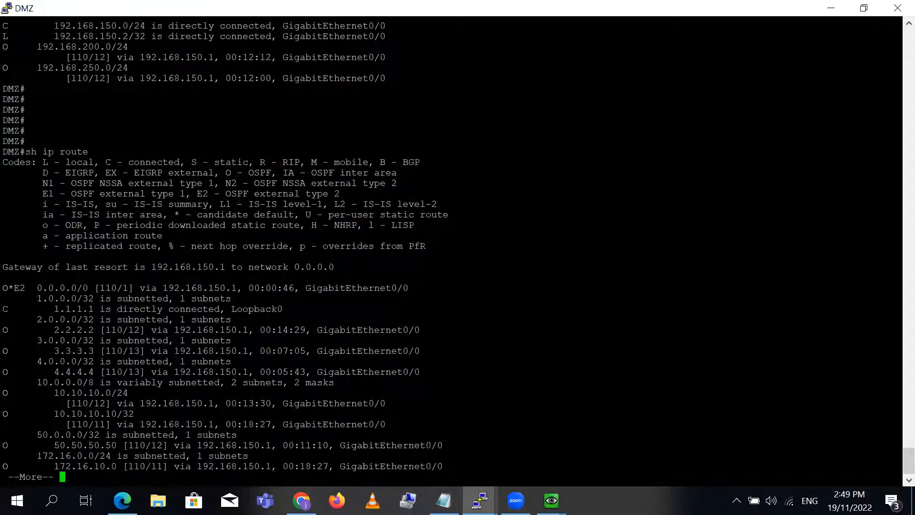
pyautogui.moveTo(4, 287); pyautogui.dragTo(416, 287)
# Page through the rest of the DMZ switch's routing table and restore the console window's size
pyautogui.press('space')
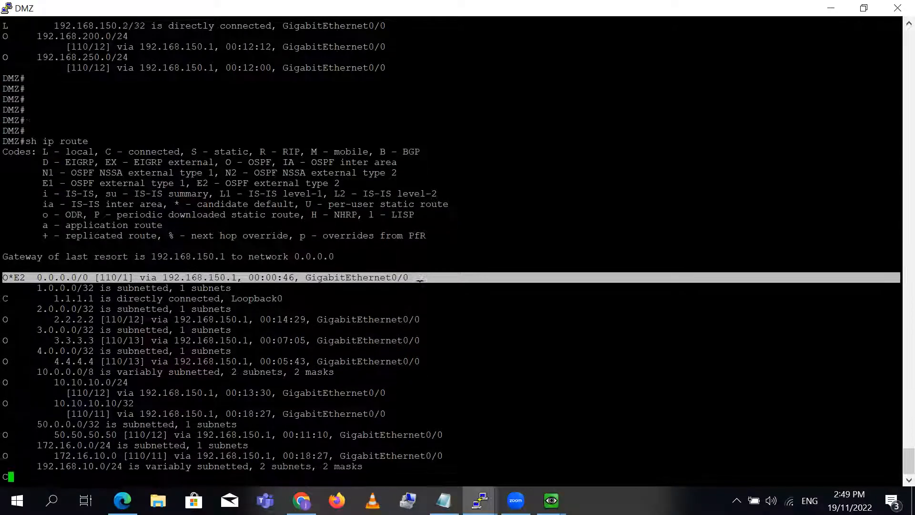
pyautogui.press('Return')
pyautogui.press('Return')
pyautogui.press('Return')
pyautogui.press('Return')
pyautogui.press('Return')
pyautogui.press('Return')
pyautogui.press('Return')
pyautogui.press('Return')
pyautogui.press('Return')
pyautogui.press('Return')
pyautogui.press('Return')
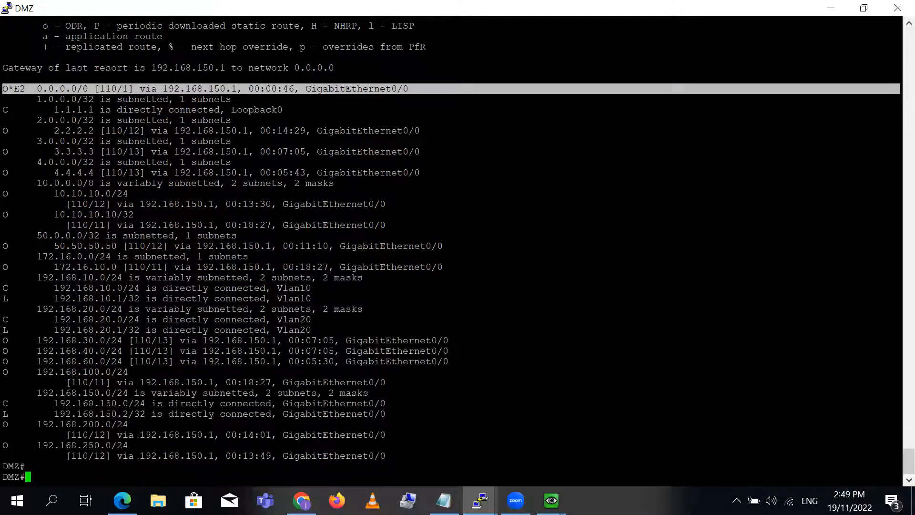
pyautogui.click(865, 9)
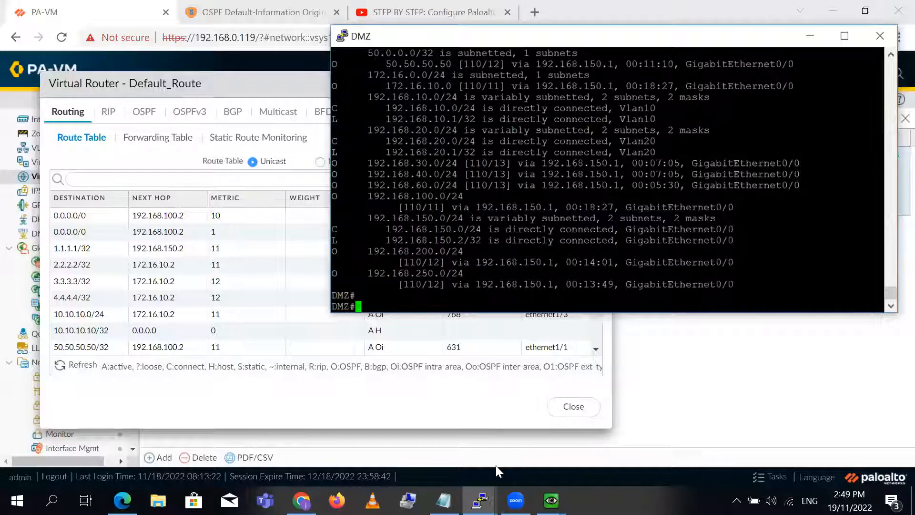
# Bring up the Distribution switch's console, page to the end of its pending routing table, and maximize the window
pyautogui.click(268, 452)
pyautogui.press('Return')
pyautogui.press('Return')
pyautogui.press('Return')
pyautogui.press('Return')
pyautogui.press('Return')
pyautogui.press('Return')
pyautogui.press('Return')
pyautogui.press('Return')
pyautogui.press('Return')
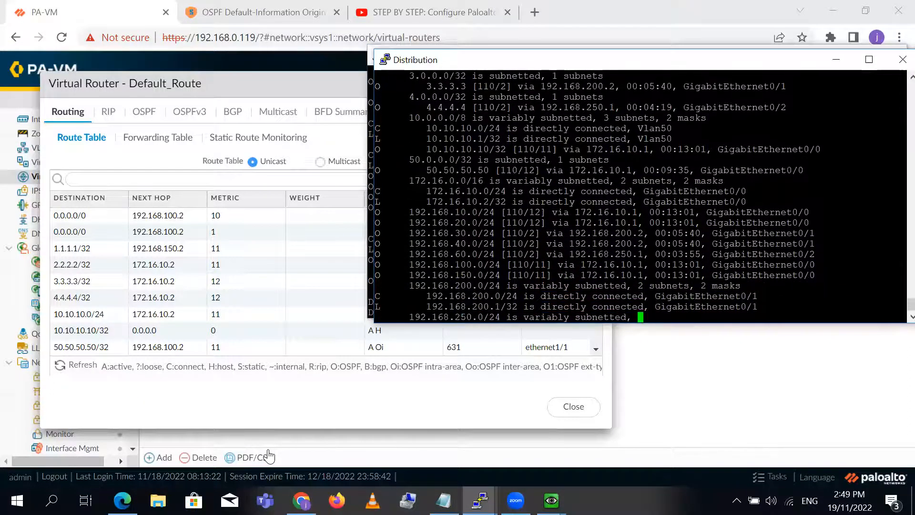
pyautogui.click(869, 59)
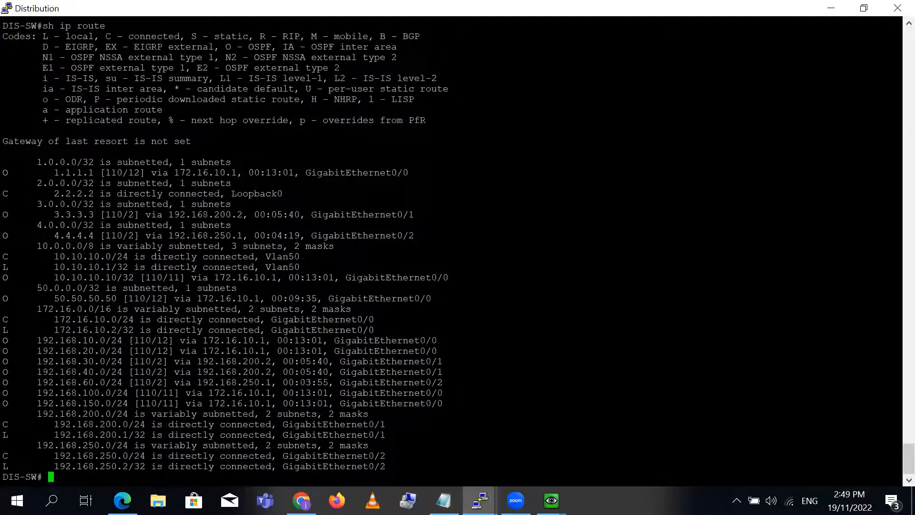
# Display the Distribution switch's IP routing table again and highlight the default route and its next-hop address
pyautogui.press('Return')
pyautogui.press('Up')
pyautogui.press('Return')
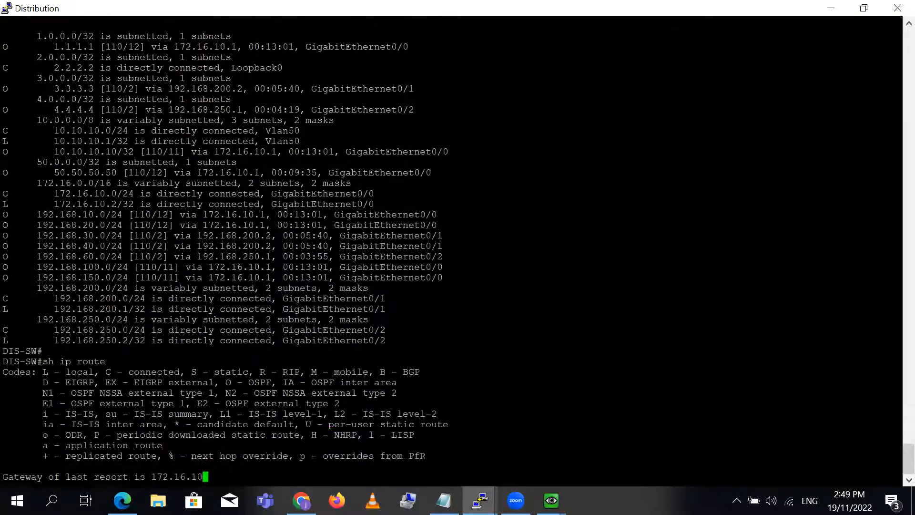
pyautogui.press('Return')
pyautogui.press('Return')
pyautogui.press('Return')
pyautogui.press('Return')
pyautogui.press('Return')
pyautogui.press('Return')
pyautogui.press('Return')
pyautogui.press('Return')
pyautogui.press('Return')
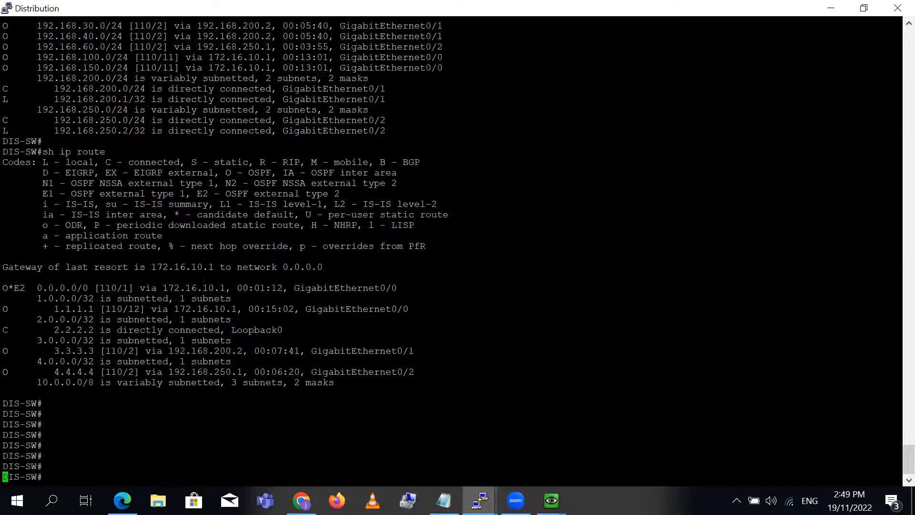
pyautogui.moveTo(3, 278); pyautogui.dragTo(429, 278)
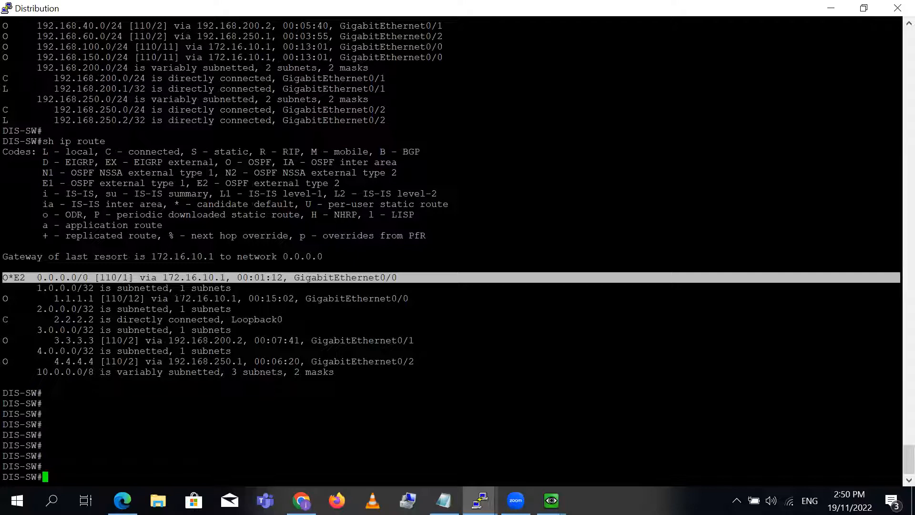
pyautogui.doubleClick(201, 278)
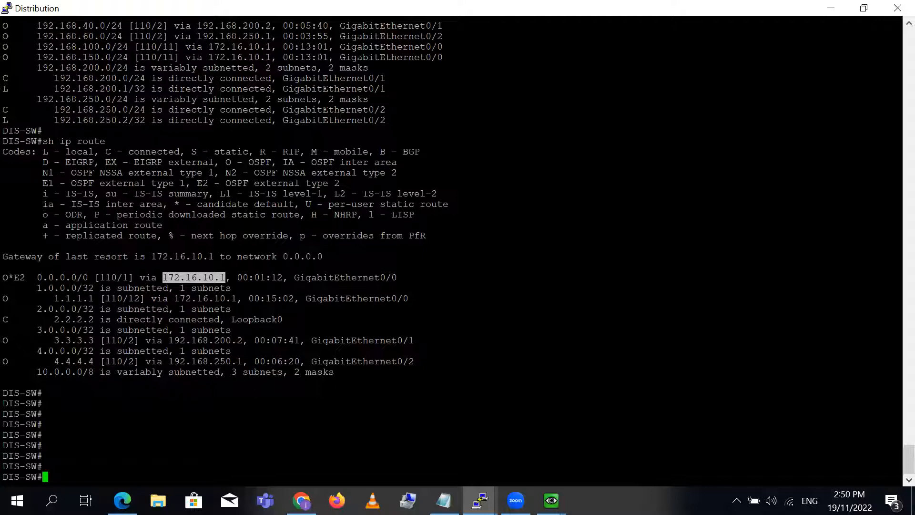
# Review the Distribution switch's earlier routing table output and restore the console window's size
pyautogui.scroll(5, 891, 426)
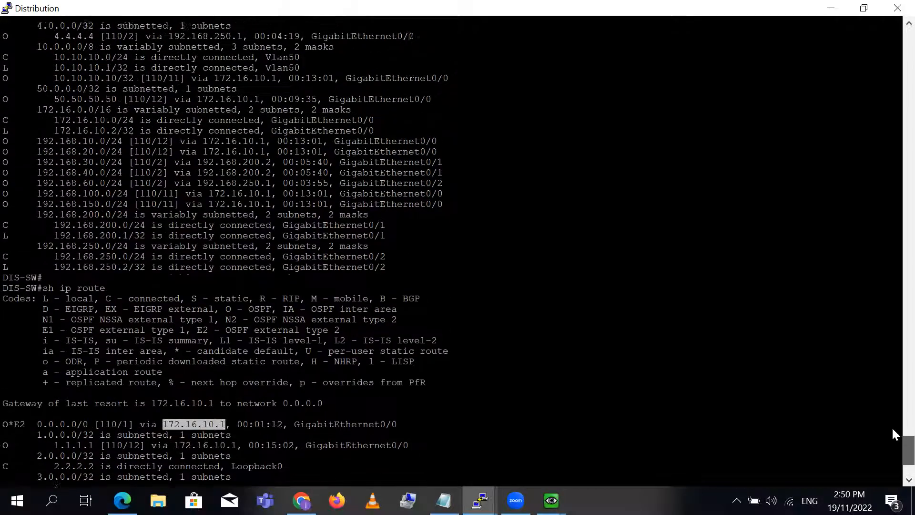
pyautogui.scroll(2, 890, 426)
pyautogui.moveTo(891, 246); pyautogui.dragTo(7, 214)
pyautogui.click(8, 214)
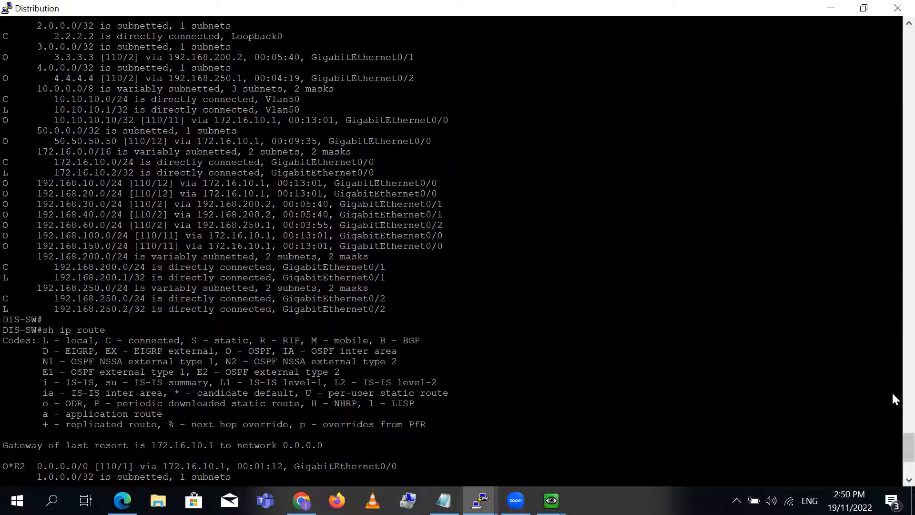
pyautogui.click(879, 15)
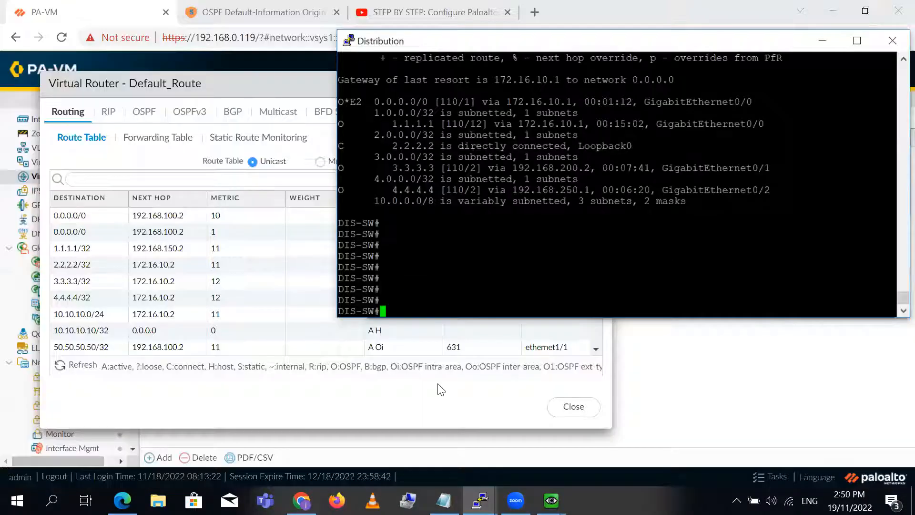
# Switch to the TOR-SW2 switch's console and display its complete IP routing table with sh ip route
pyautogui.click(479, 500)
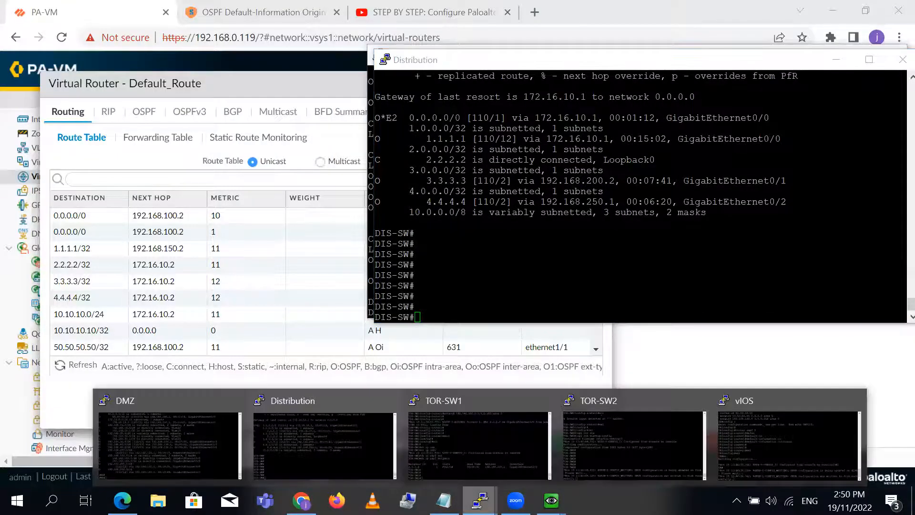
pyautogui.click(678, 432)
pyautogui.press('Return')
pyautogui.press('Return')
pyautogui.press('Return')
pyautogui.press('Return')
pyautogui.press('Return')
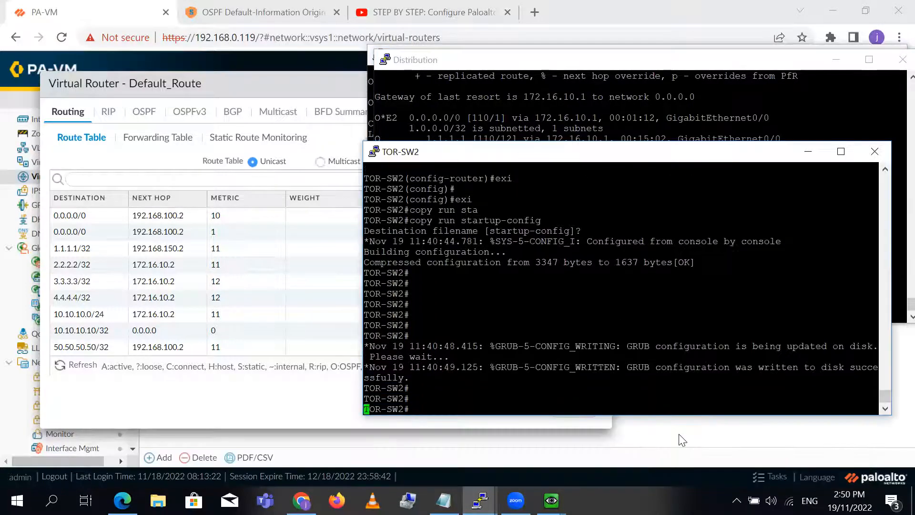
pyautogui.write('sh ip route')
pyautogui.press('Return')
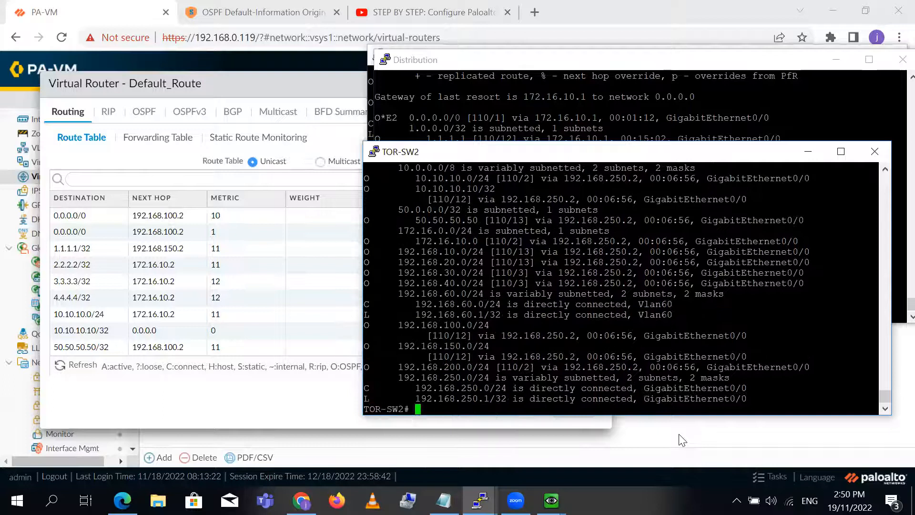
# Switch to the TOR-SW1 switch's console, display its IP routing table with sh ip route, and highlight the default route entry
pyautogui.click(479, 500)
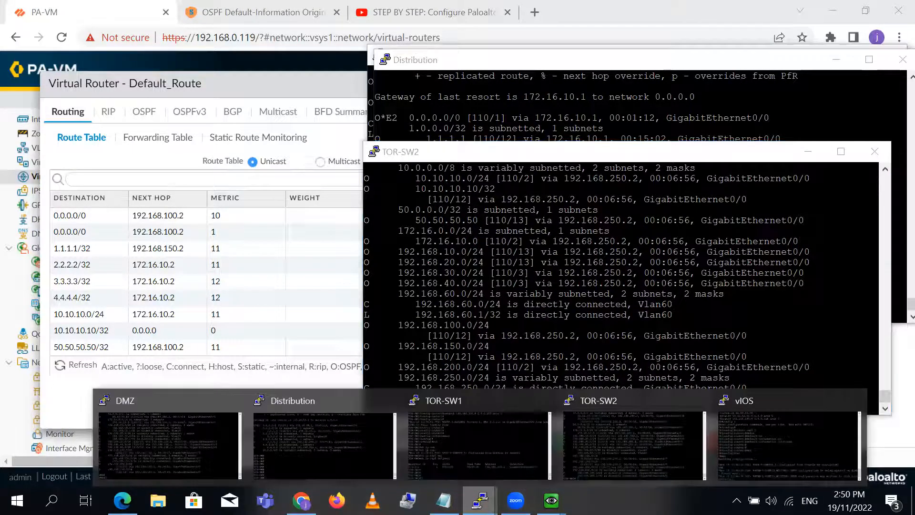
pyautogui.click(508, 426)
pyautogui.press('Return')
pyautogui.press('Return')
pyautogui.press('Return')
pyautogui.press('Return')
pyautogui.write('sh ip route')
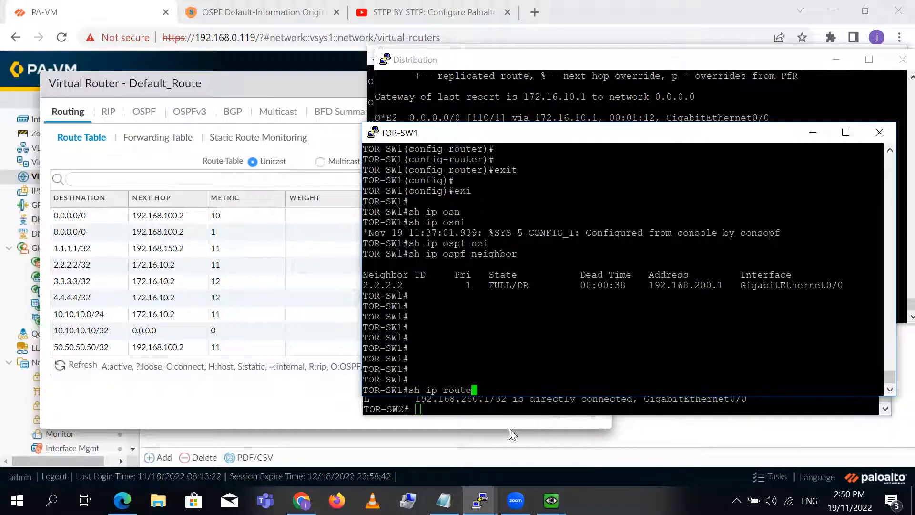
pyautogui.press('Return')
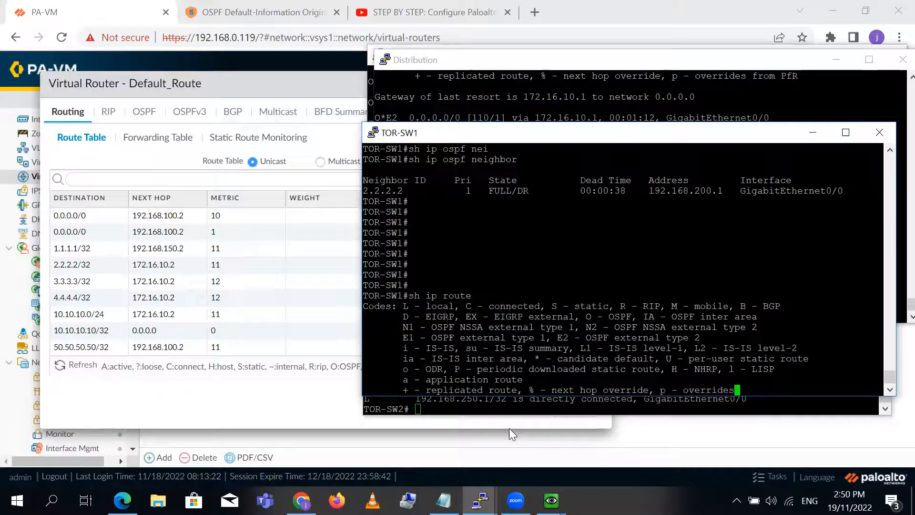
pyautogui.press('Return')
pyautogui.press('Return')
pyautogui.press('Return')
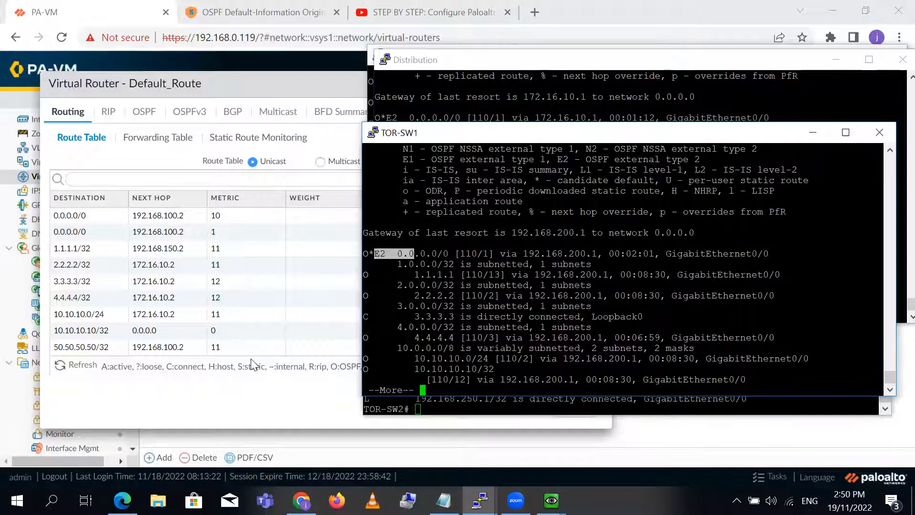
# Close the Default_Route virtual router's runtime statistics and bring up the Web server's QEMU console showing YouTube
pyautogui.click(241, 387)
pyautogui.click(570, 407)
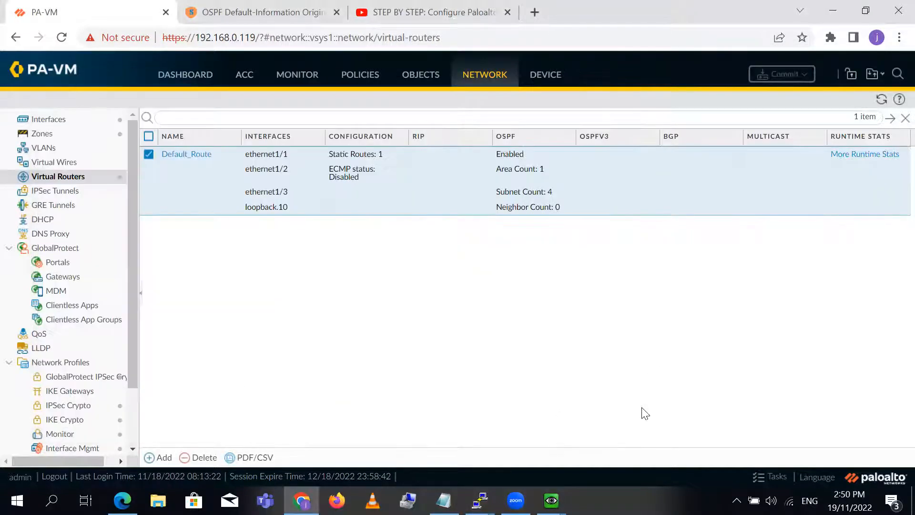
pyautogui.click(411, 463)
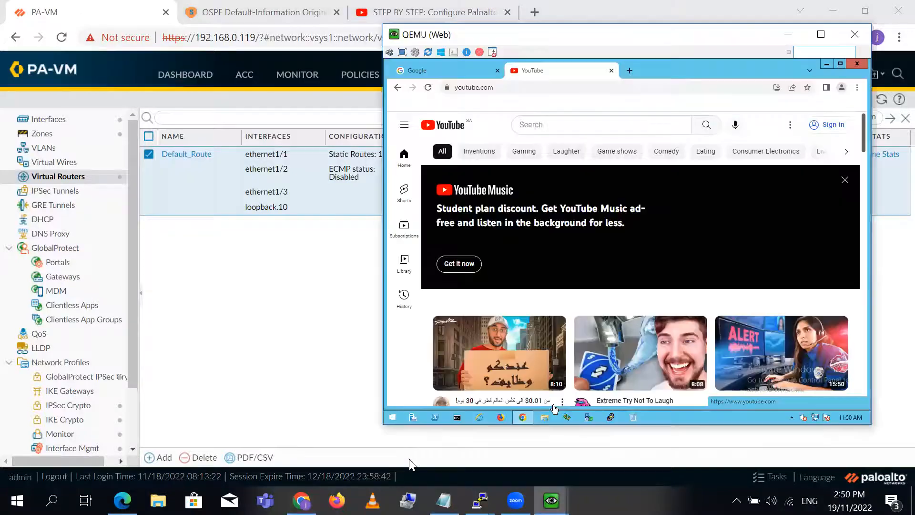
# Test internet access on the Web server by searching YouTube for "advanced technology by" completed with the first suggested name
pyautogui.click(405, 160)
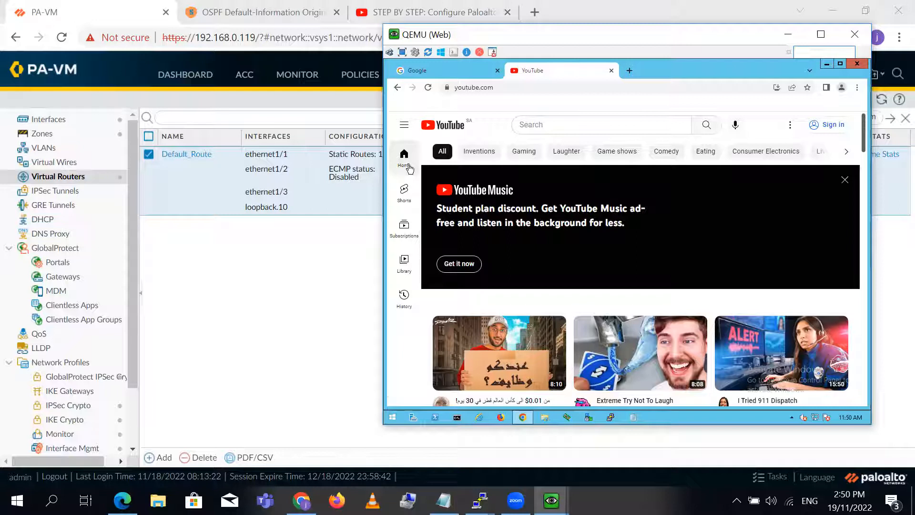
pyautogui.click(404, 224)
pyautogui.click(404, 162)
pyautogui.click(641, 125)
pyautogui.write('Ad')
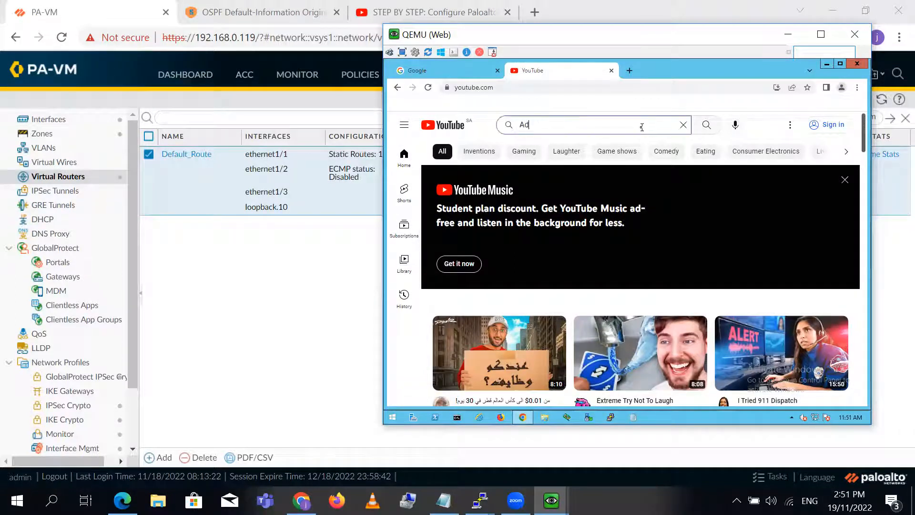
pyautogui.write('vance tec')
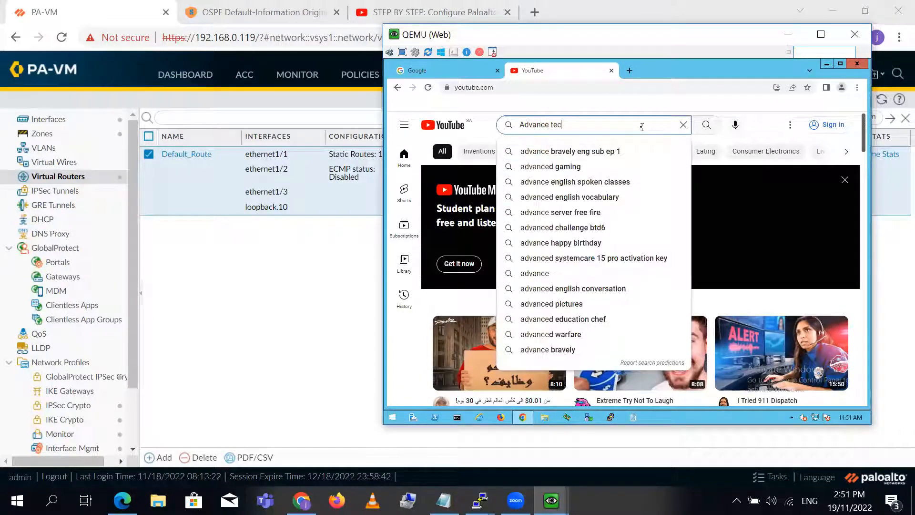
pyautogui.write('hnology byu')
pyautogui.press('BackSpace')
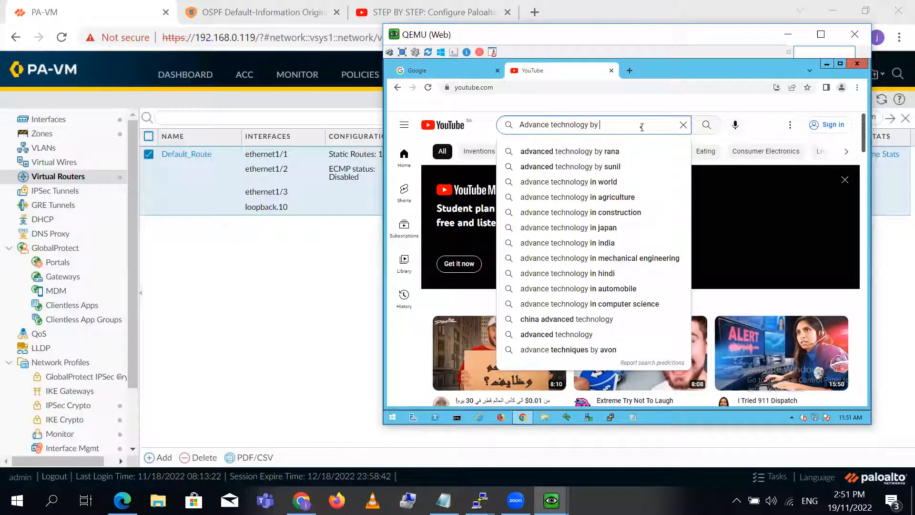
pyautogui.press('Down')
pyautogui.press('Return')
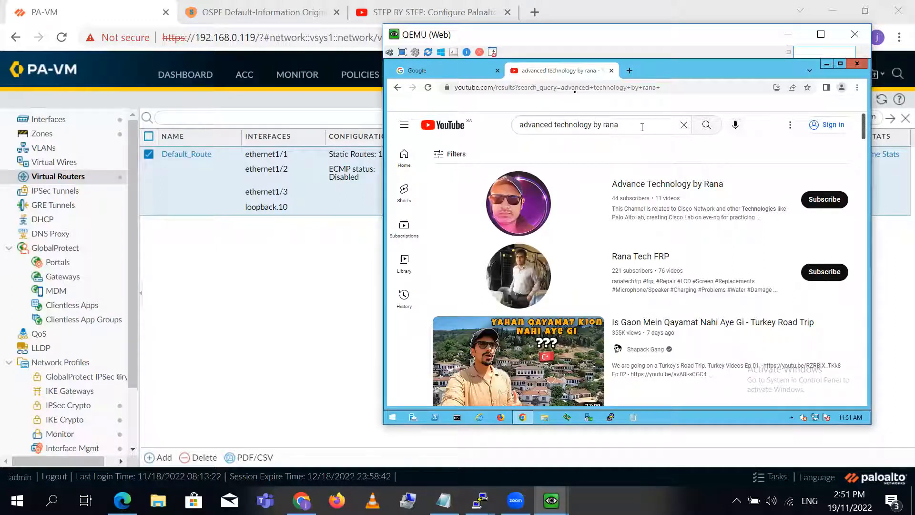
pyautogui.click(793, 40)
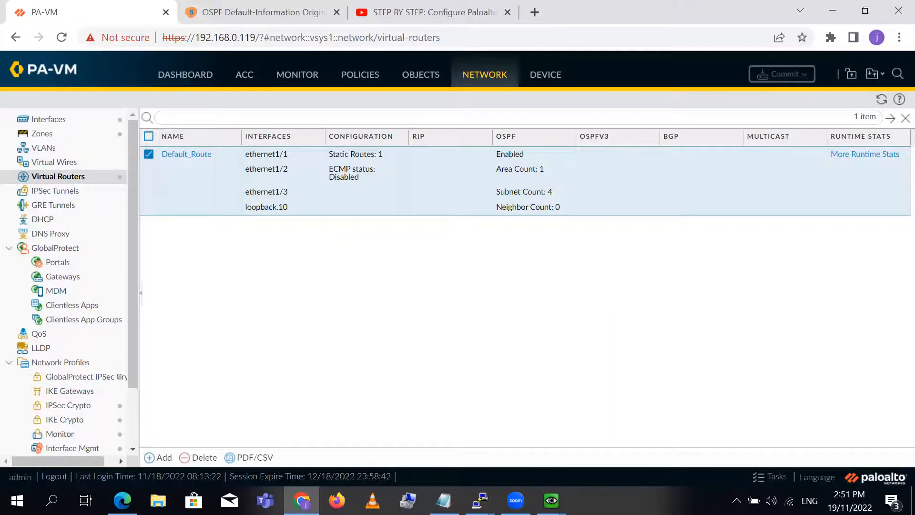
pyautogui.click(551, 500)
pyautogui.click(362, 443)
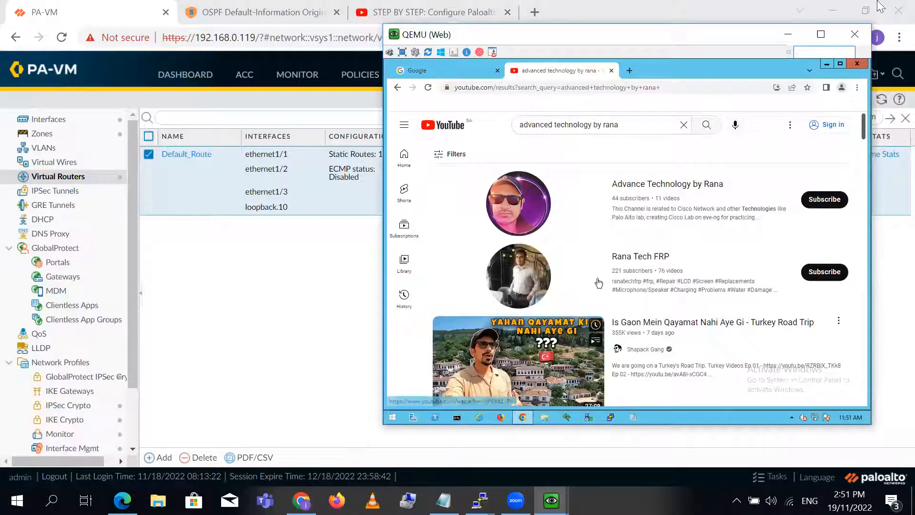
pyautogui.click(854, 35)
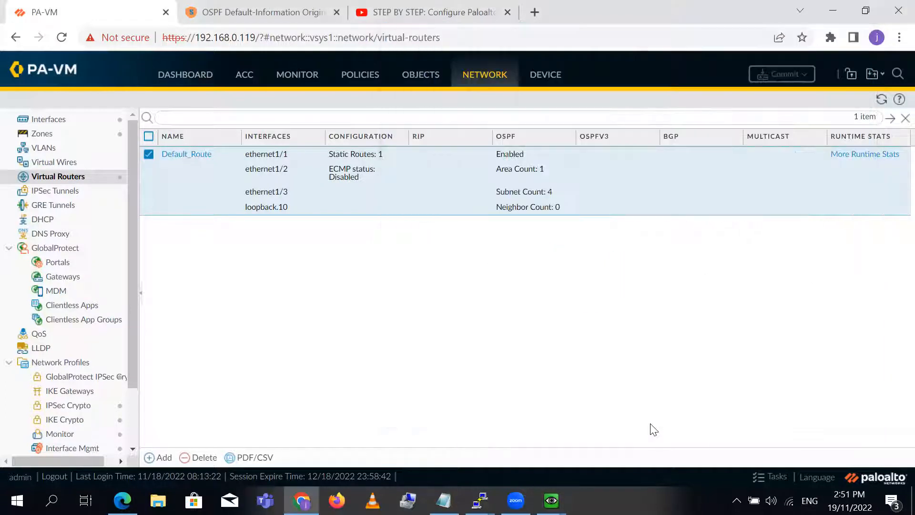
# Bring up the Print server's QEMU console and ping 8.8.8.8 again from its command prompt
pyautogui.click(550, 500)
pyautogui.click(493, 429)
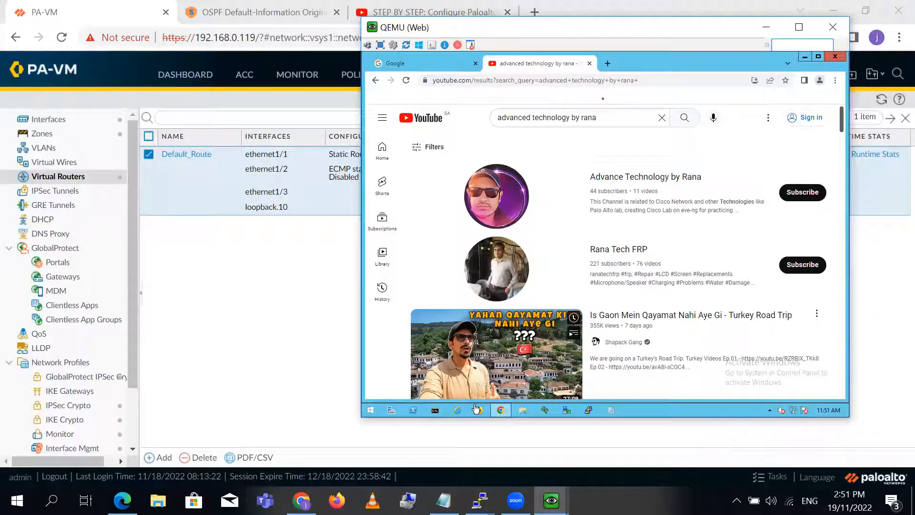
pyautogui.hotkey('alt', 'Tab')
pyautogui.press('Up')
pyautogui.press('Return')
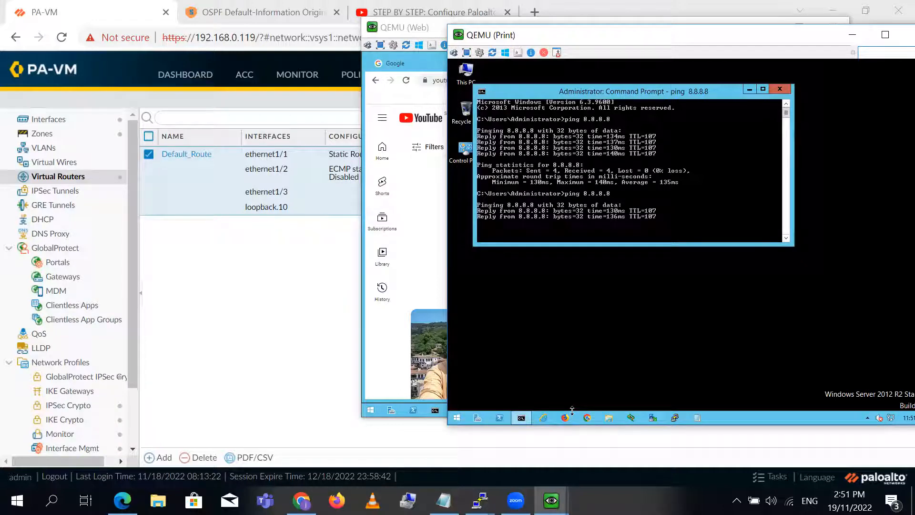
pyautogui.click(586, 418)
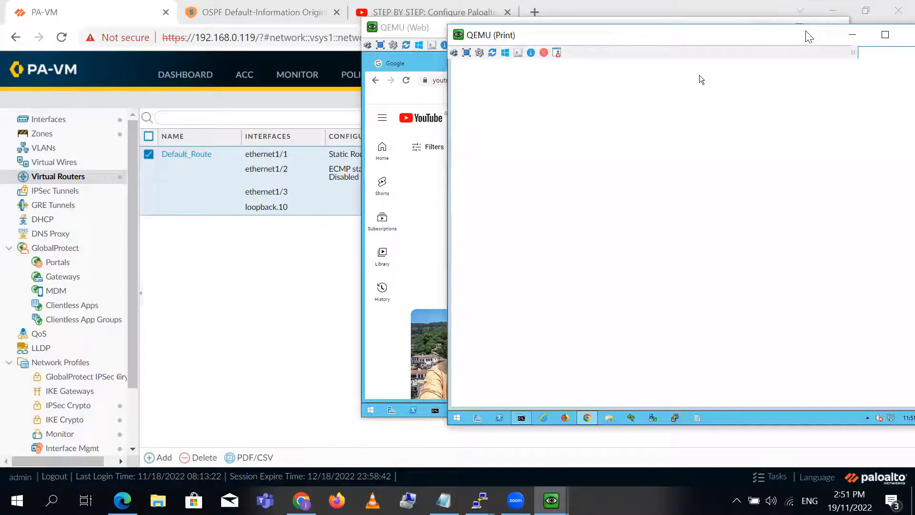
pyautogui.moveTo(809, 37); pyautogui.dragTo(615, 70)
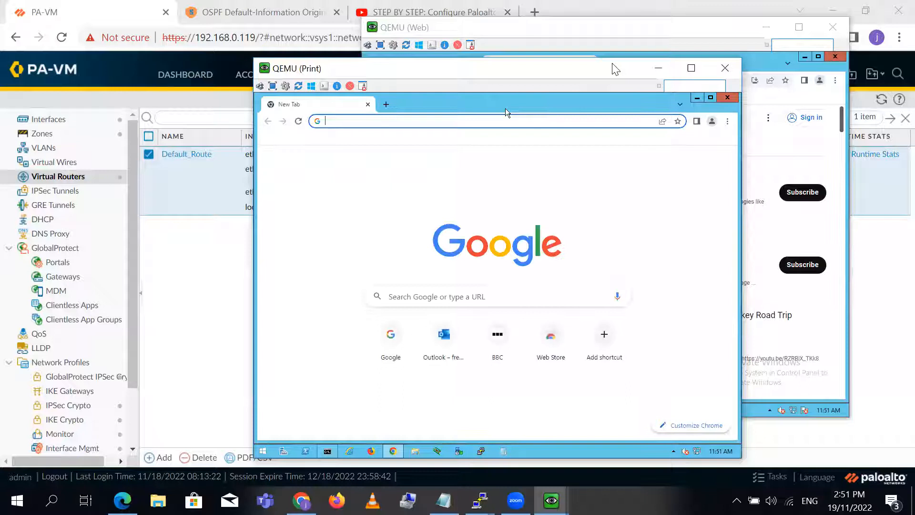
pyautogui.write('www.bbc.com')
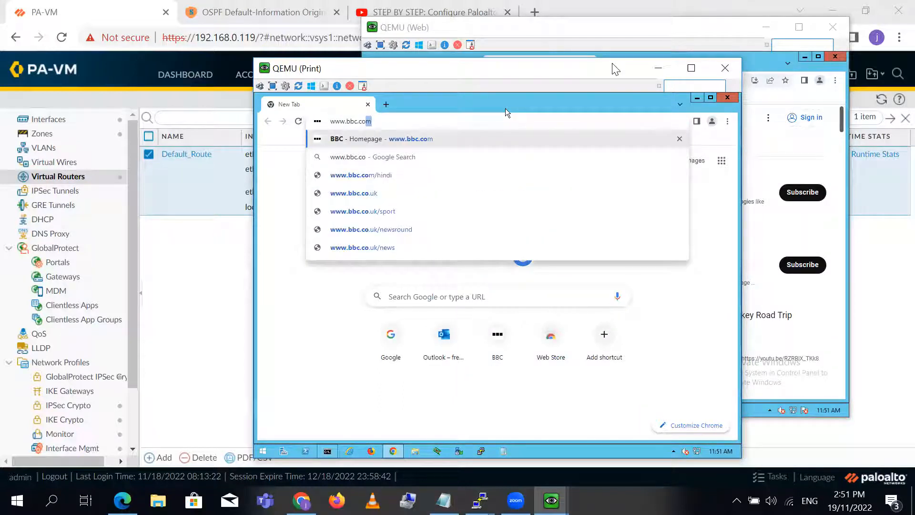
pyautogui.press('Return')
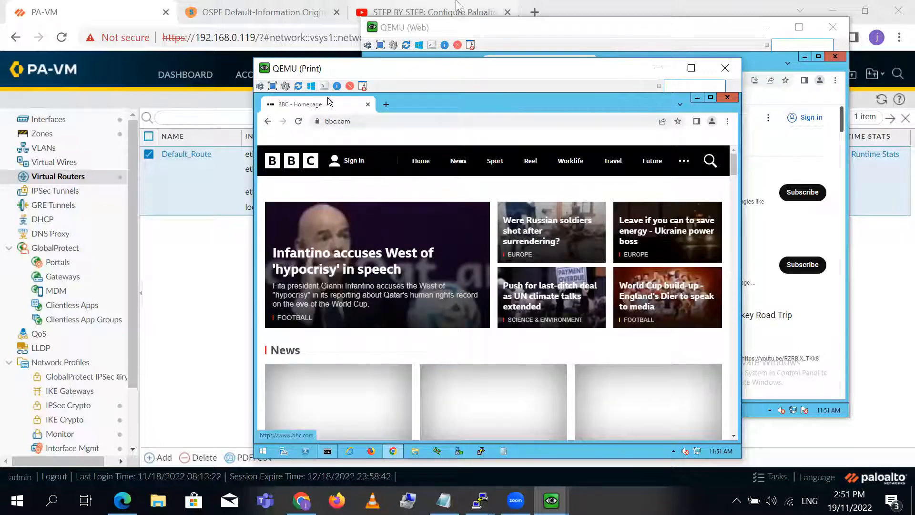
pyautogui.click(58, 19)
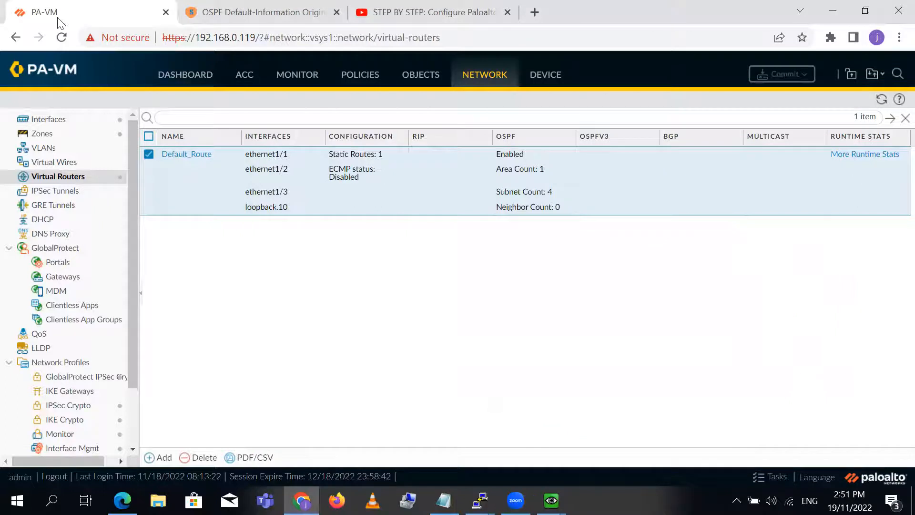